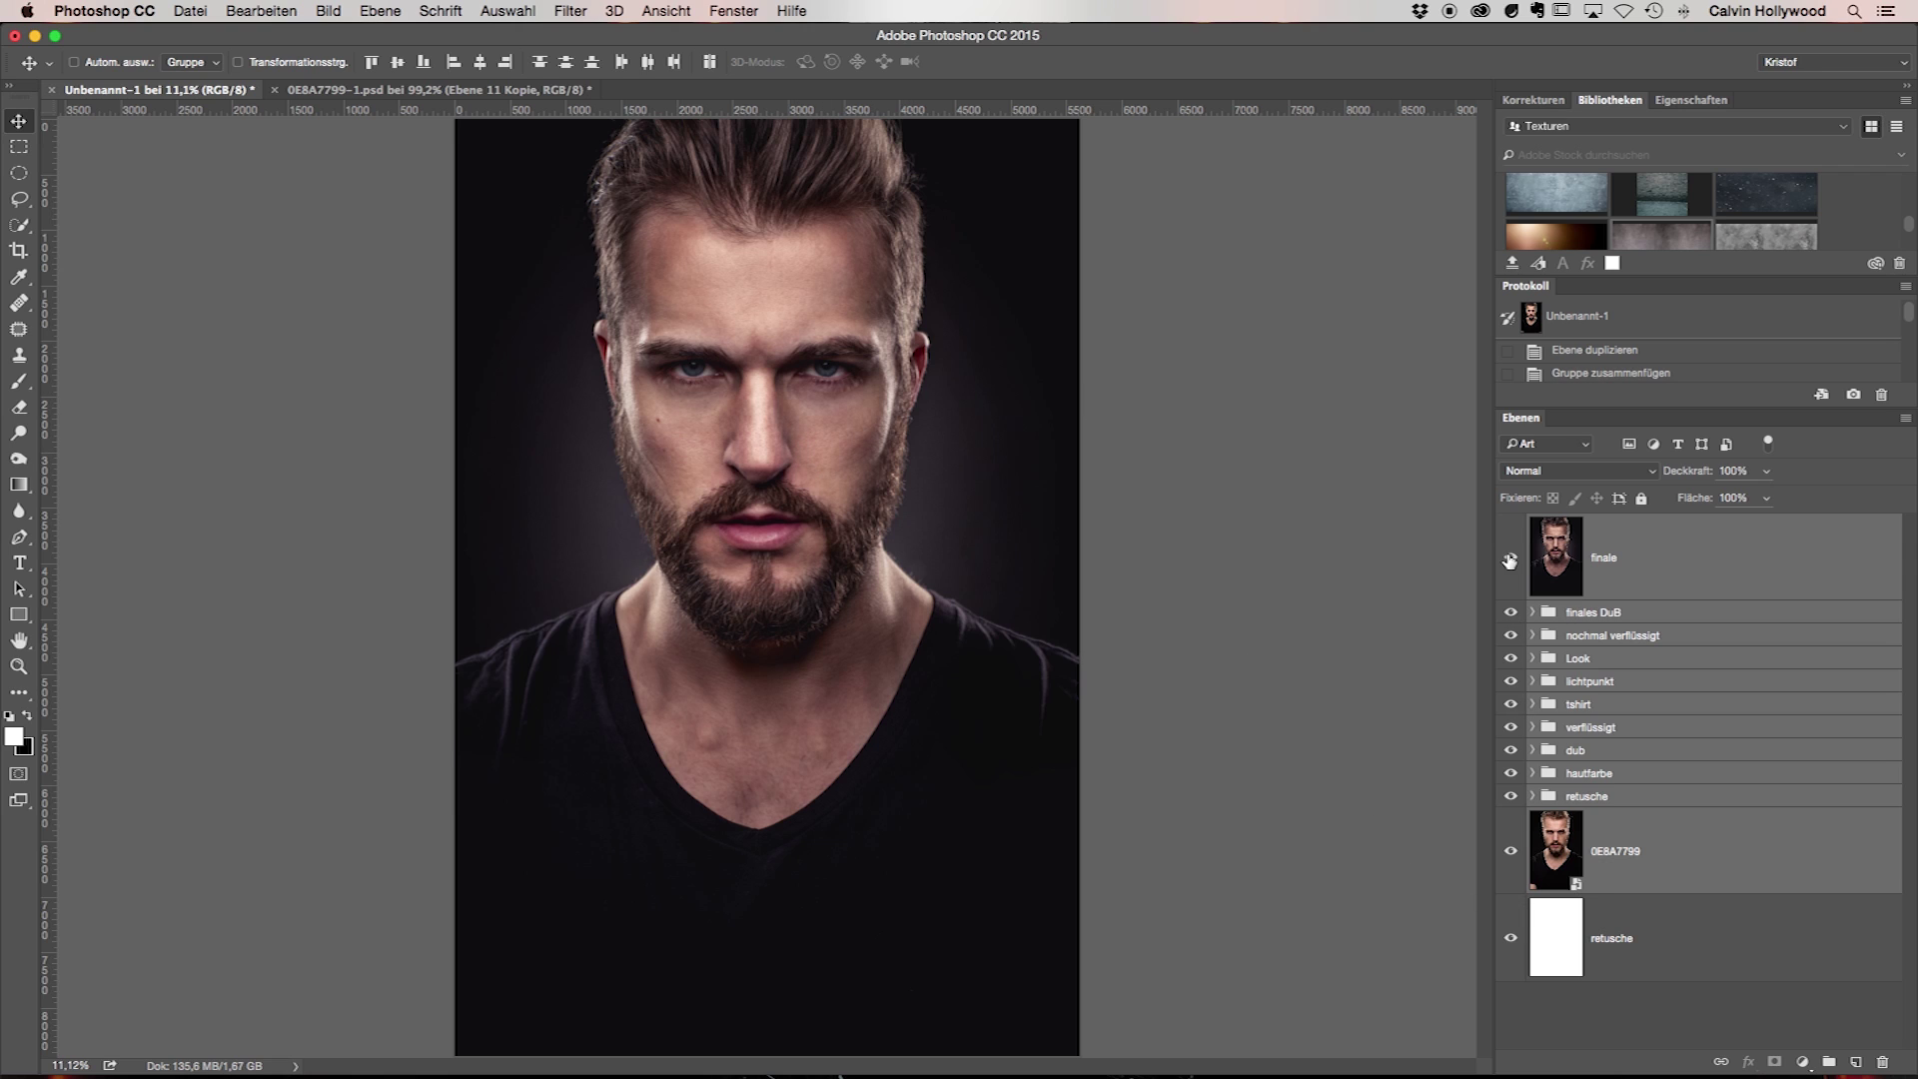
Compare the finale layer off and on, then hide every layer except the white bottom layer
click(1511, 558)
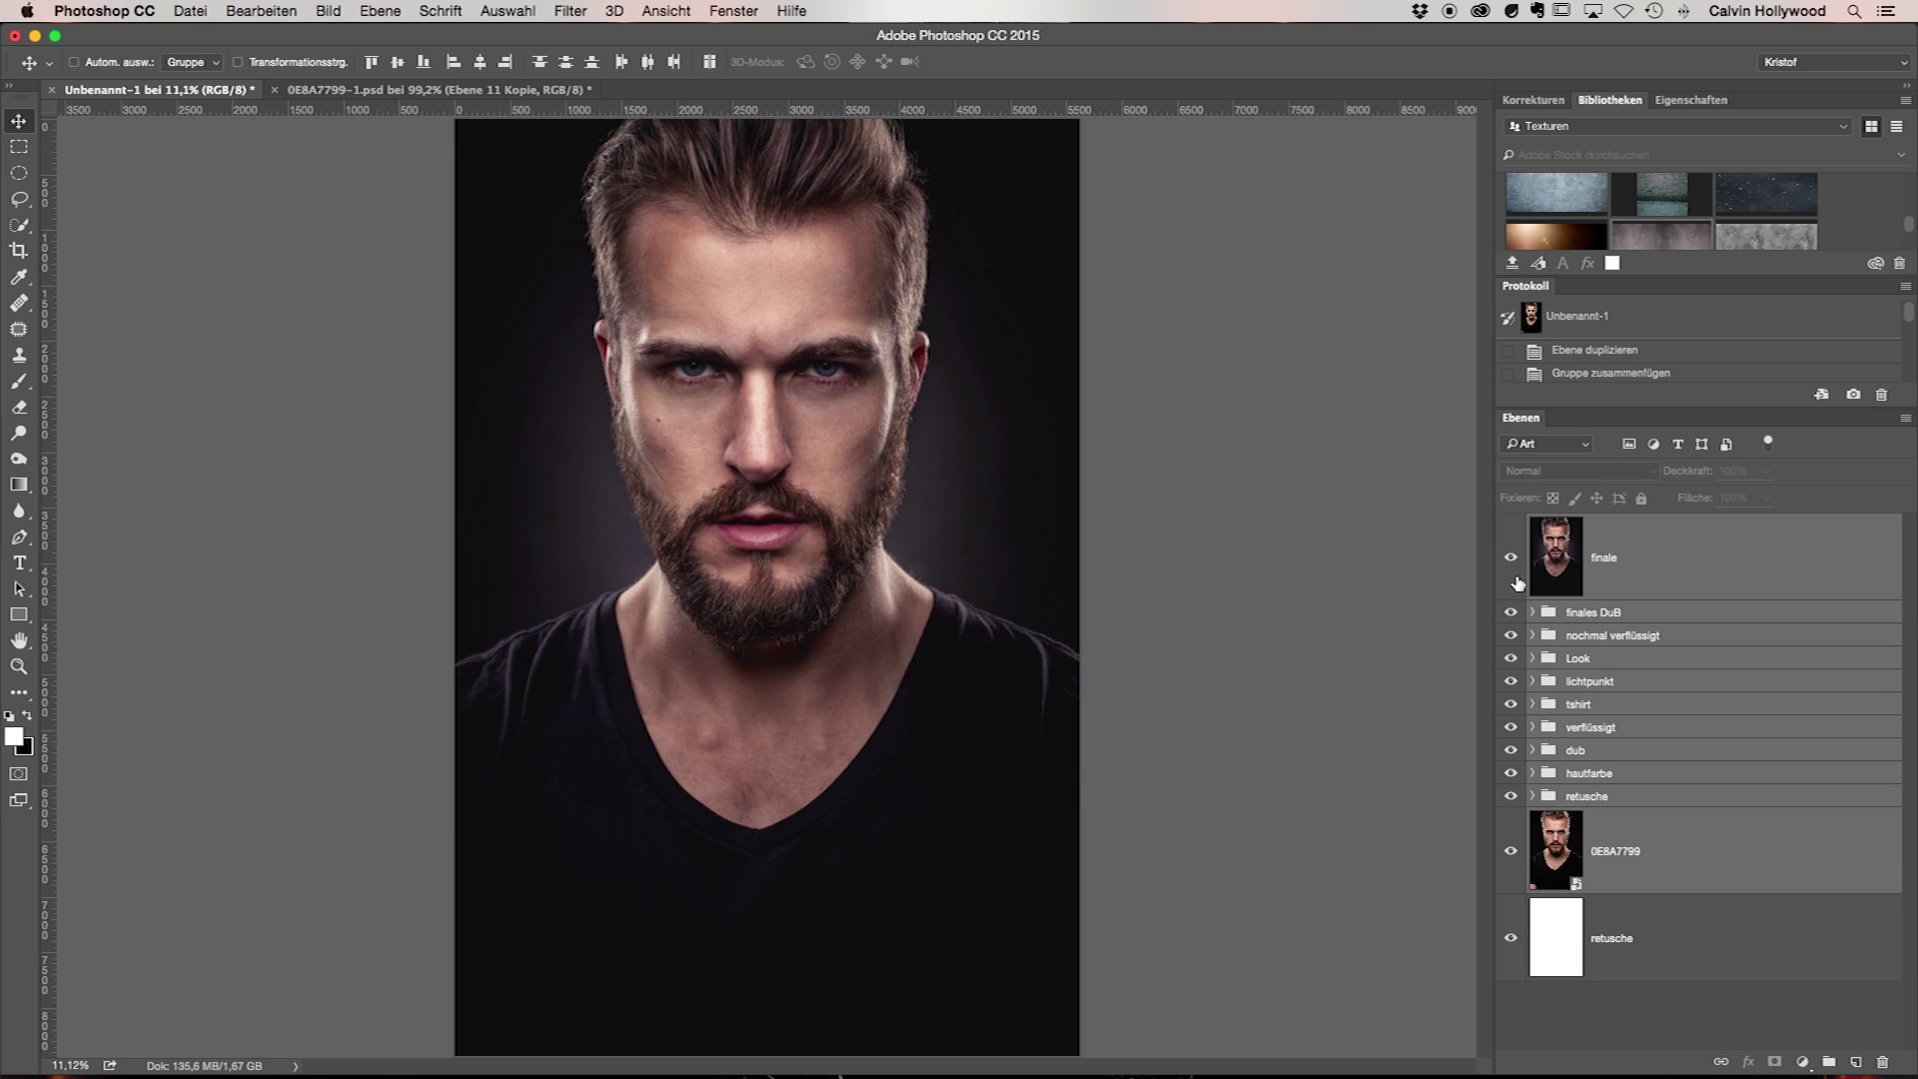
click(1510, 558)
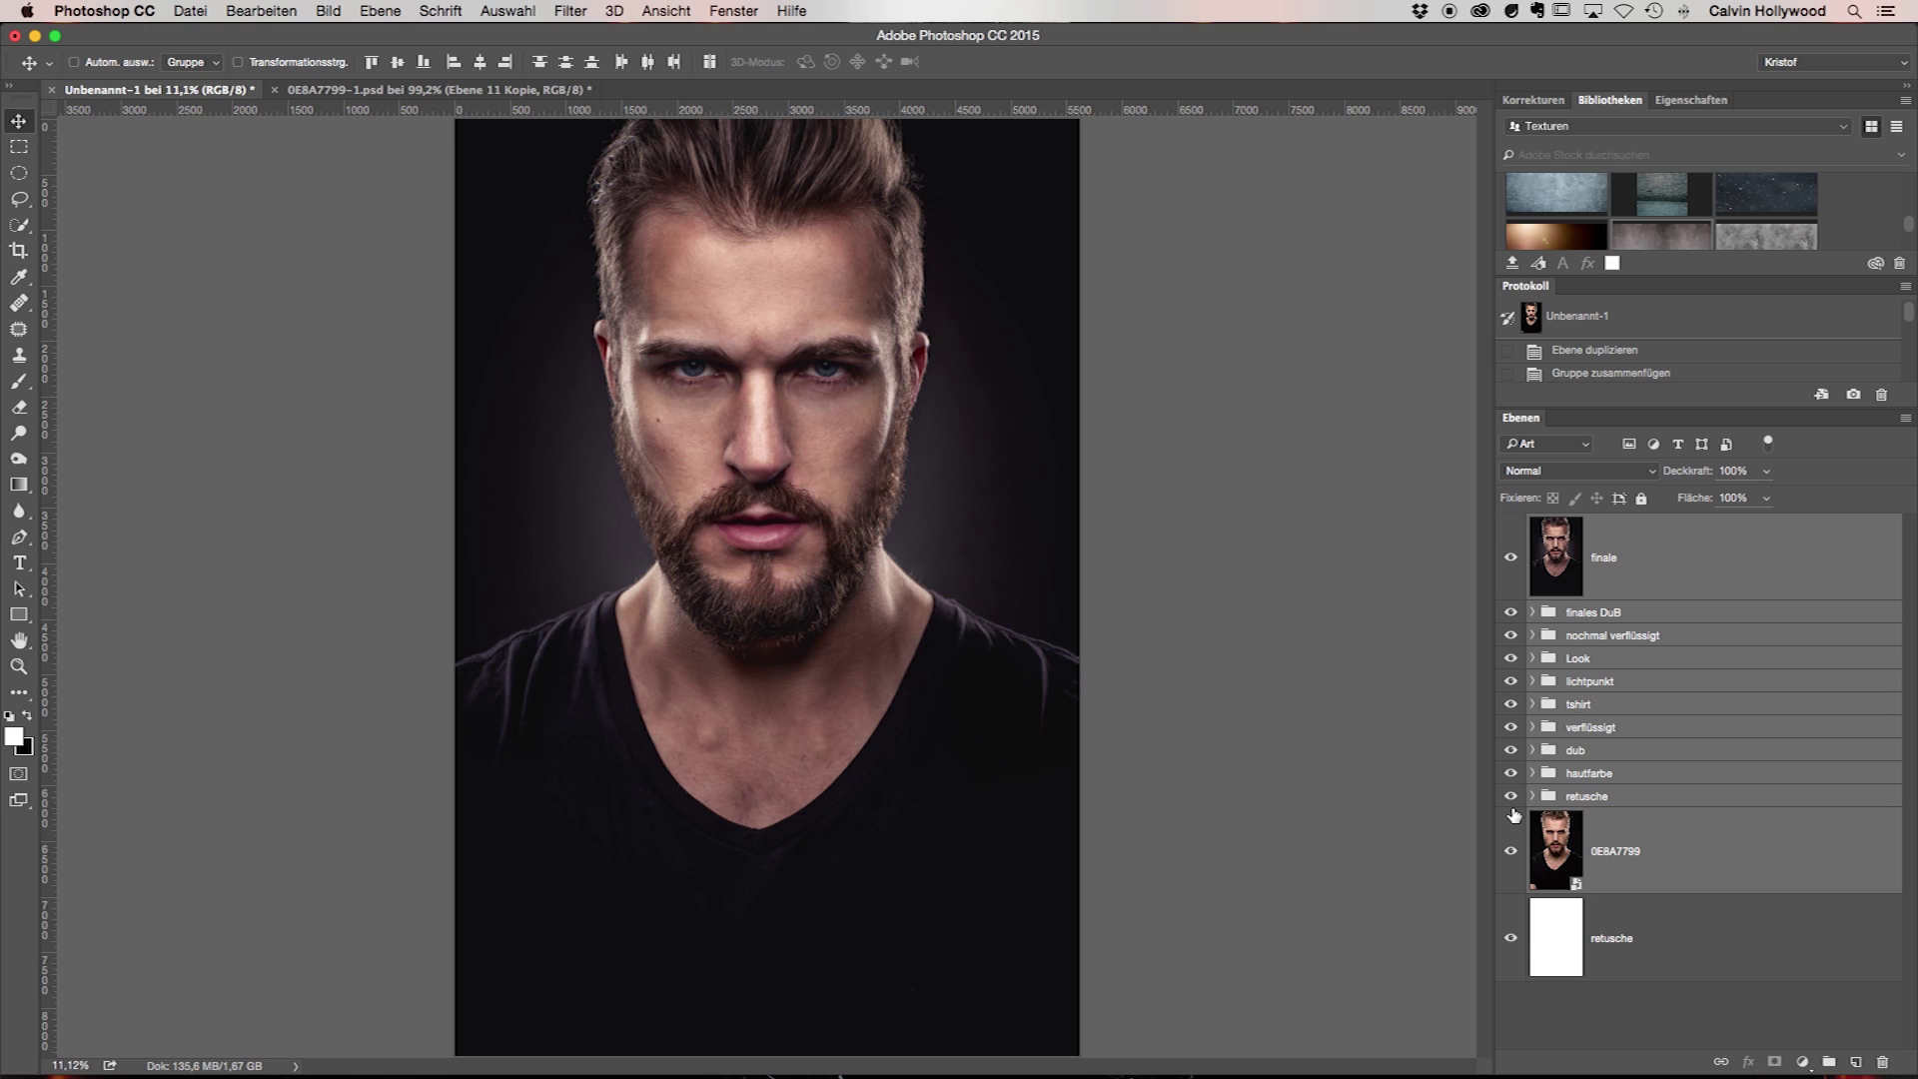
drag(1510, 557, 1515, 850)
Show the original 0E8A7799 photo layer and delete the blank white retusche layer
click(1512, 853)
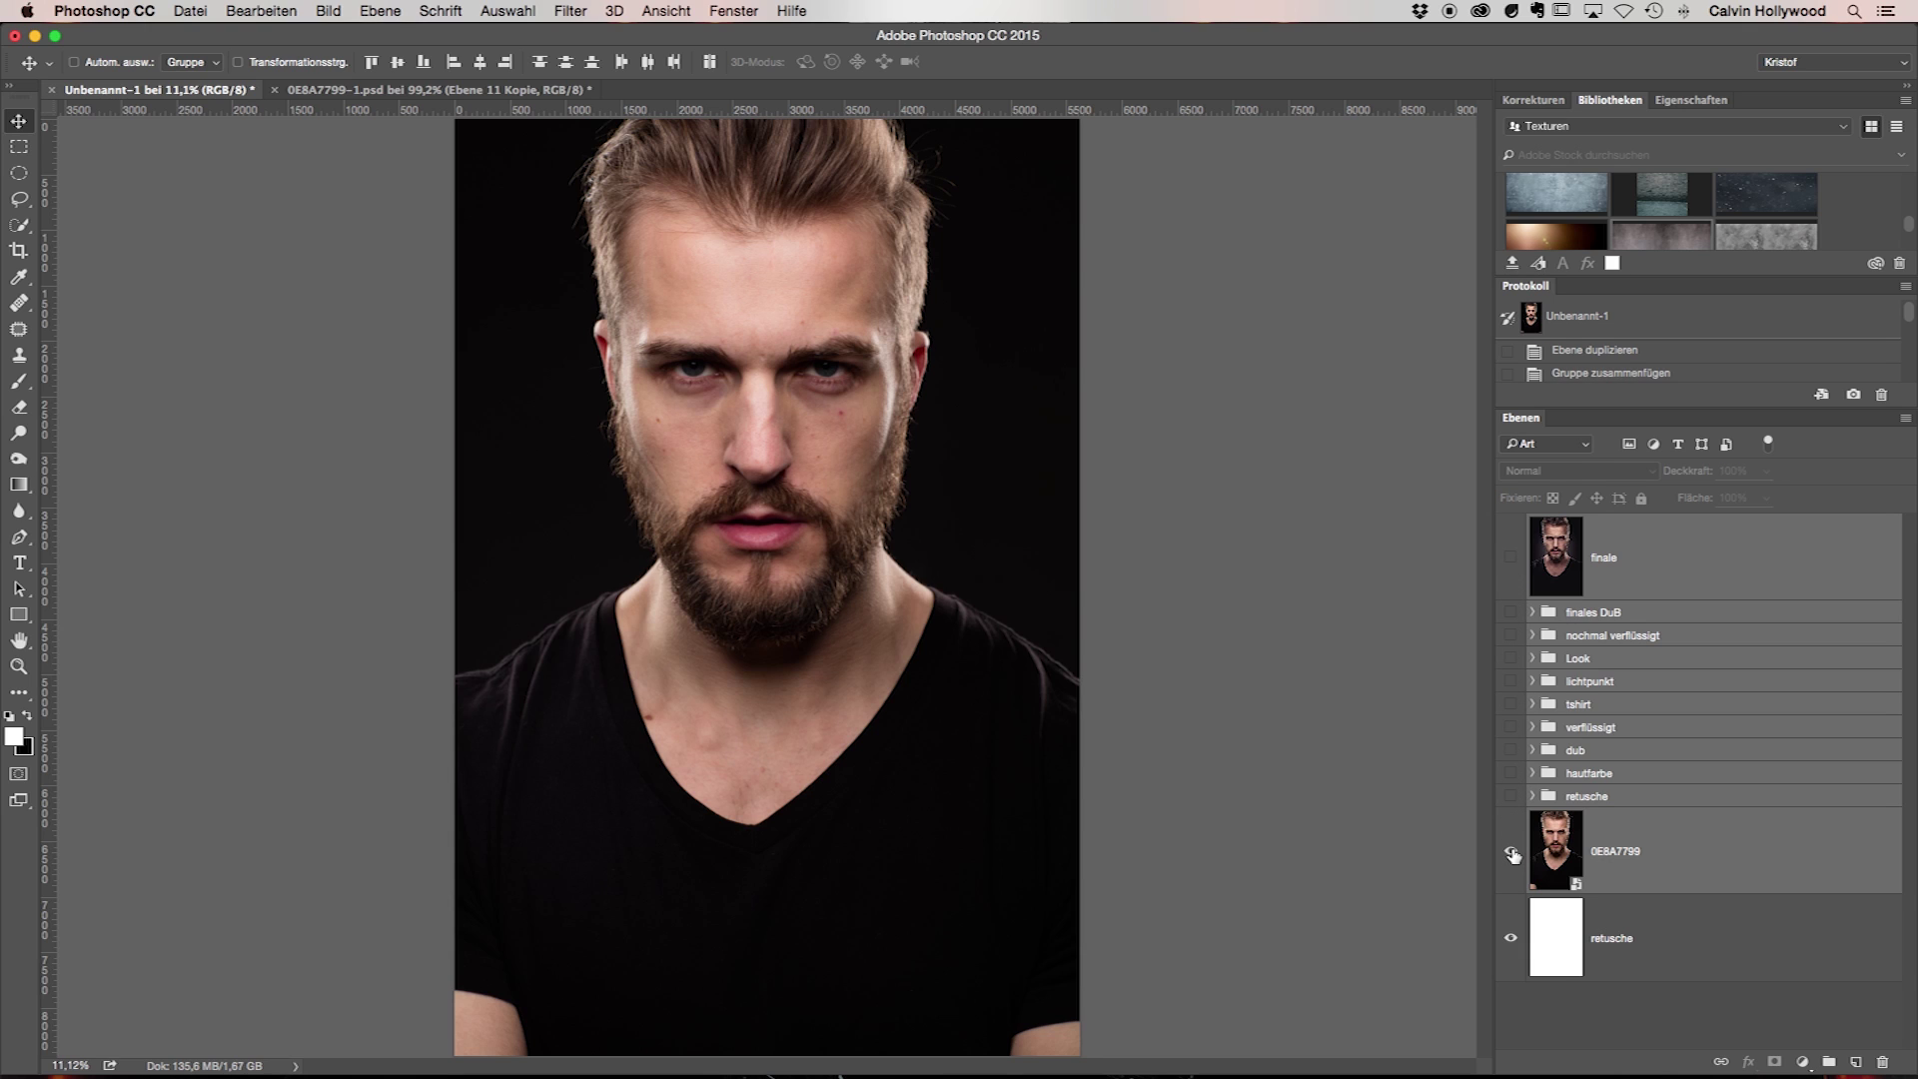
click(1753, 969)
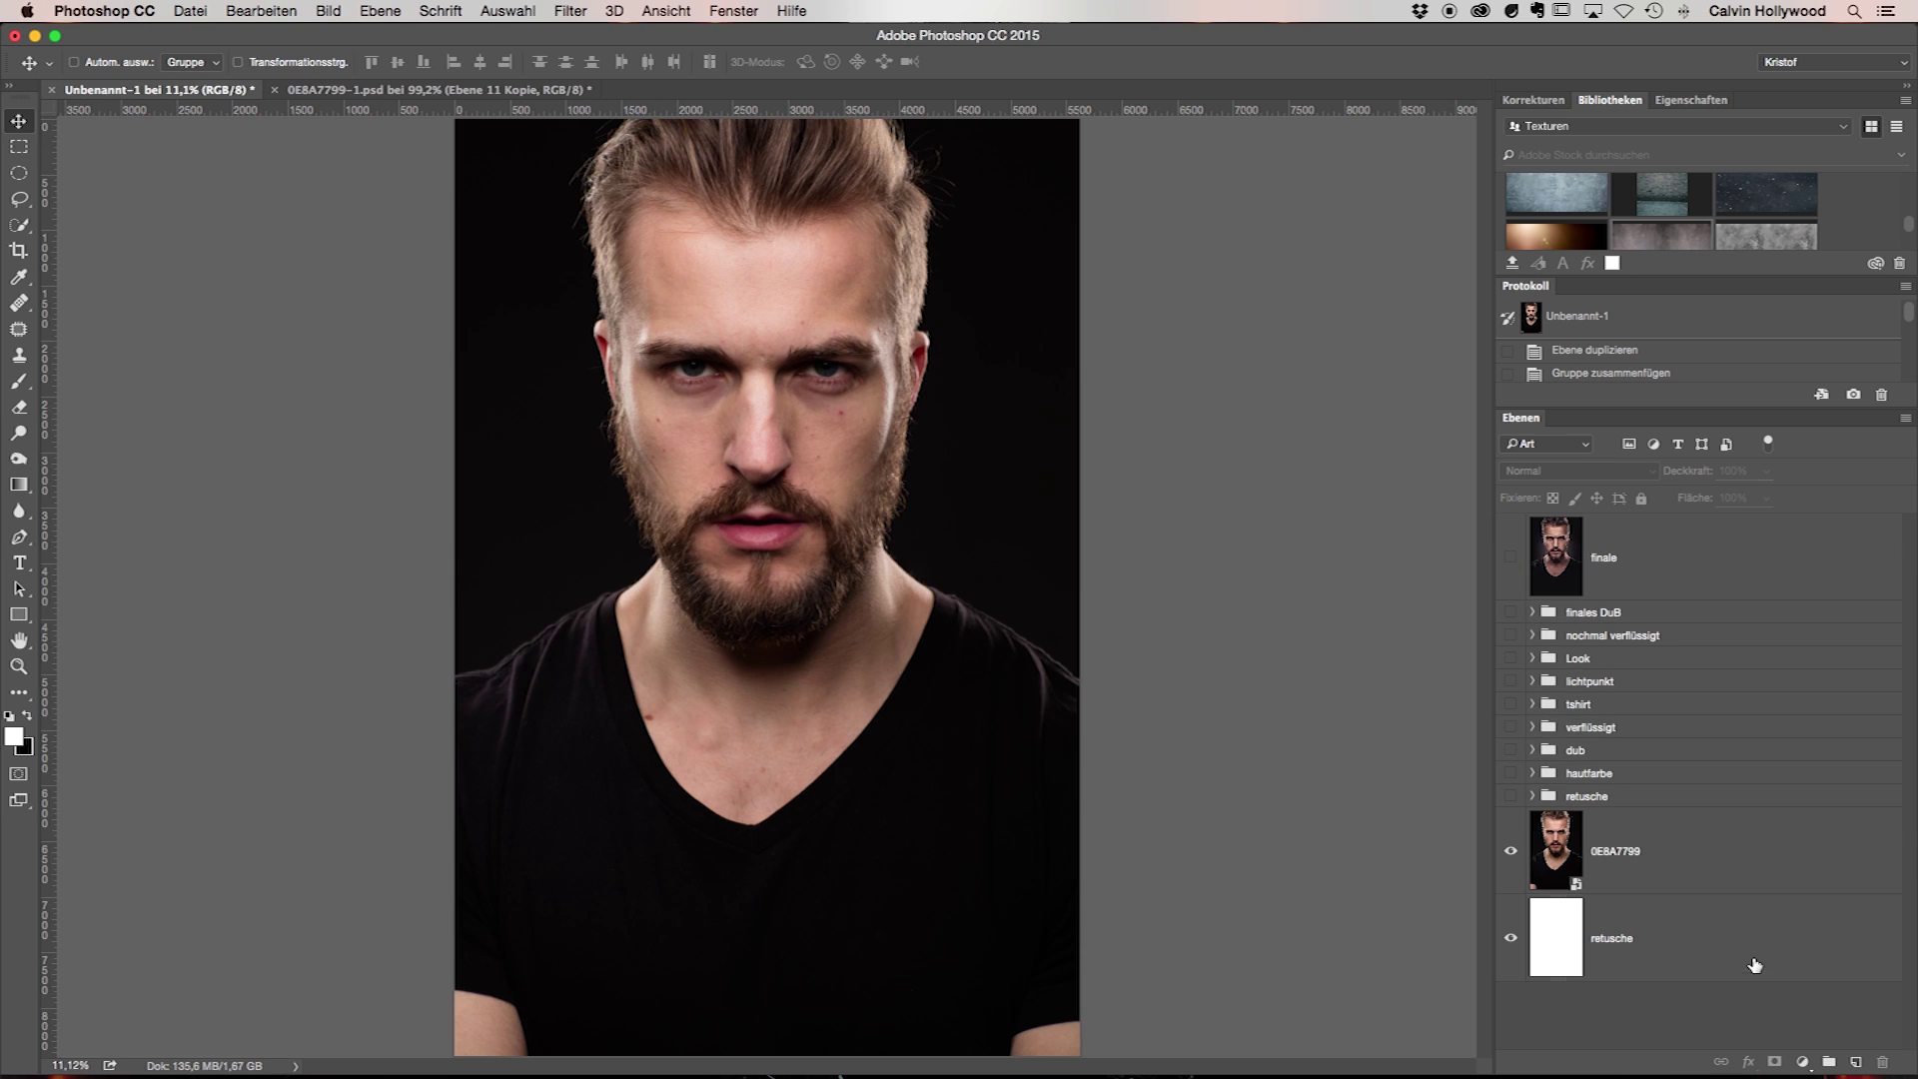
key(Delete)
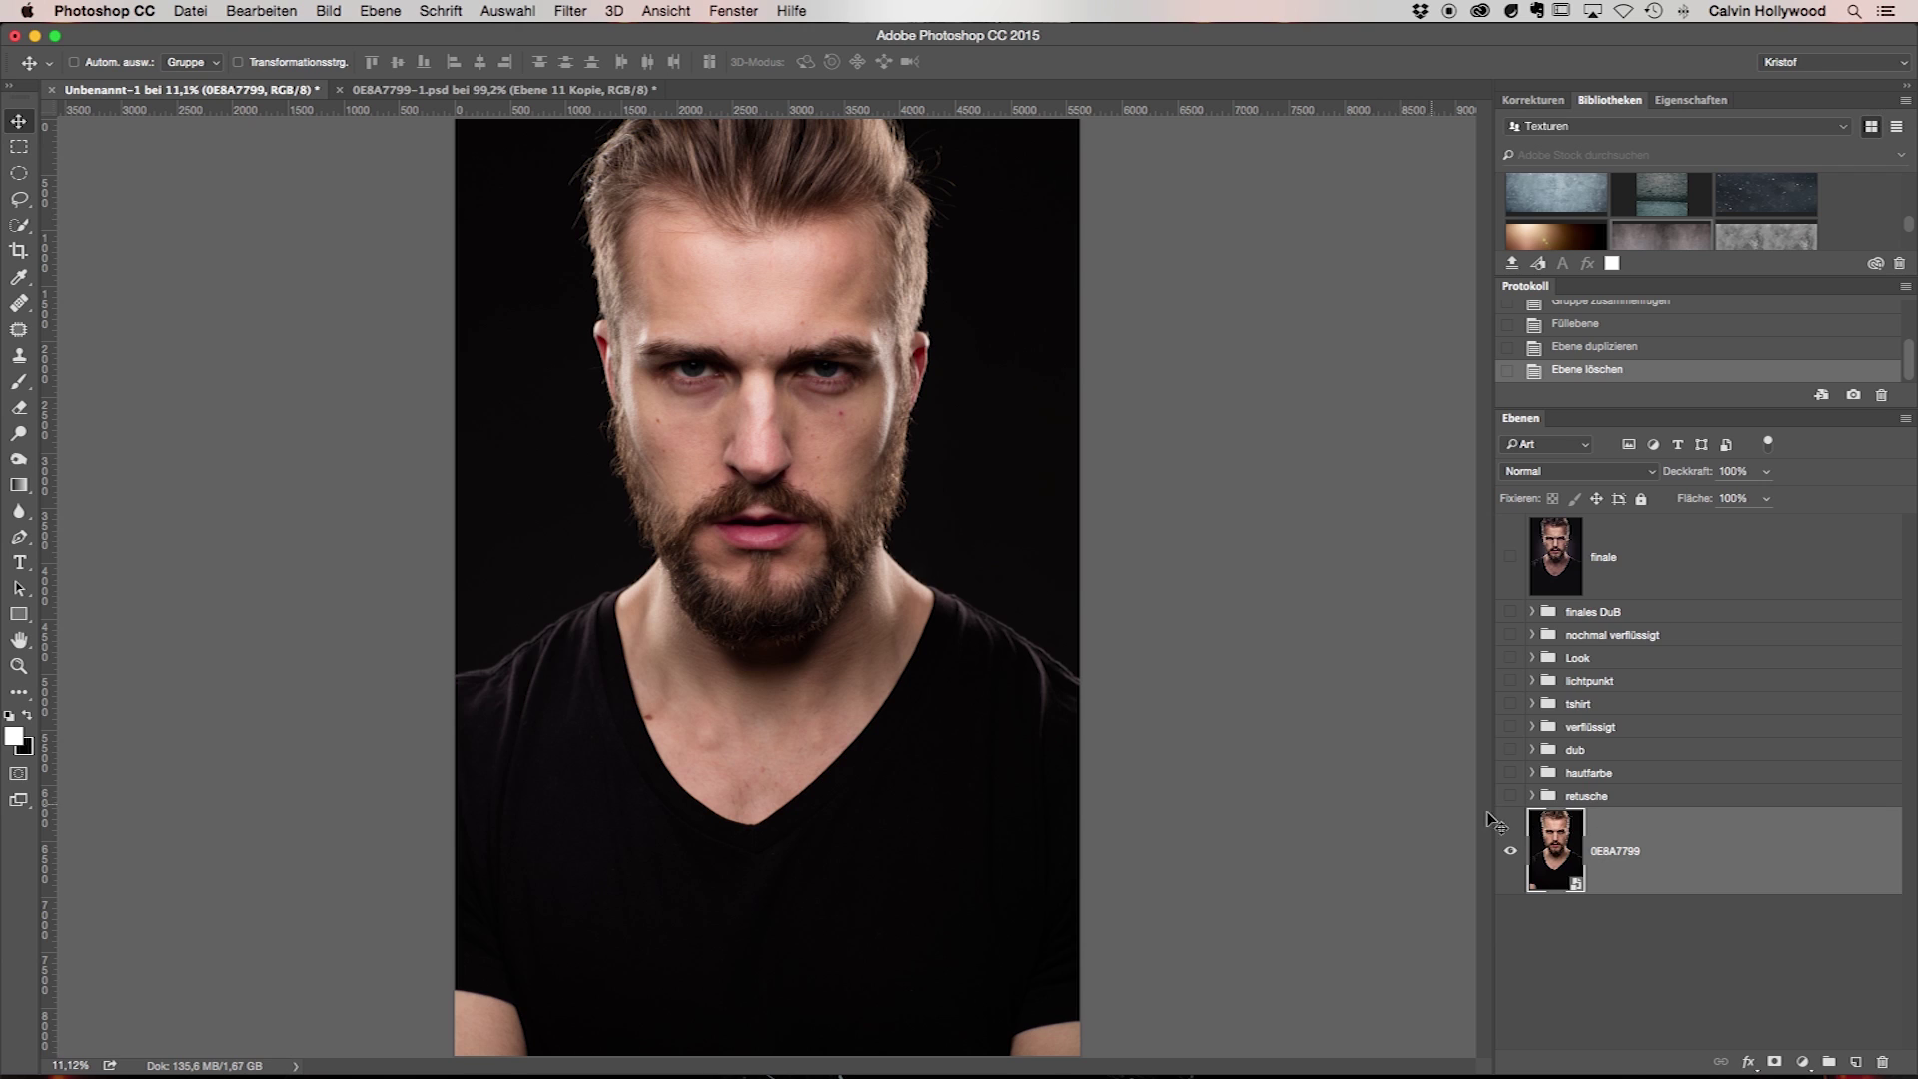
Expand and show the retusche group, toggling 0E8A7799 Kopie repeatedly to compare the face
click(1532, 797)
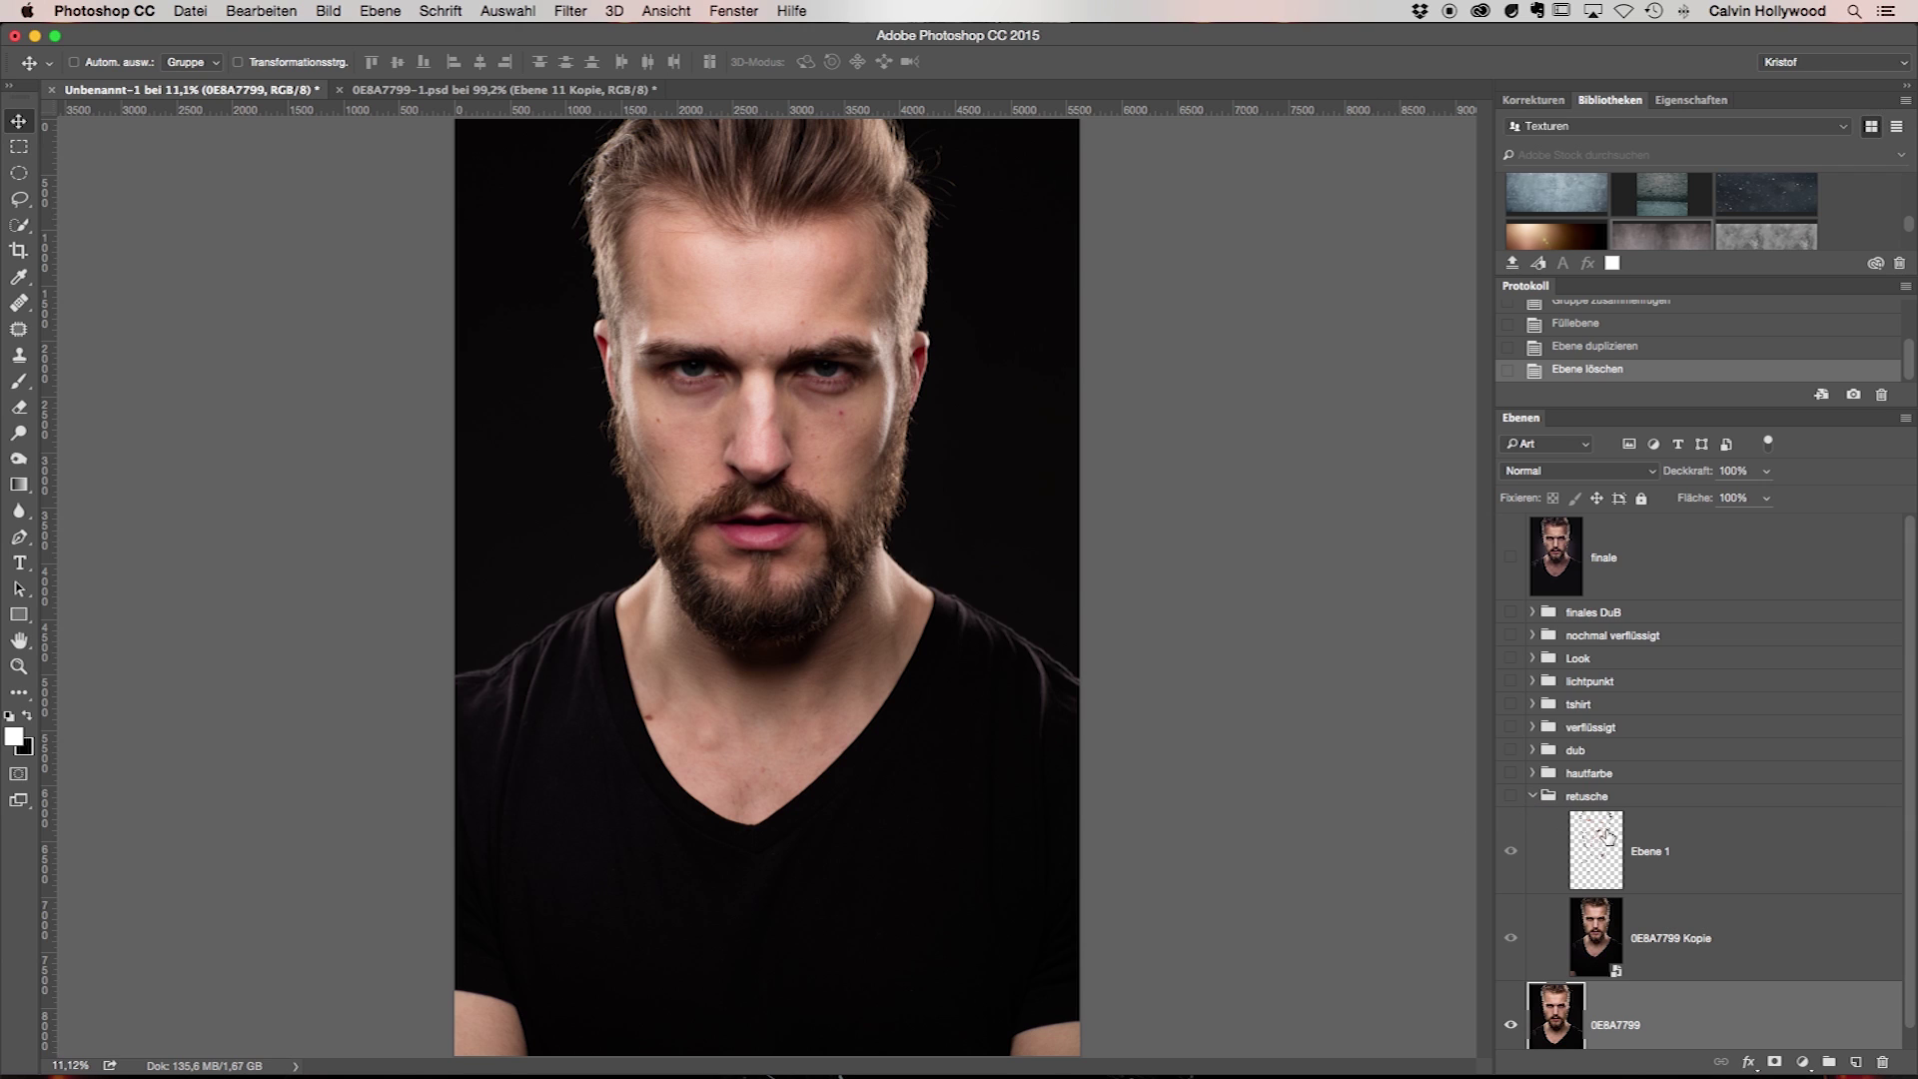
click(1508, 855)
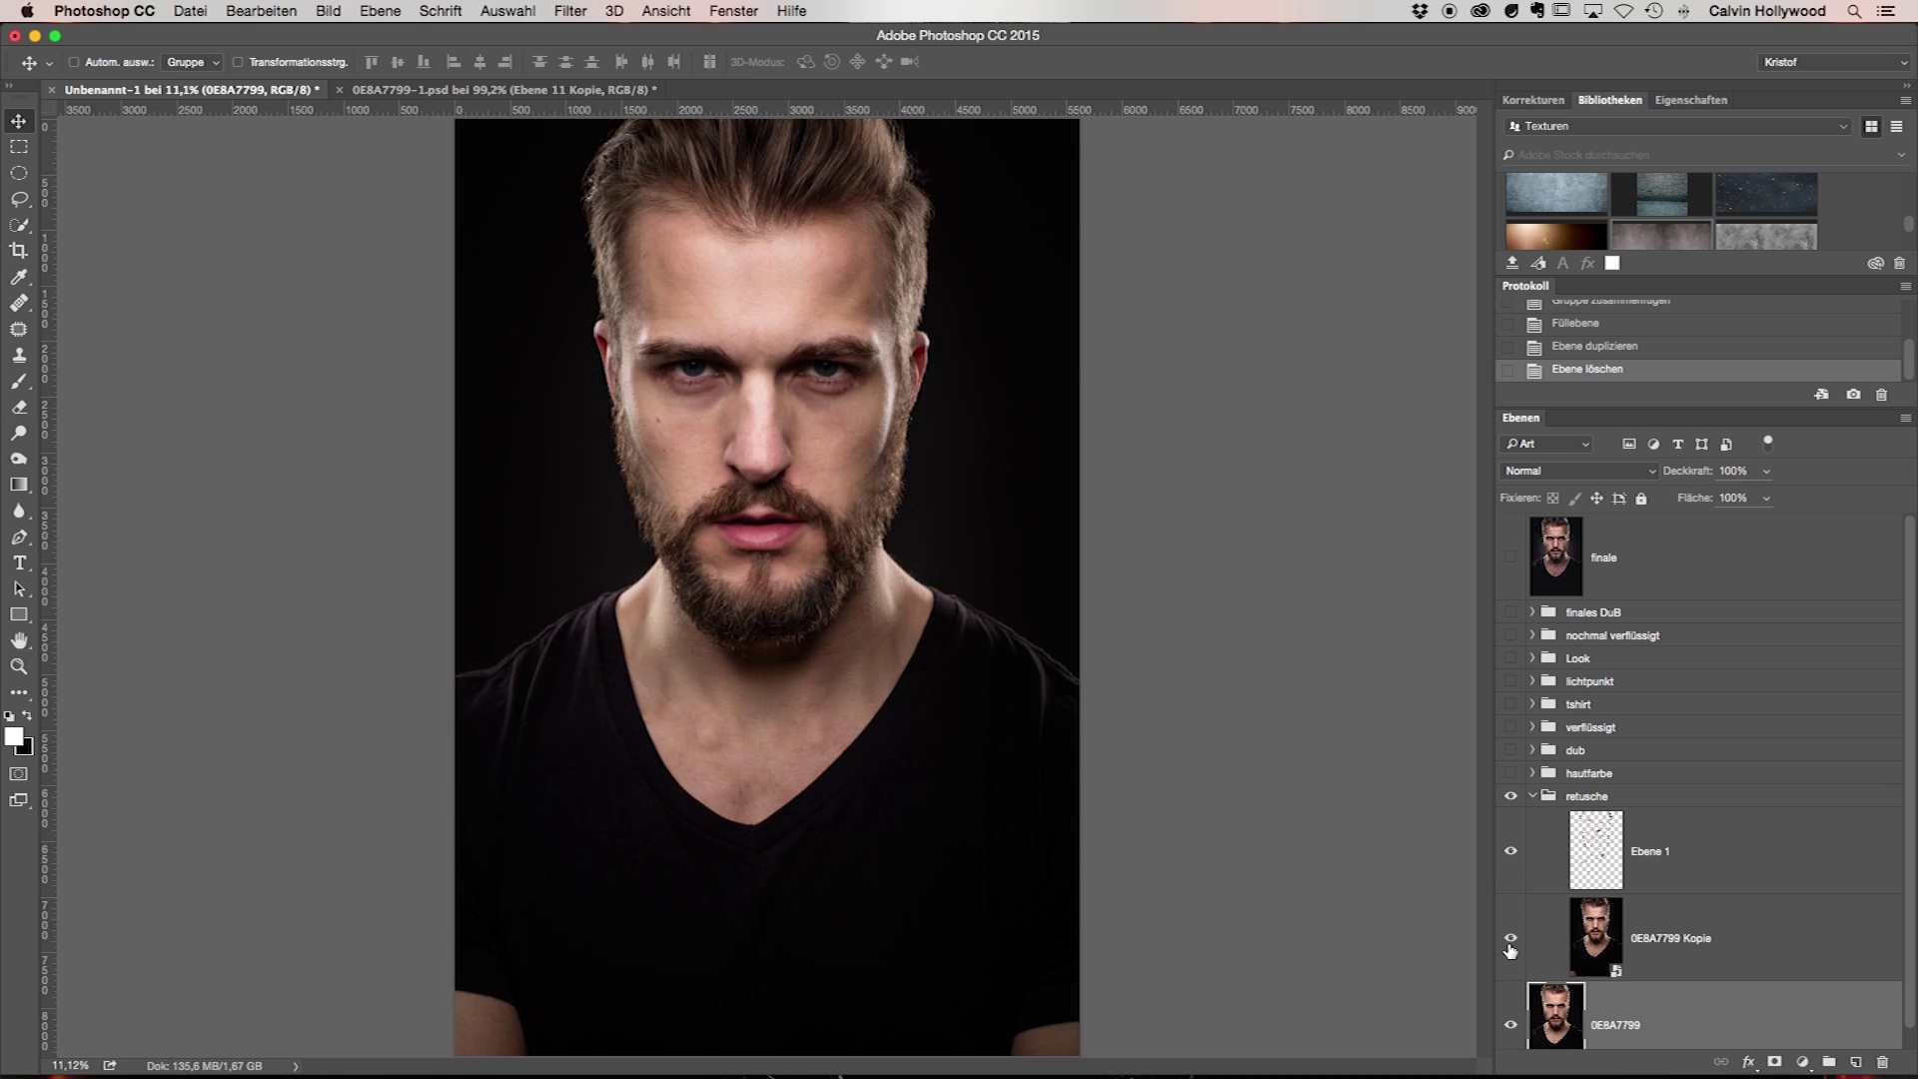
click(1509, 936)
click(1510, 938)
click(1510, 939)
click(1510, 939)
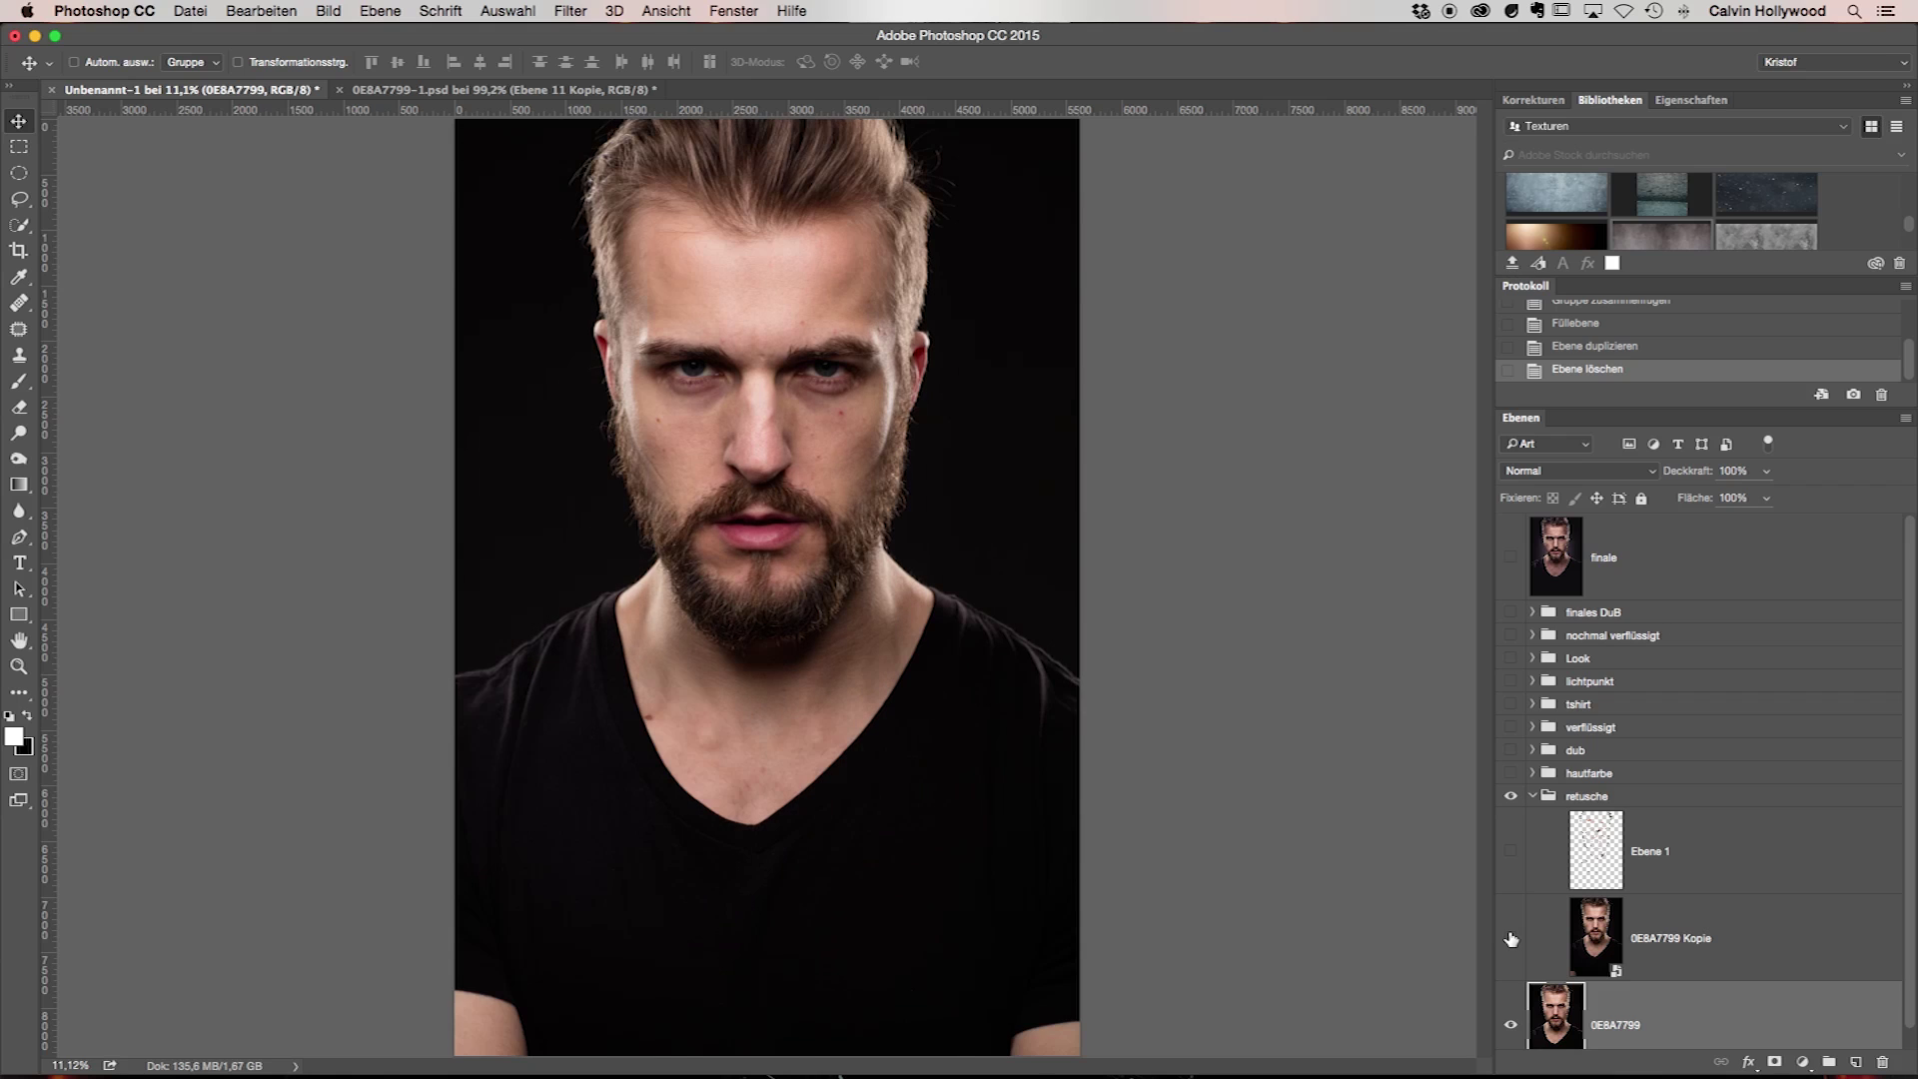
click(1510, 938)
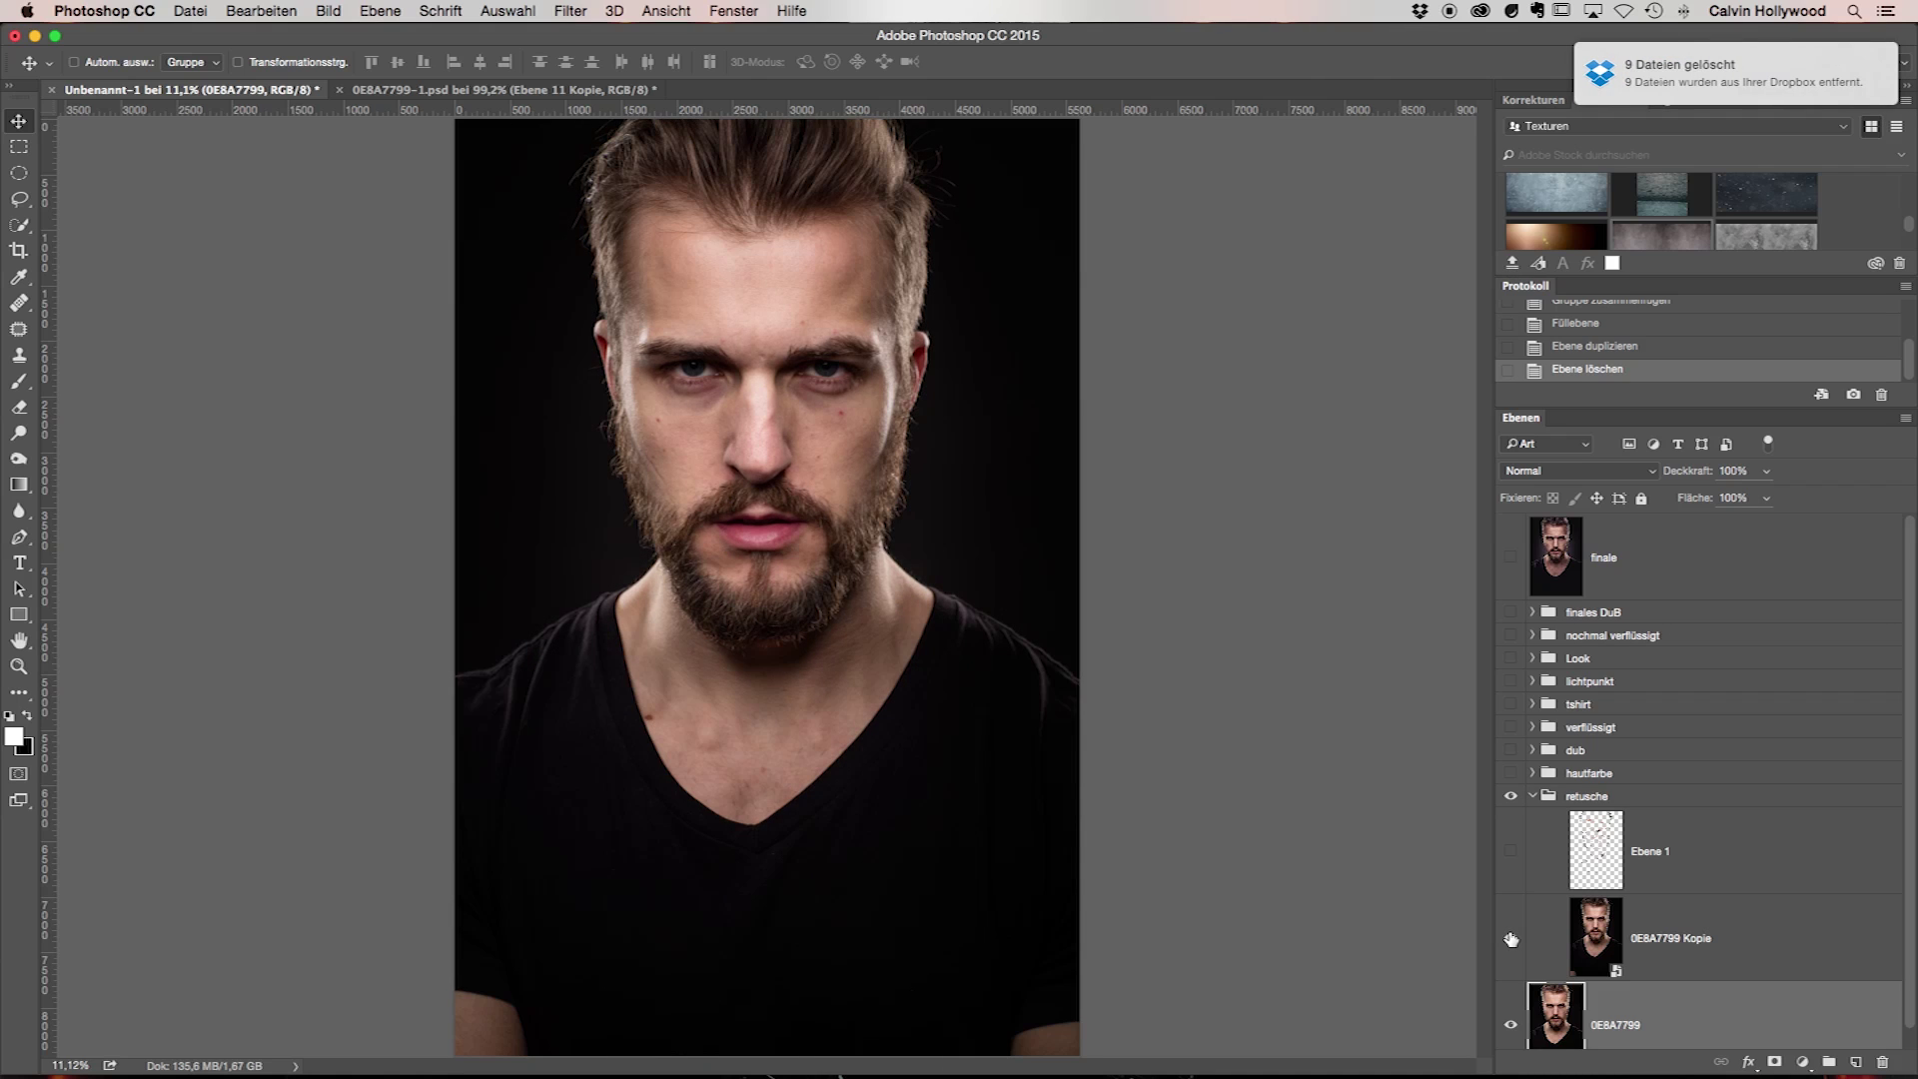
click(1510, 939)
click(1510, 939)
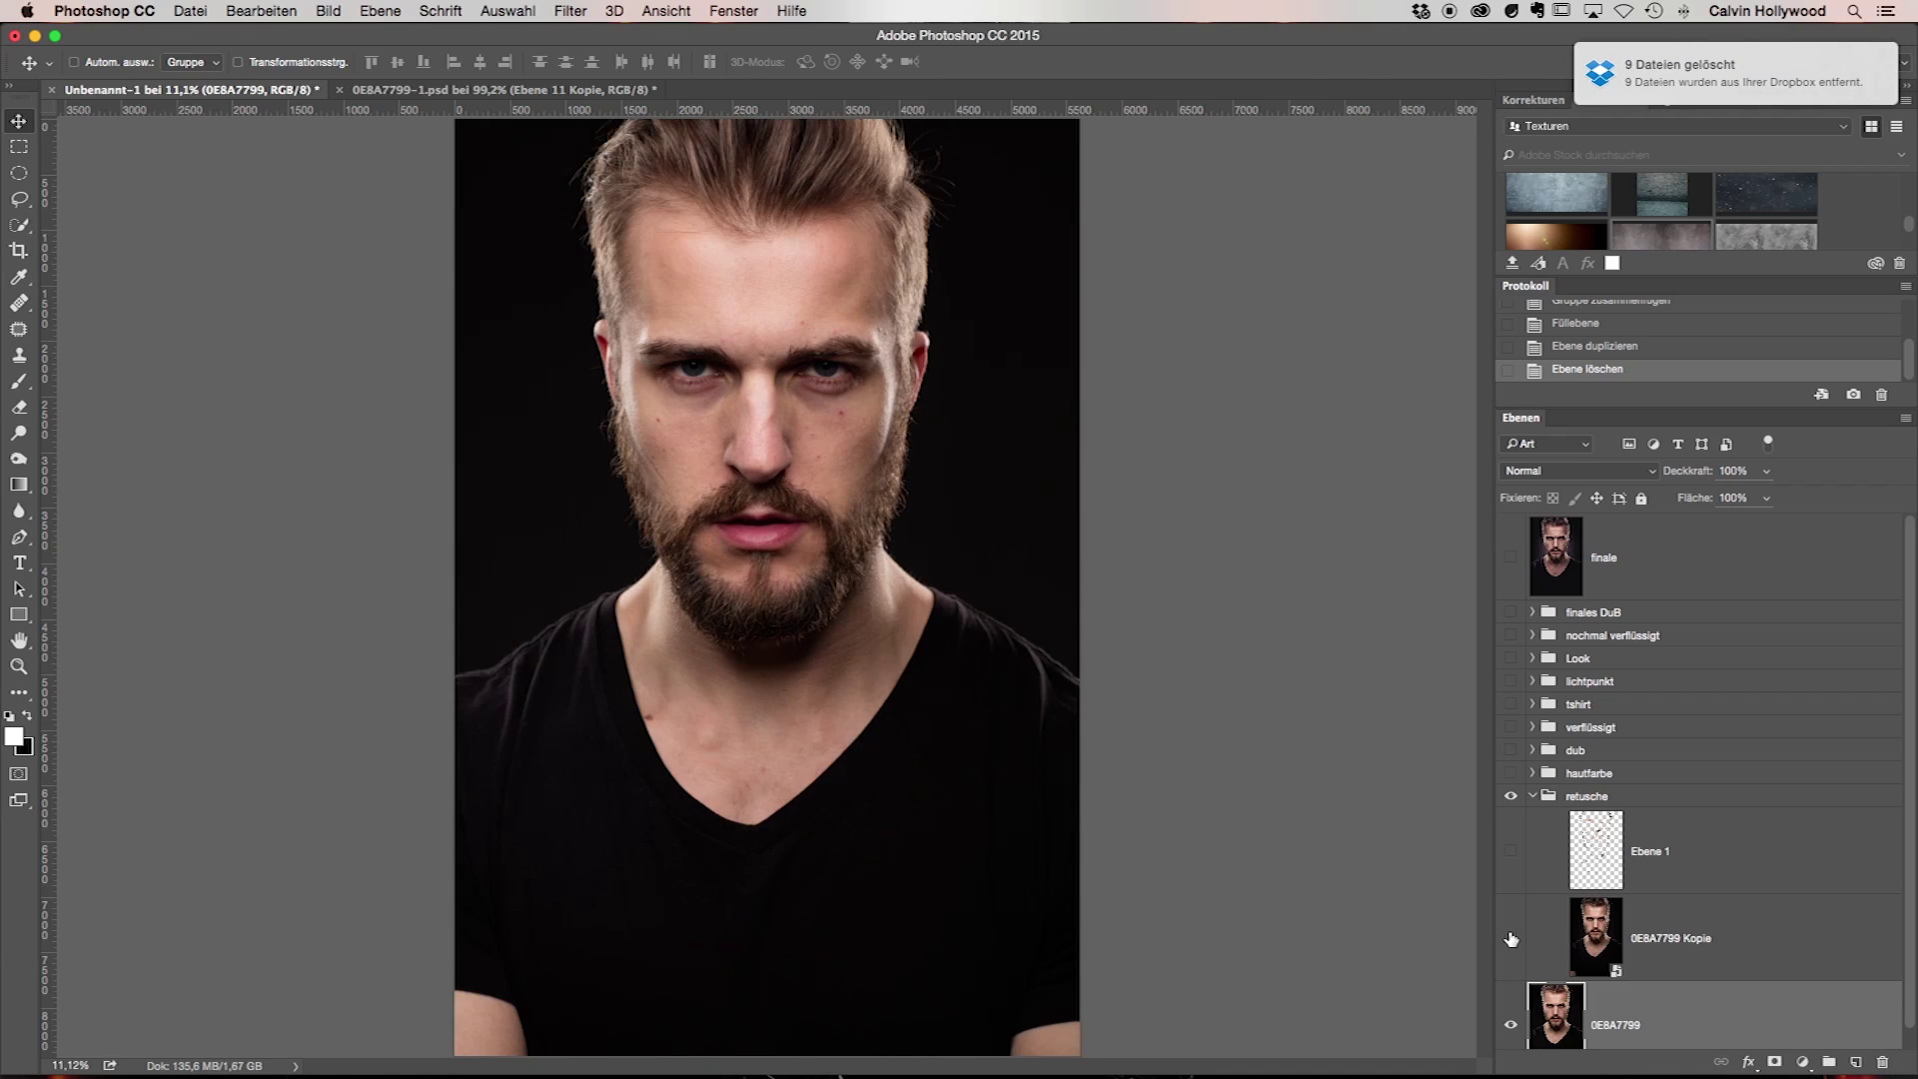
Turn on Ebene 1 and toggle it several times to compare the retouch
click(1510, 852)
click(1511, 852)
click(1511, 852)
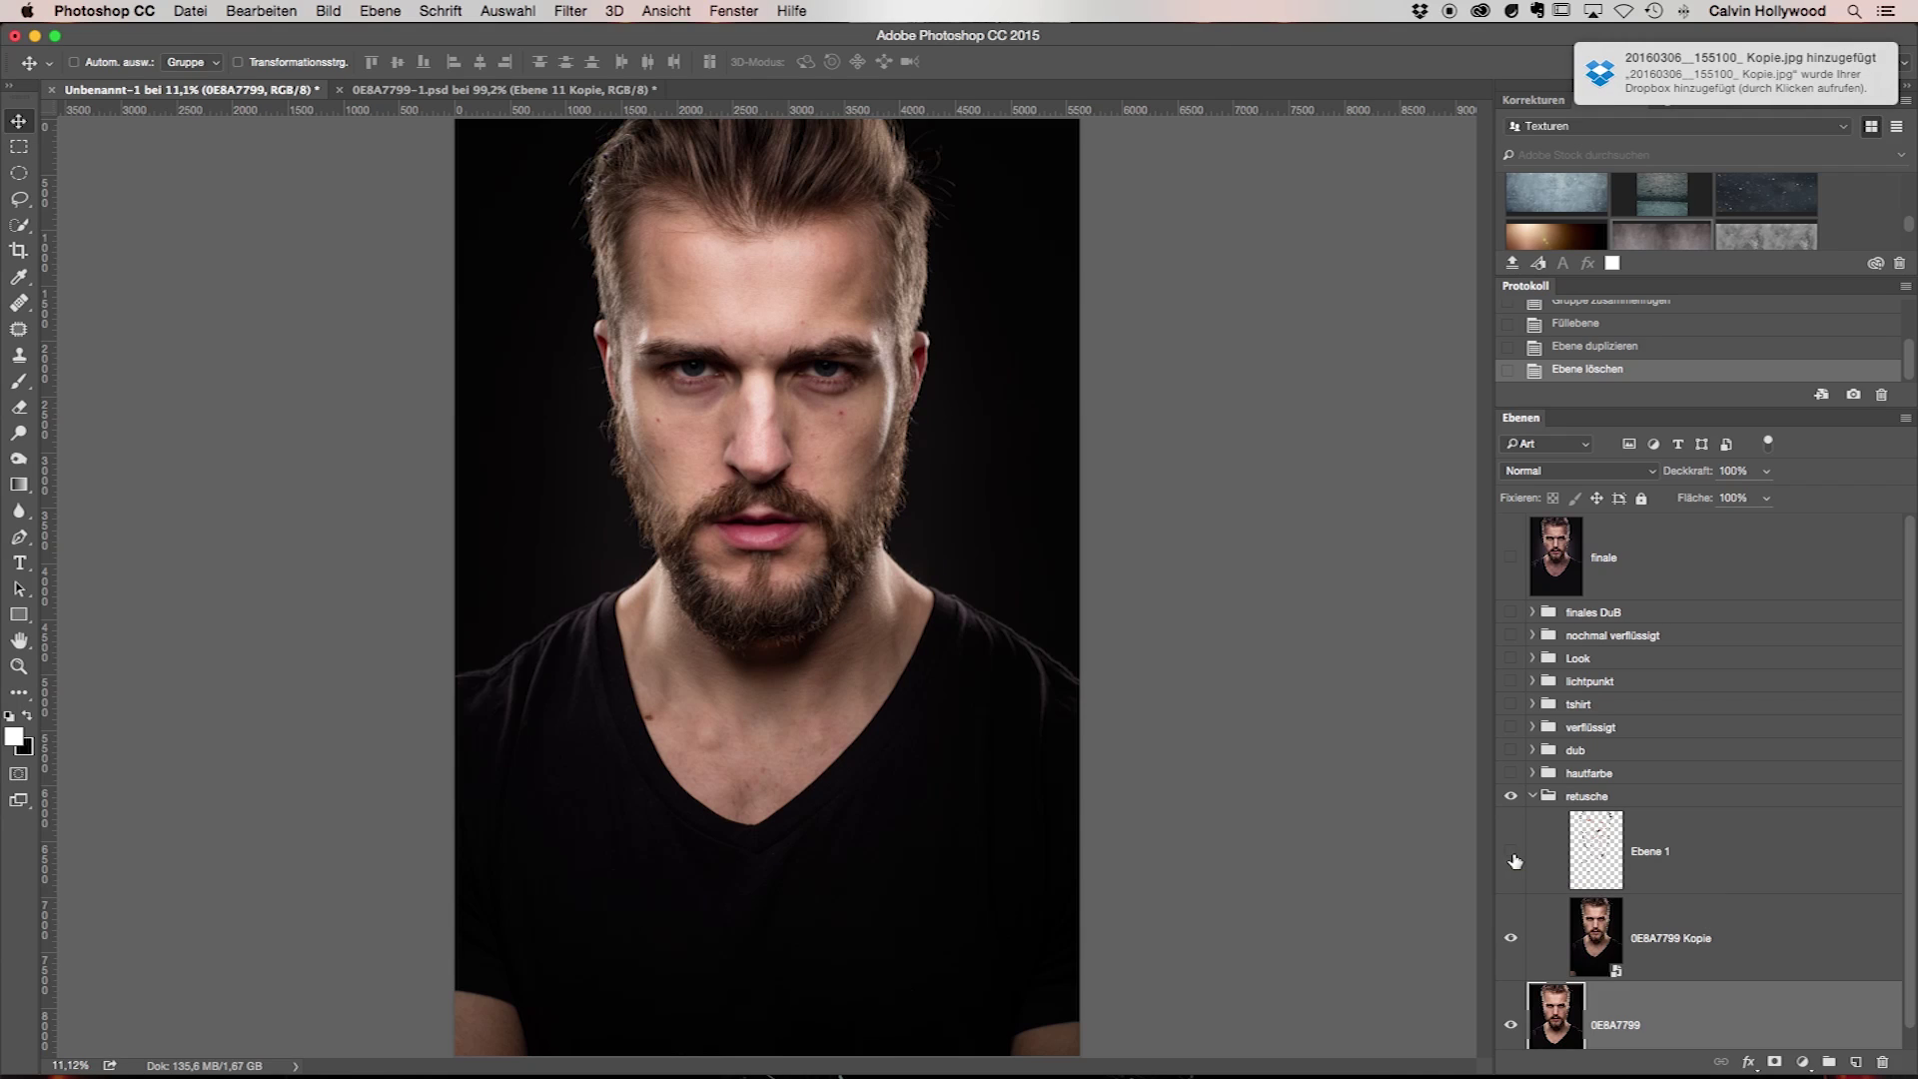
click(1511, 854)
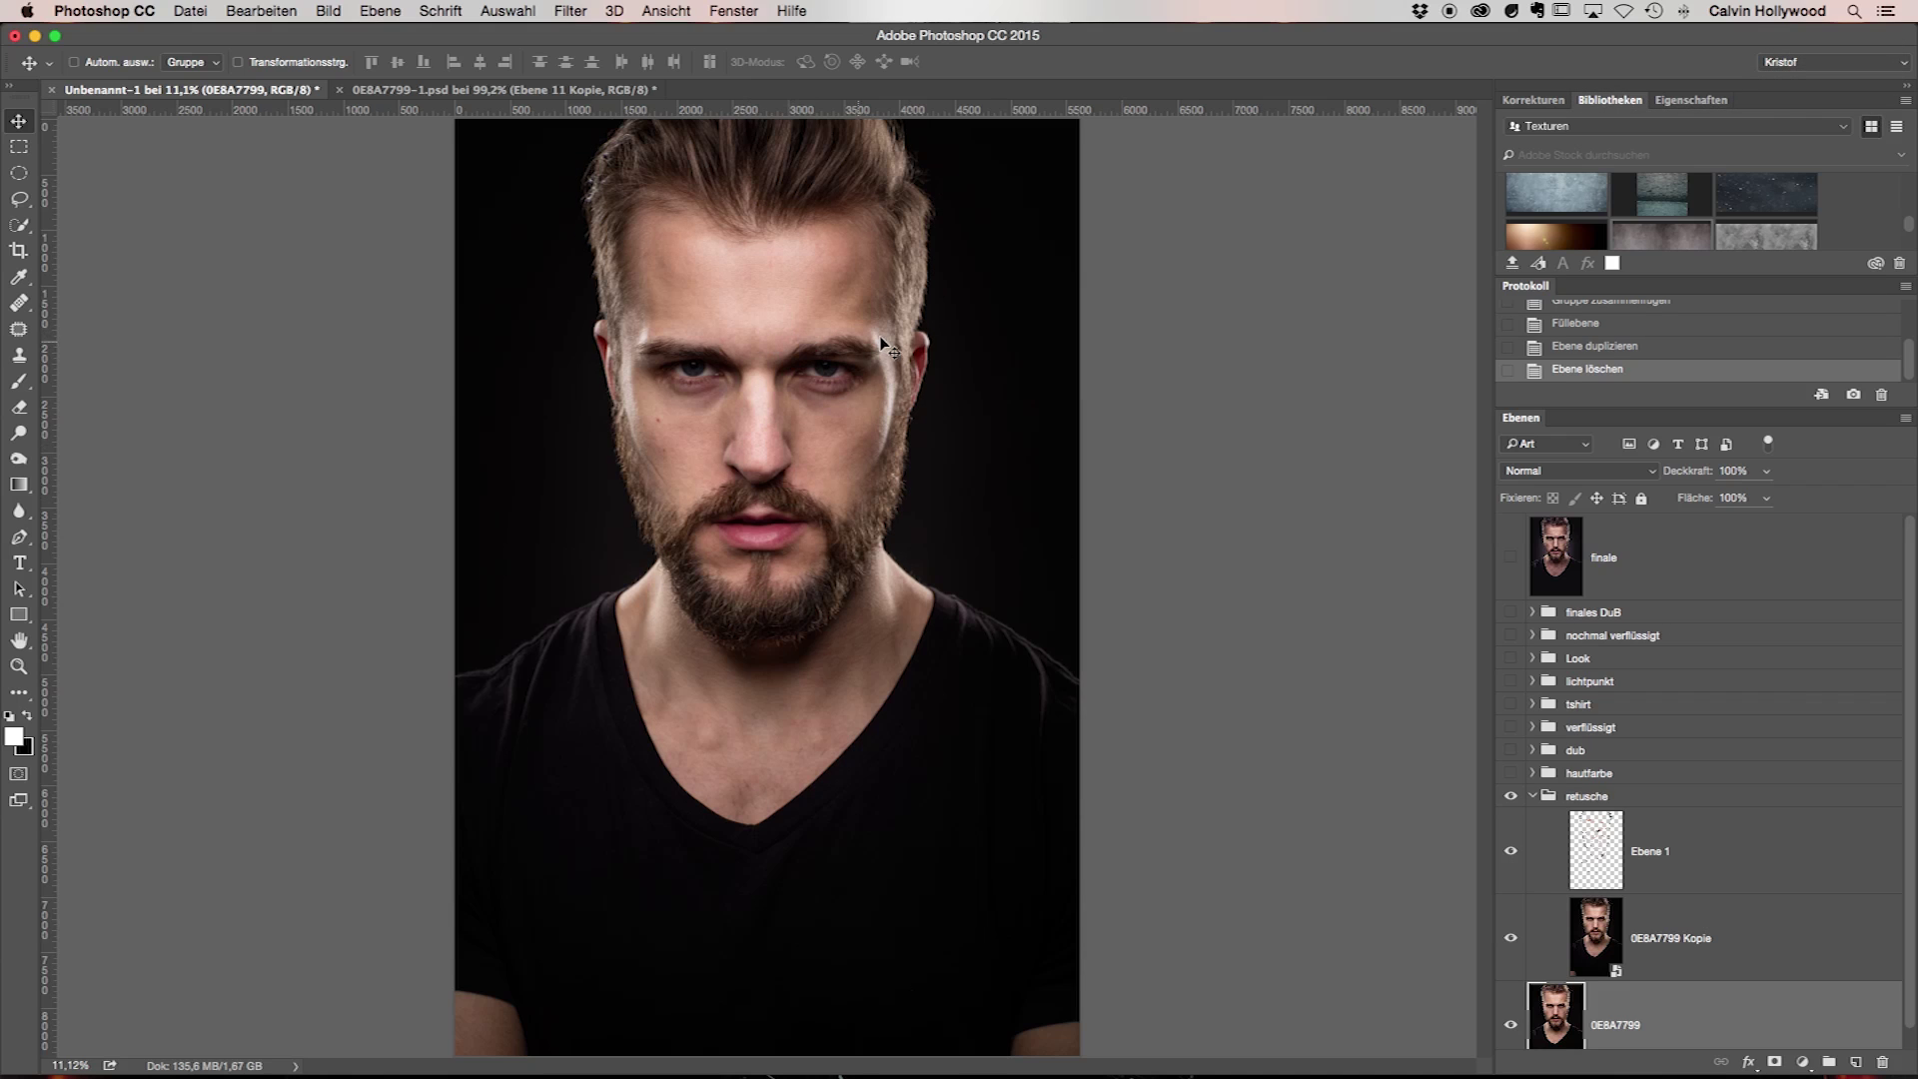
click(1511, 852)
Zoom into the face comparing Ebene 1 off and on, then fit view and collapse retusche
scroll(817, 340, up, 2)
scroll(817, 339, up, 1)
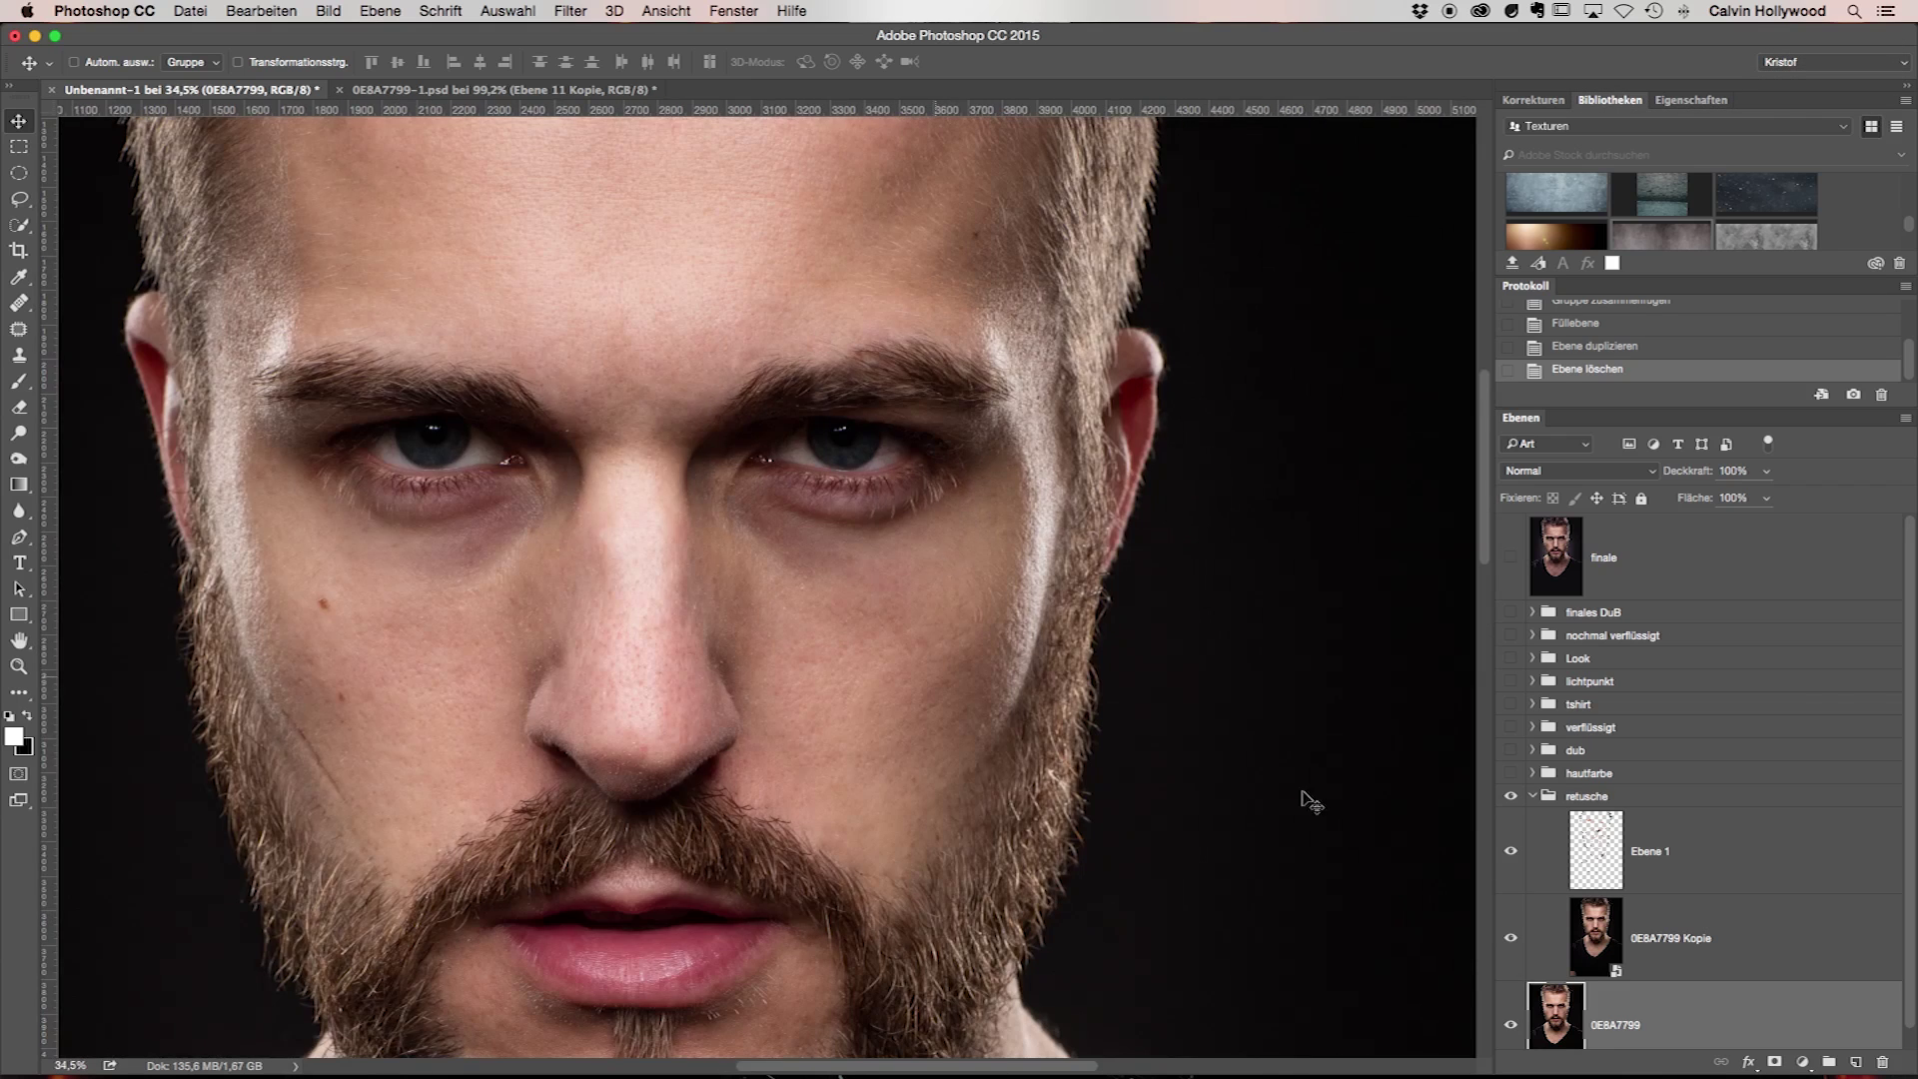
click(1511, 854)
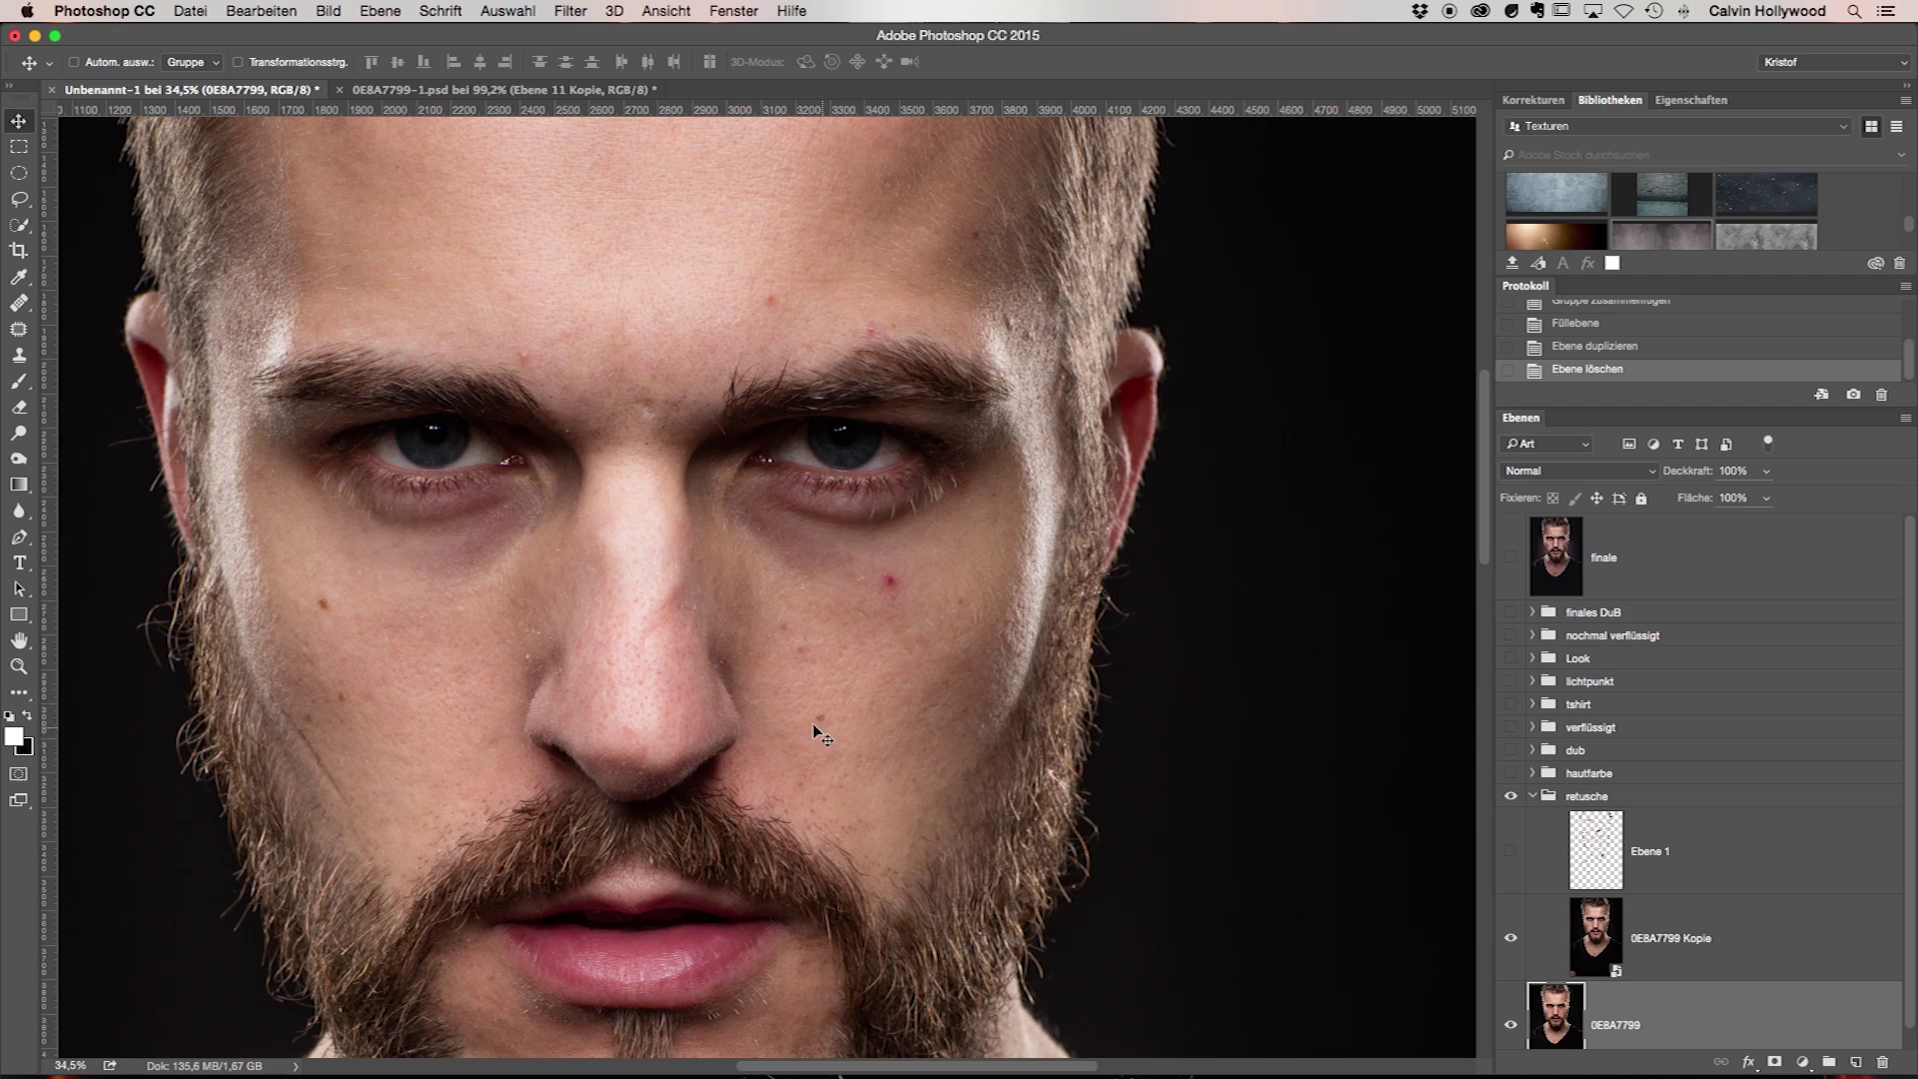
drag(319, 709, 425, 482)
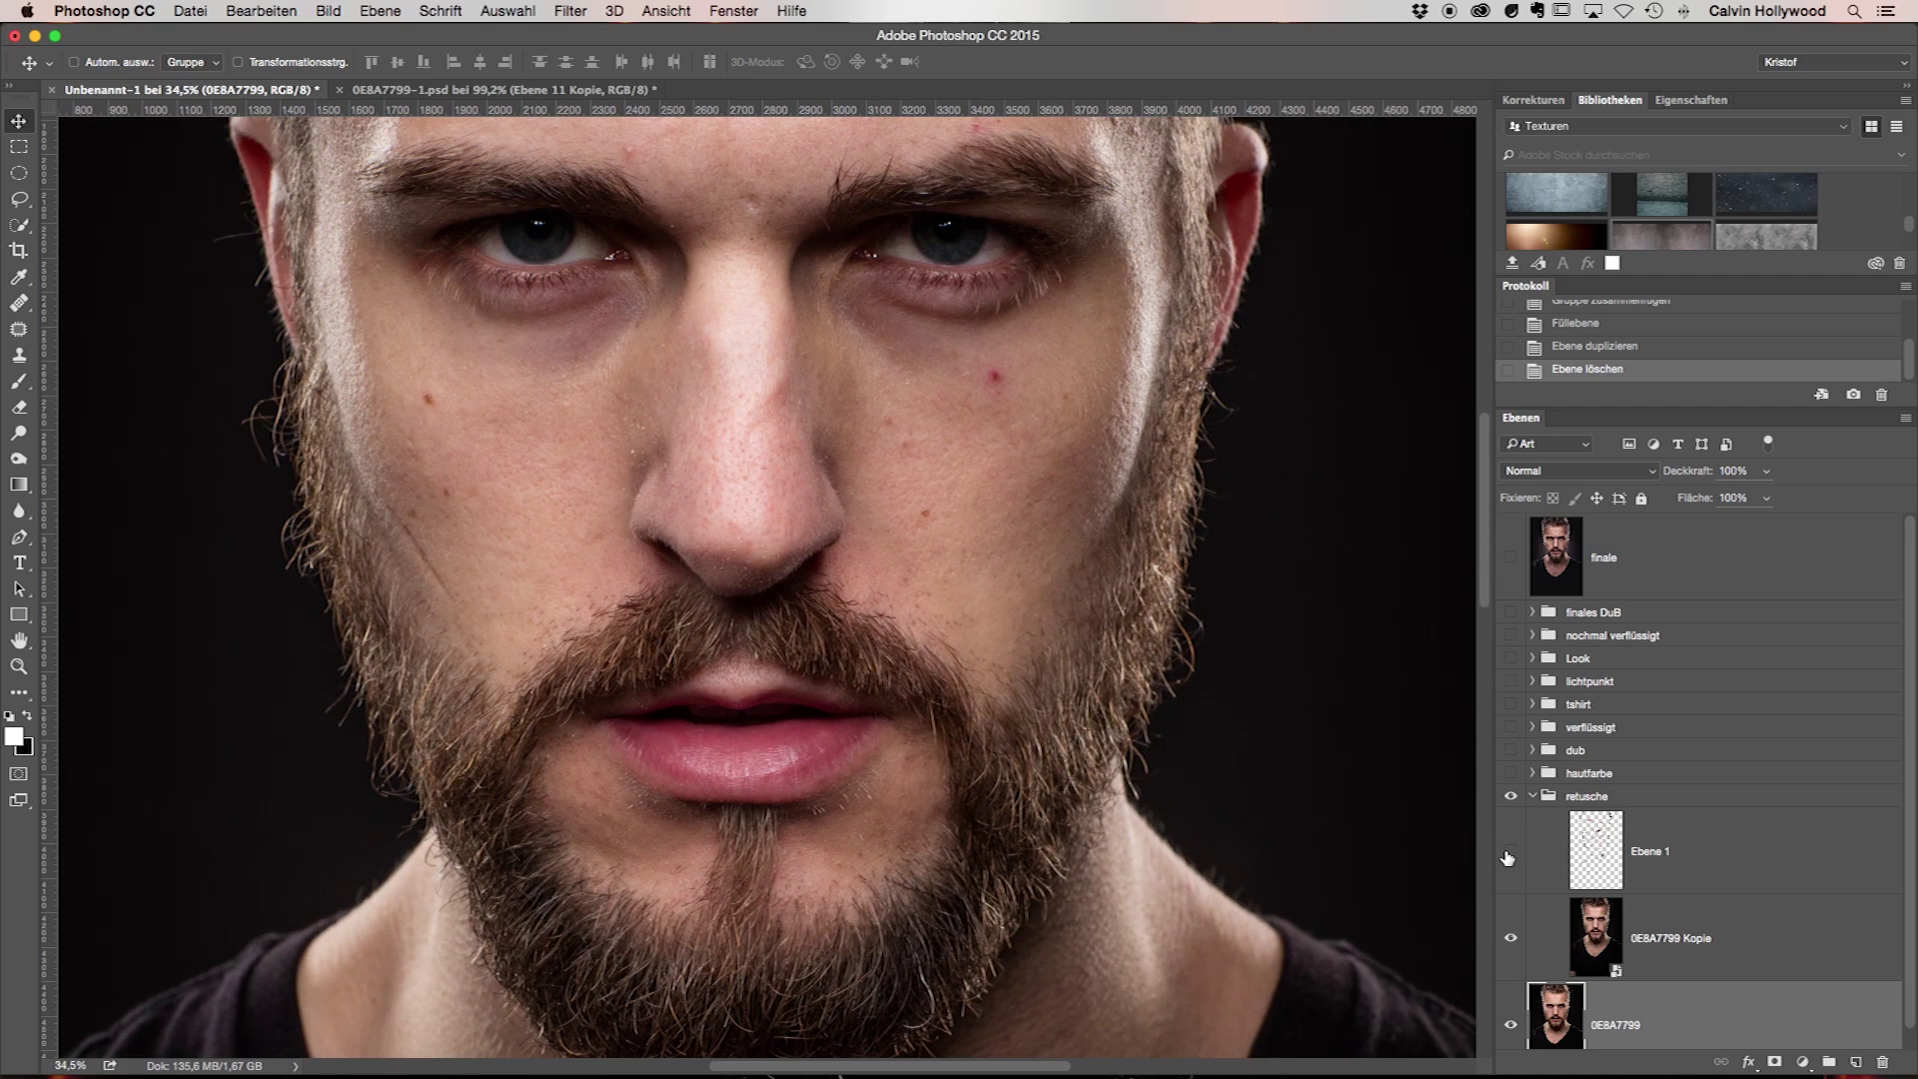
click(1509, 851)
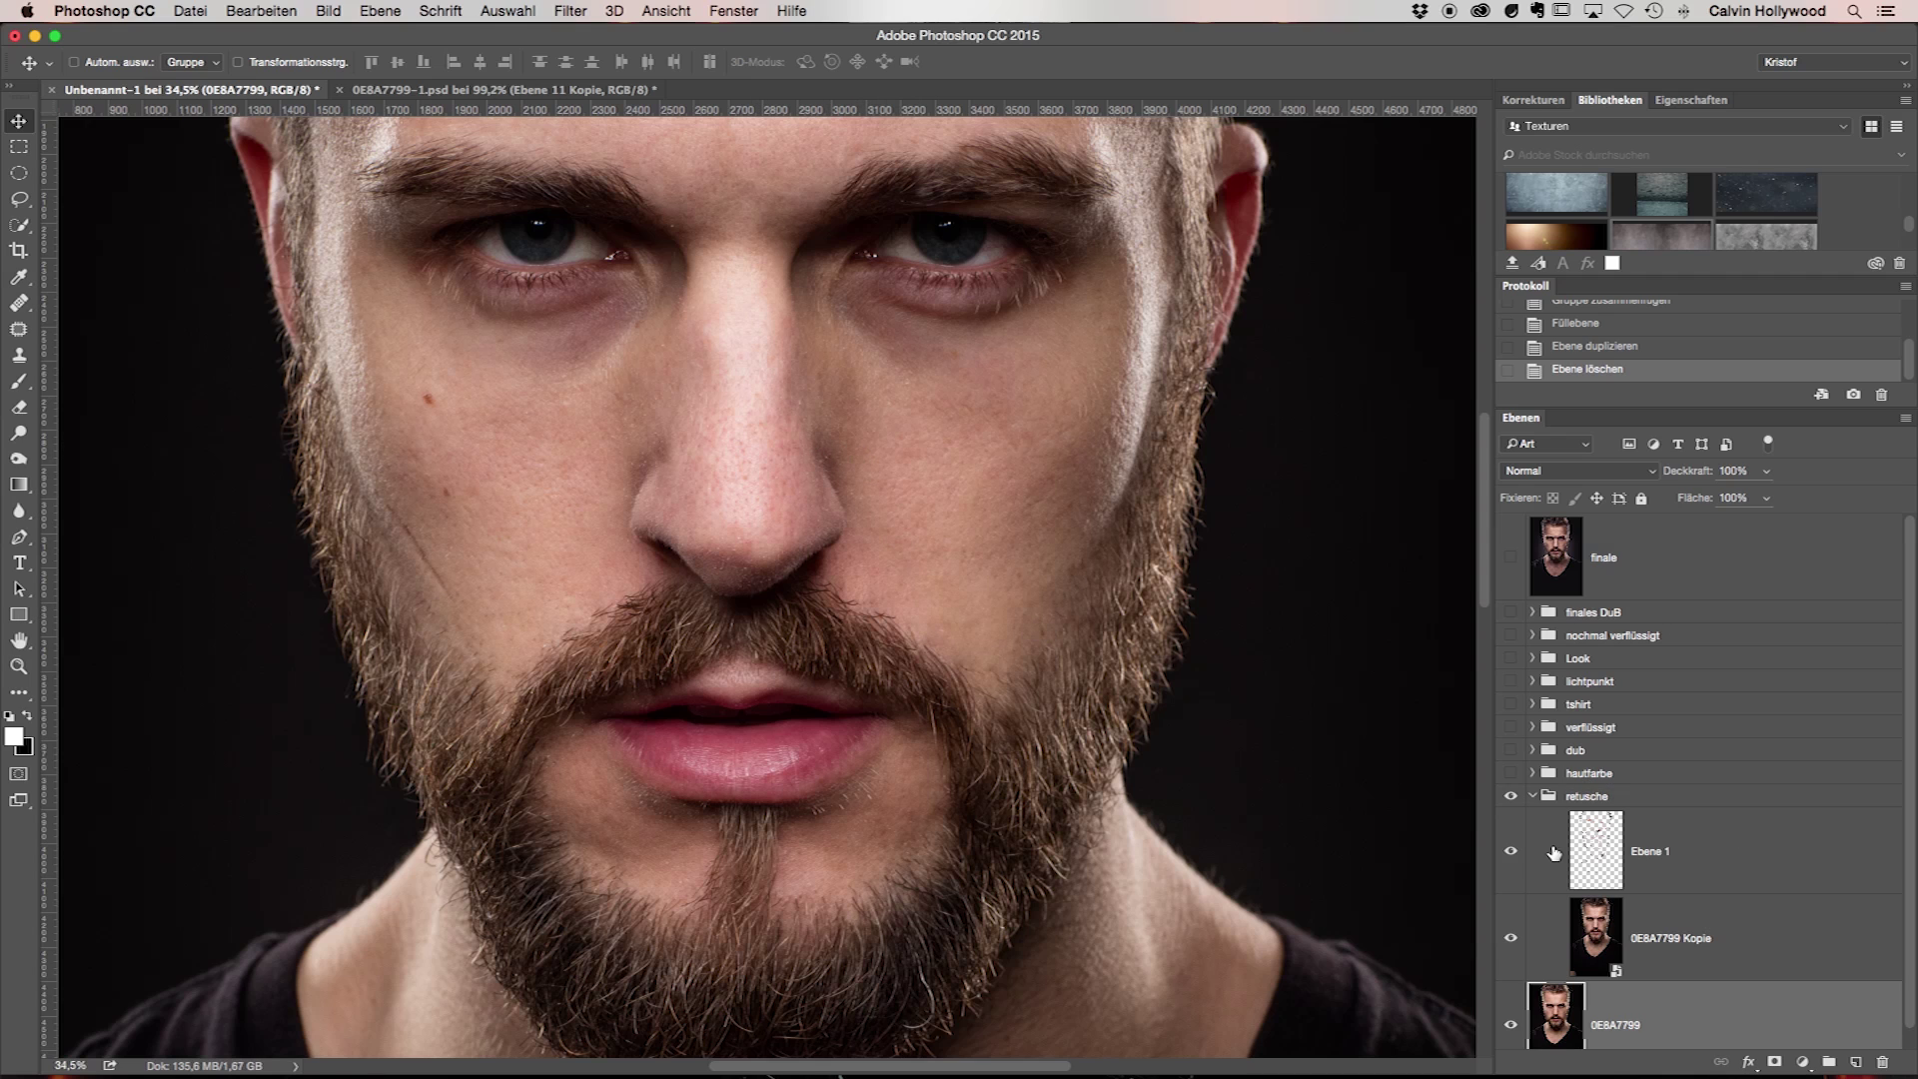
key(ctrl+minus)
key(ctrl+minus)
key(ctrl+minus)
key(ctrl+0)
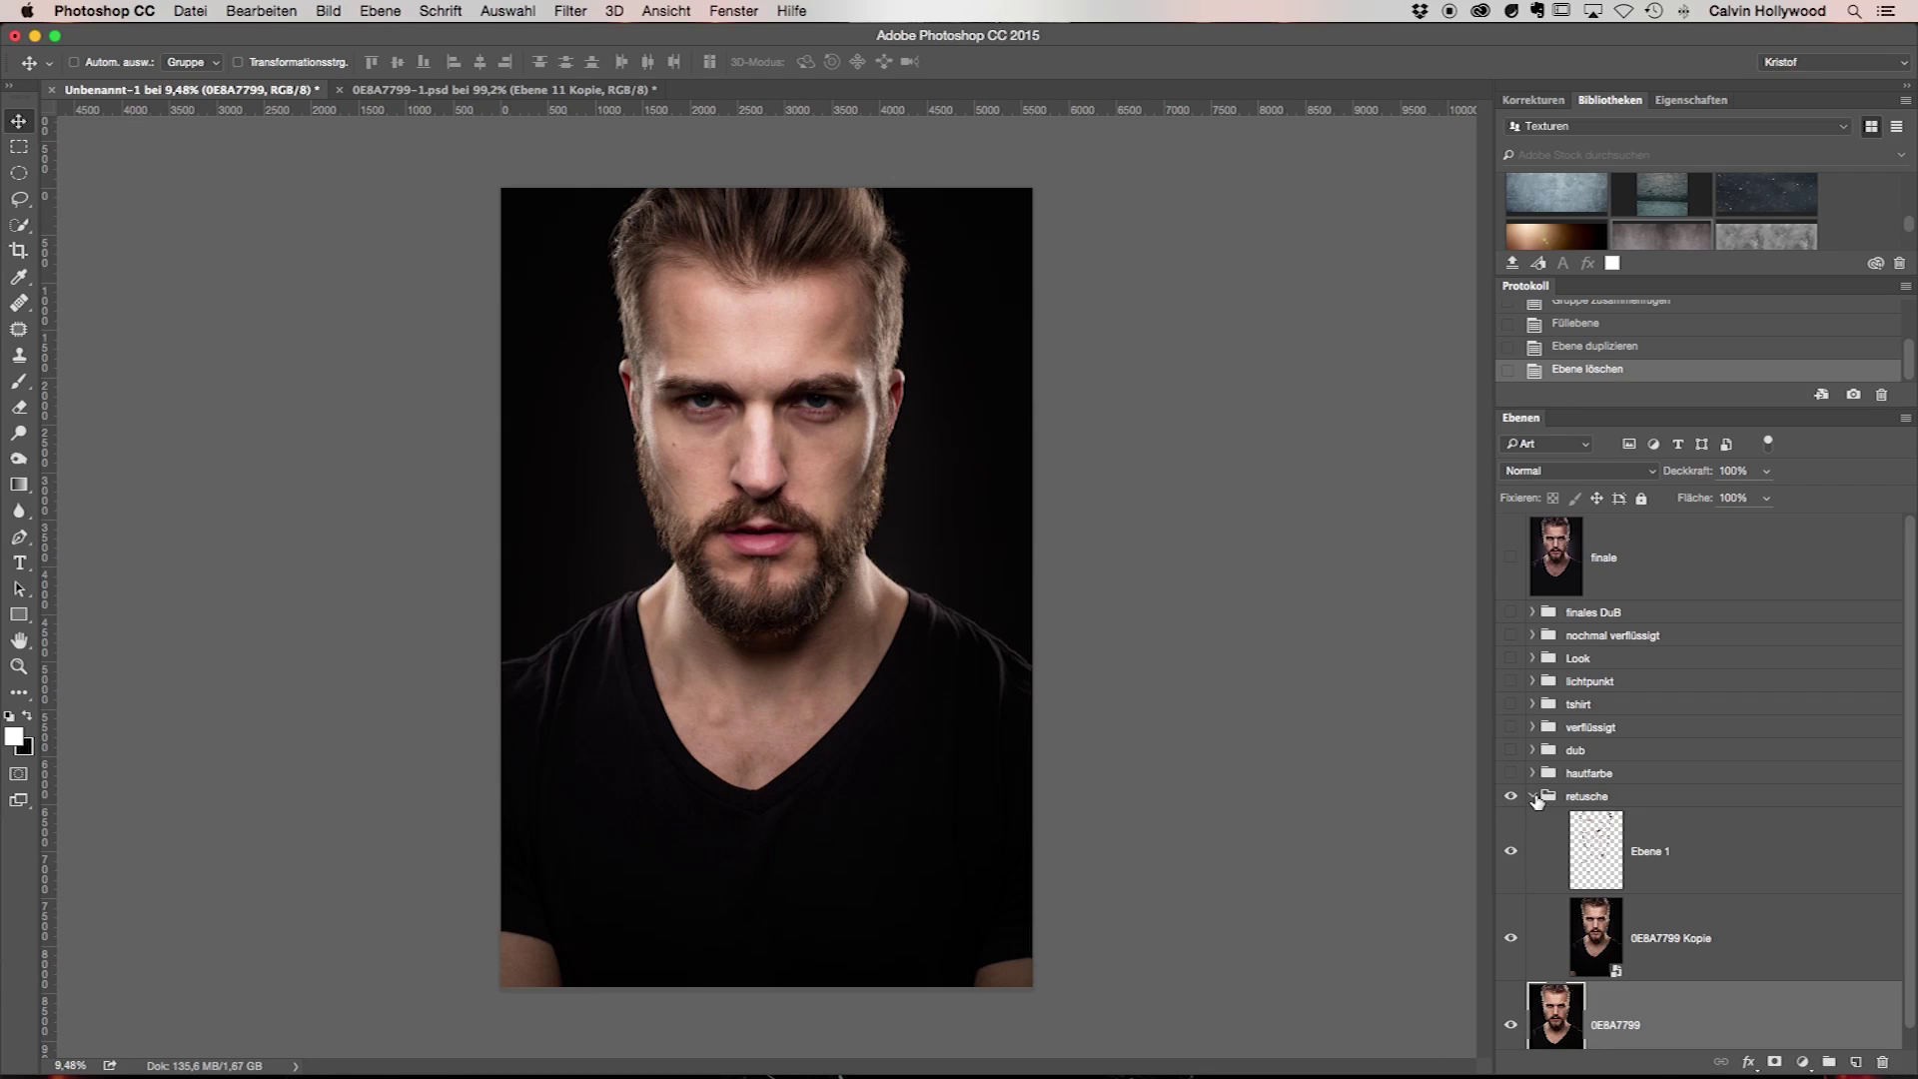
click(1532, 796)
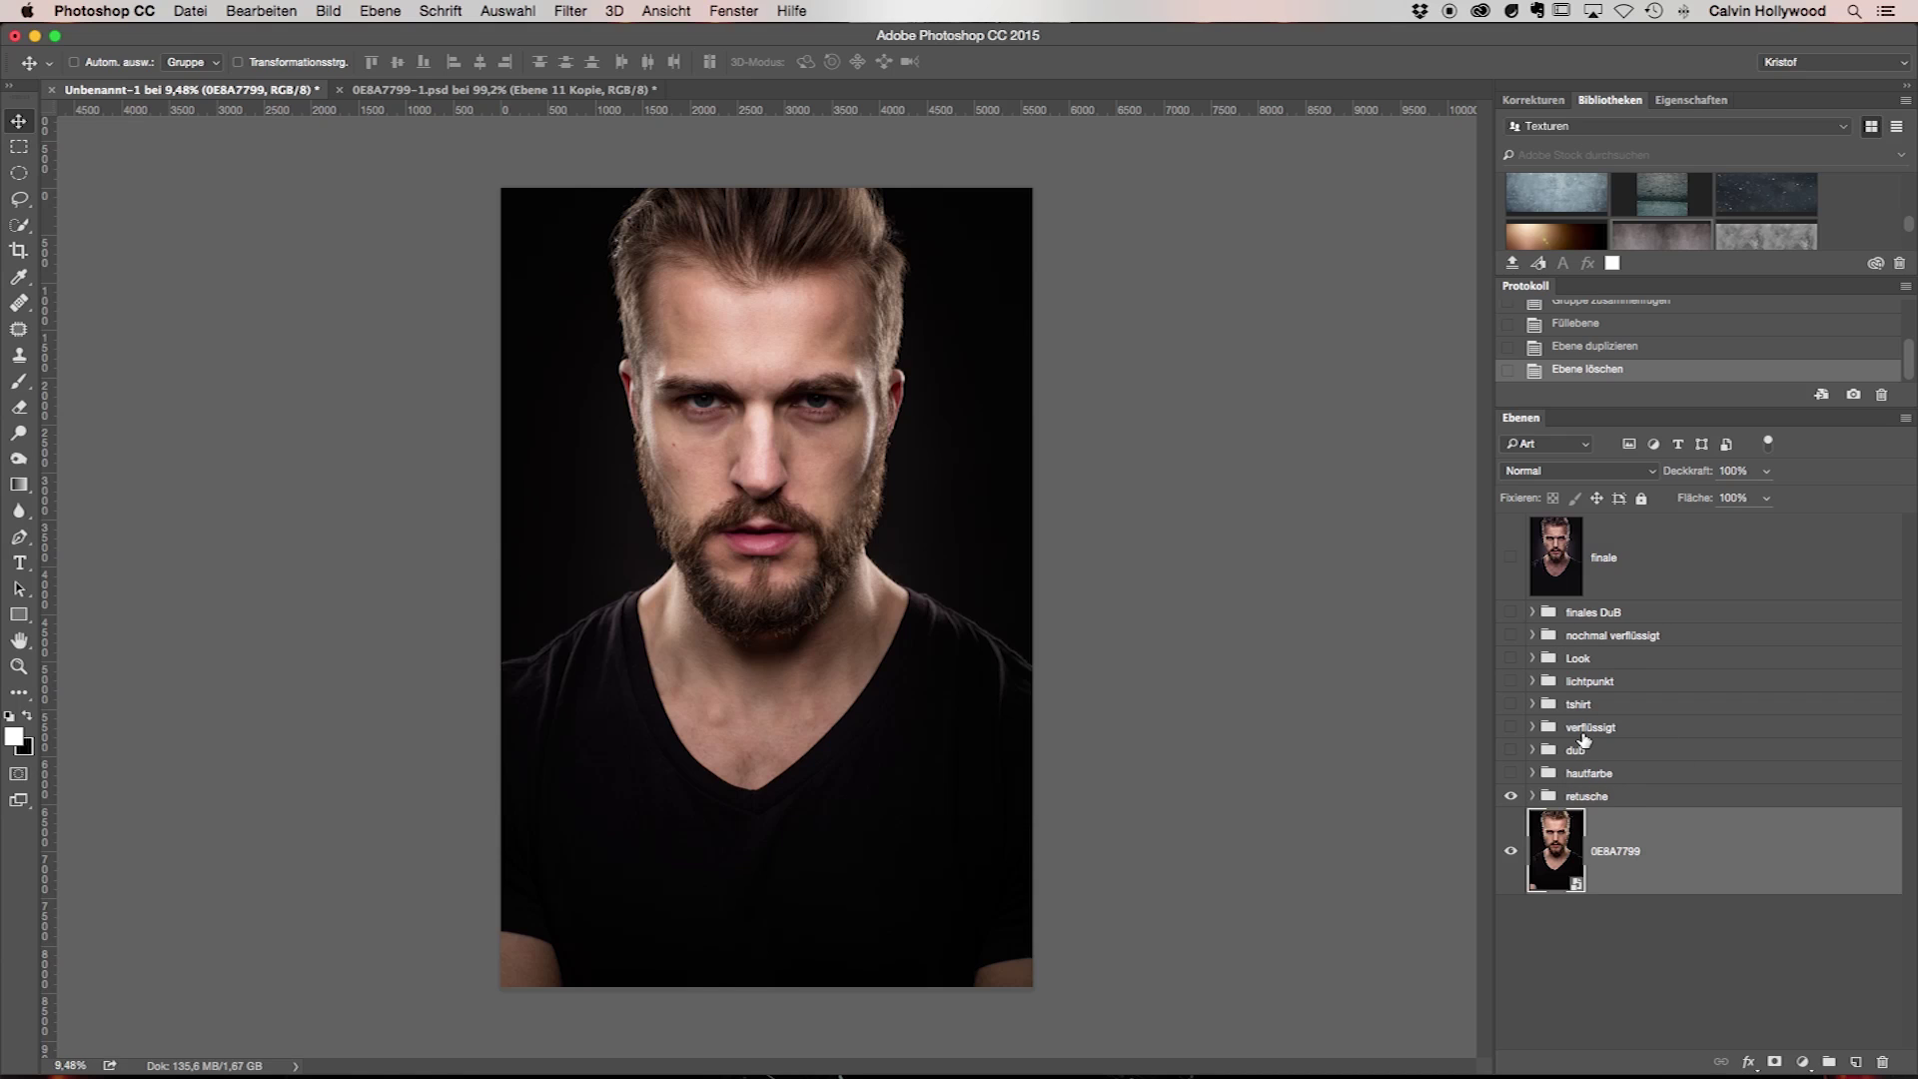
Expand and enable the hautfarbe group, scrolling through its skin-tone layers
click(1533, 773)
click(1720, 842)
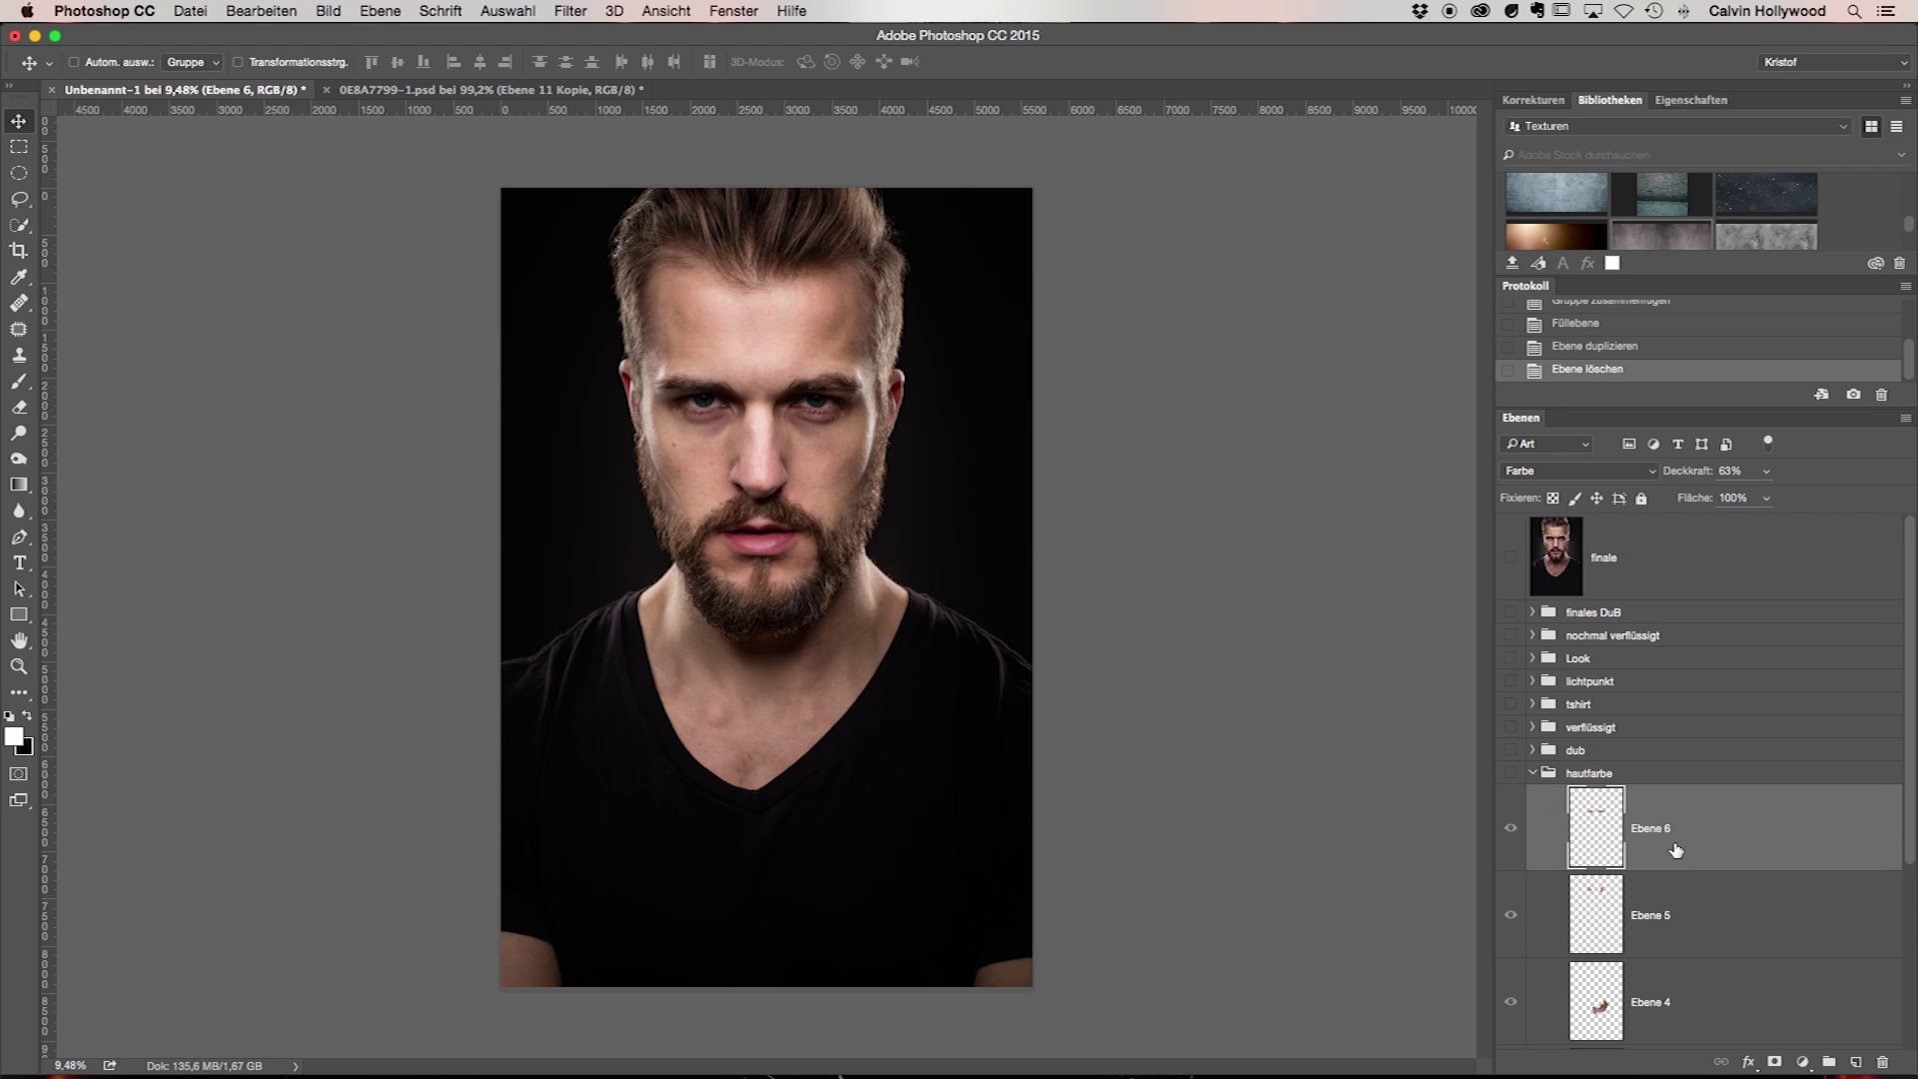
scroll(1678, 847, down, 5)
scroll(1663, 848, up, 2)
scroll(1647, 851, down, 1)
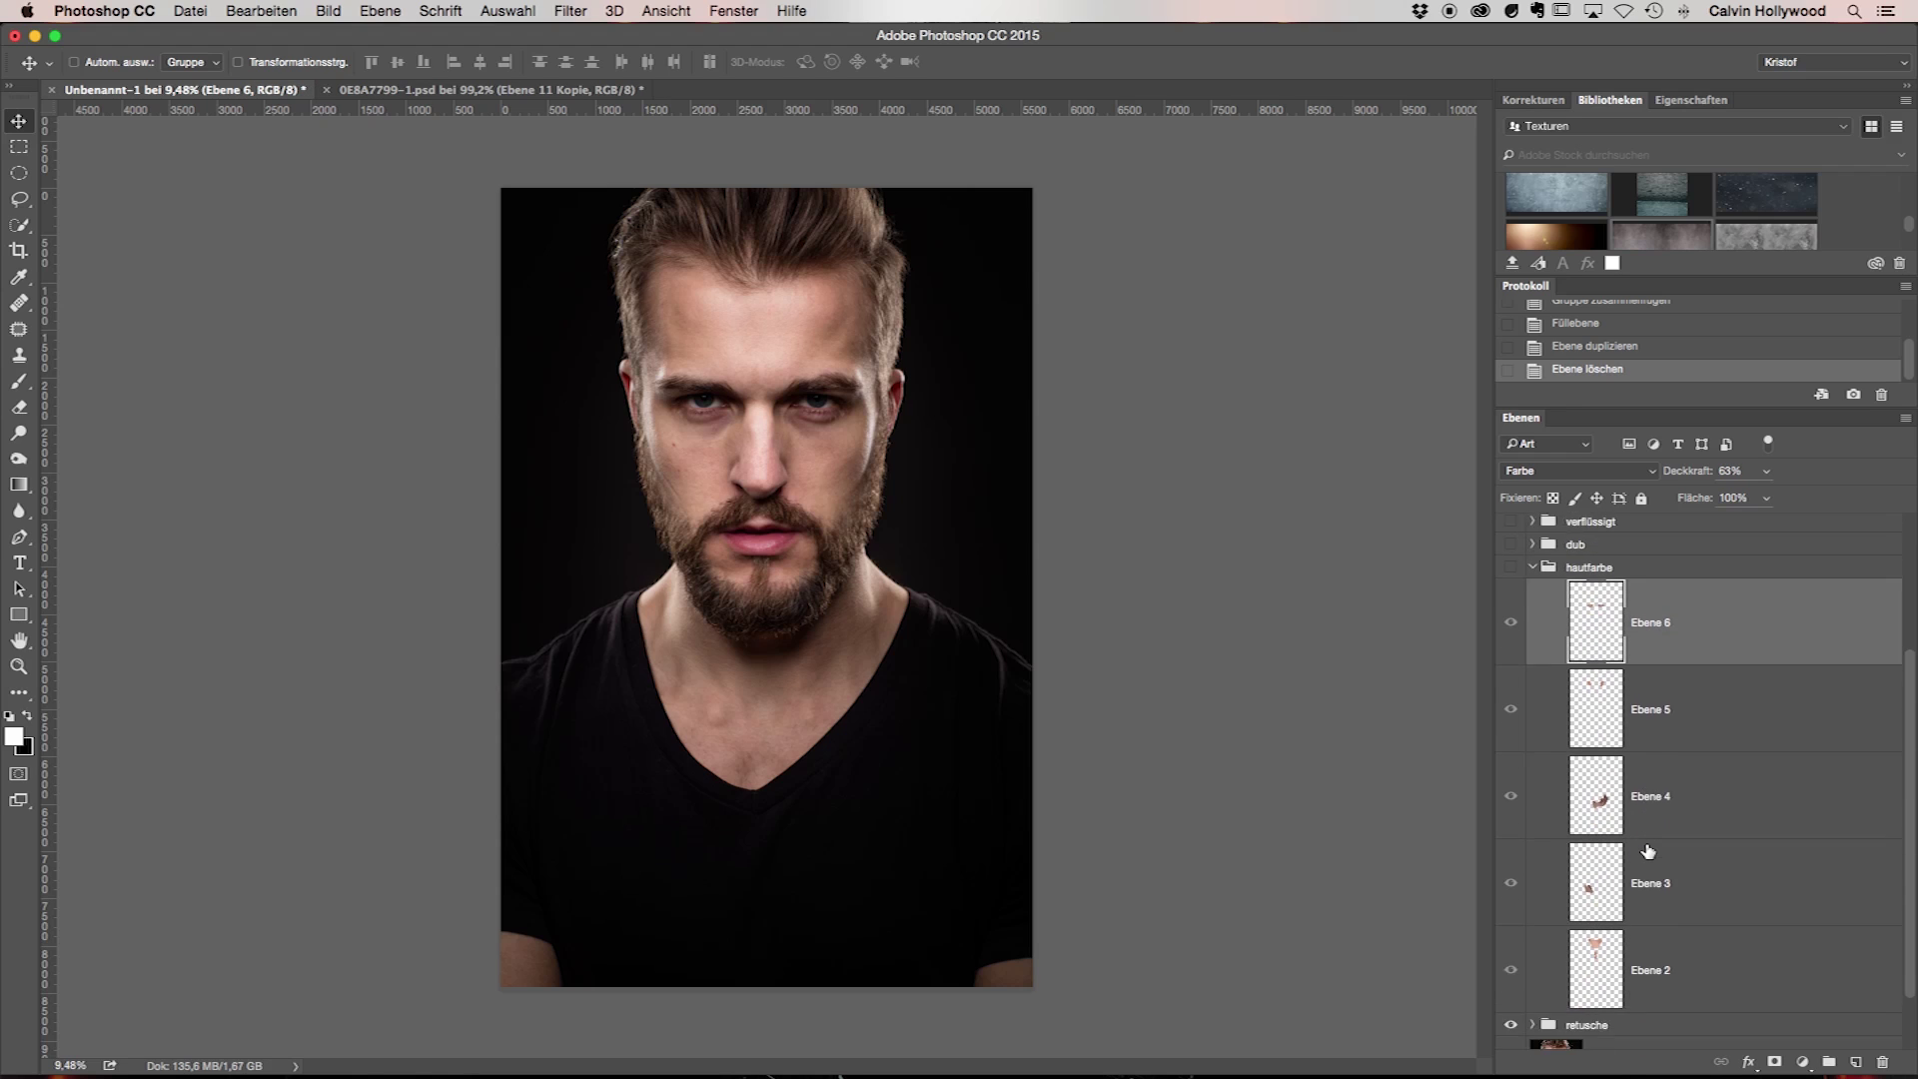
scroll(1648, 854, down, 1)
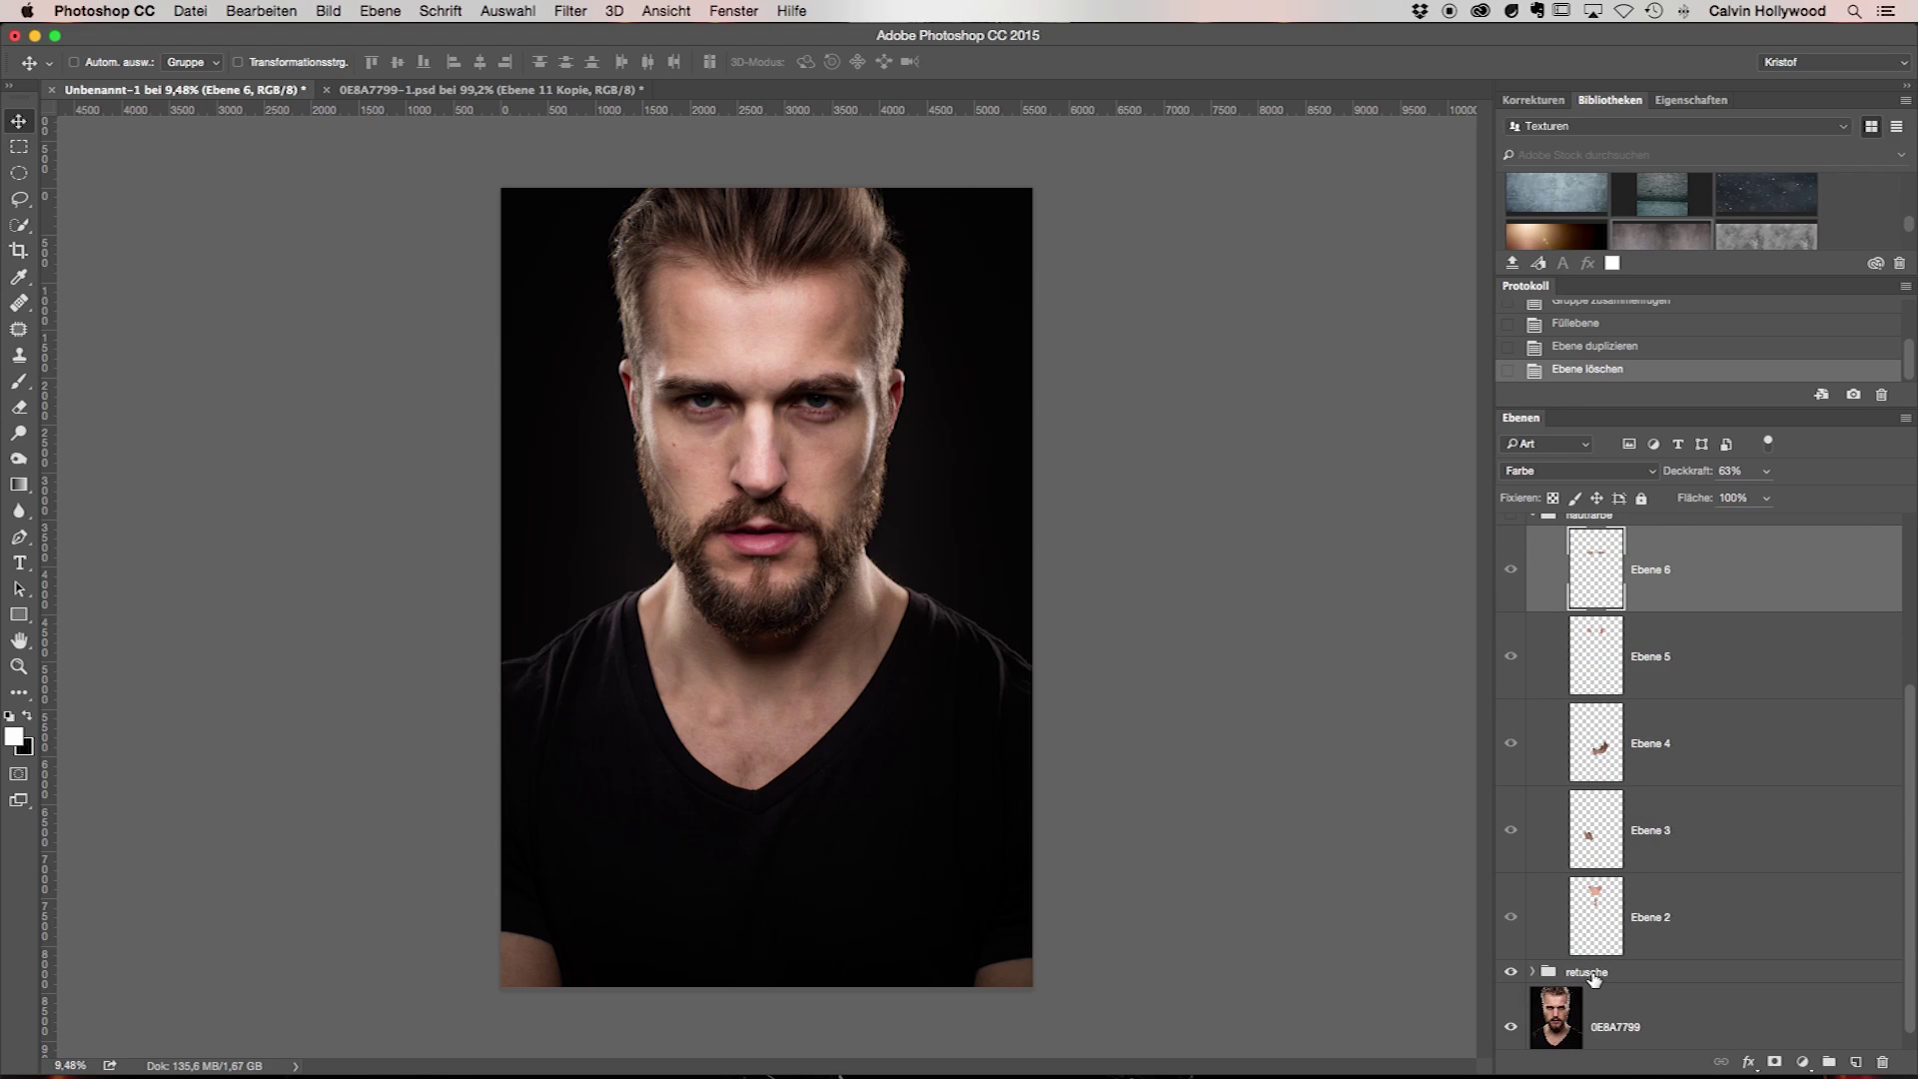
scroll(1583, 898, up, 1)
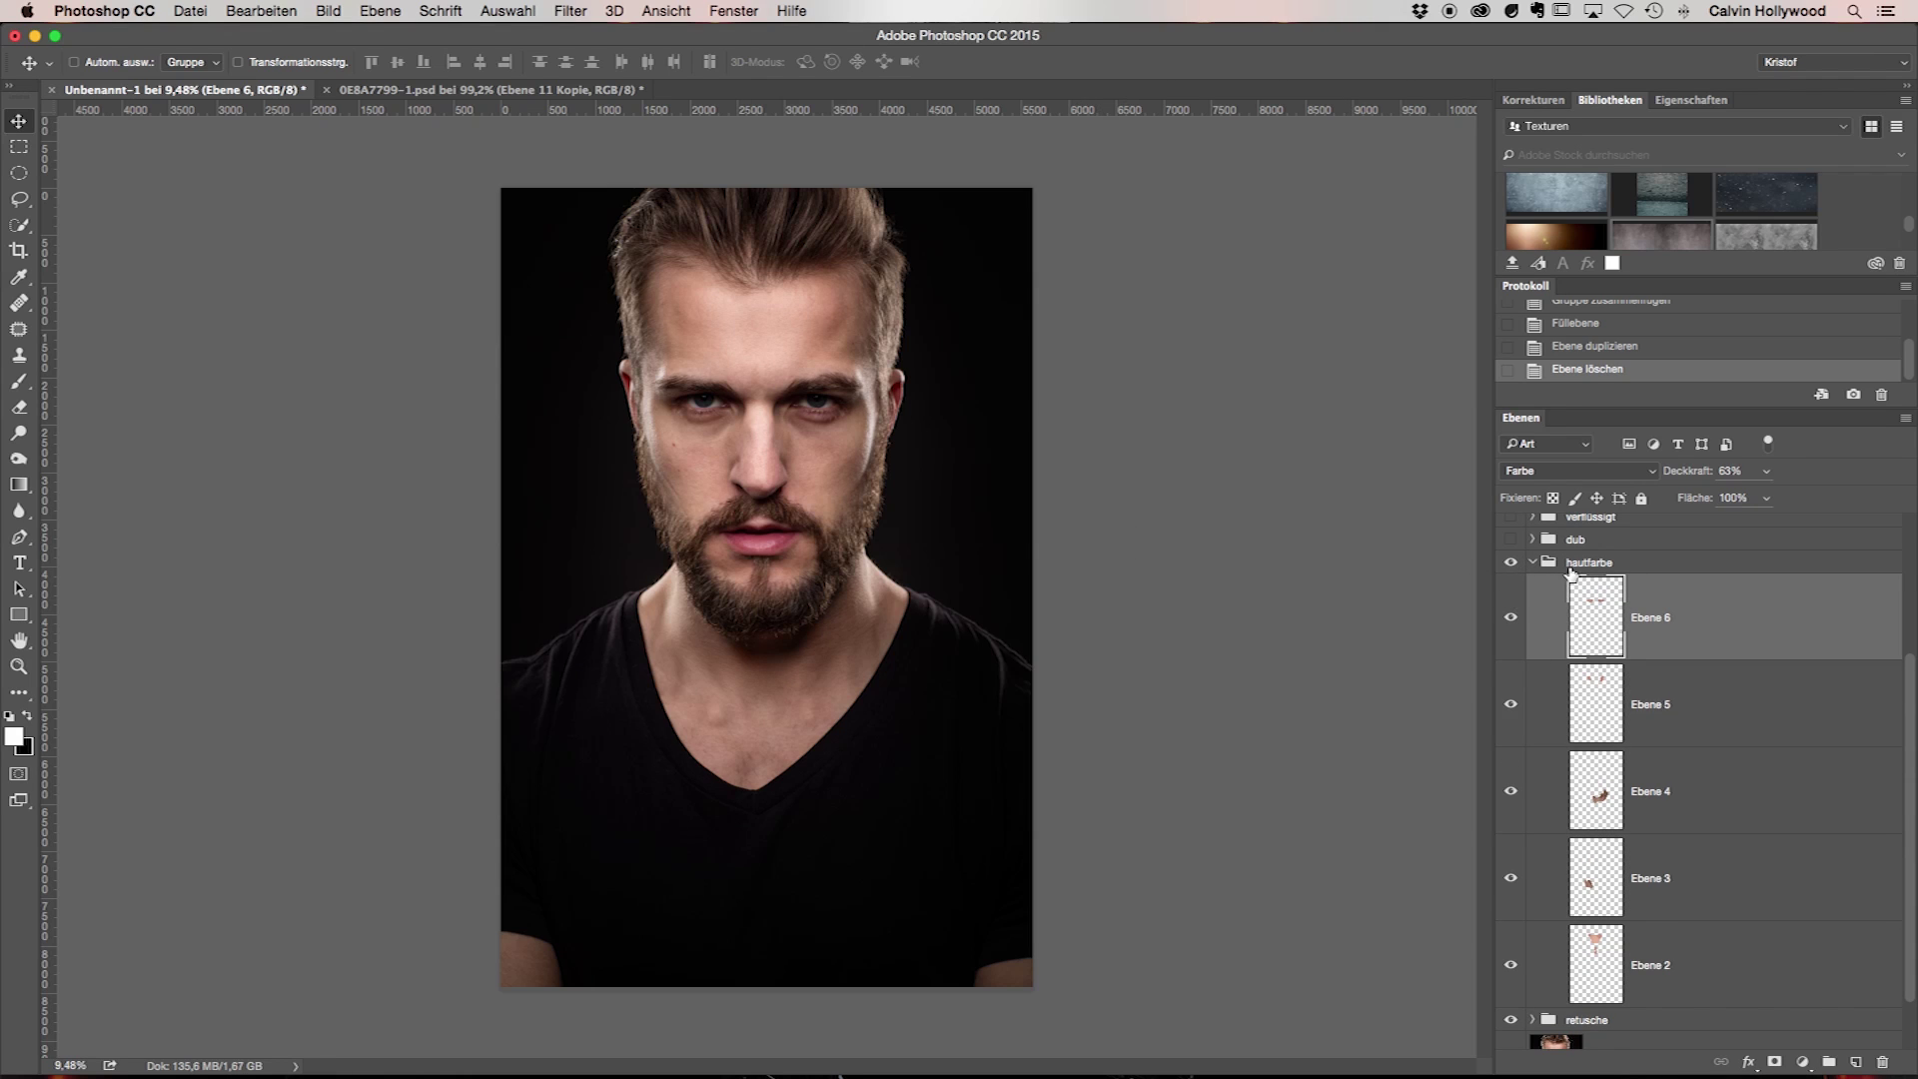
Re-expand the hautfarbe group, select Ebene 2 and choose the Brush tool
click(1533, 563)
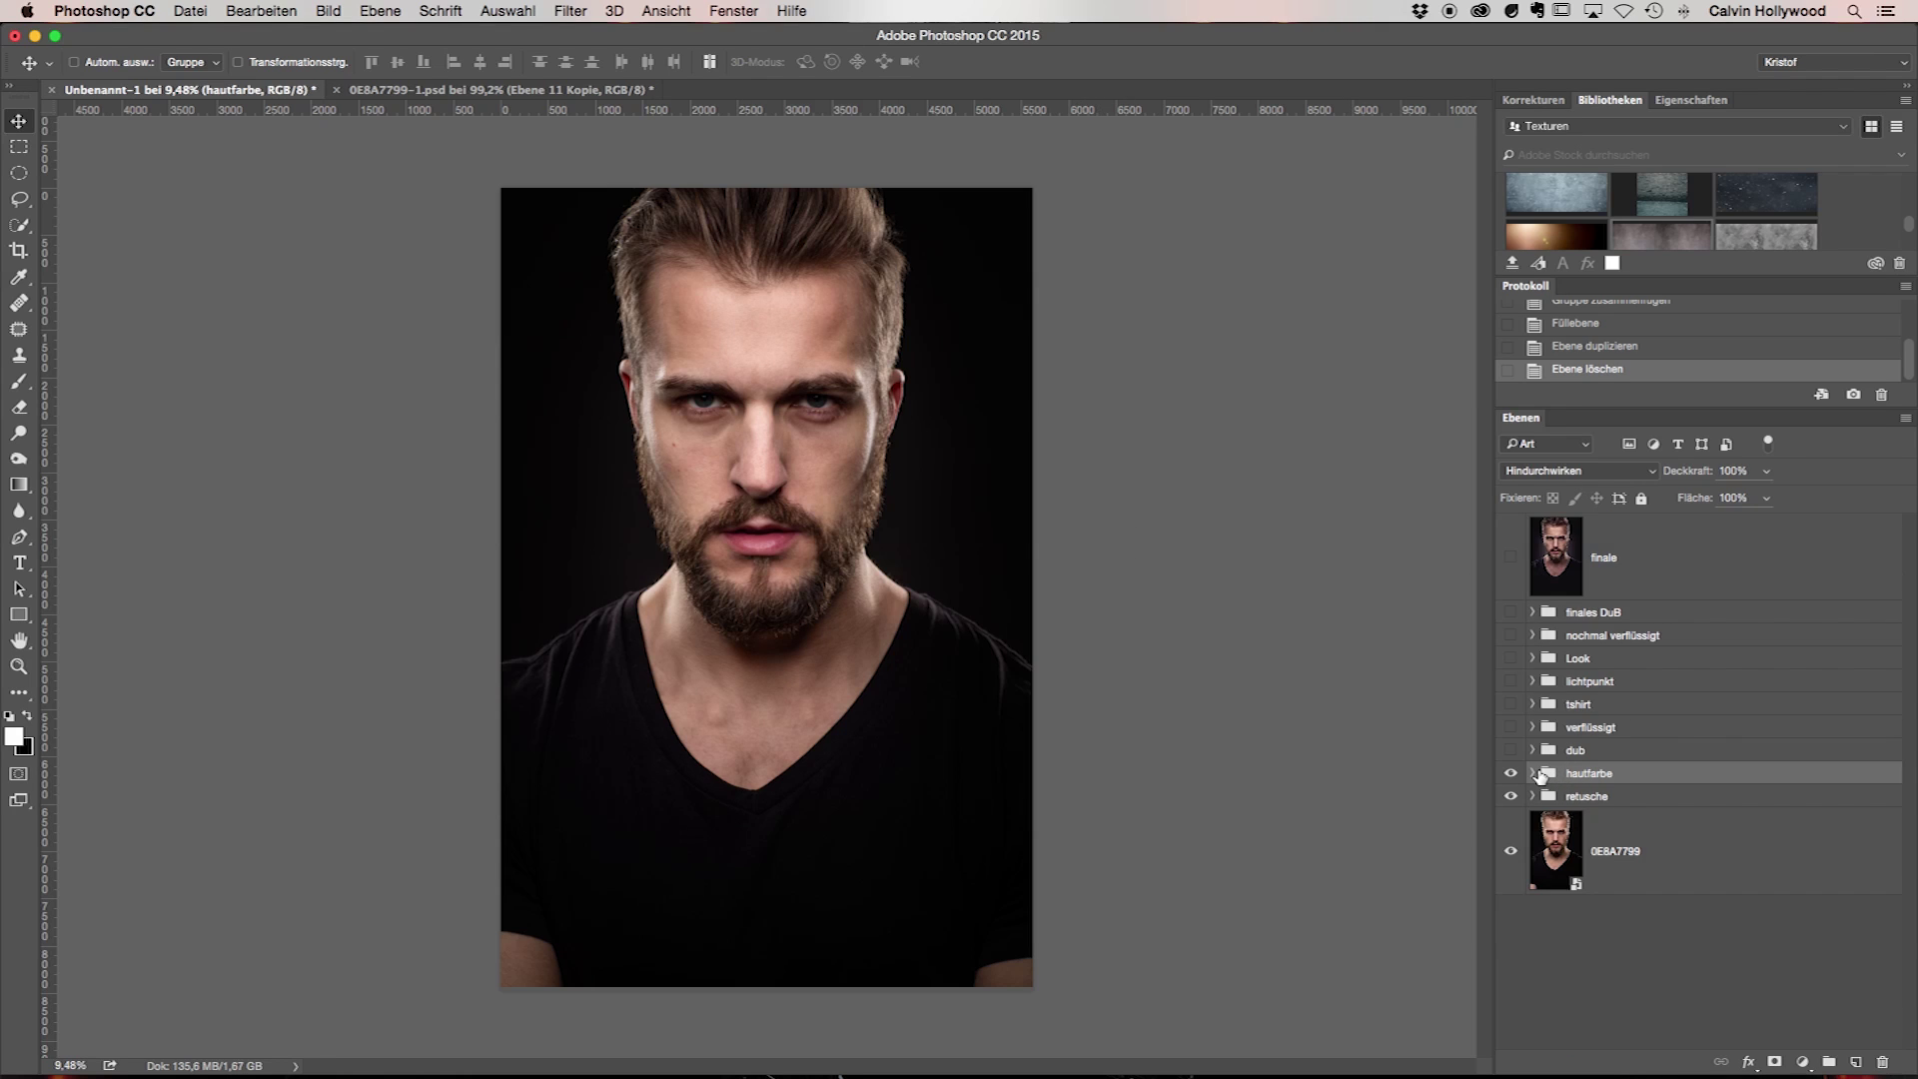
click(1533, 773)
scroll(1698, 749, down, 2)
click(1612, 675)
scroll(1638, 729, down, 2)
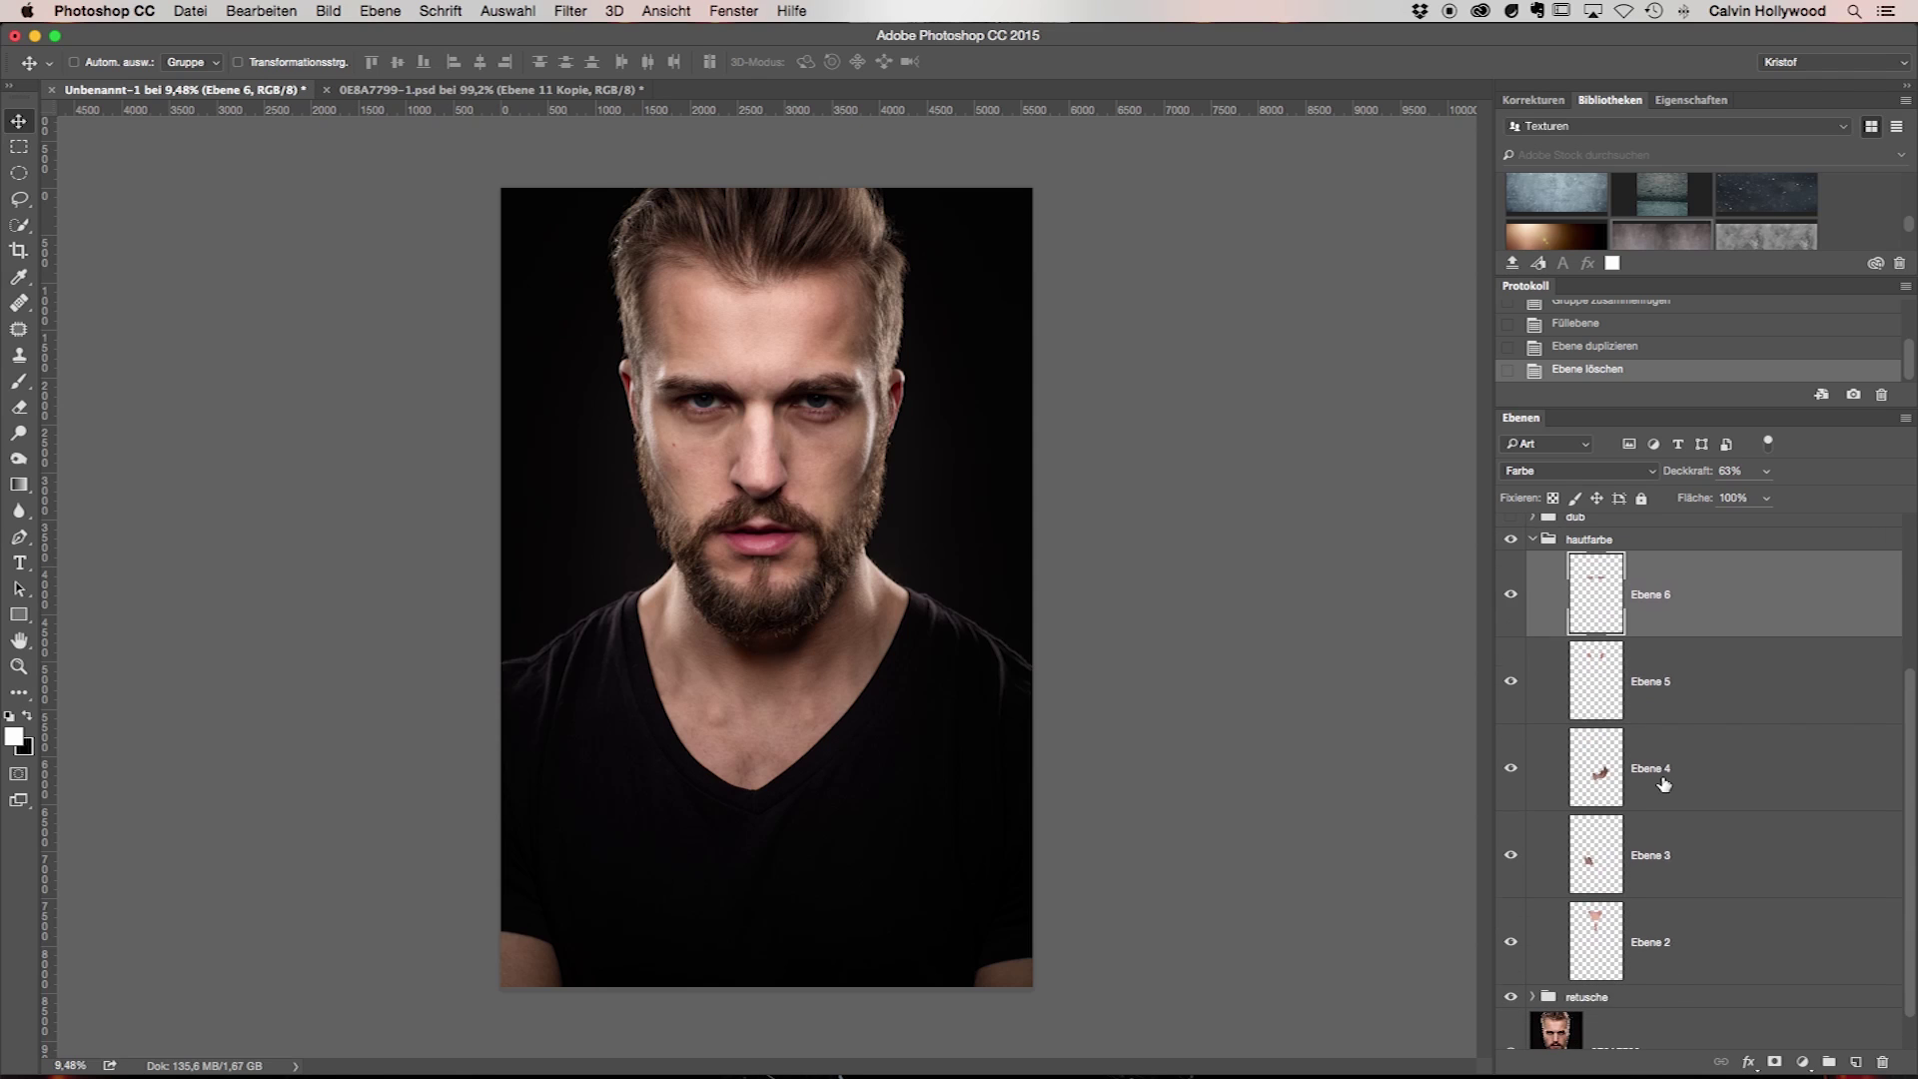
click(1703, 940)
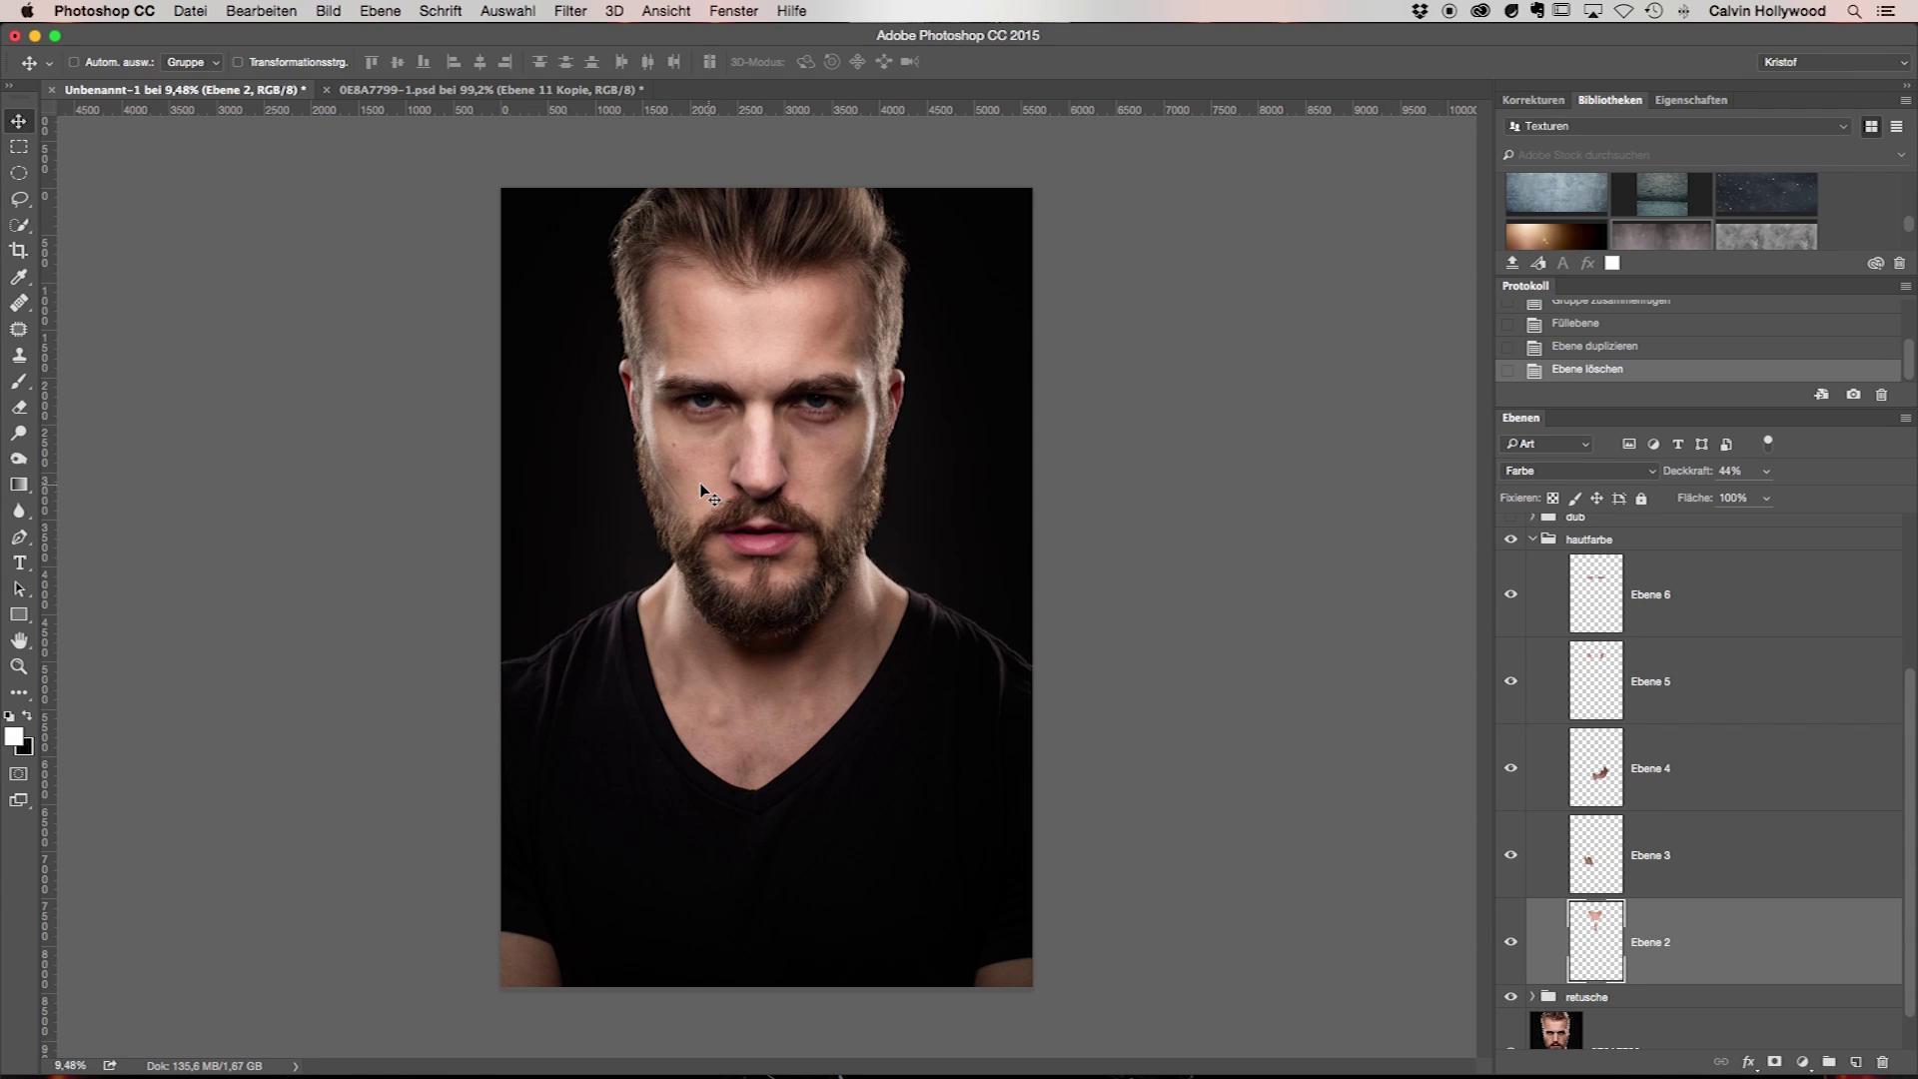
click(19, 380)
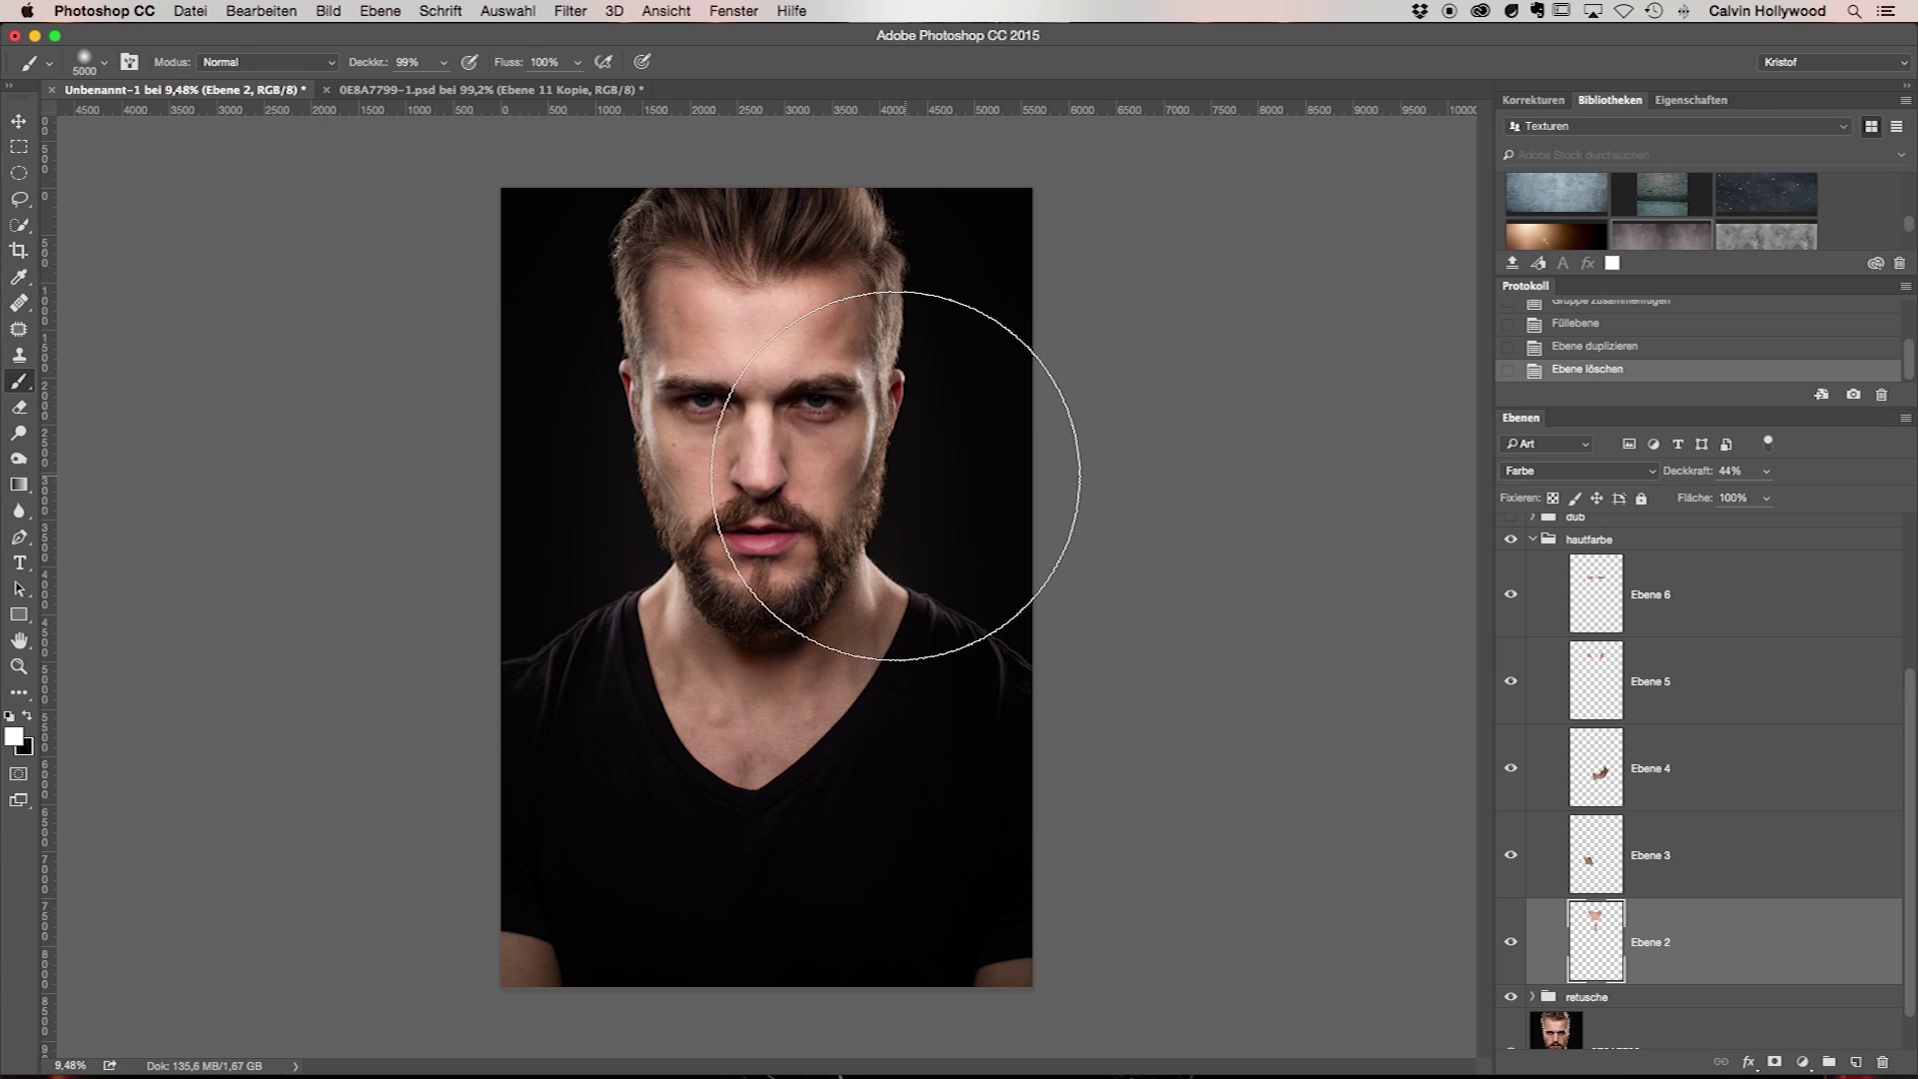
Sample the skin tone as paint colour and shrink the brush to about 1400 px
alt+click(826, 444)
drag(826, 445, 593, 448)
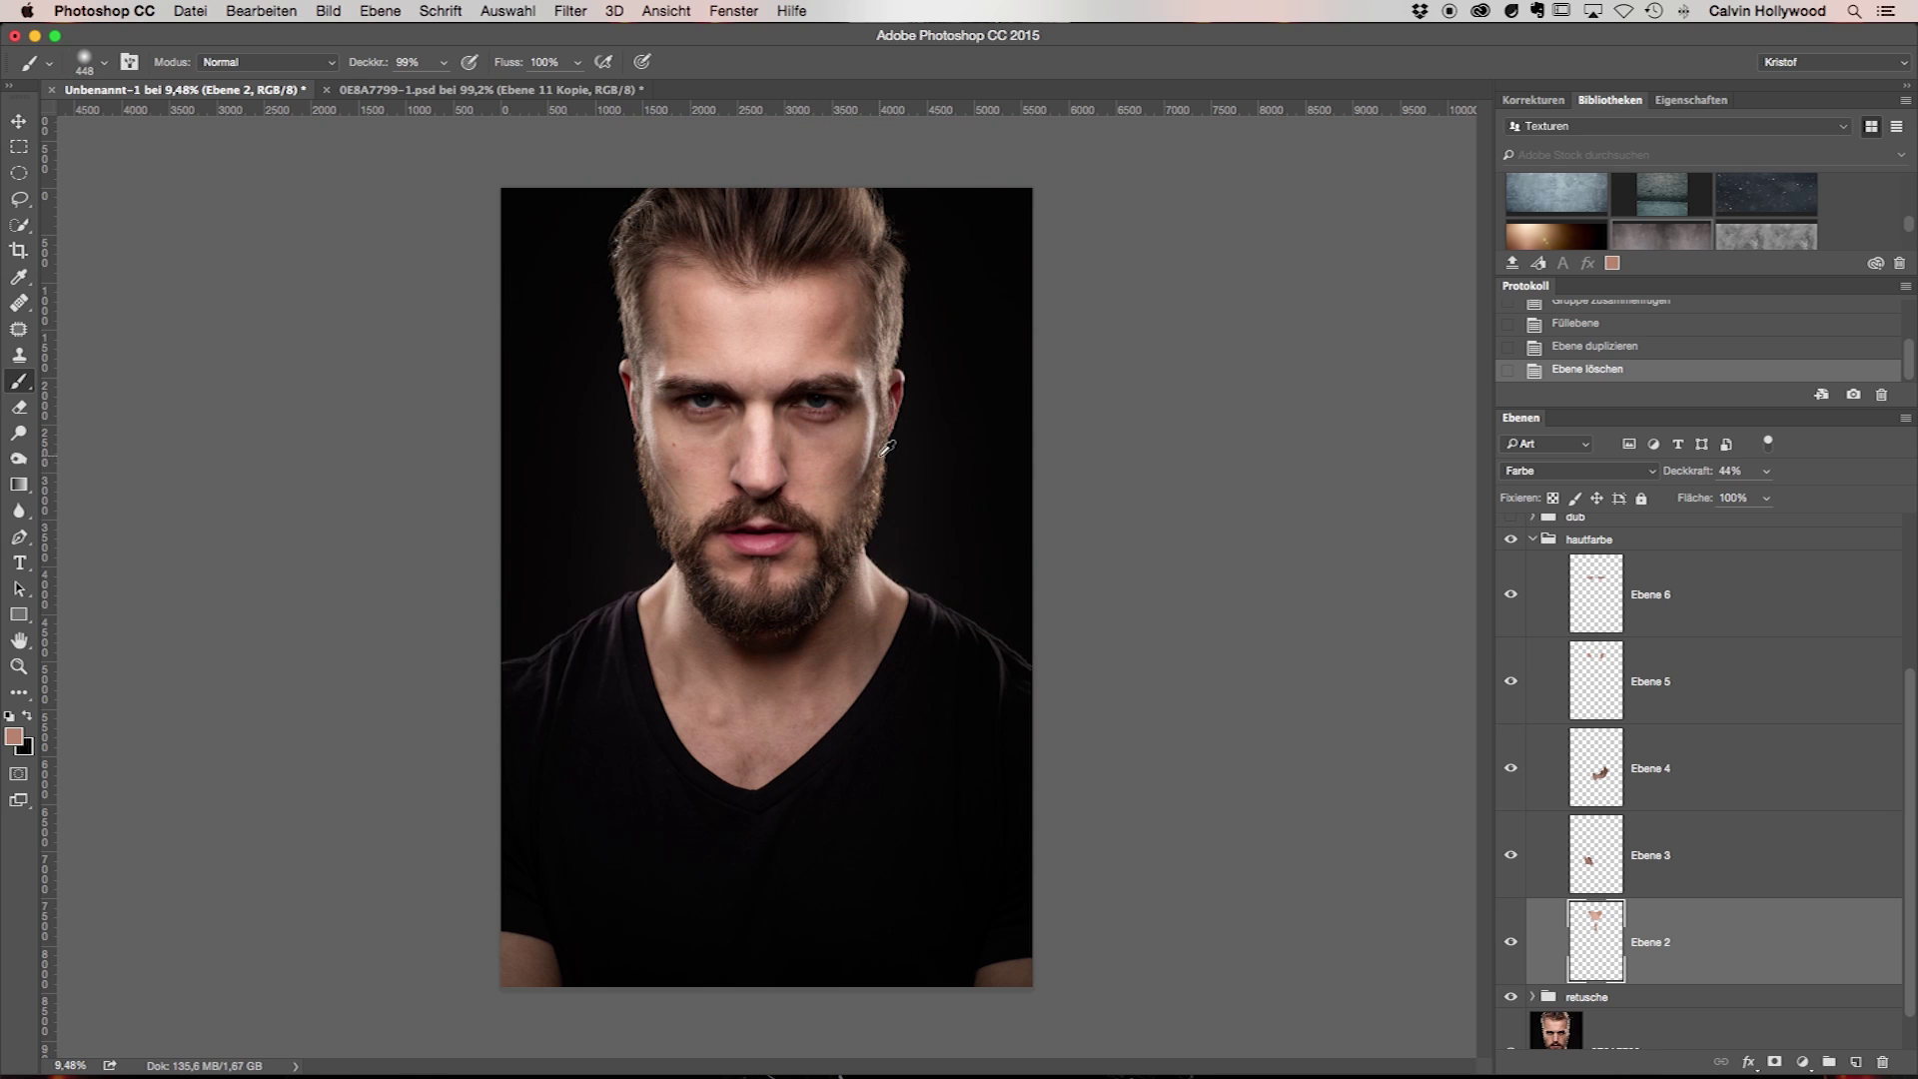
scroll(846, 423, up, 5)
scroll(847, 423, up, 2)
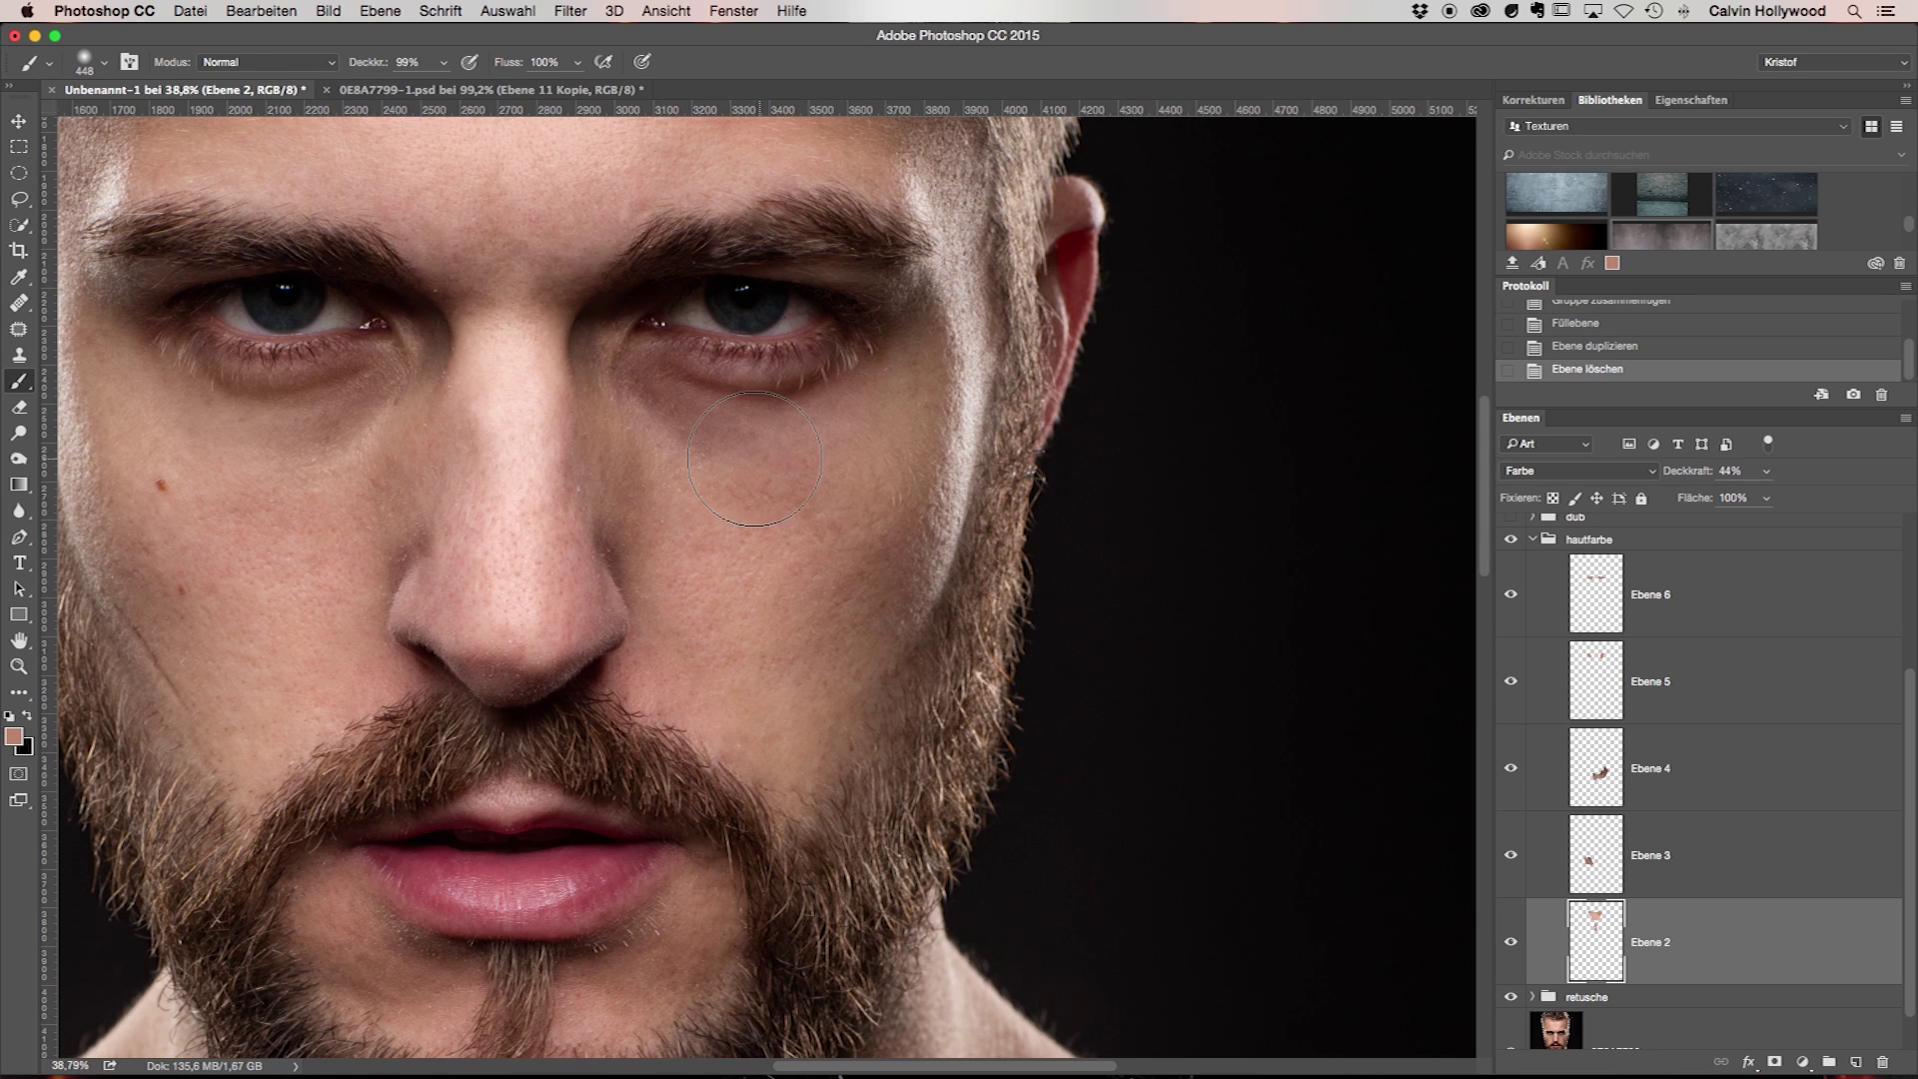
scroll(949, 554, down, 7)
scroll(938, 547, up, 4)
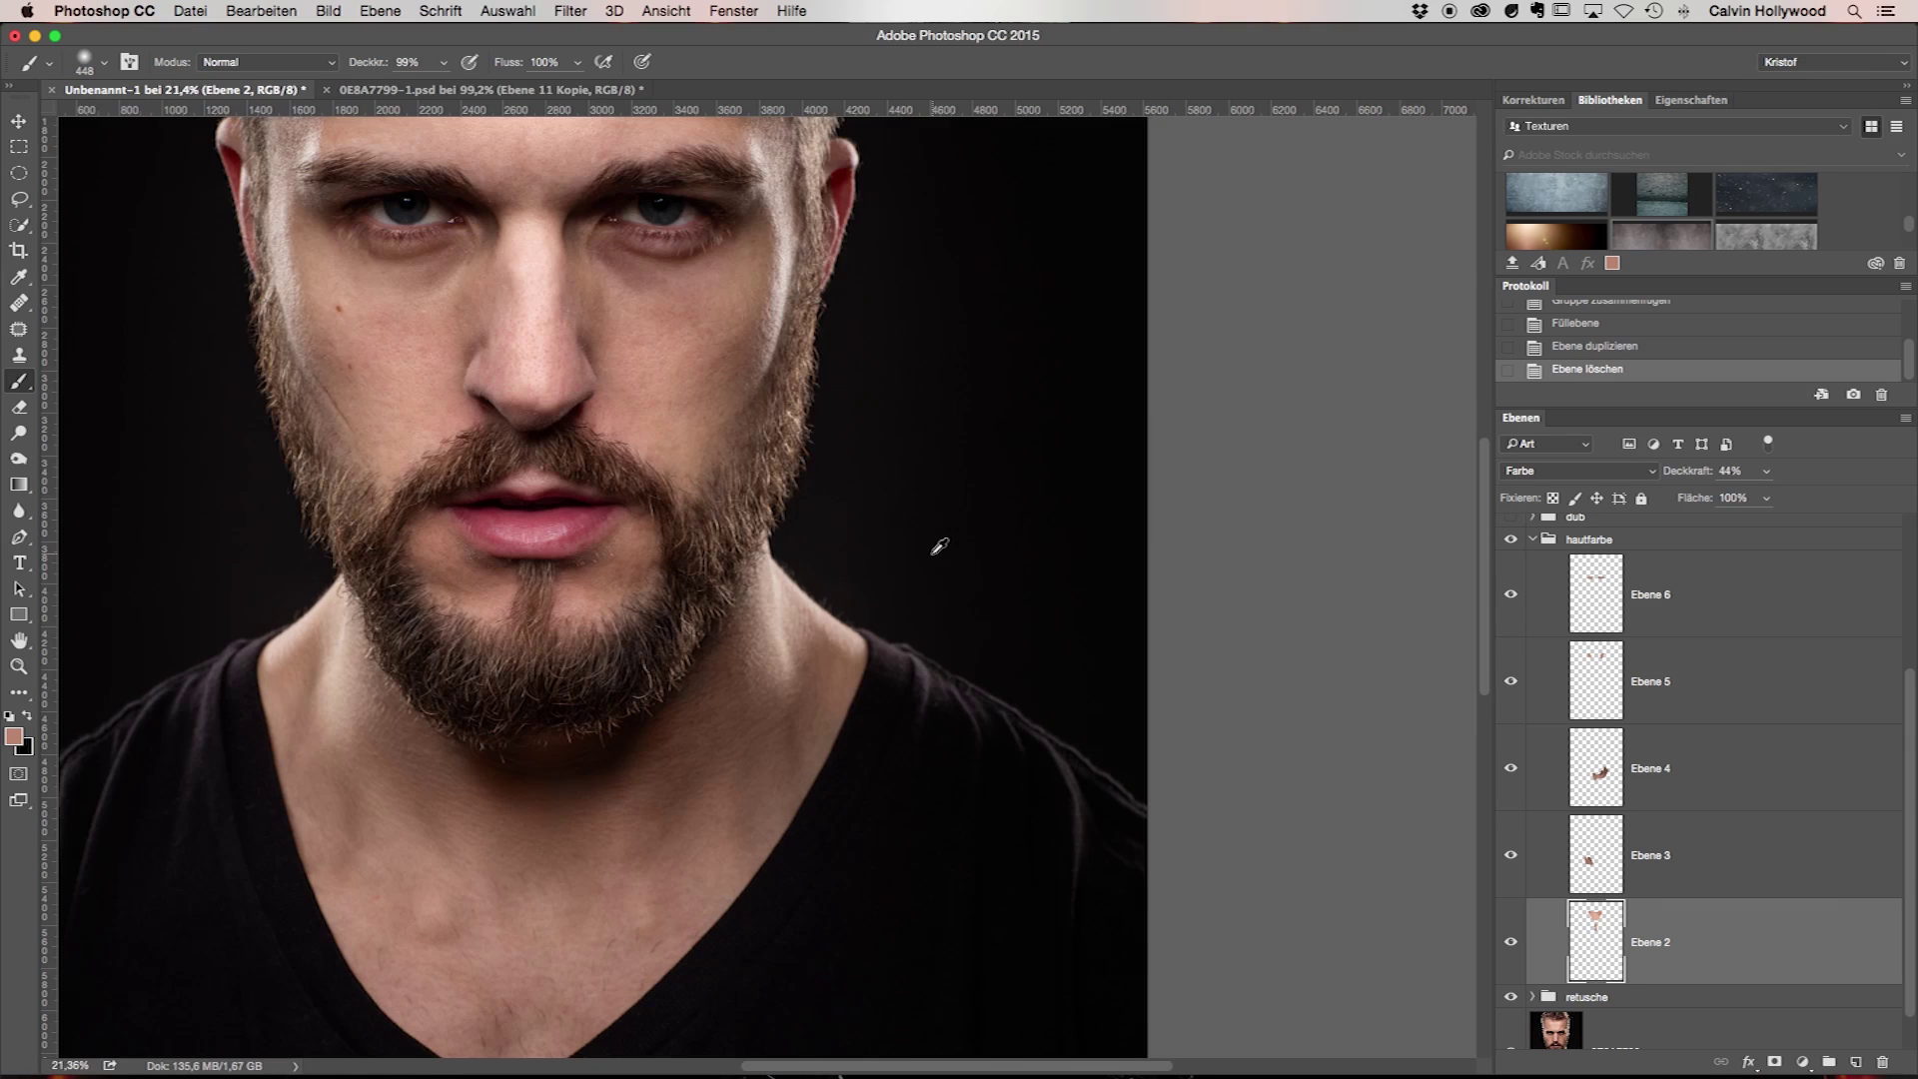
mouse_move(633, 428)
mouse_down()
mouse_move(762, 633)
mouse_move(869, 650)
mouse_up()
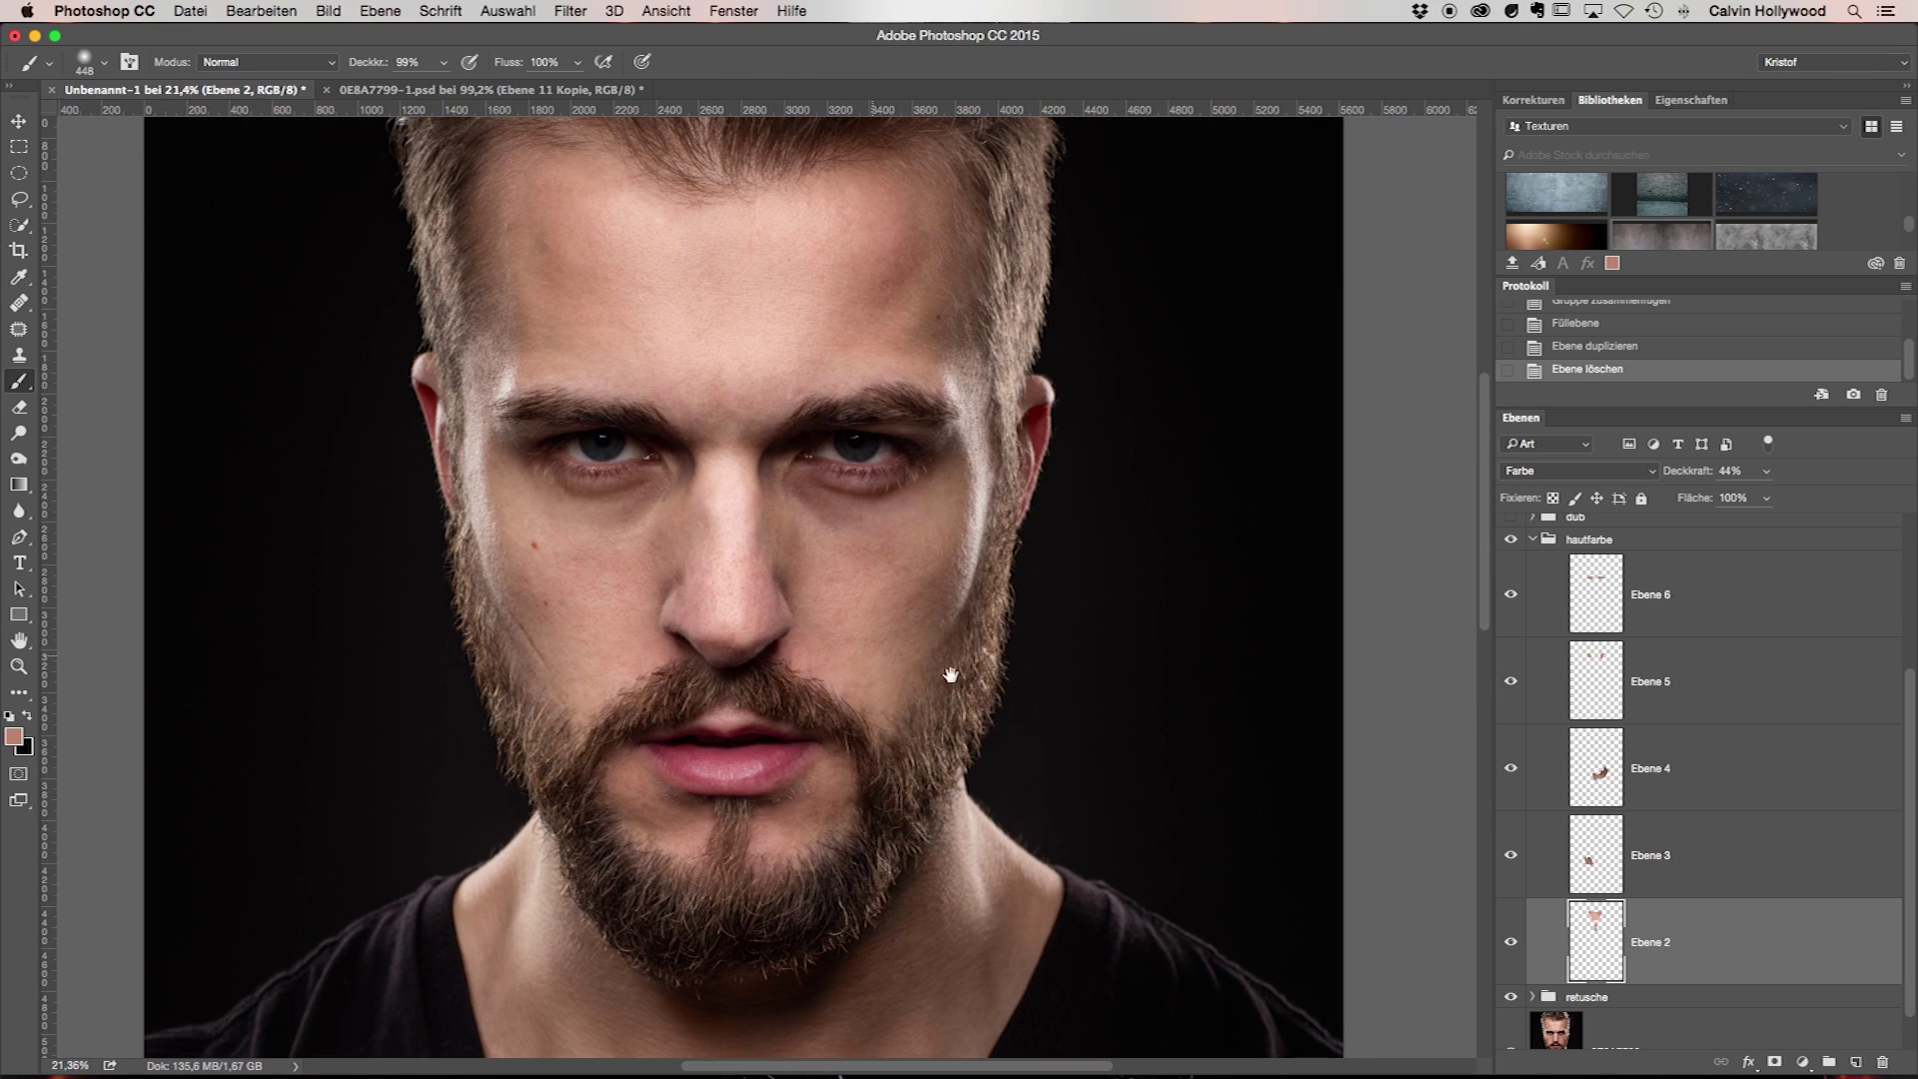
Toggle Ebene 2 and Ebene 4 off and on to compare their skin-colour effect
click(1512, 942)
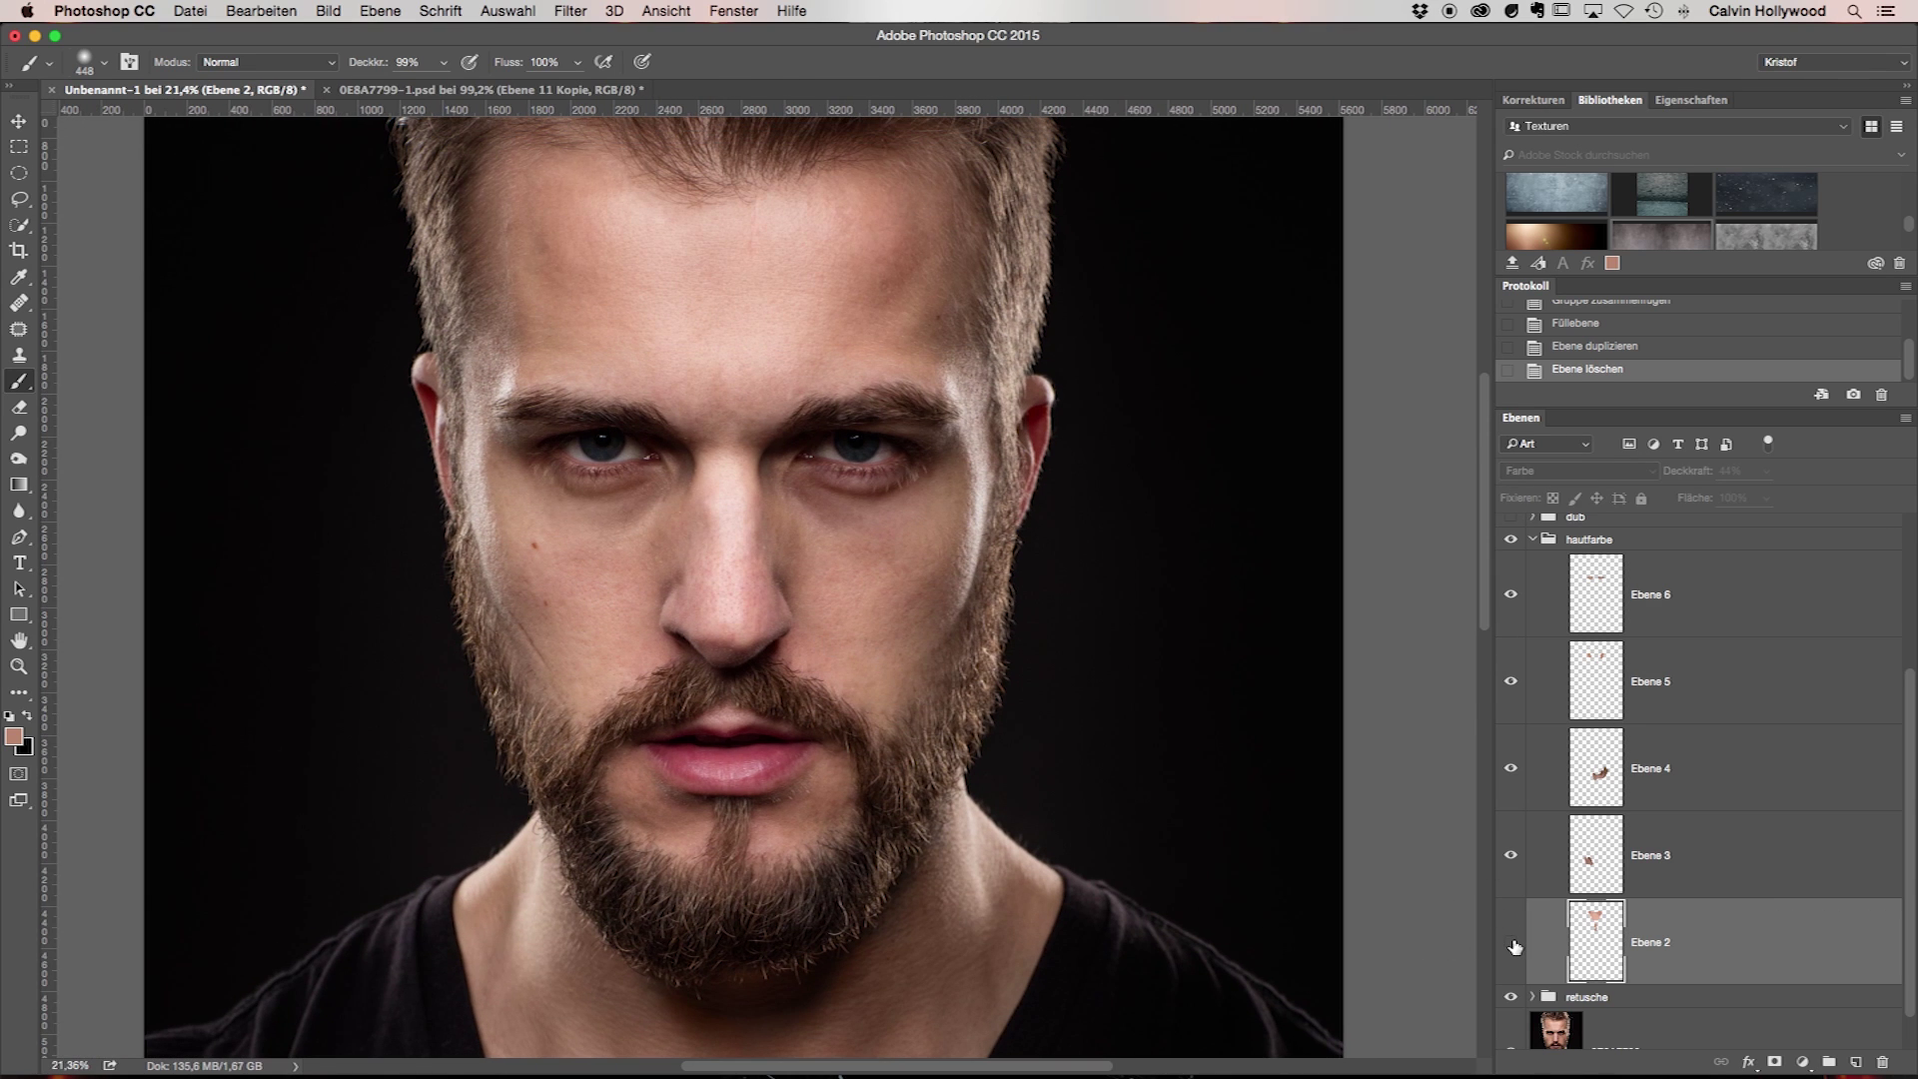
click(1511, 943)
click(1511, 943)
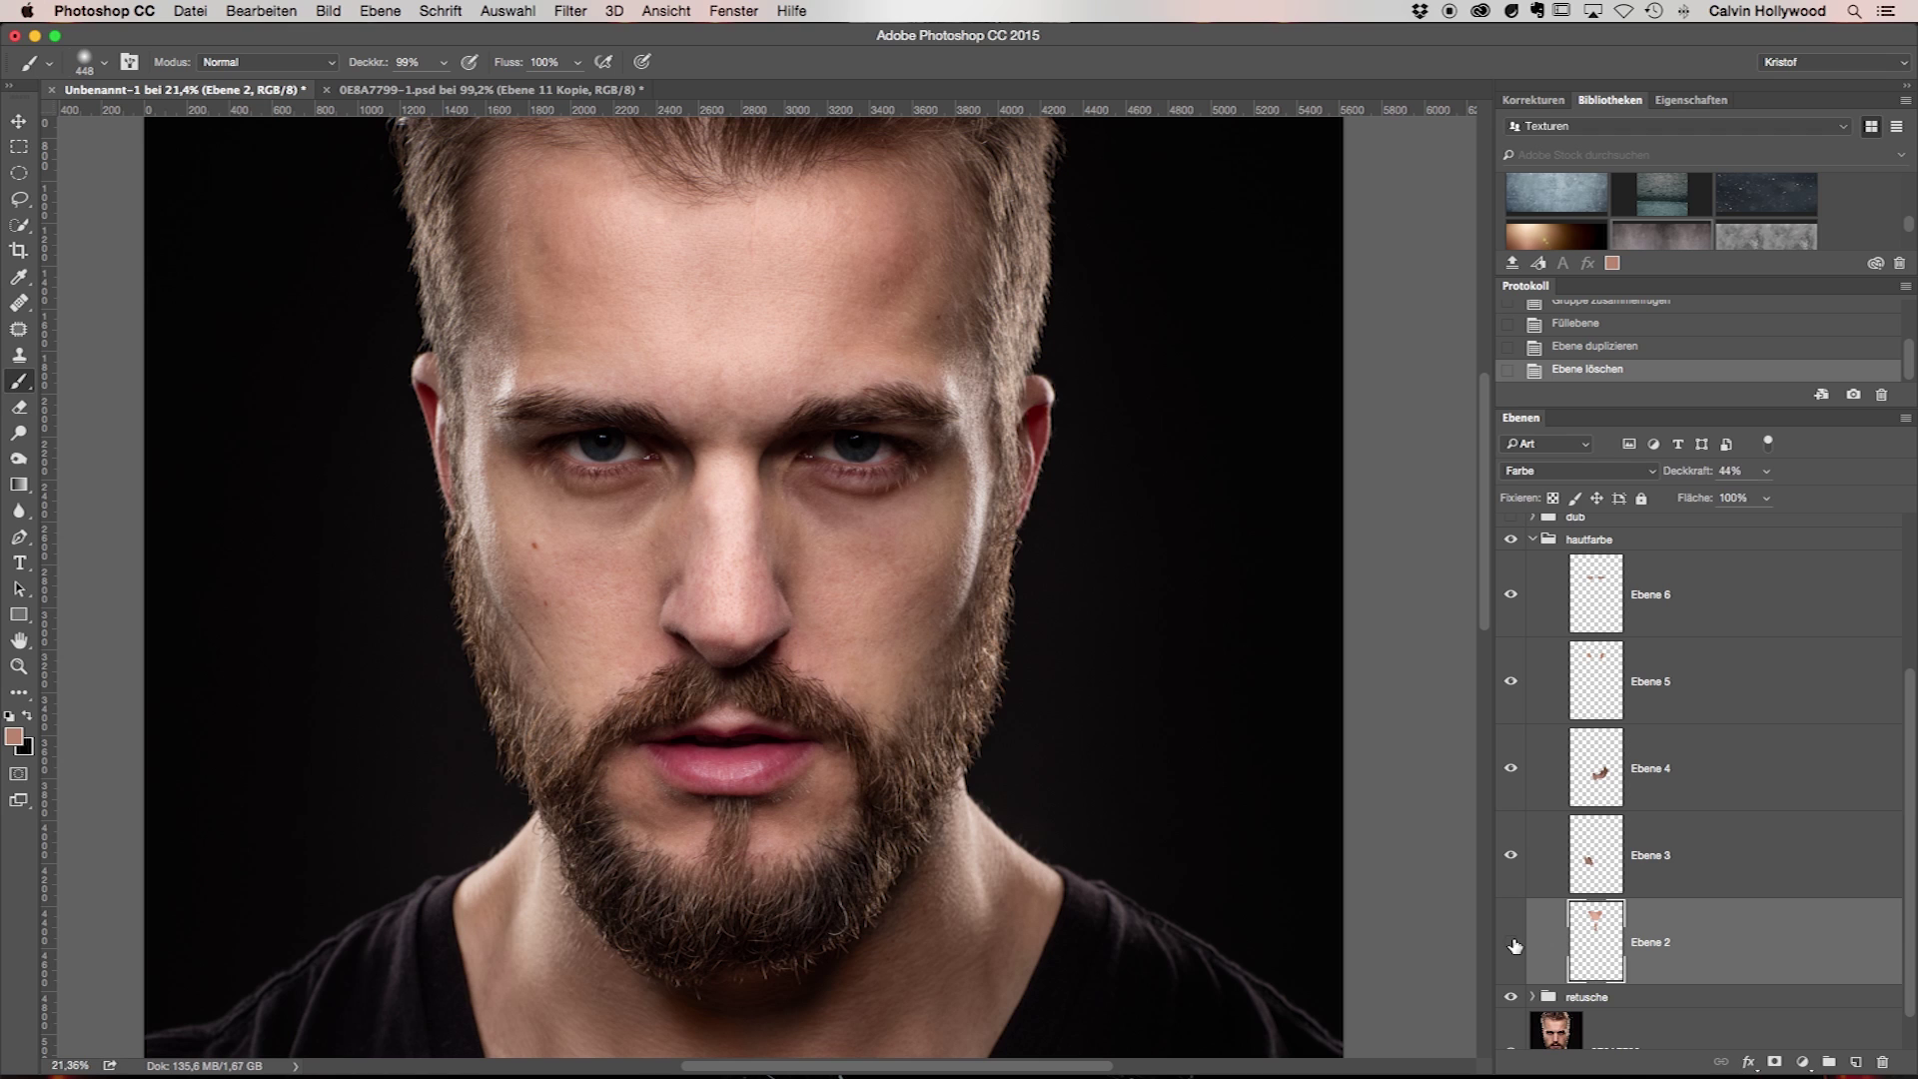
click(1512, 942)
drag(1322, 809, 1293, 425)
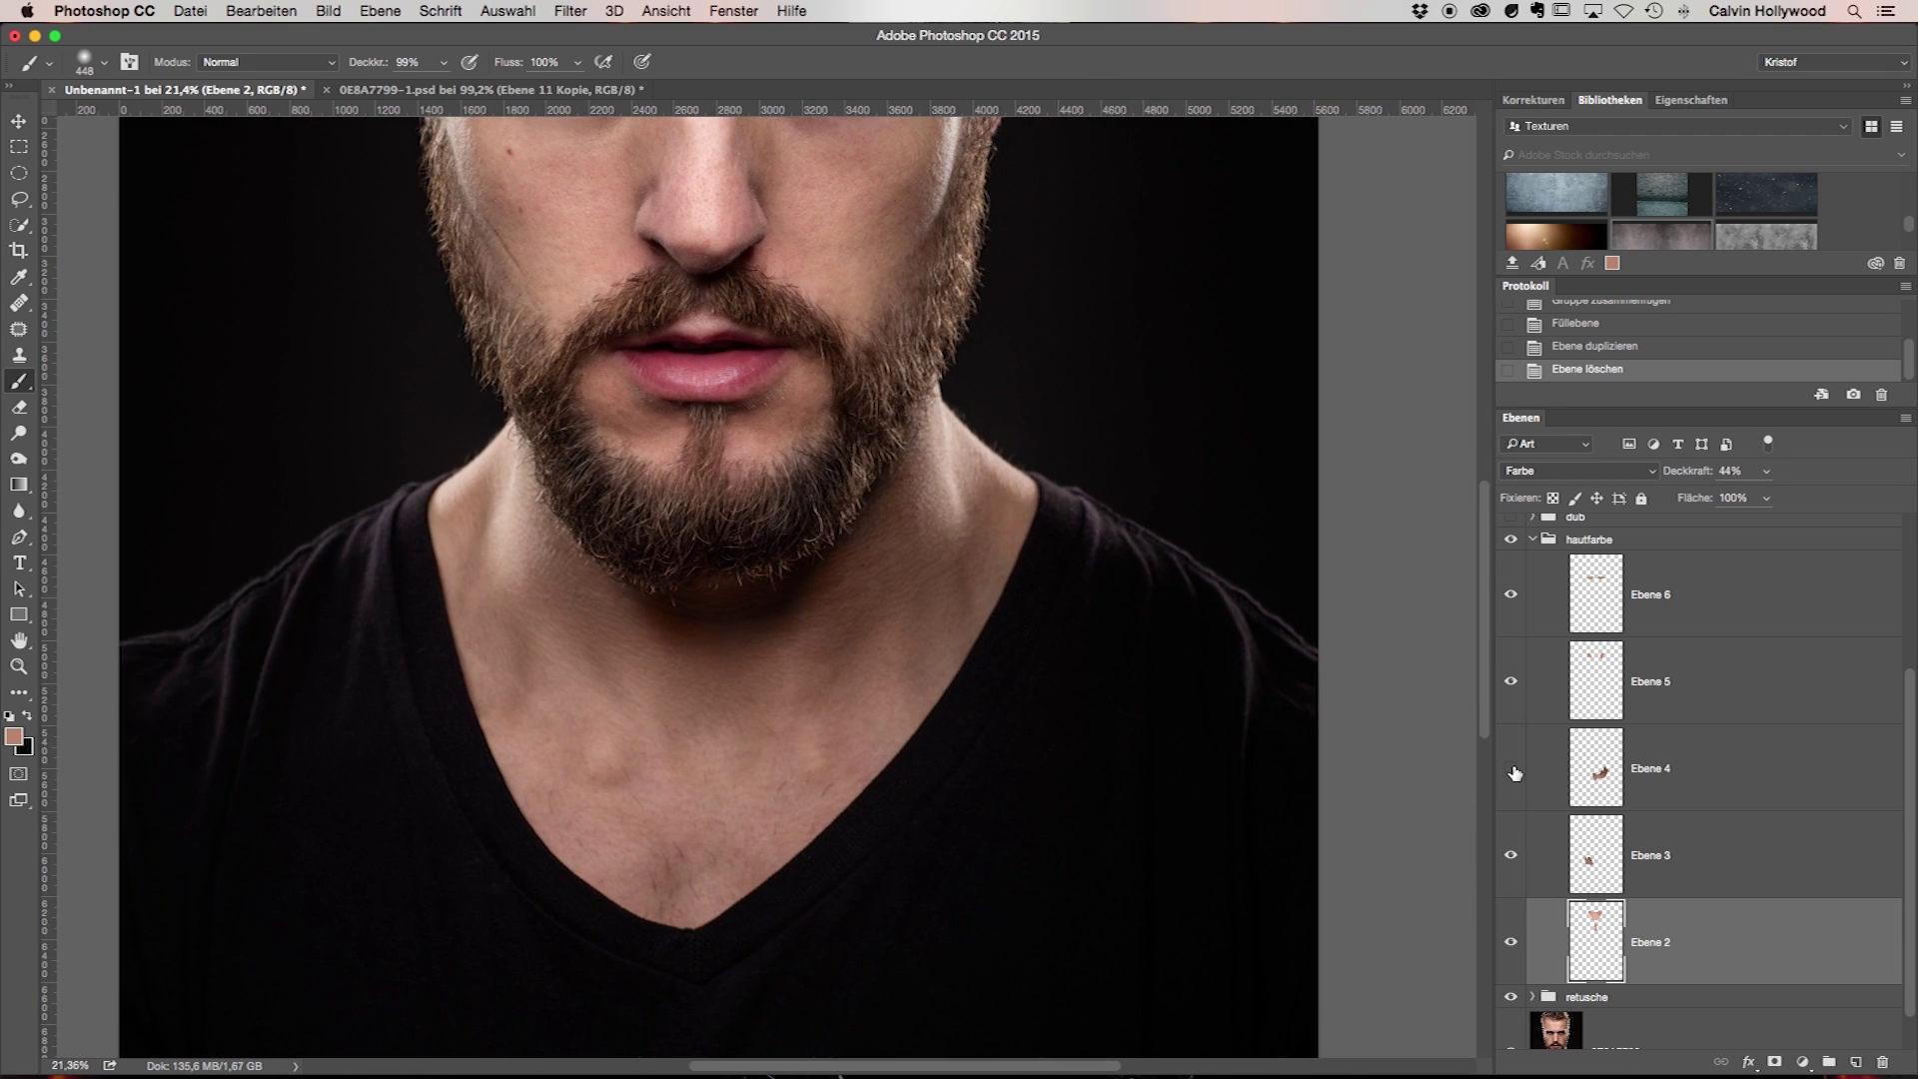
click(1513, 769)
click(1511, 769)
drag(1098, 502, 1035, 869)
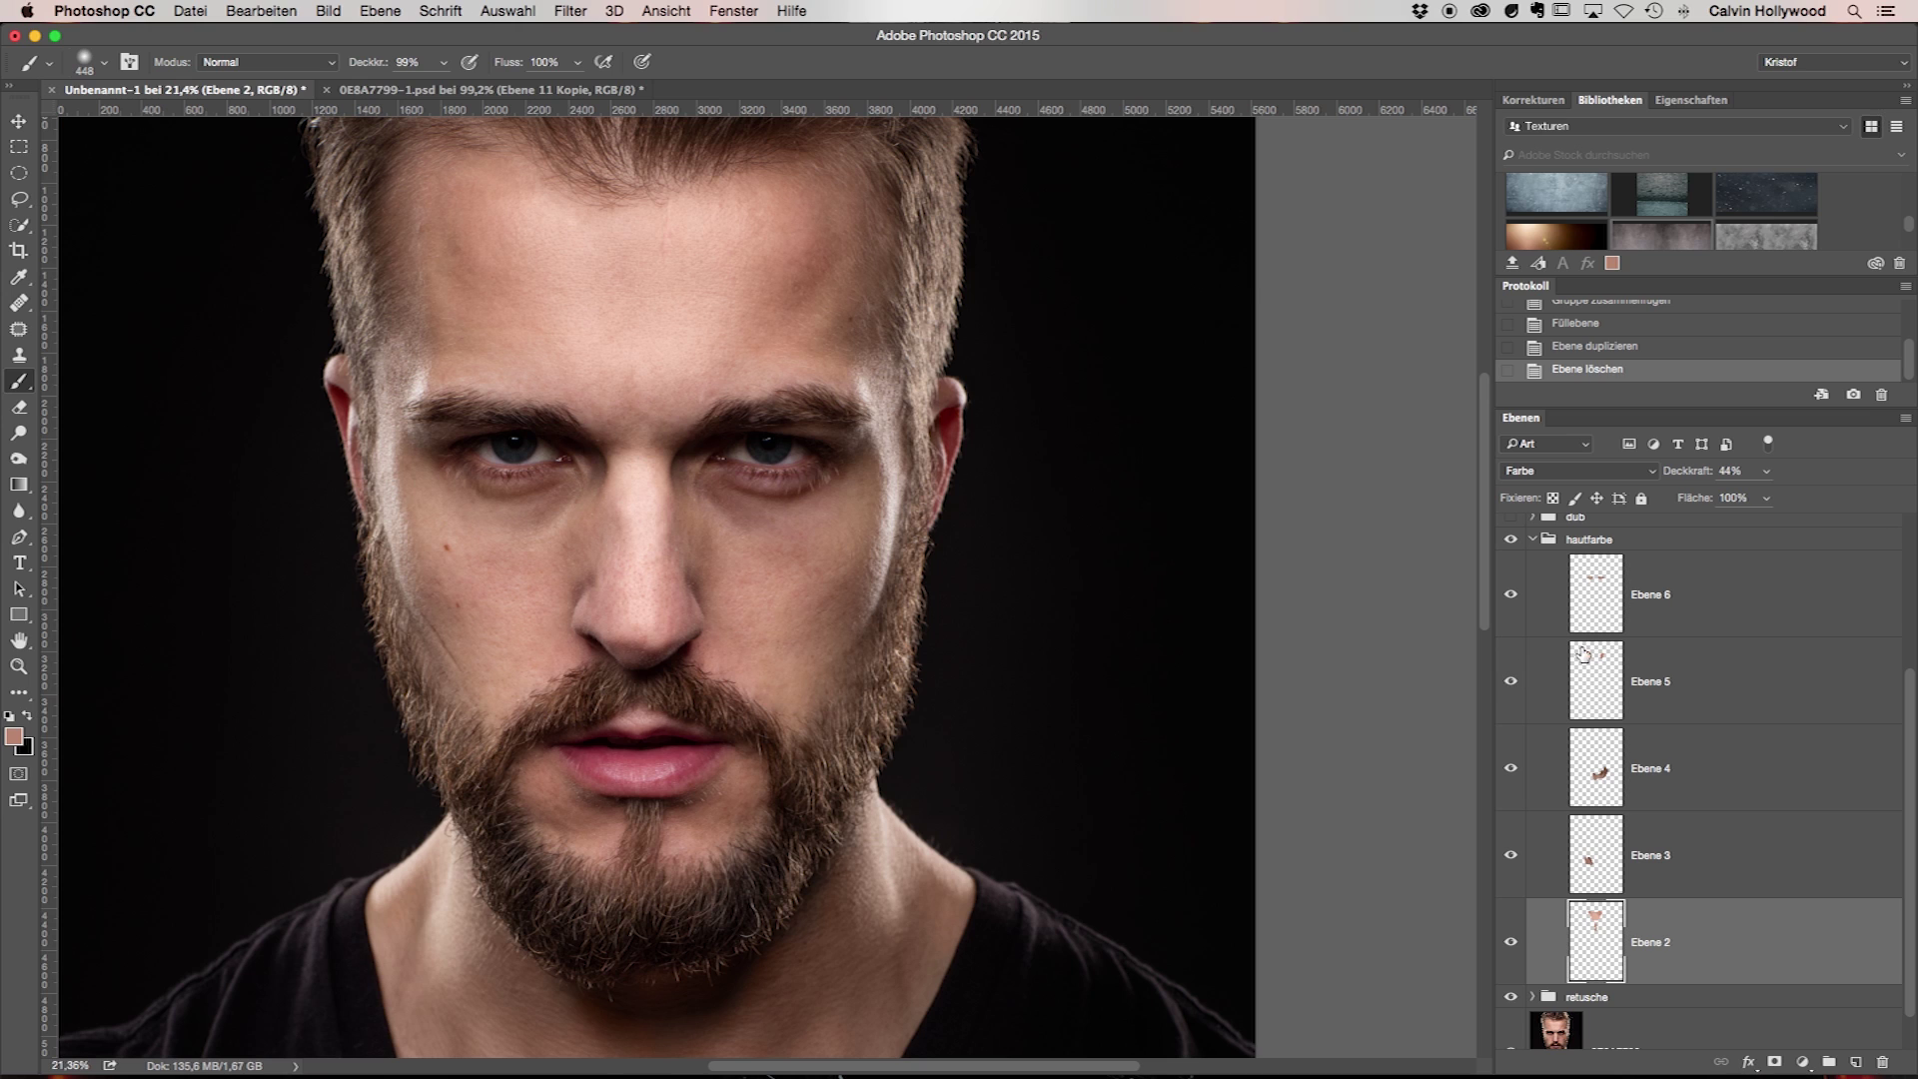
Select Ebene 6 down through Ebene 2 to check each layer's opacity
click(1755, 593)
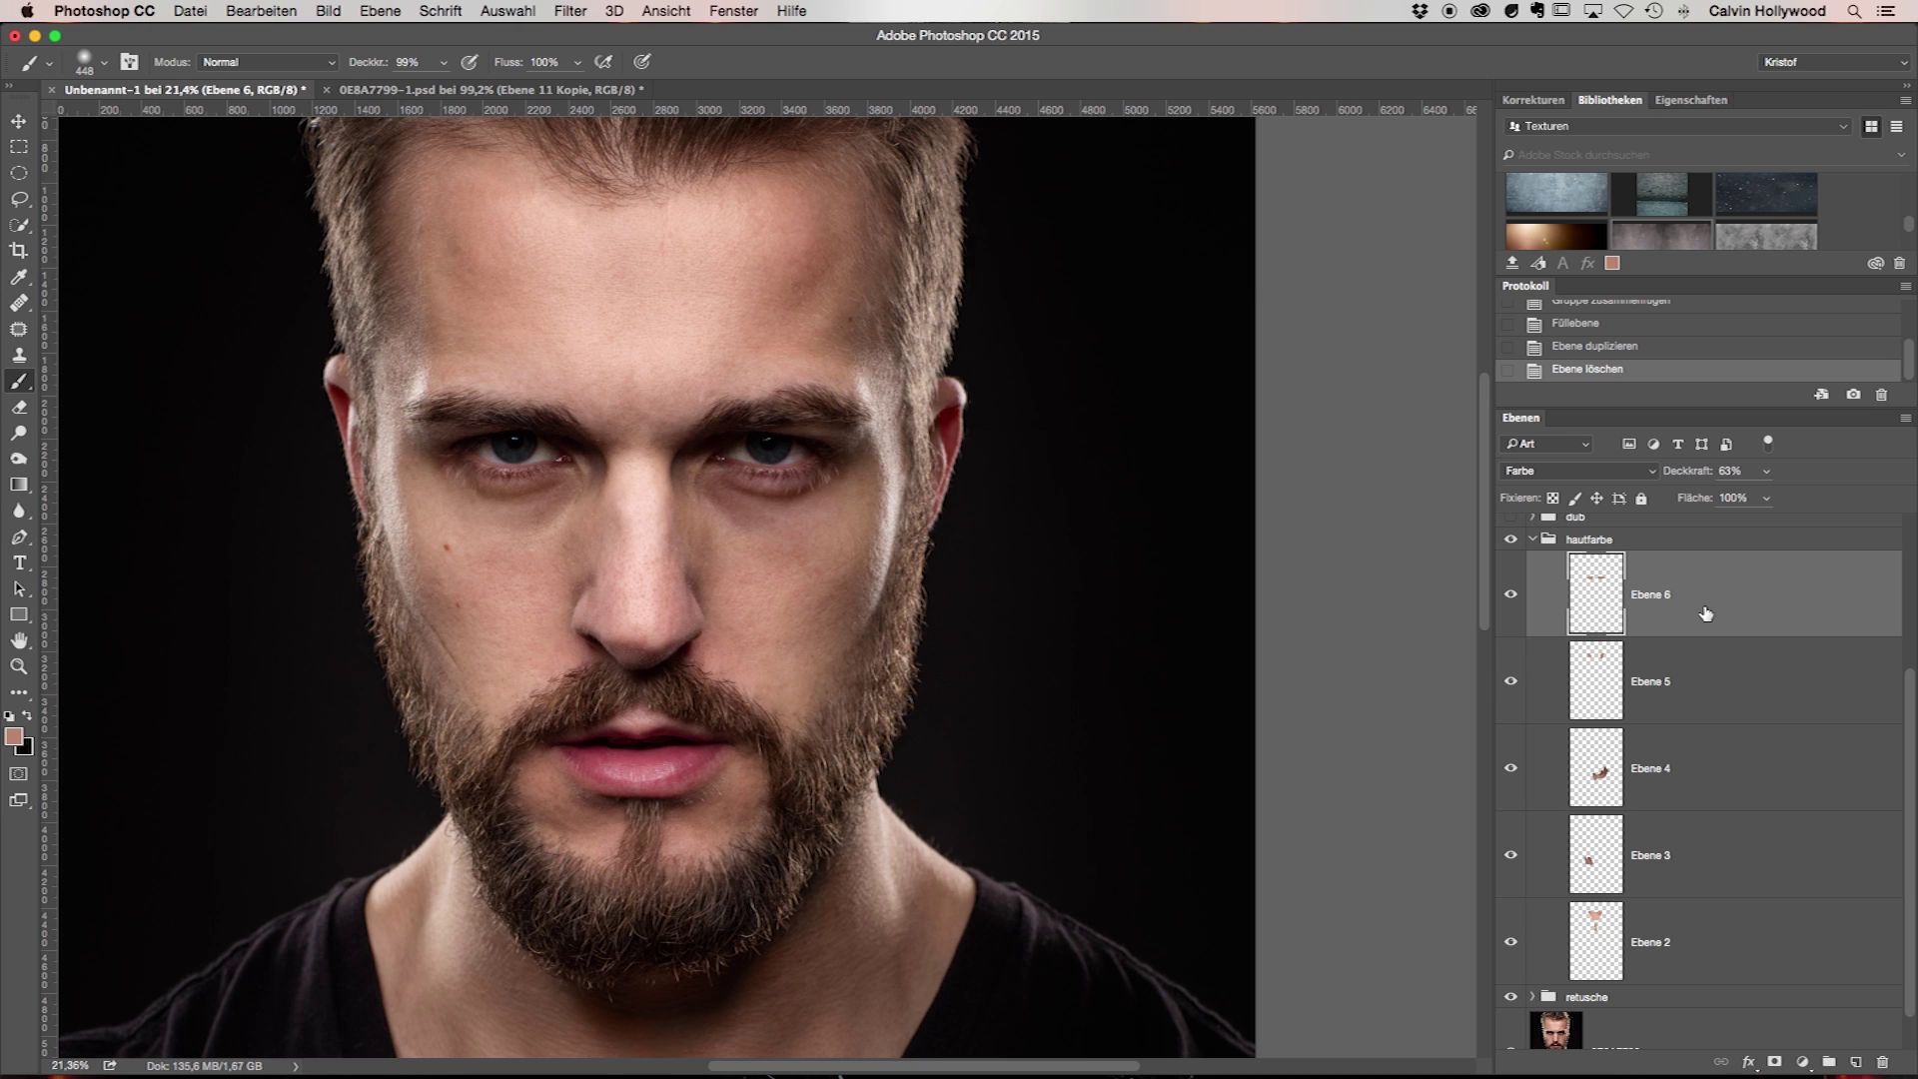
click(1739, 677)
click(1734, 764)
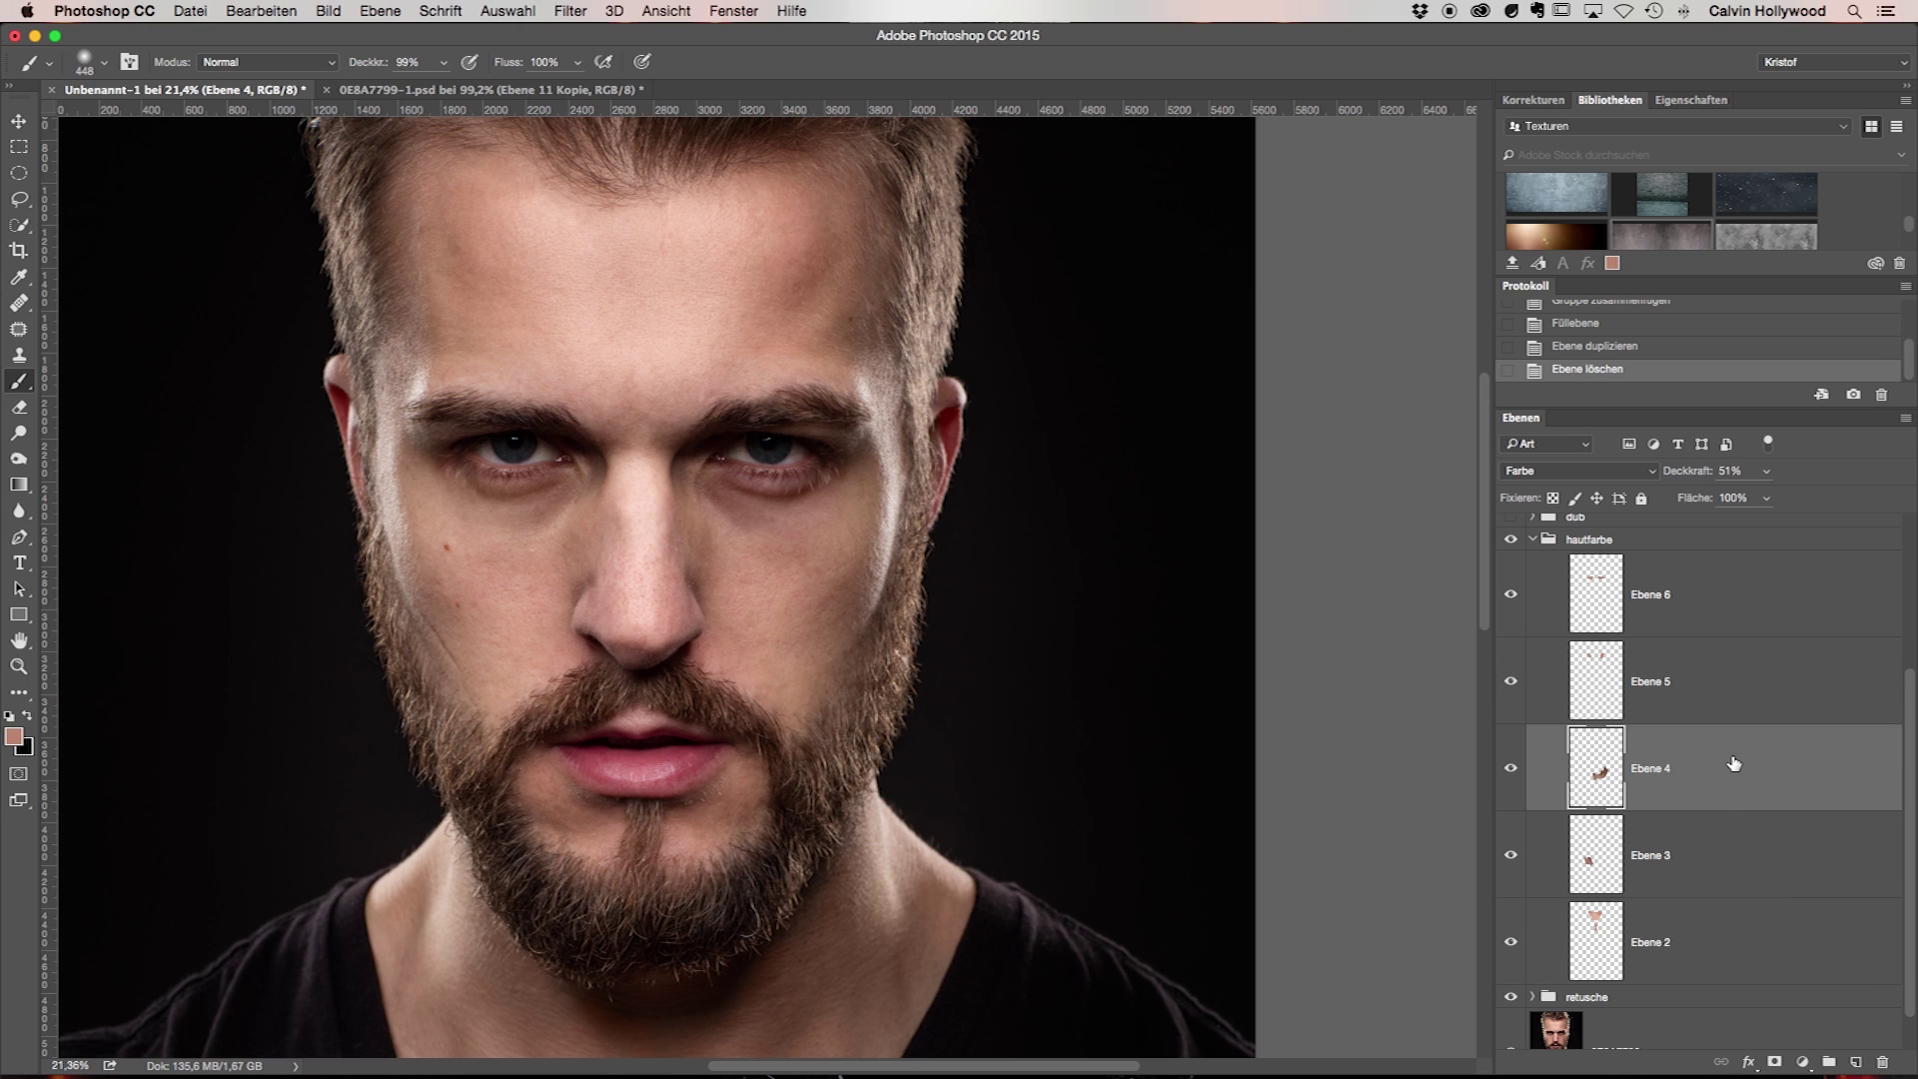
click(1720, 847)
click(1725, 943)
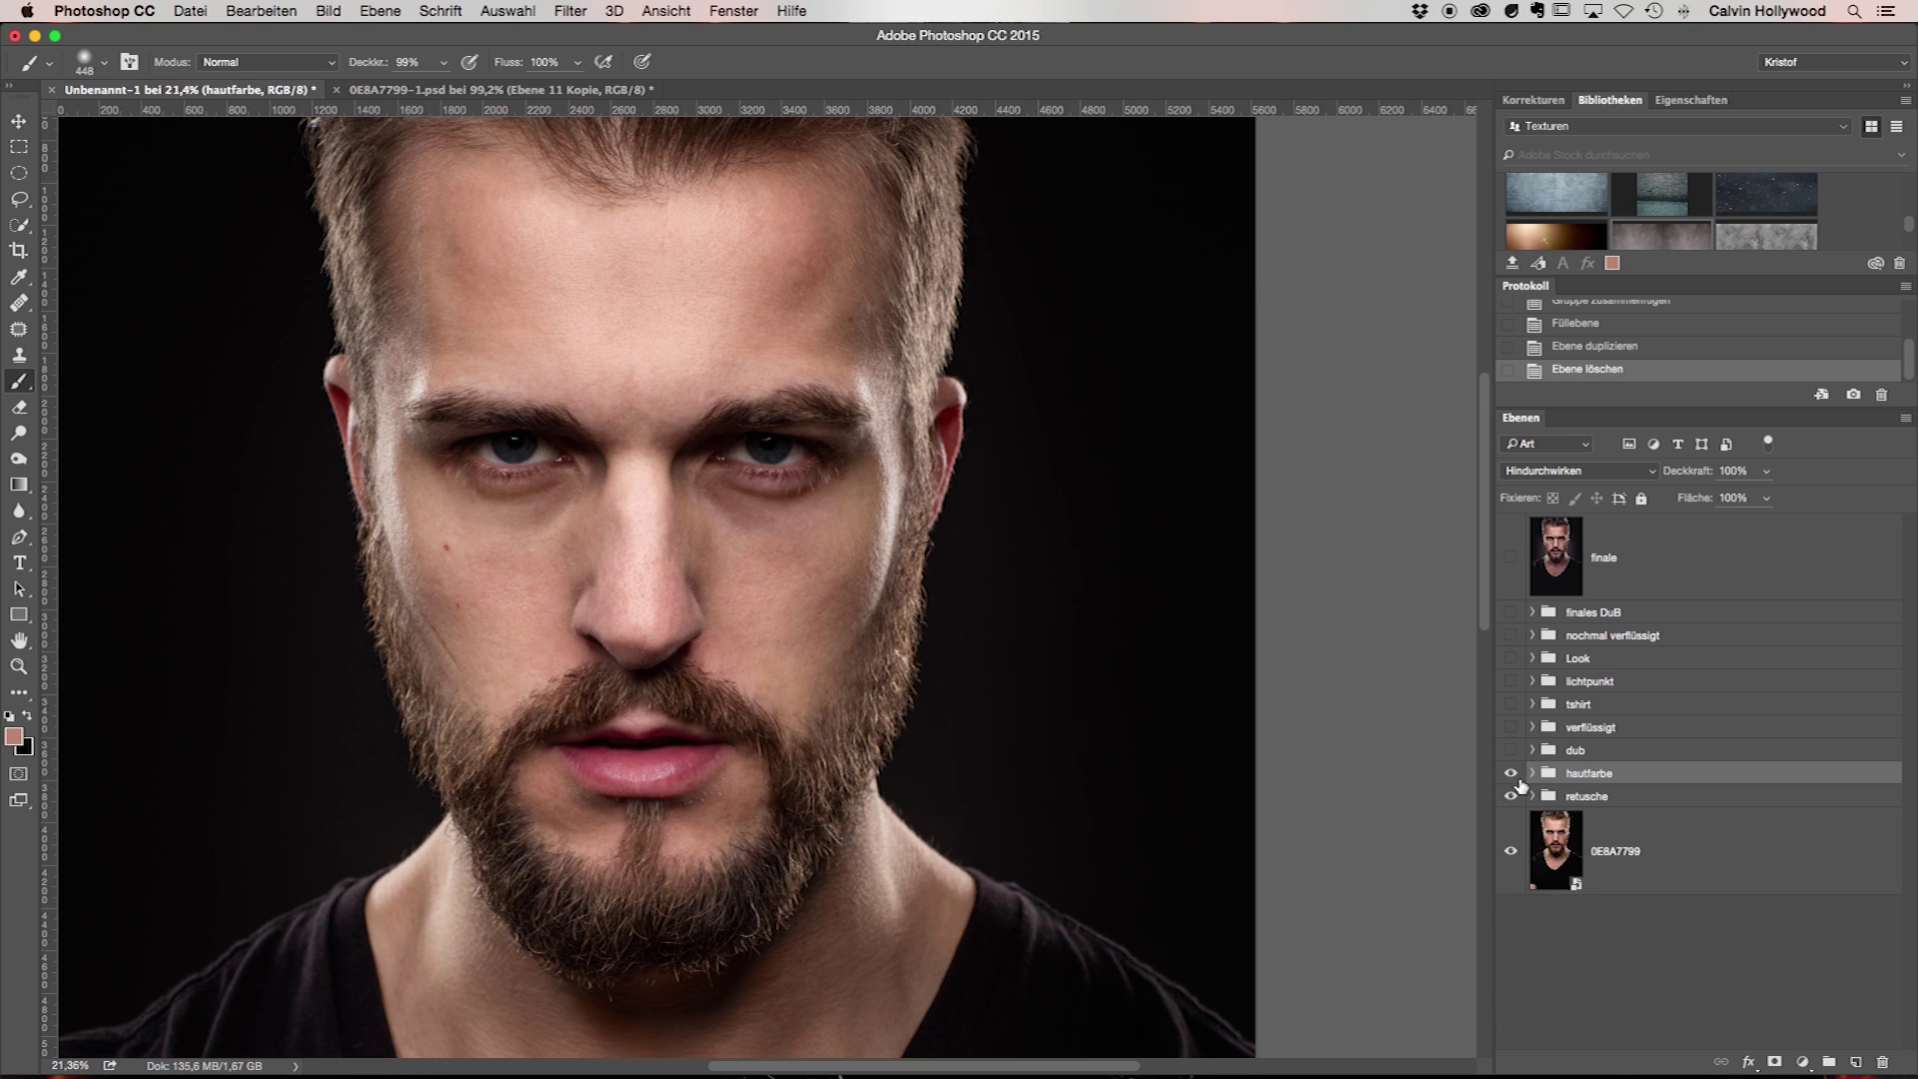
Toggle the hautfarbe group off and on to compare, zoom out, and choose the Move tool
click(1511, 774)
click(1511, 774)
click(1511, 774)
scroll(800, 650, down, 1)
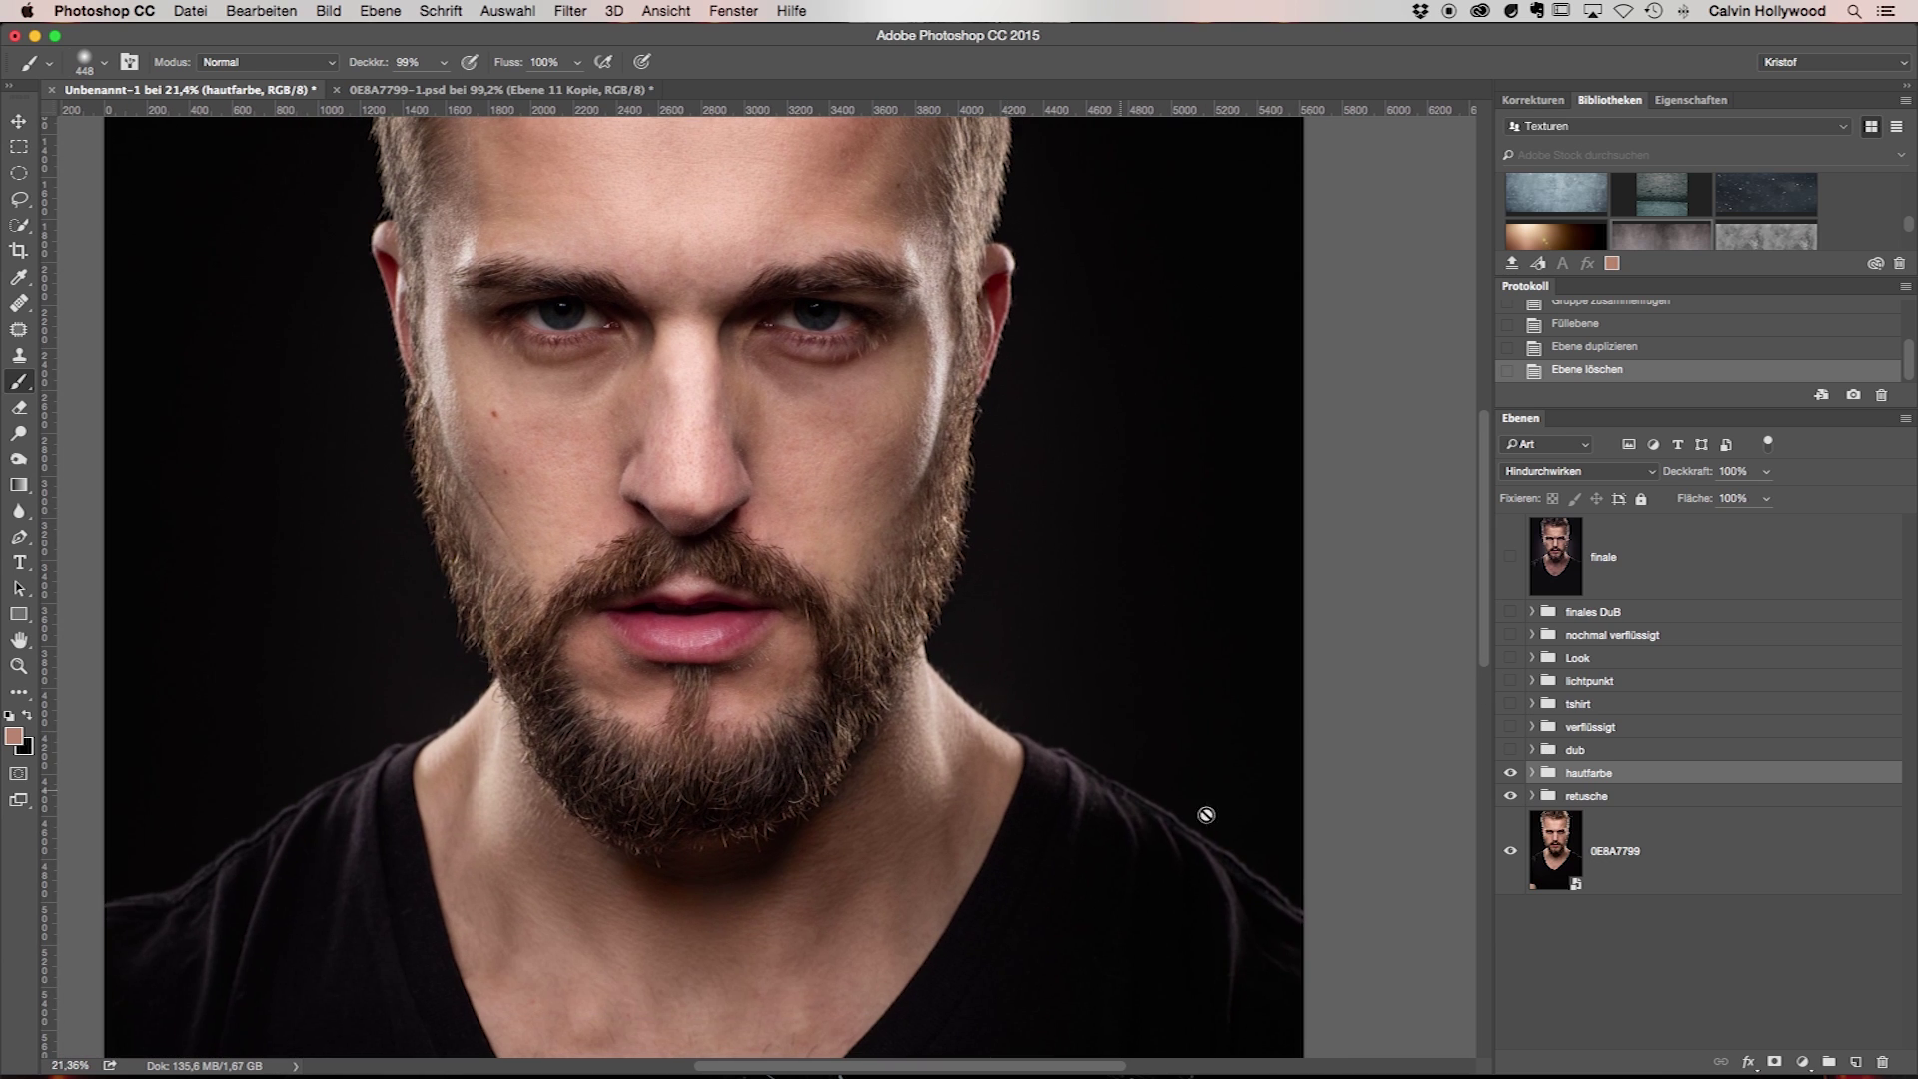
scroll(775, 611, down, 3)
scroll(775, 611, up, 2)
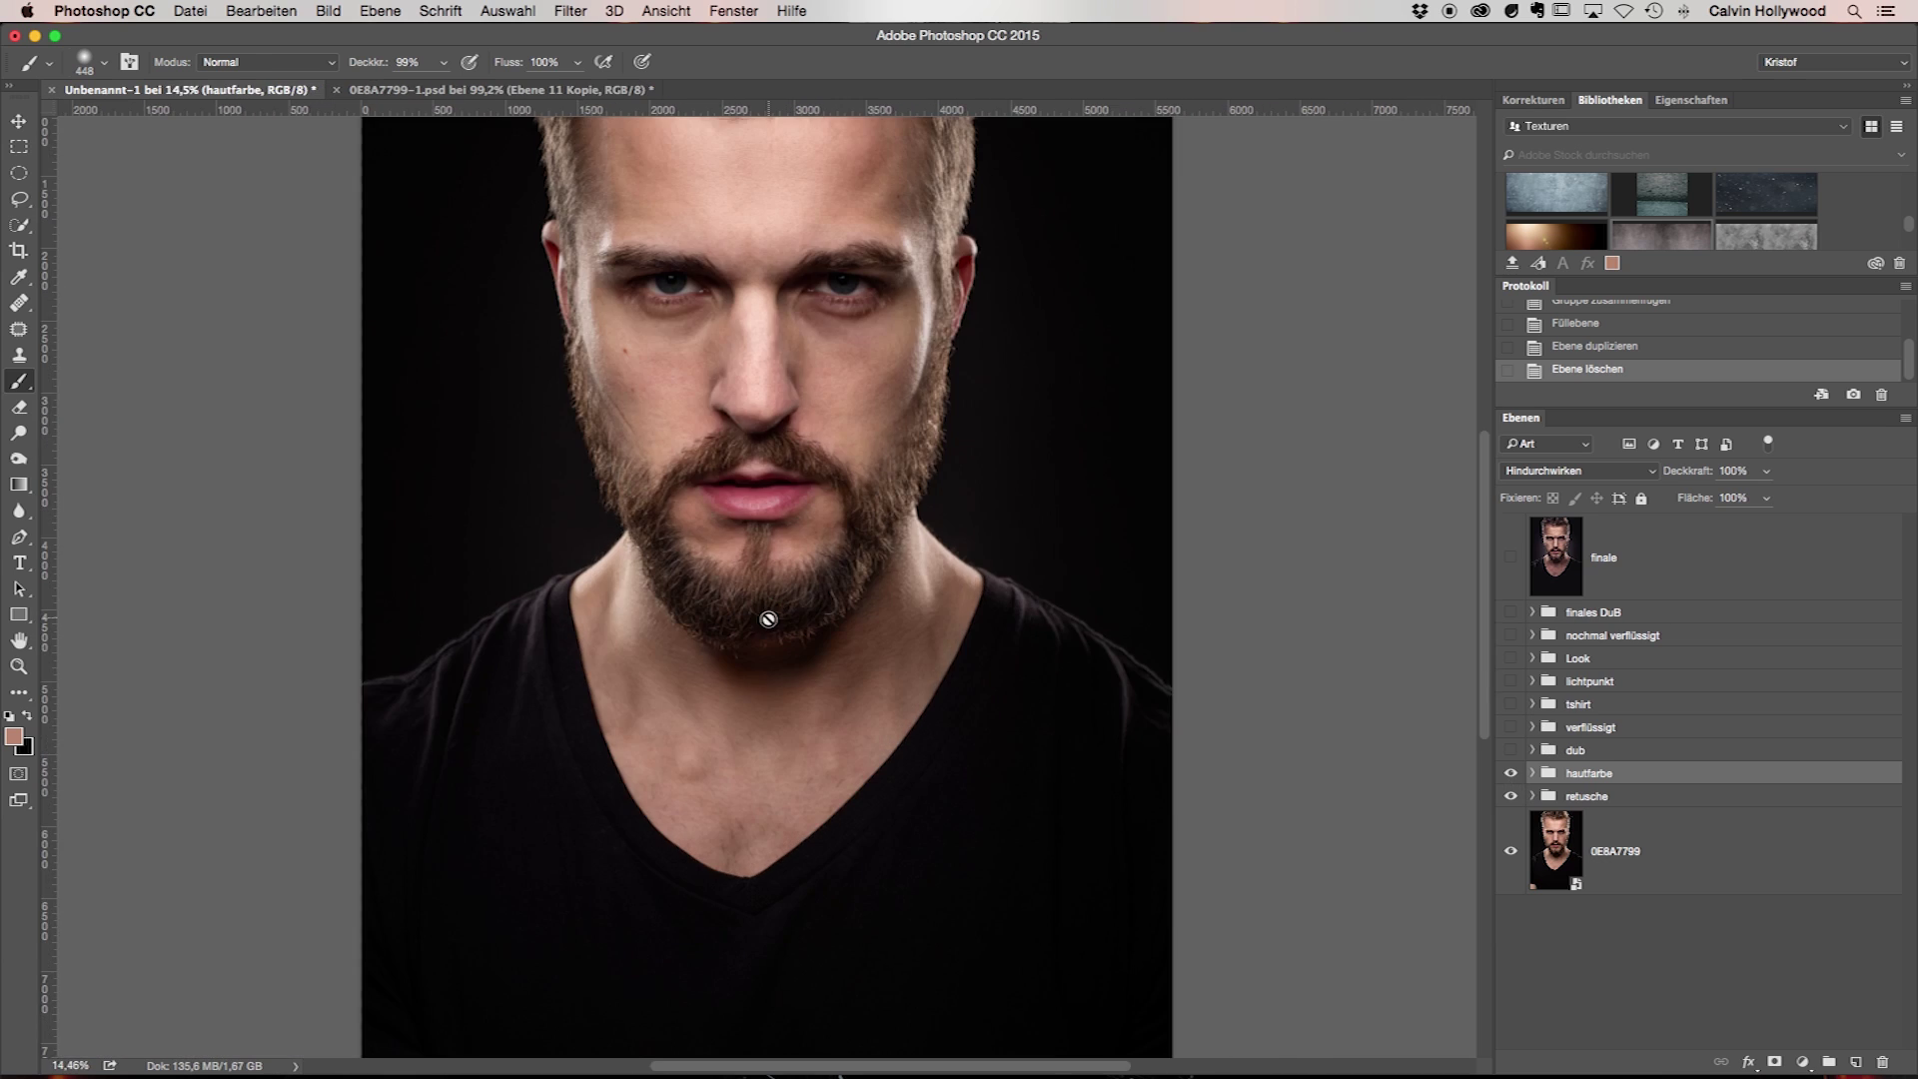
scroll(777, 629, down, 1)
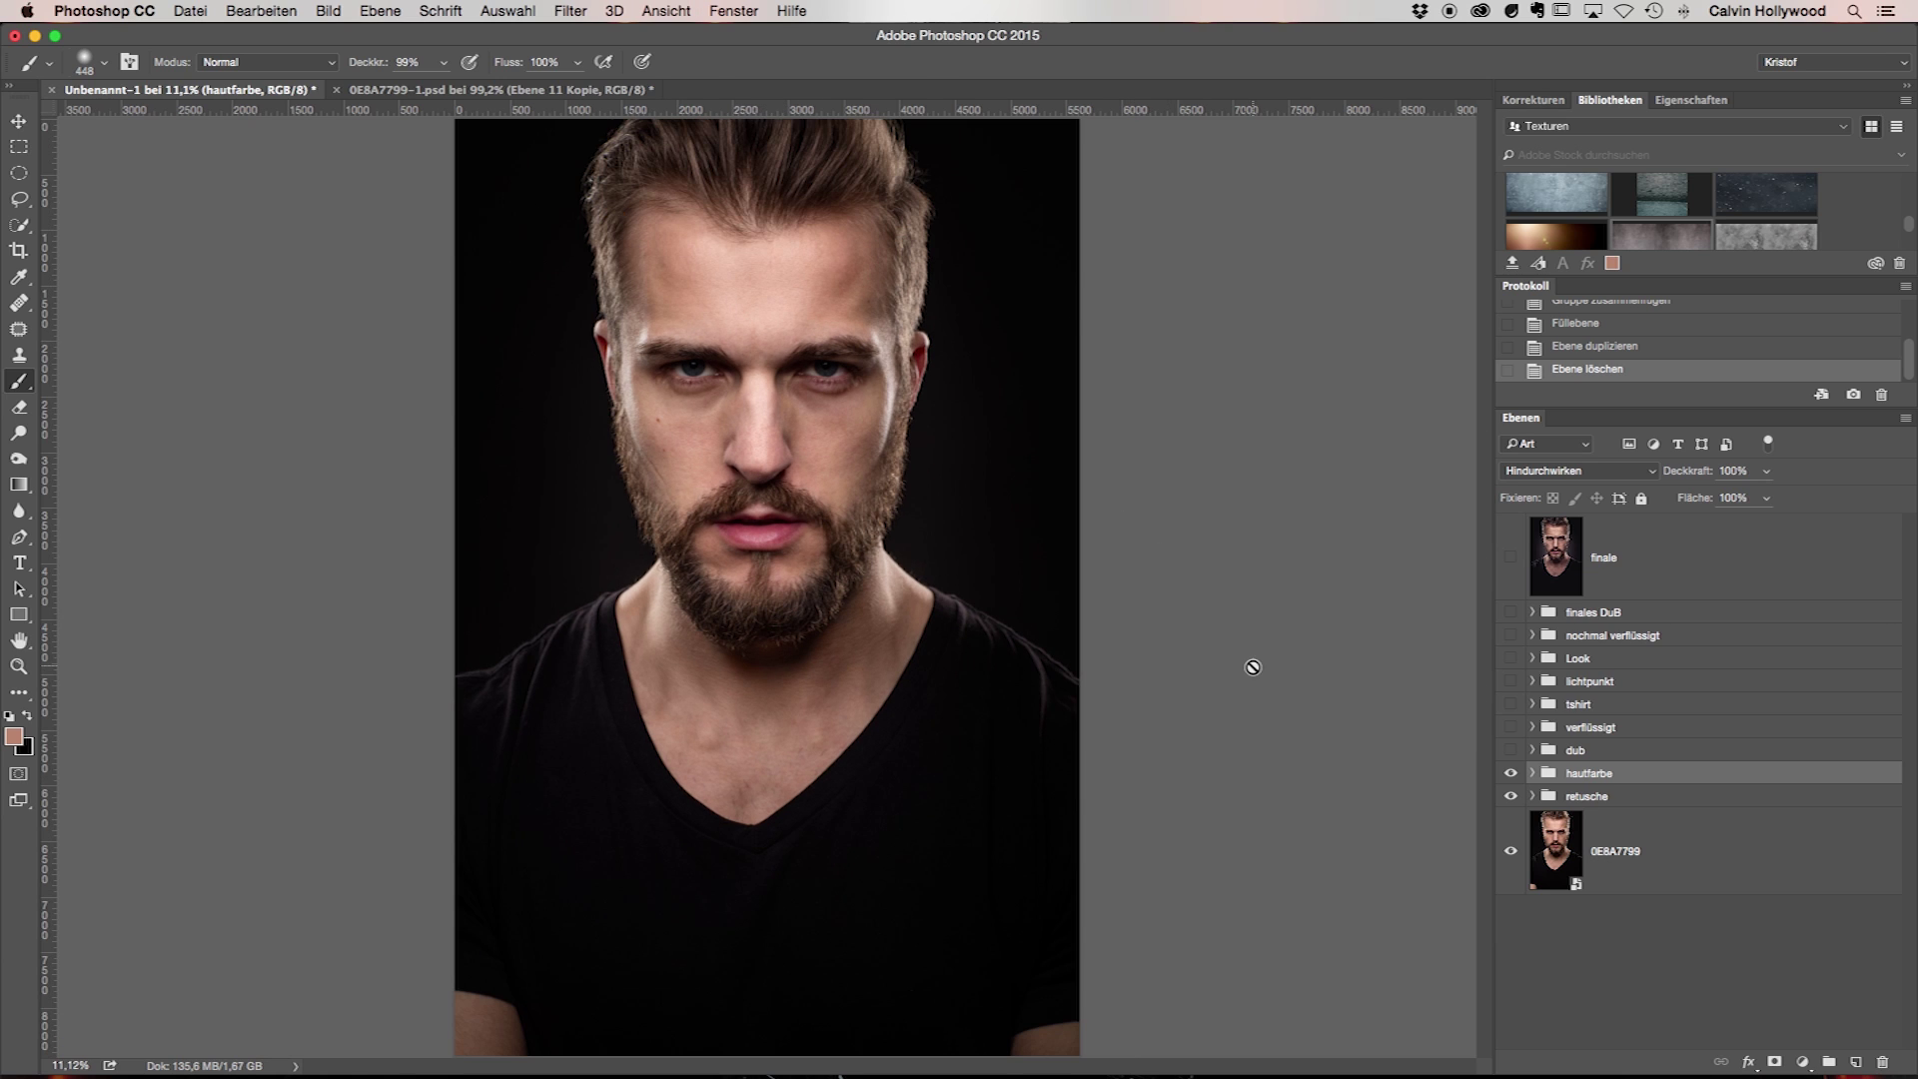
click(18, 121)
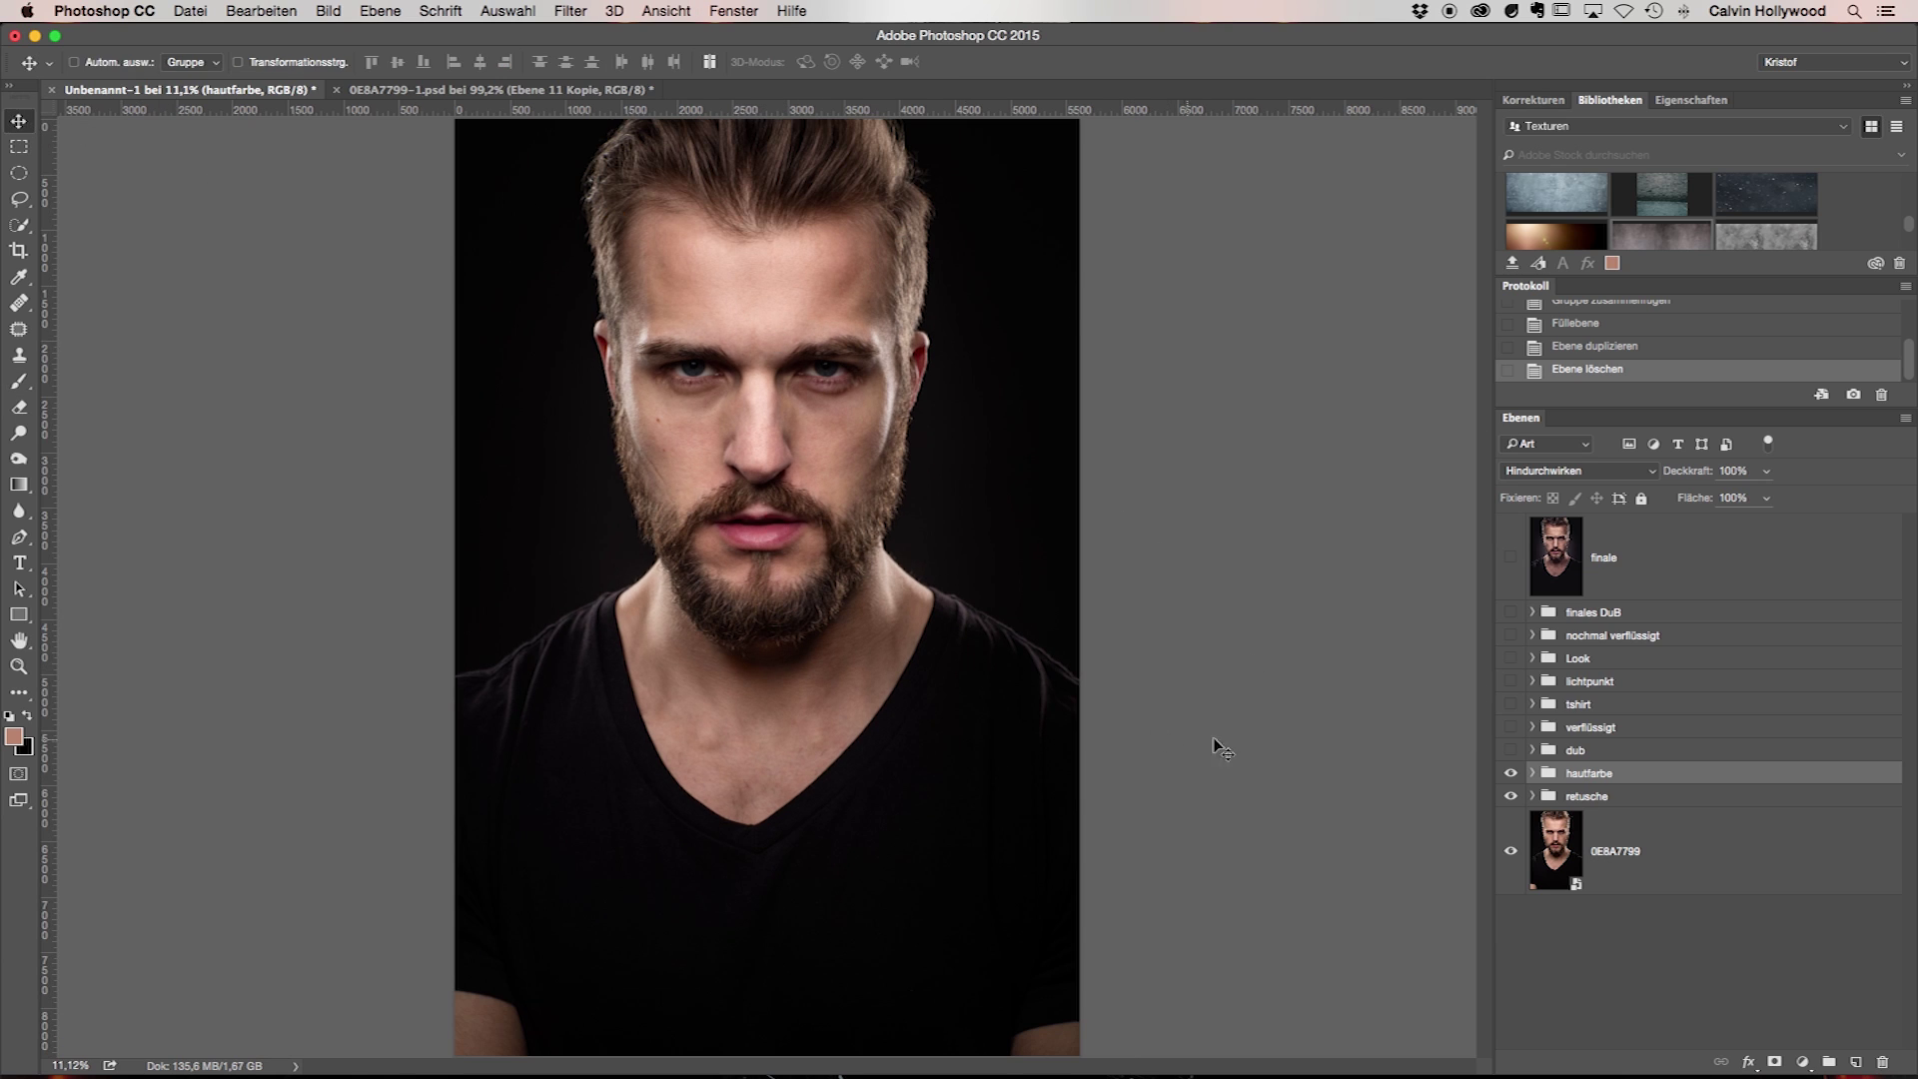
Expand and switch on the dub group, toggling its contouring to compare, then view Ebene 7 alone
click(1532, 749)
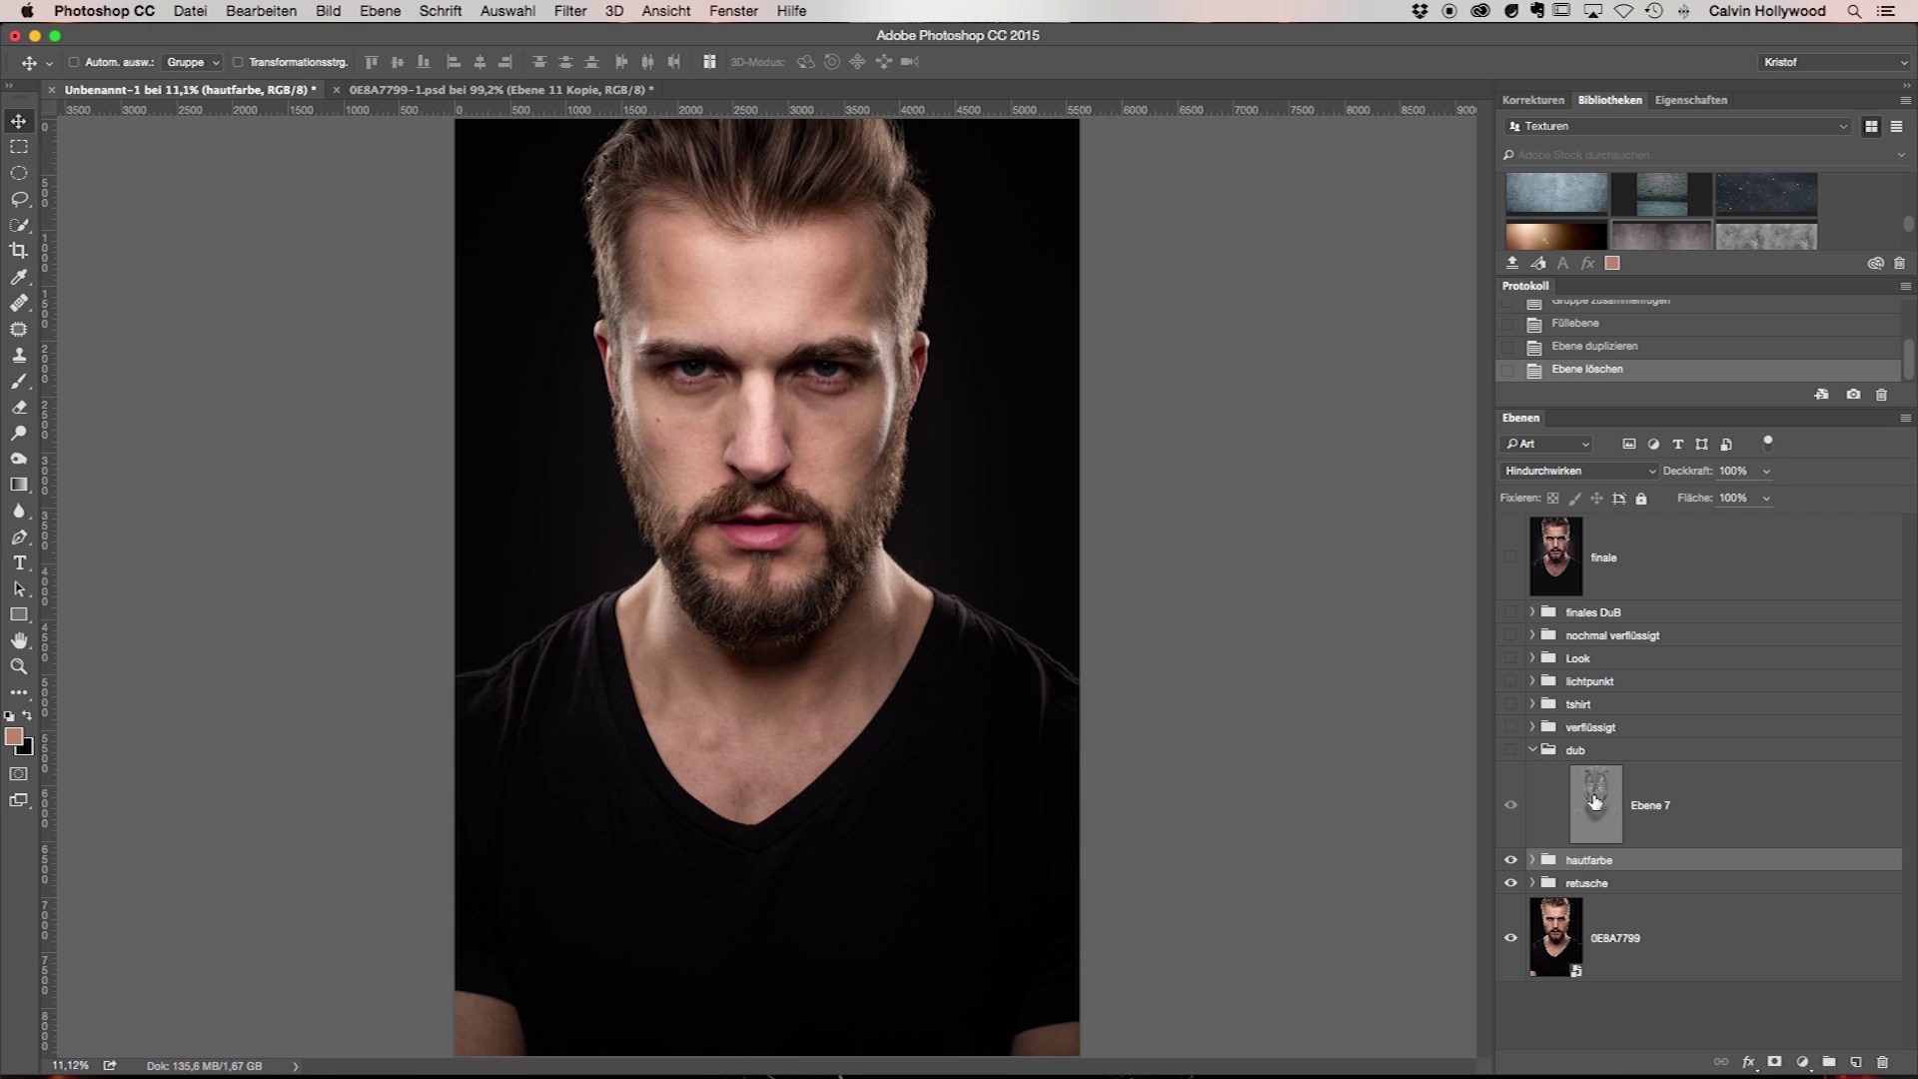
drag(1585, 801, 1021, 579)
click(1511, 751)
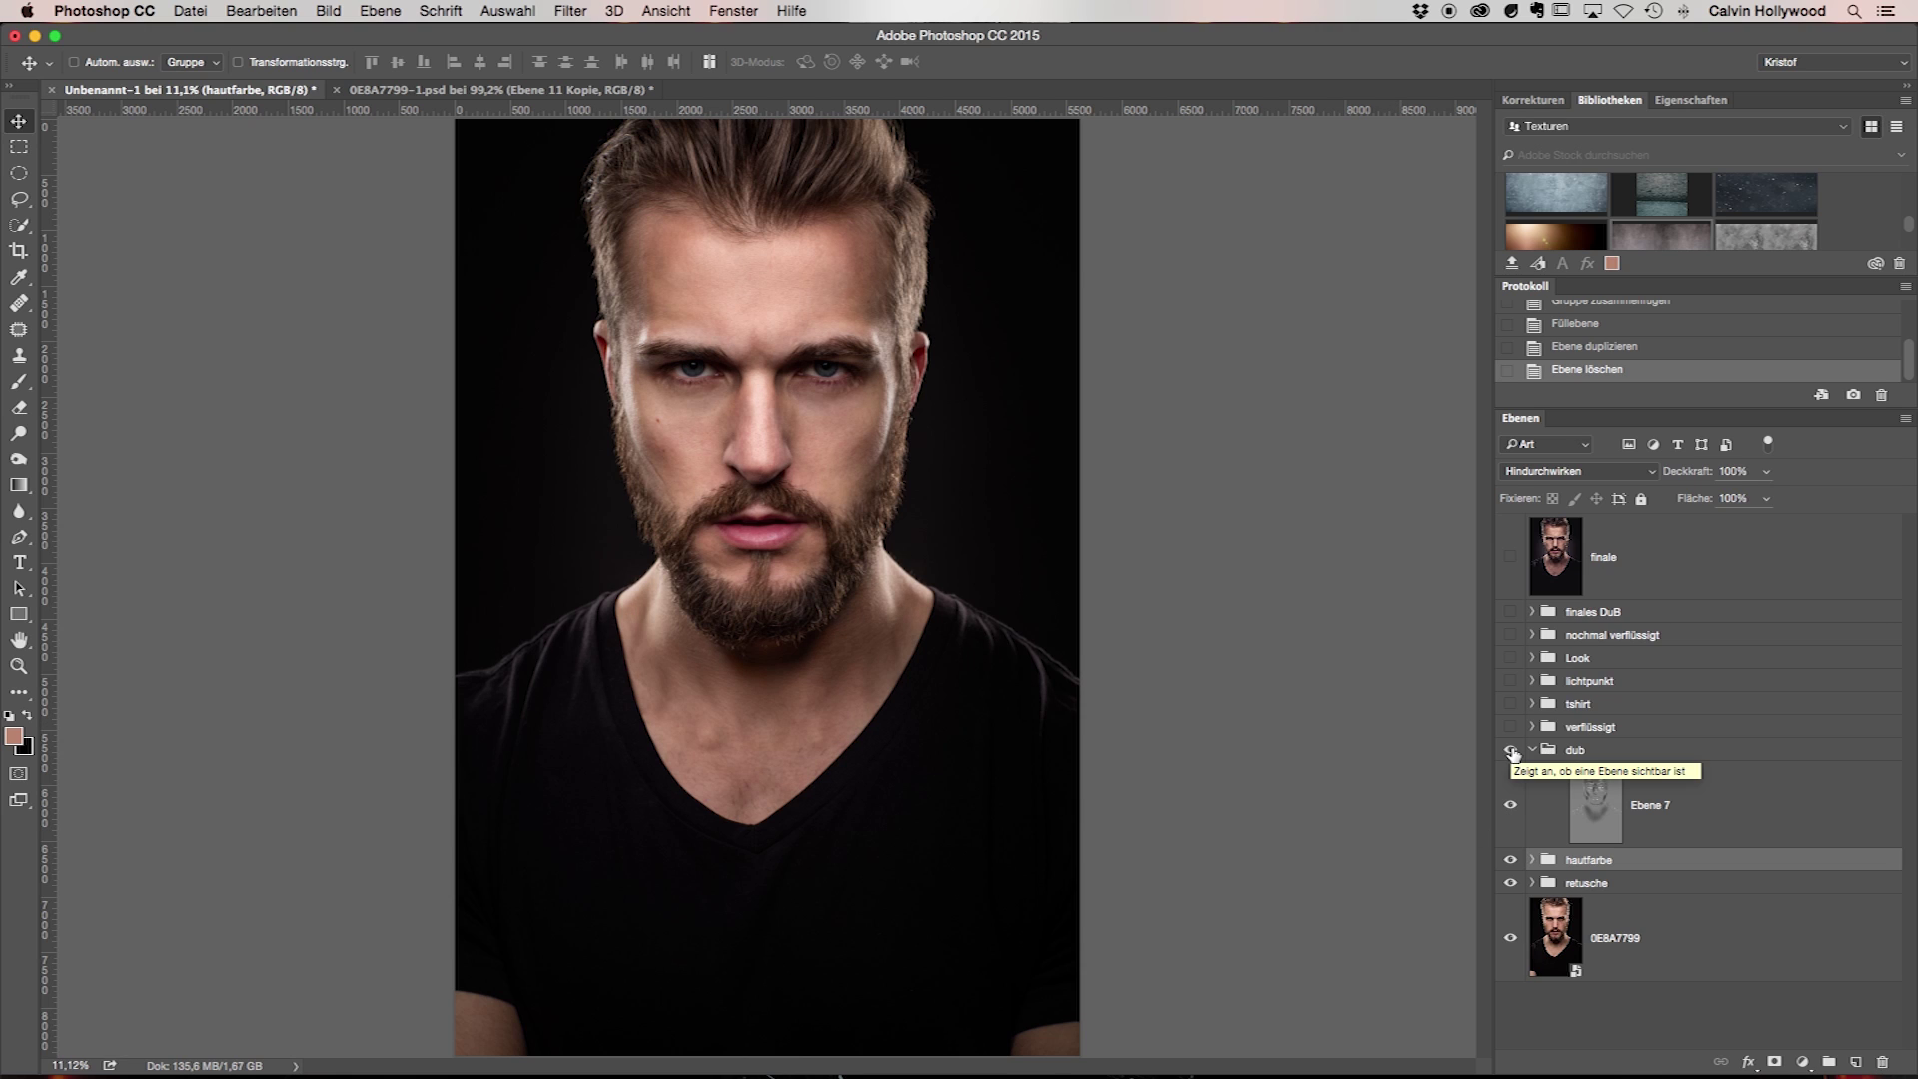
click(1511, 751)
click(1511, 751)
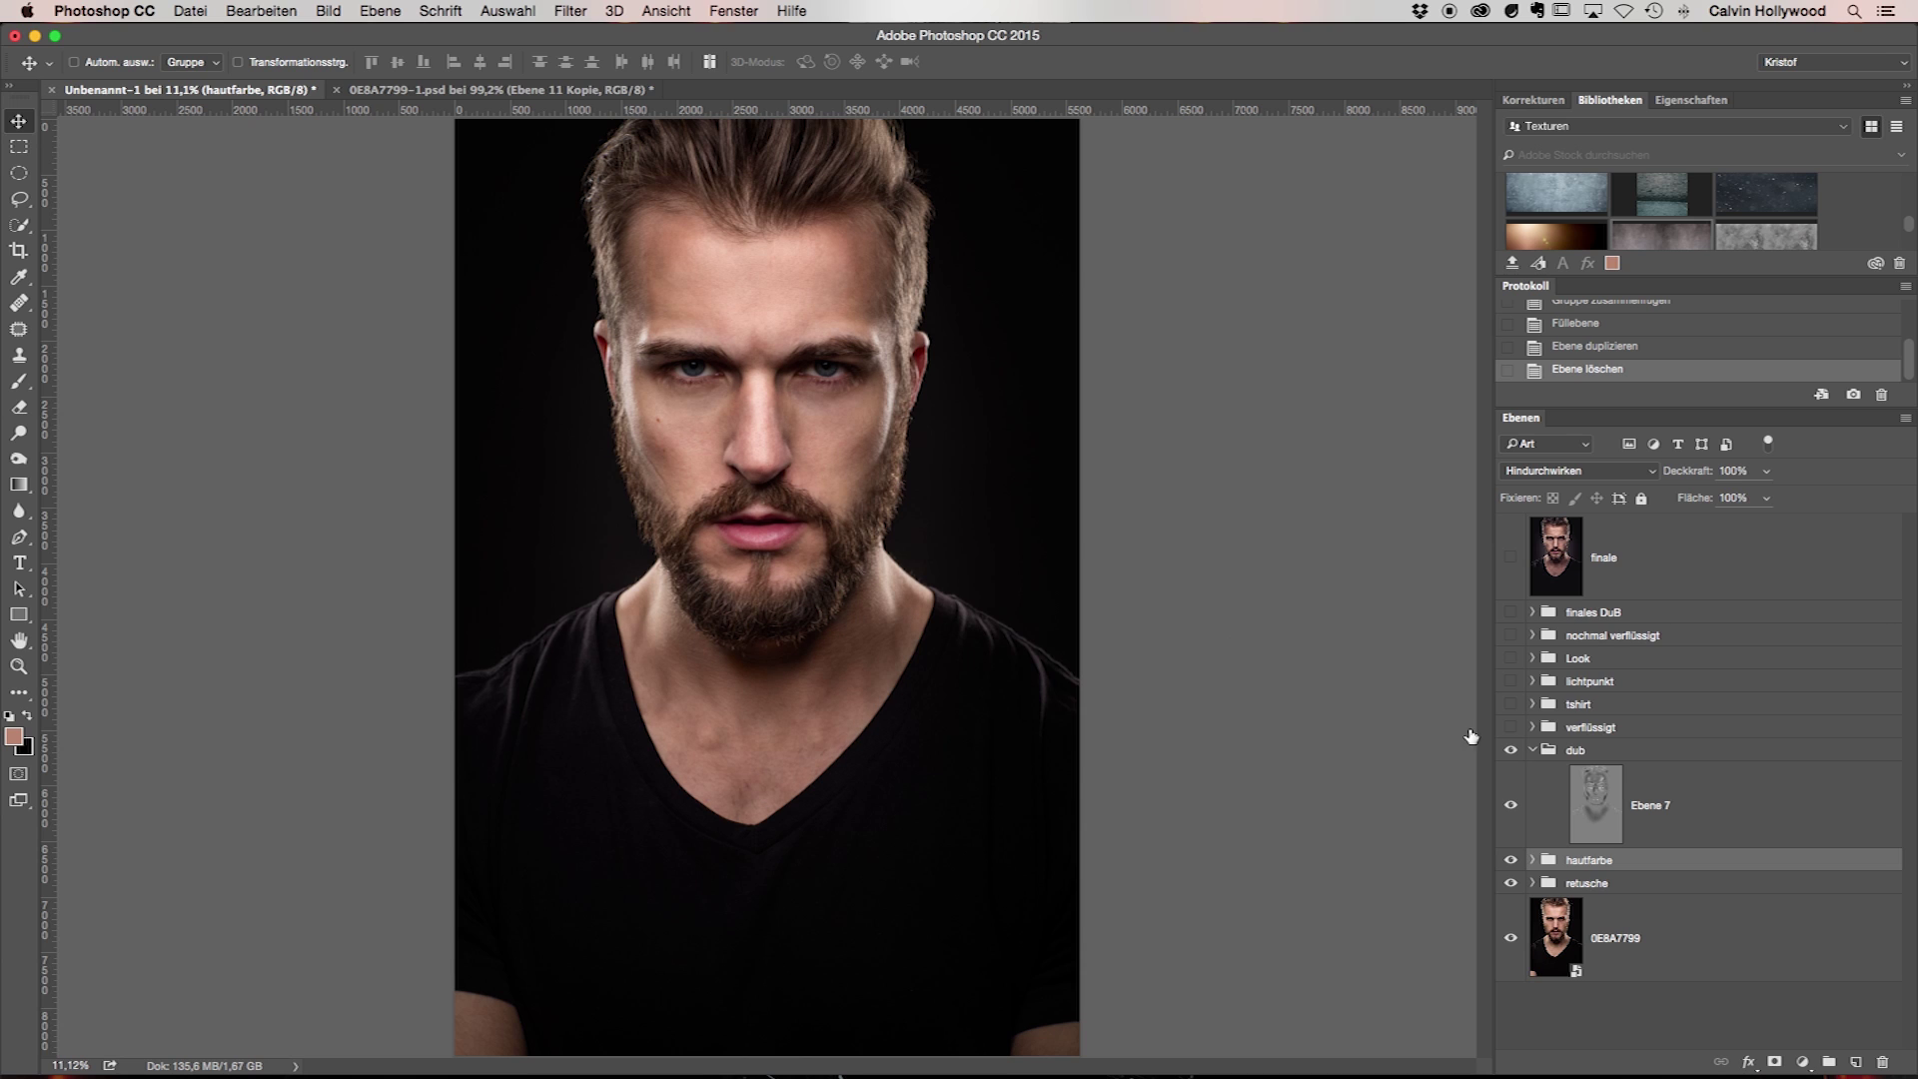
scroll(711, 342, up, 2)
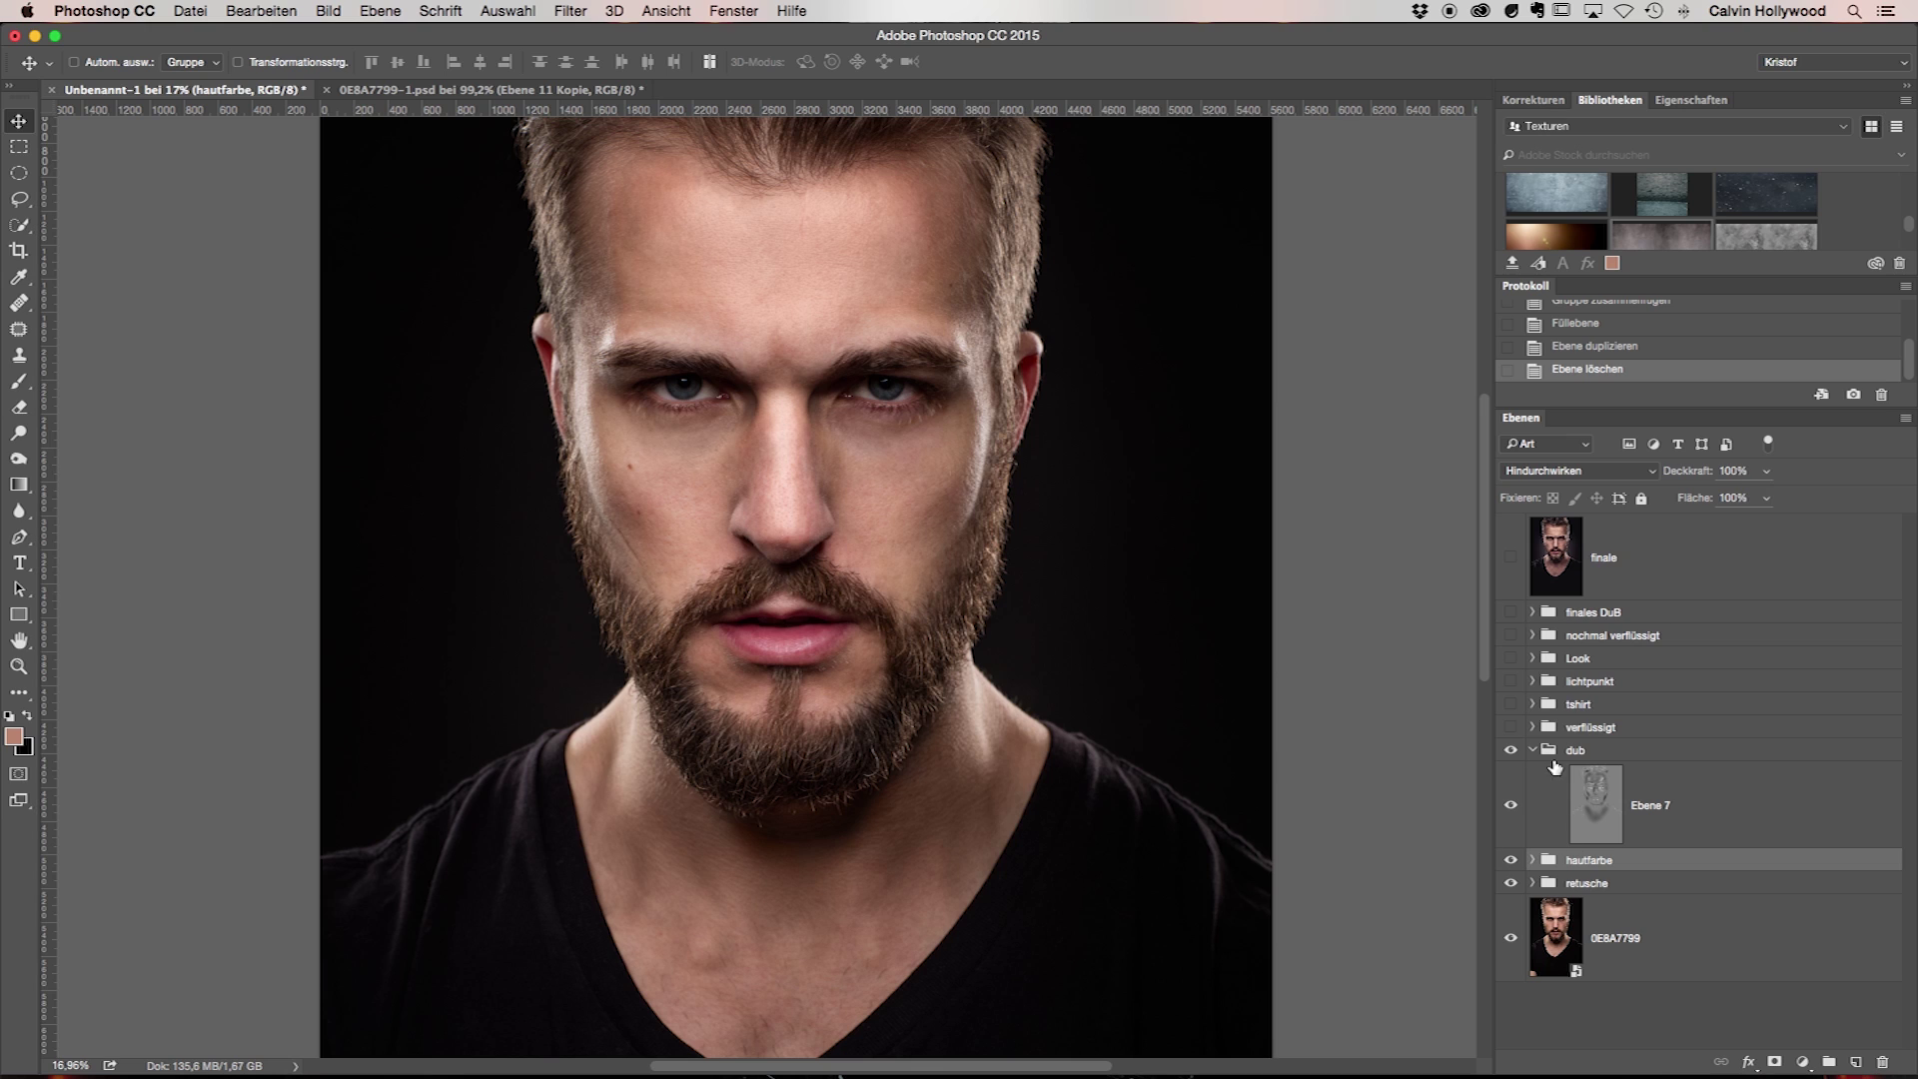
click(1510, 752)
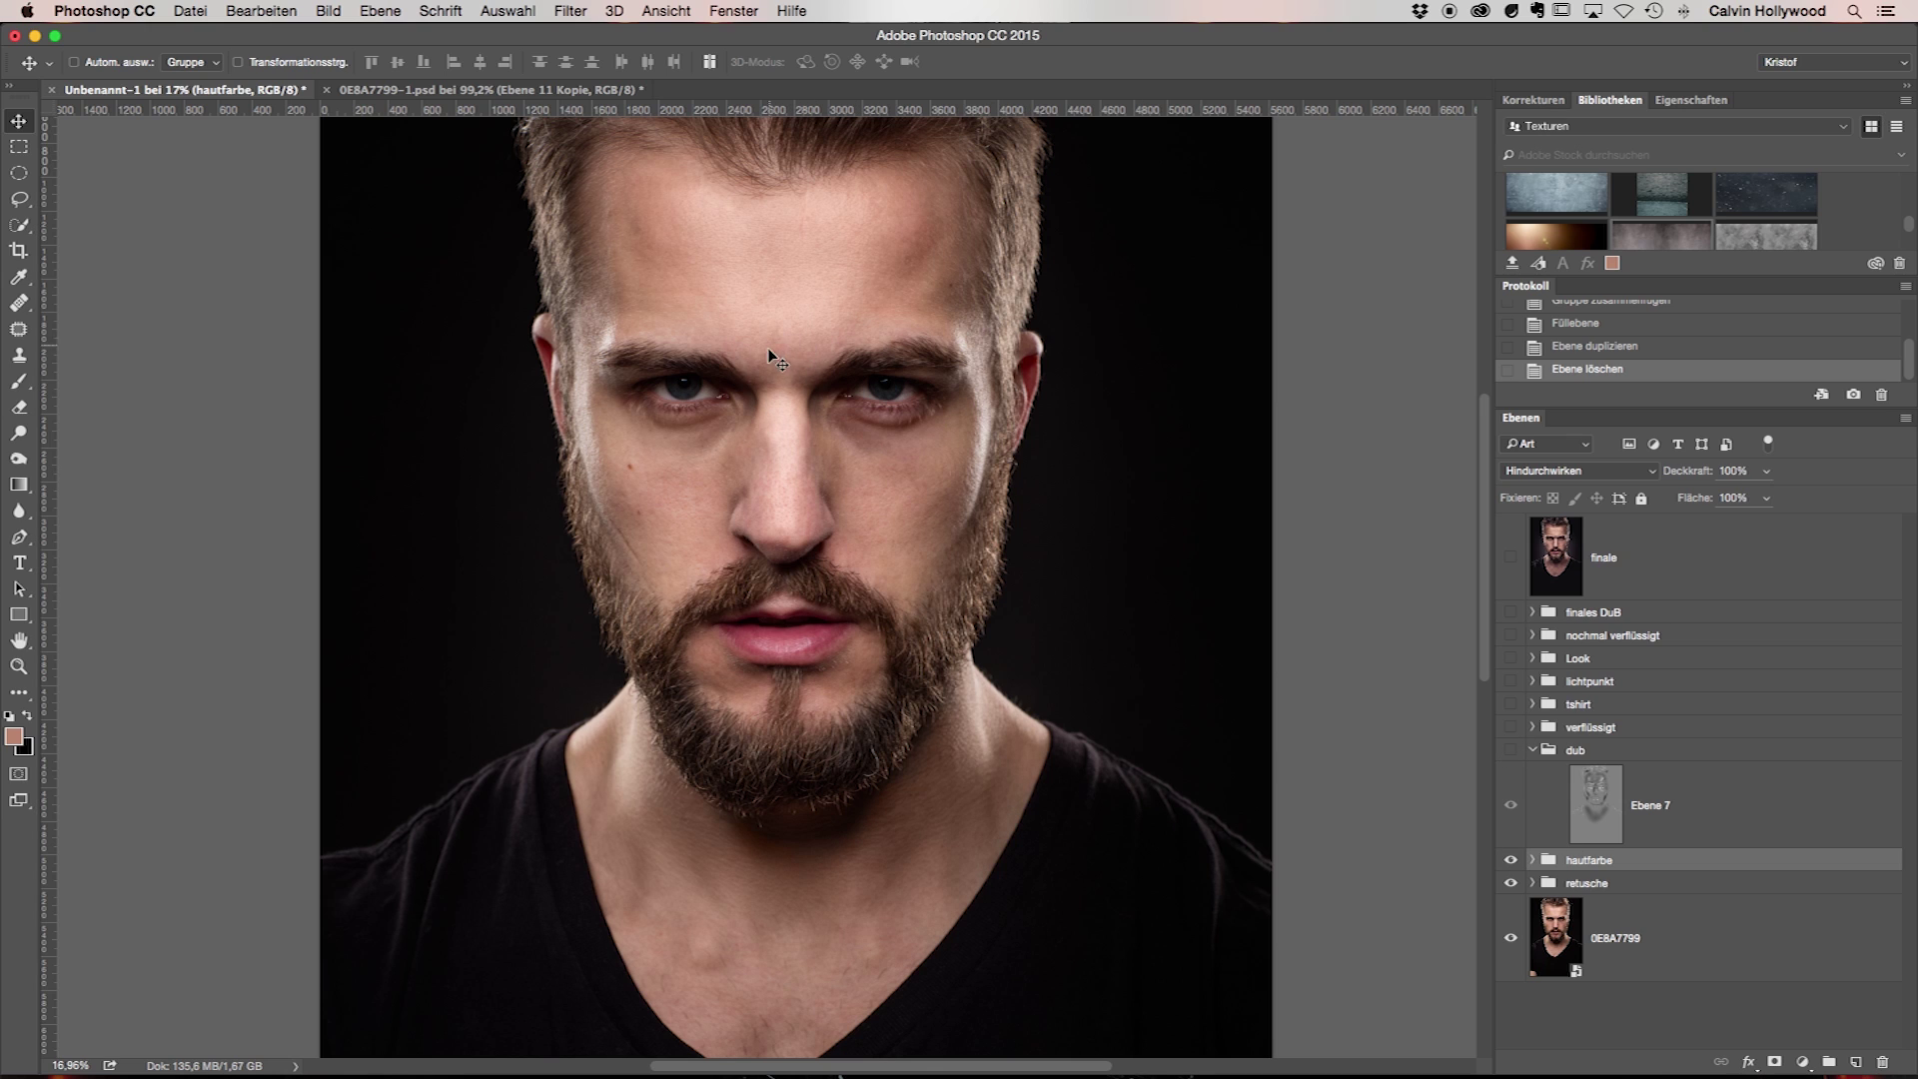
click(1510, 750)
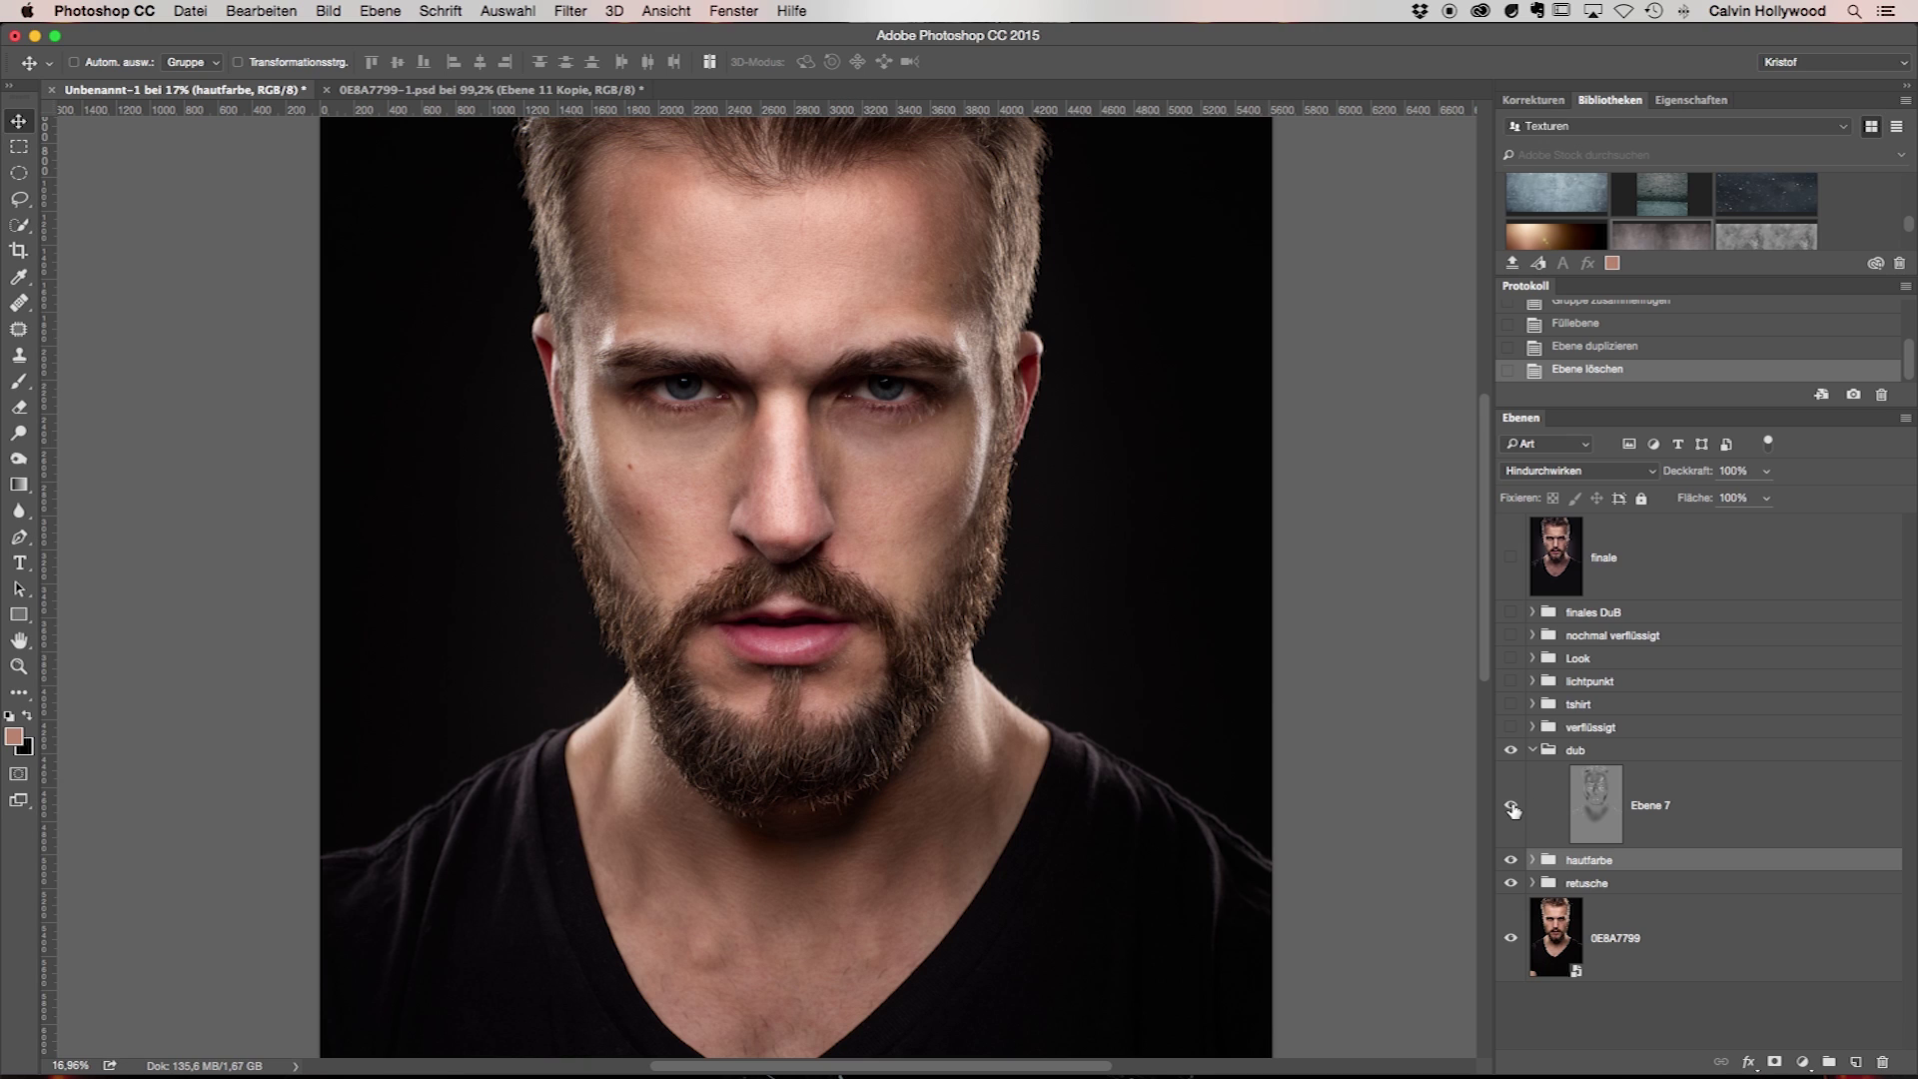
alt+click(1511, 805)
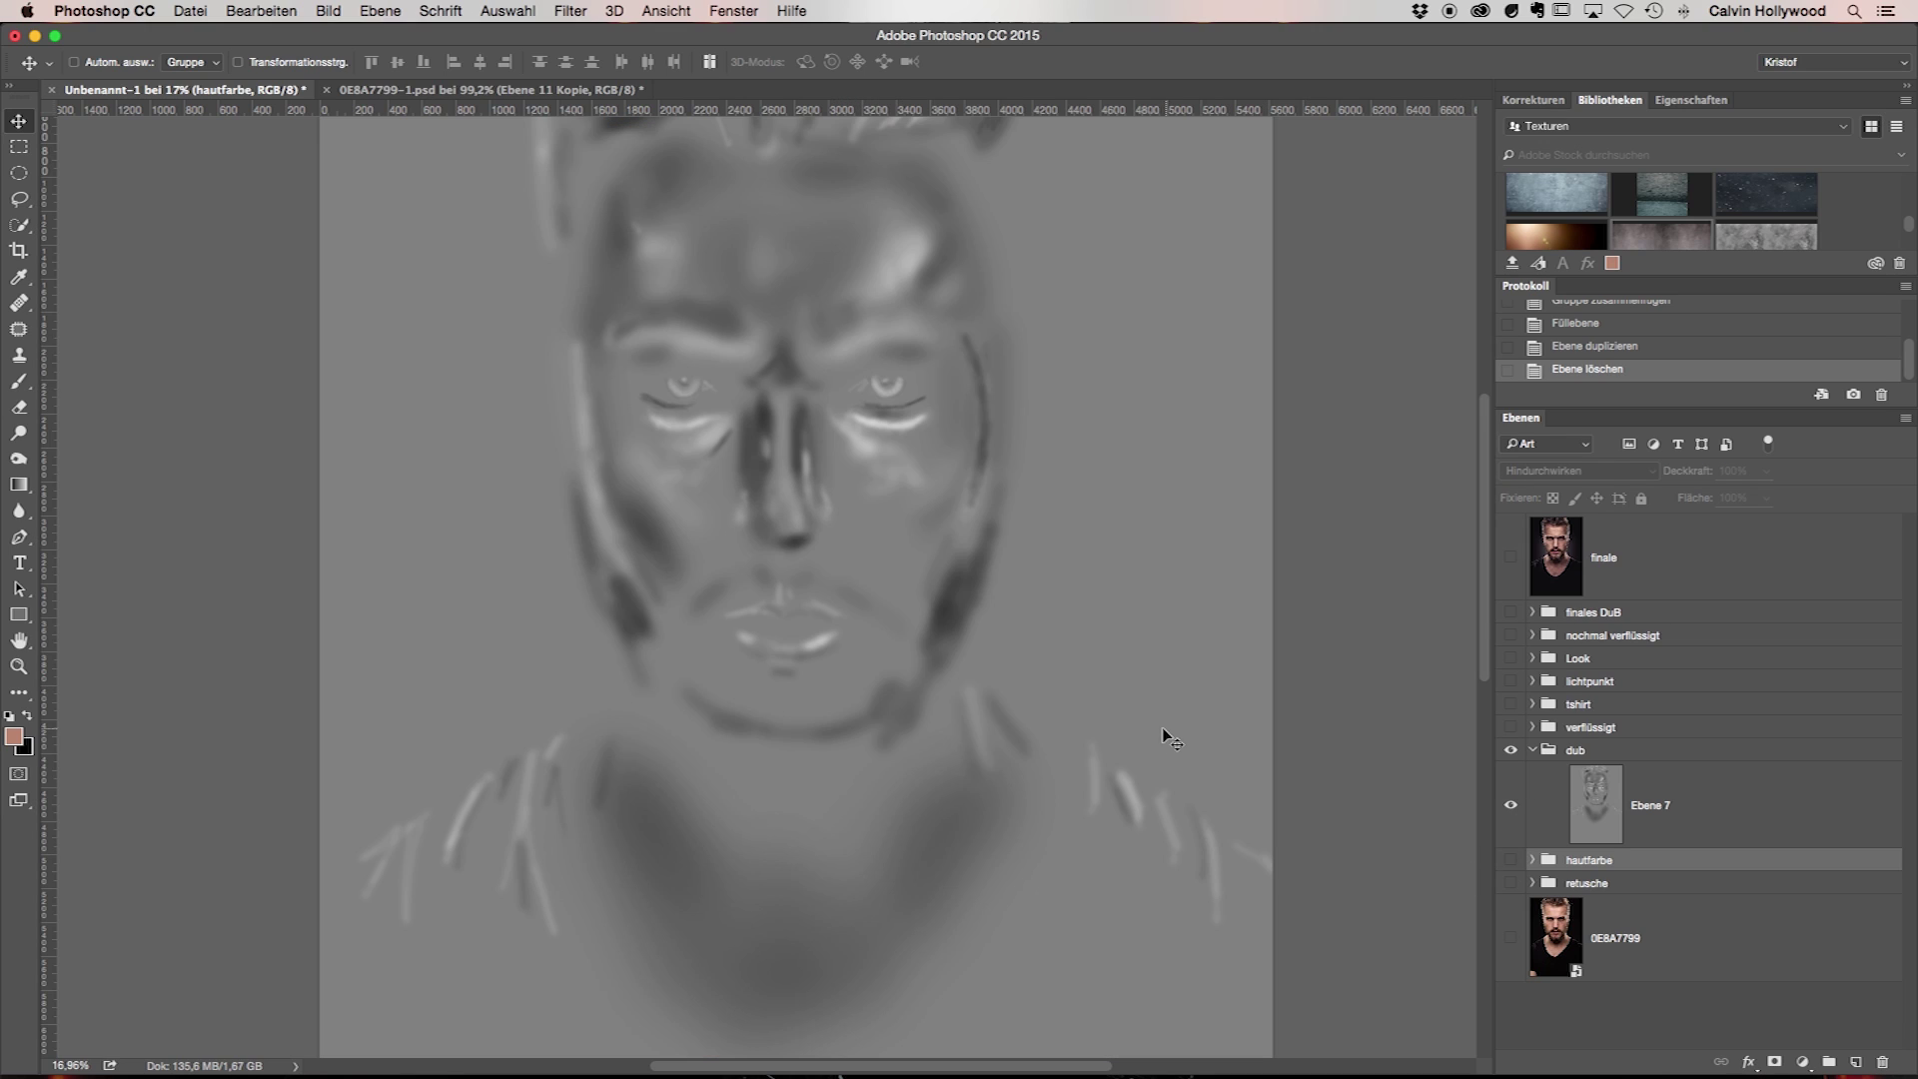
scroll(1160, 723, down, 3)
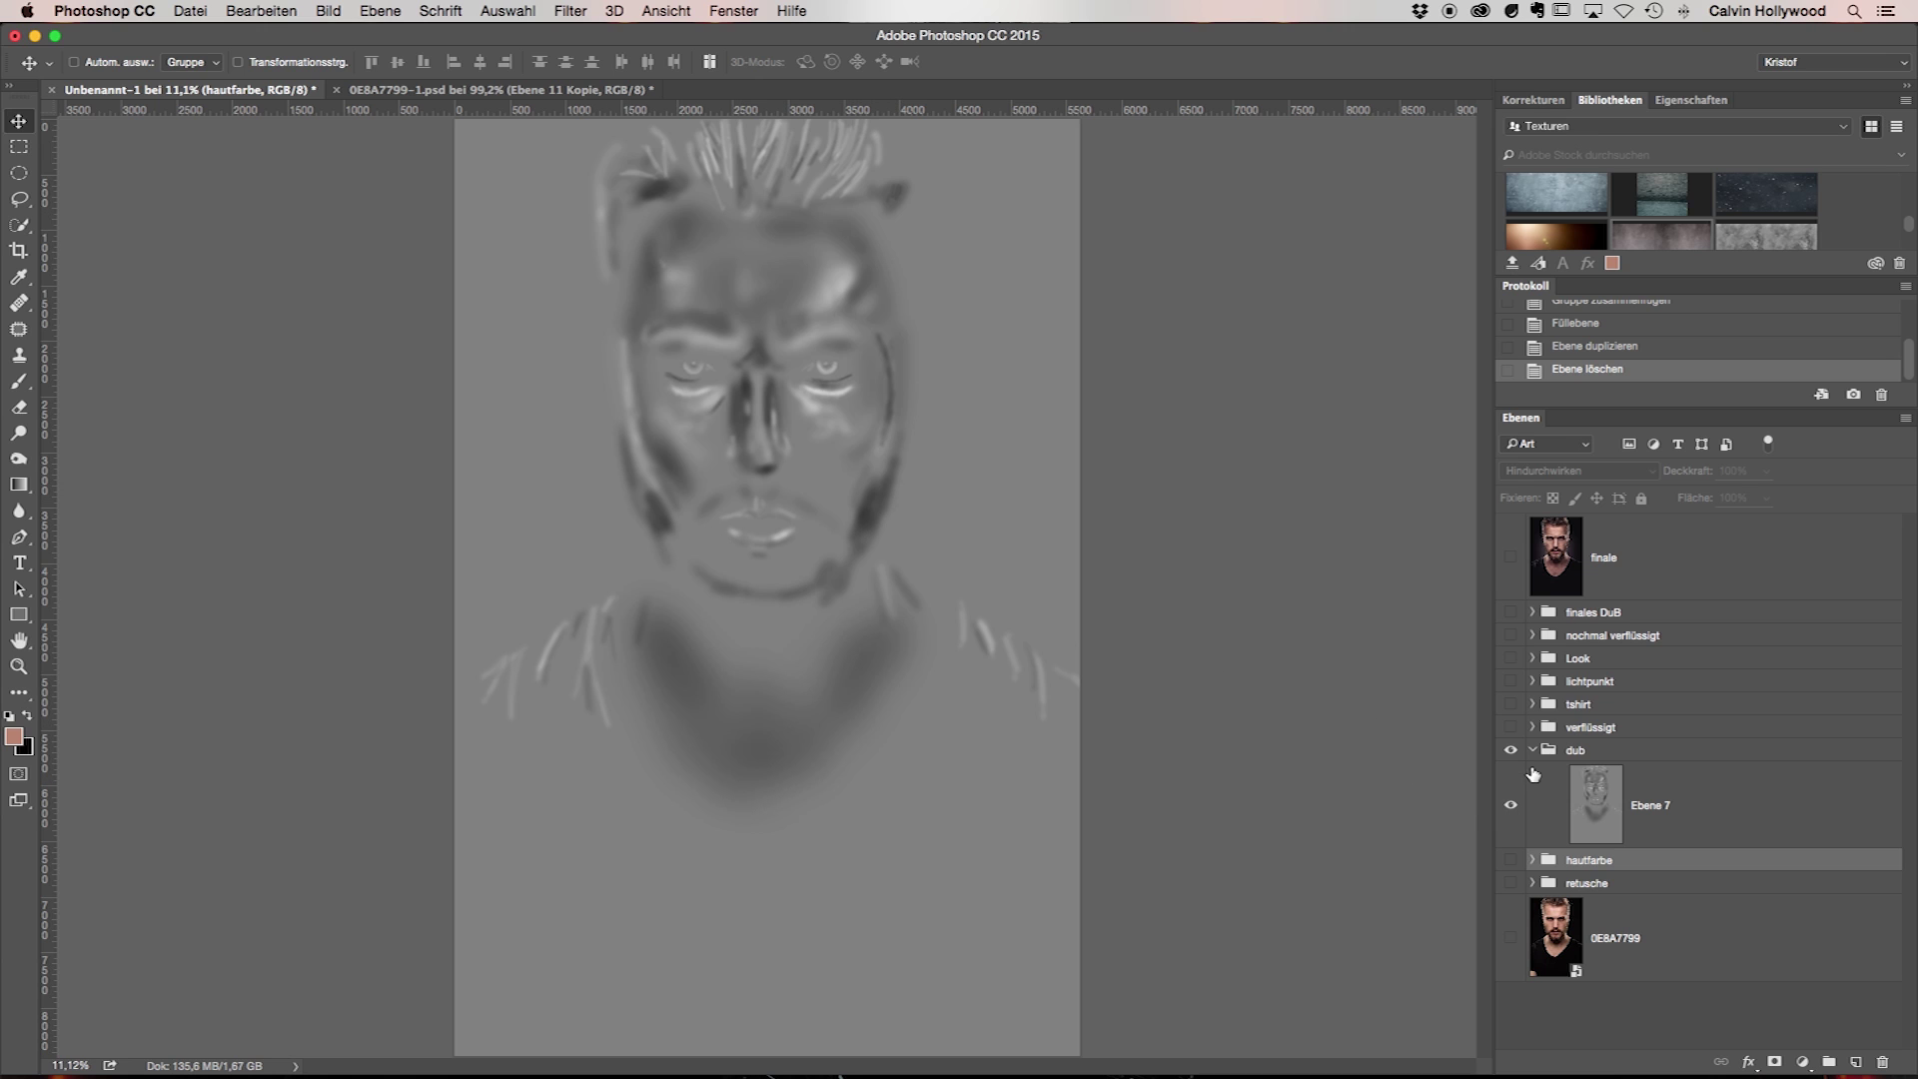
alt+click(1511, 804)
scroll(847, 460, up, 3)
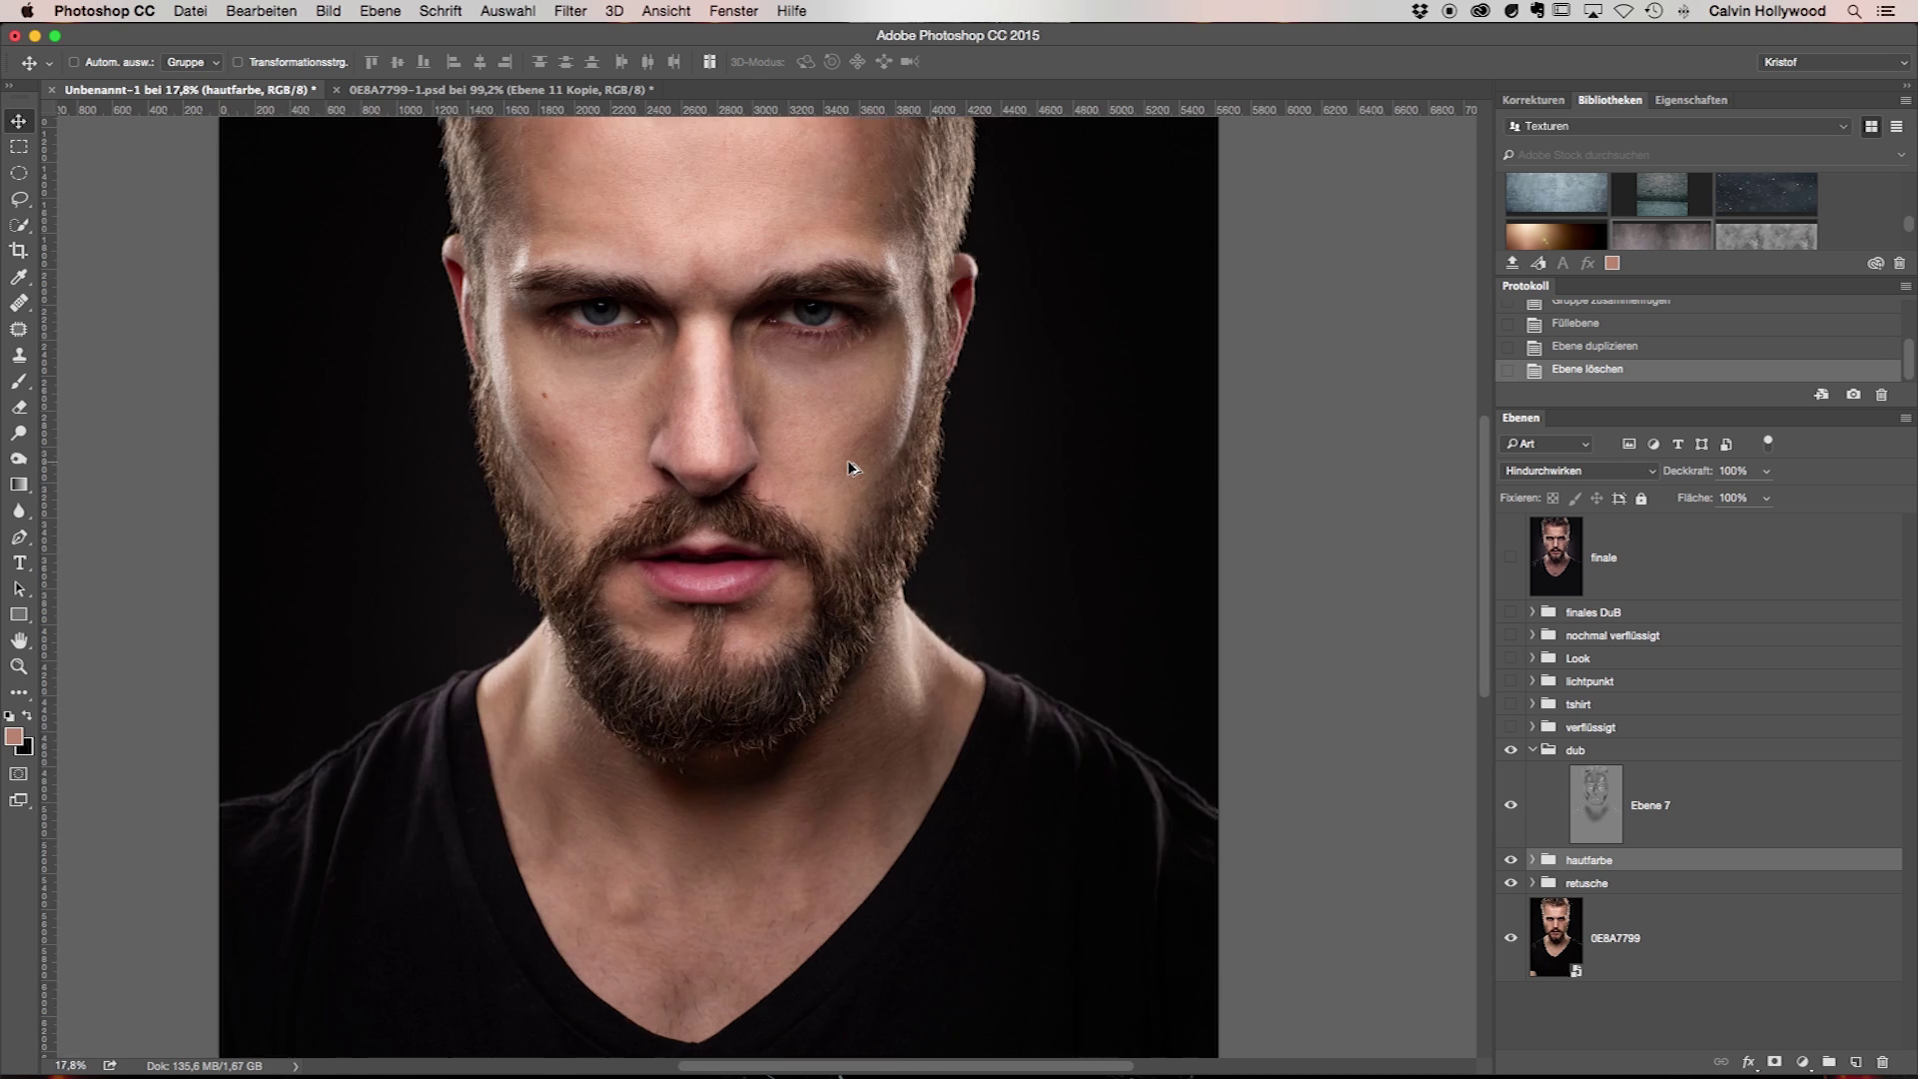
click(1510, 805)
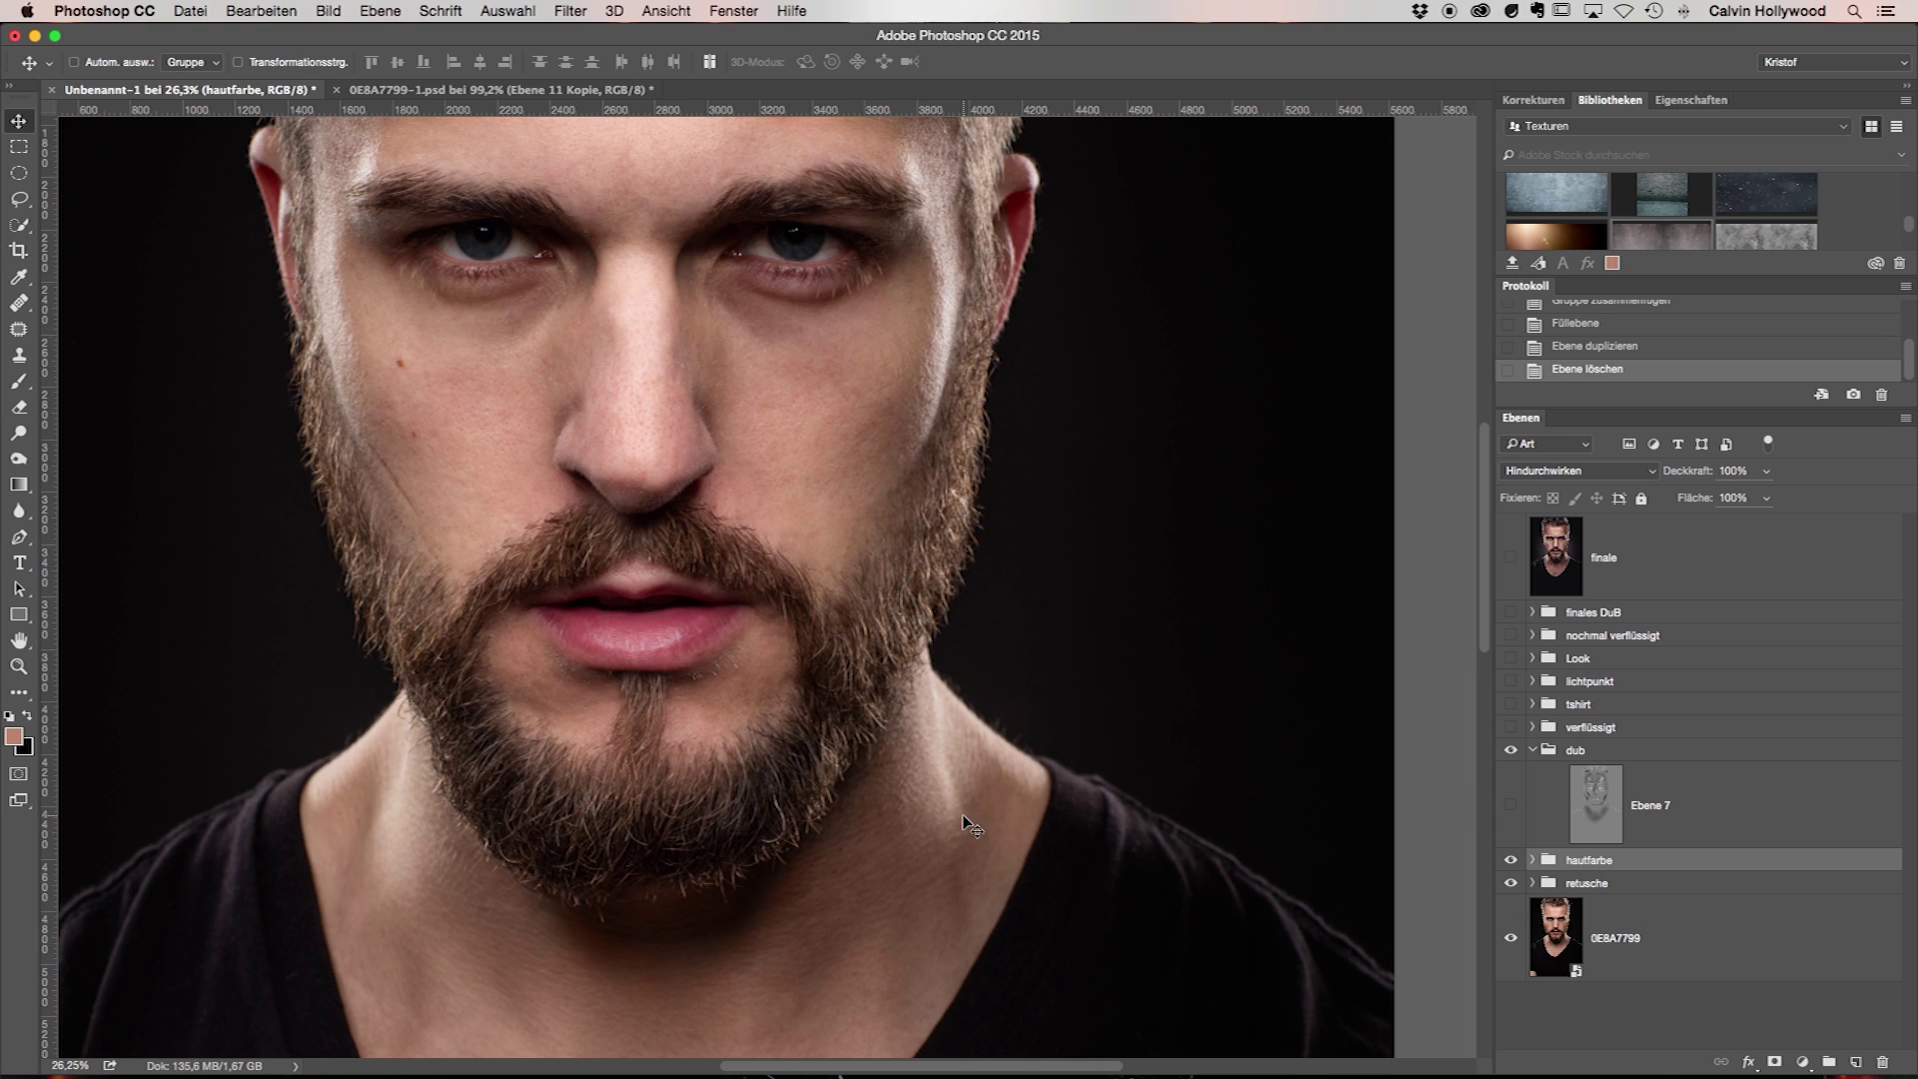
click(1509, 805)
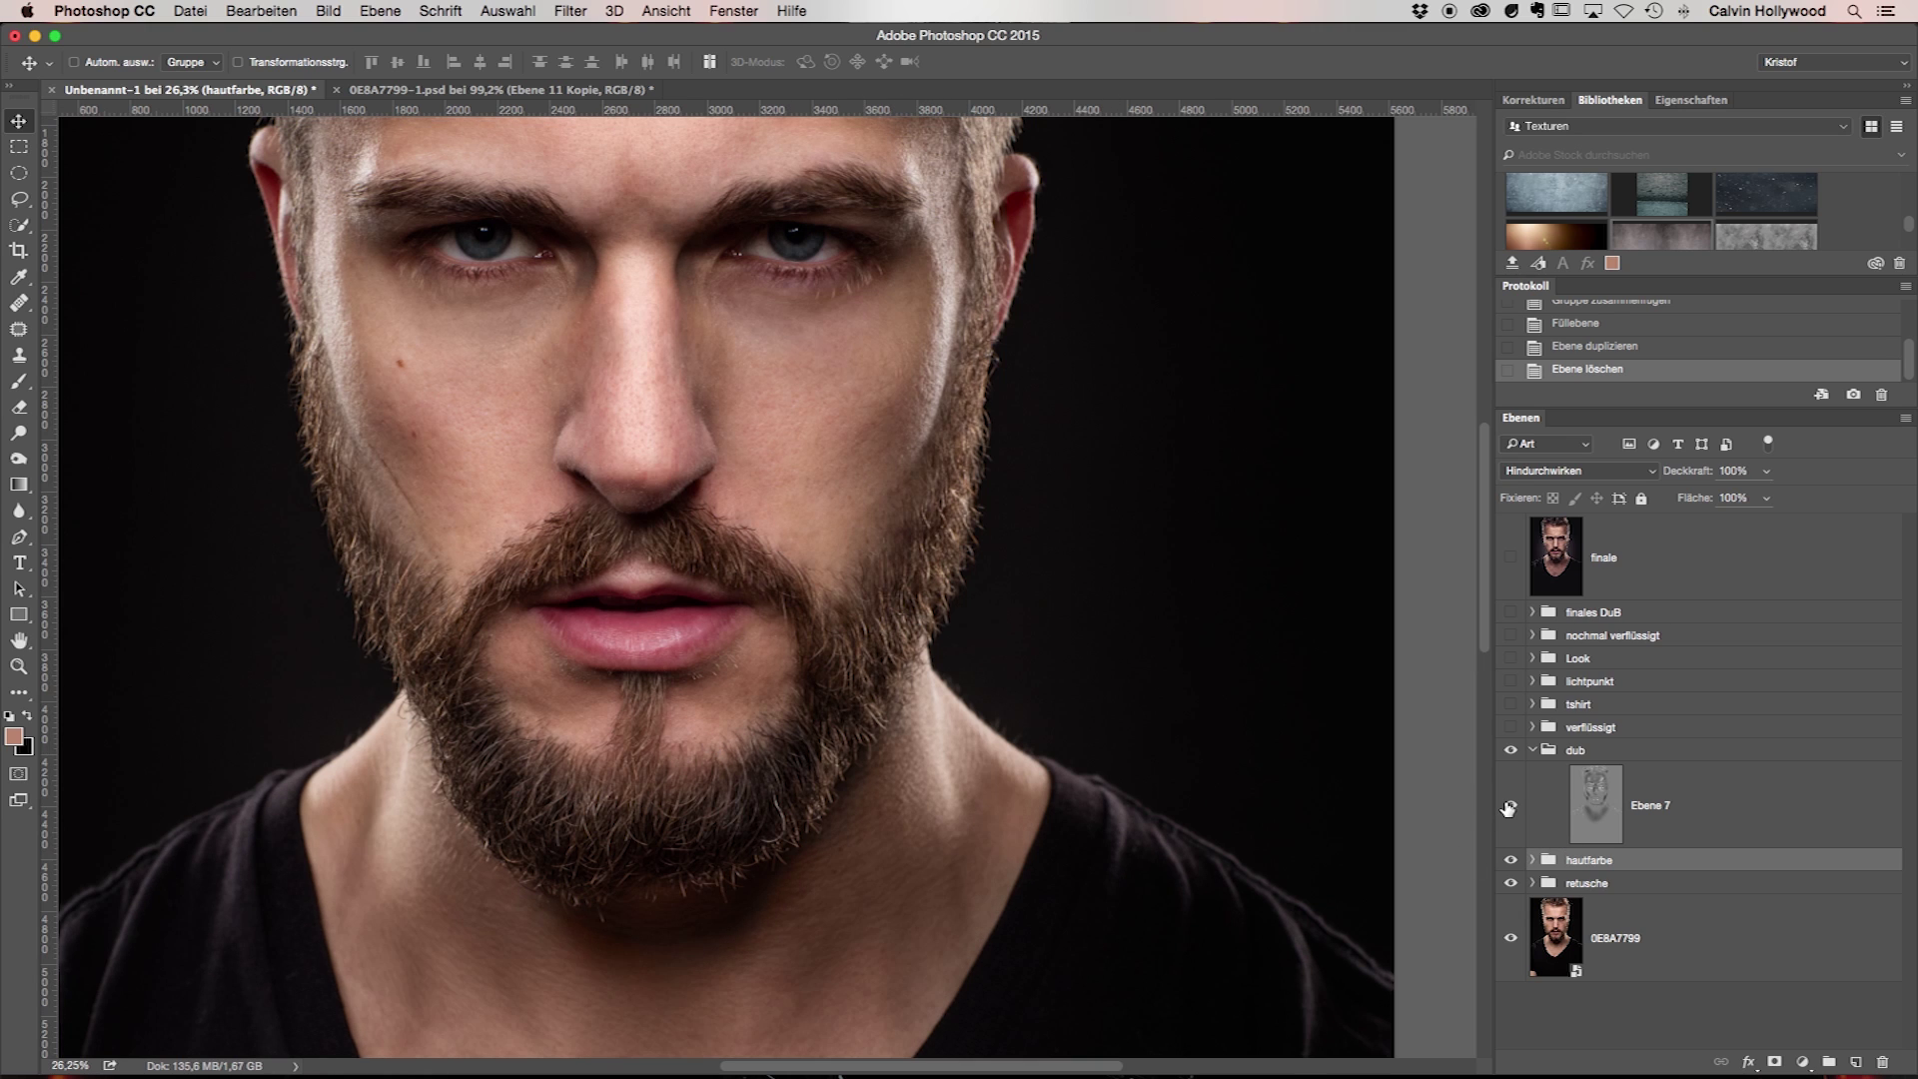
drag(632, 300, 696, 581)
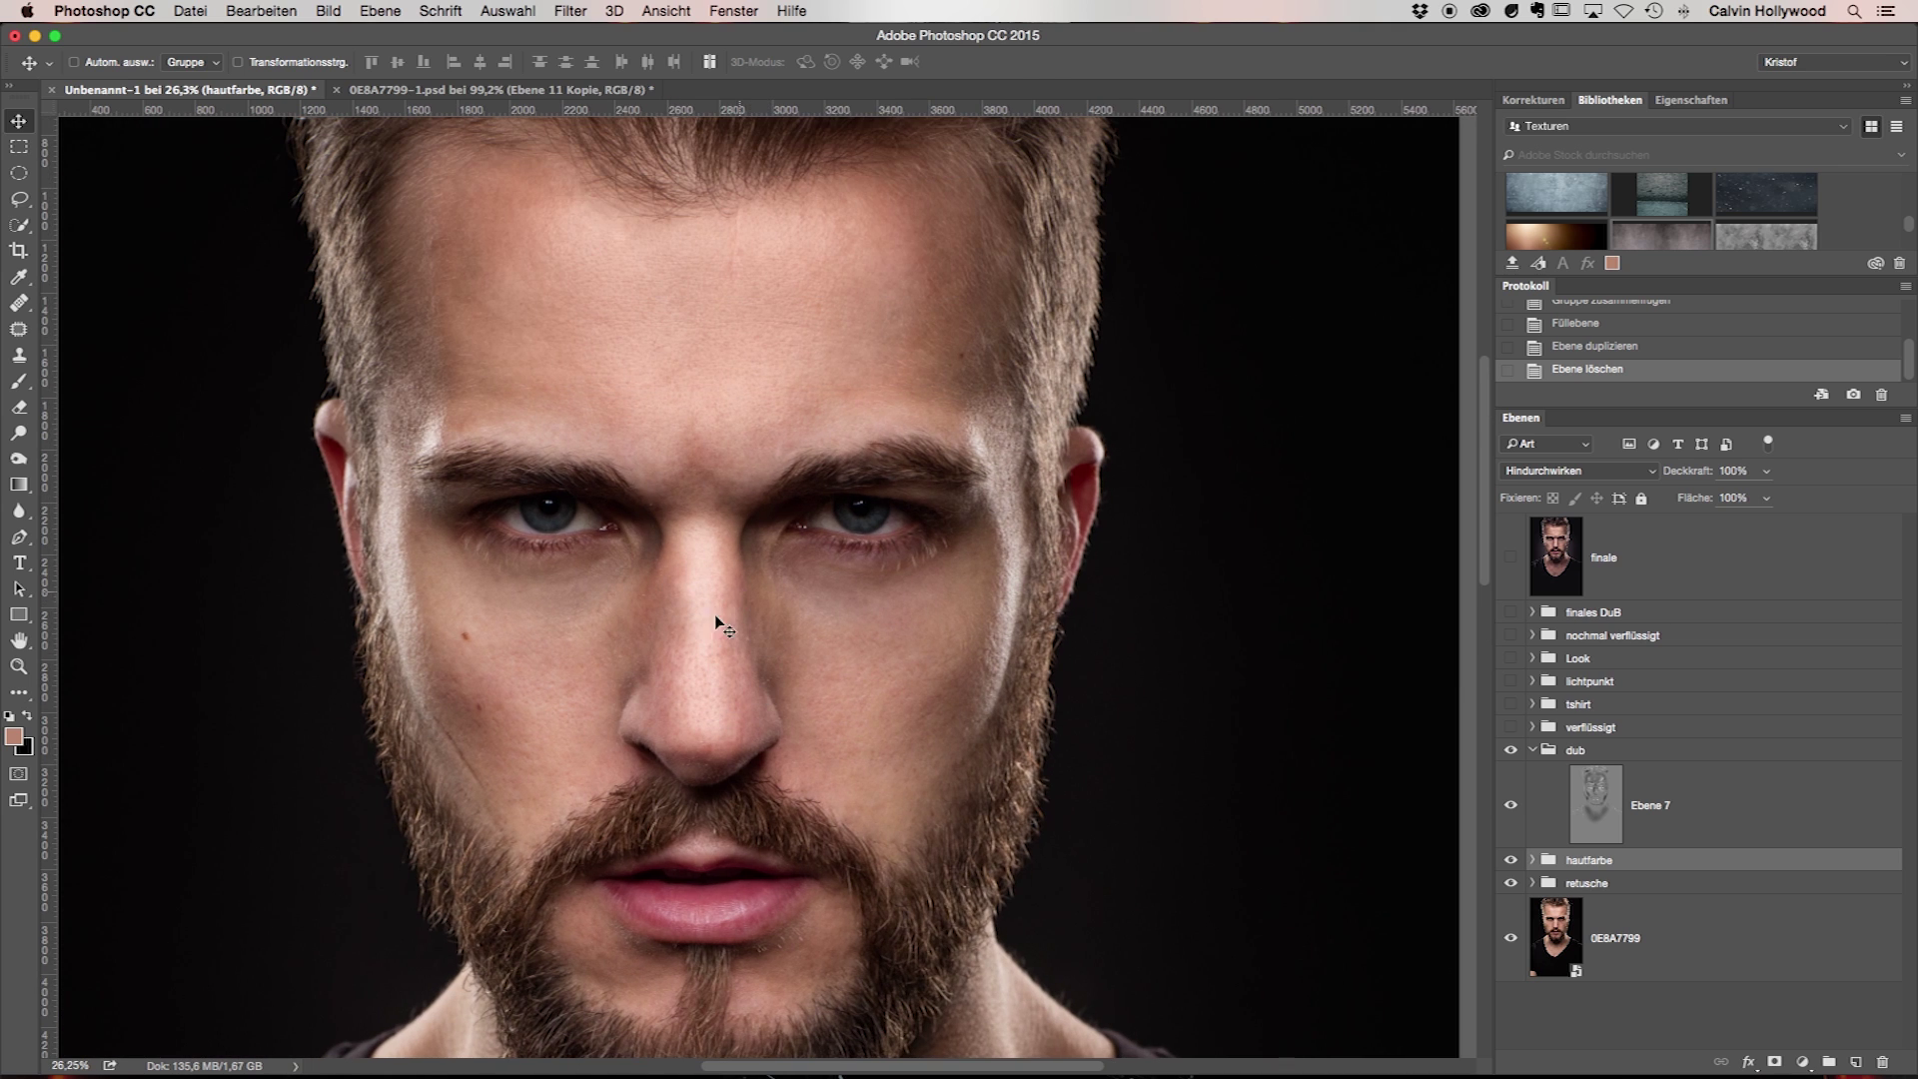
scroll(643, 373, up, 3)
scroll(685, 437, up, 2)
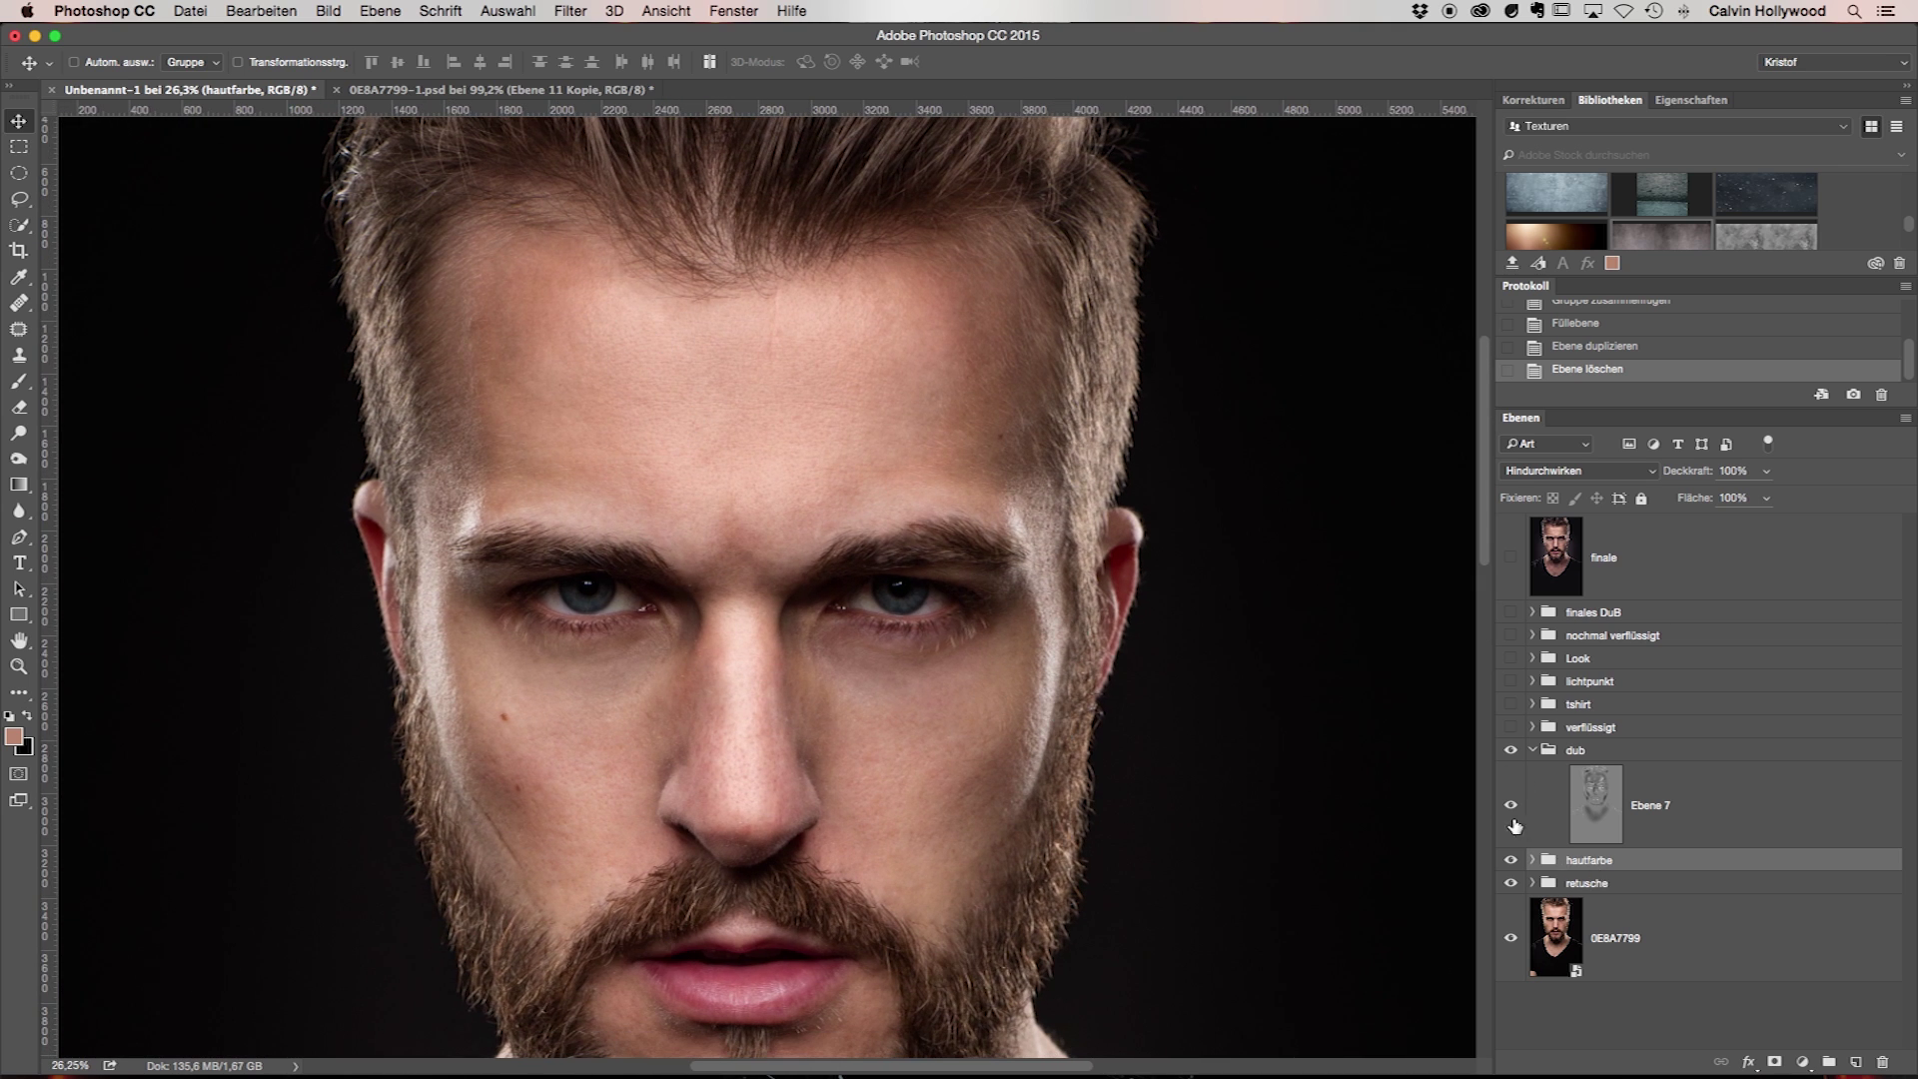
drag(851, 581, 843, 685)
click(1511, 807)
click(1512, 806)
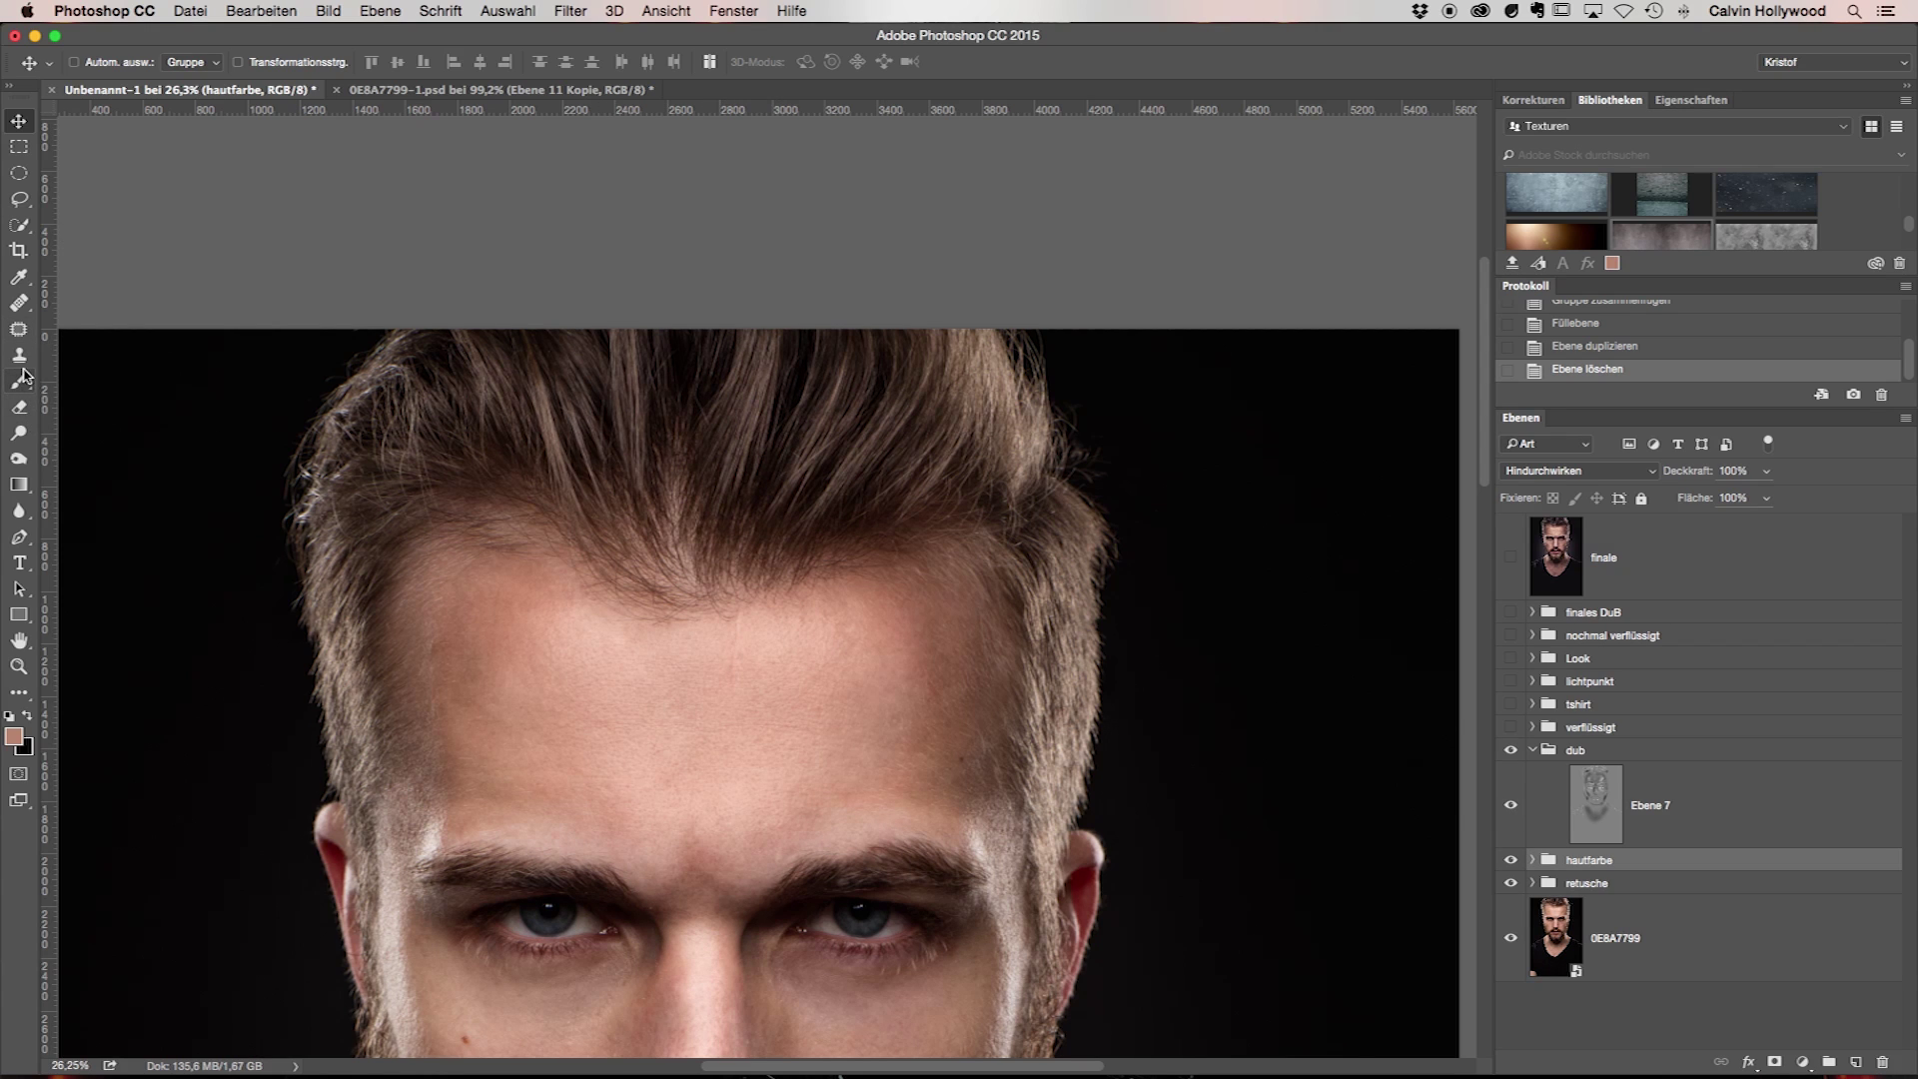
Set up the Dodge tool on Ebene 7 with a 10 px brush
click(18, 434)
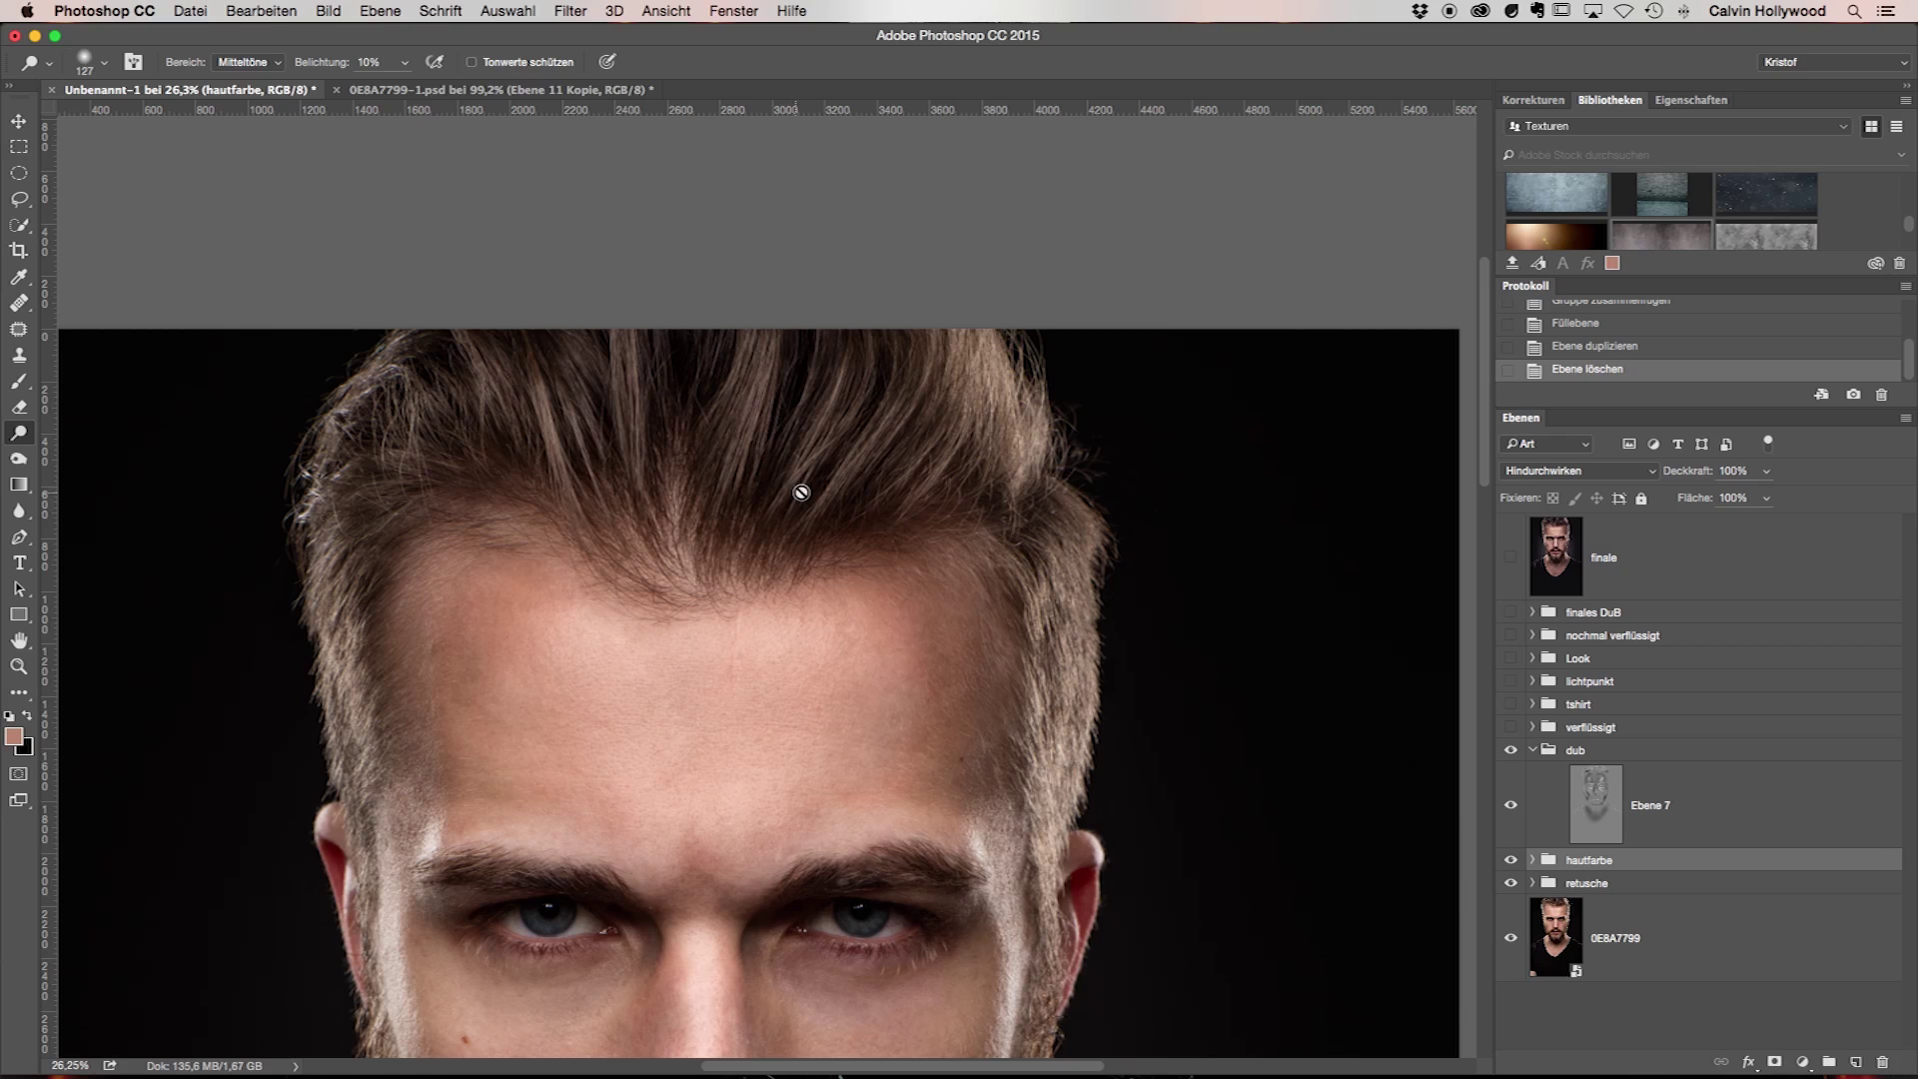
click(1631, 803)
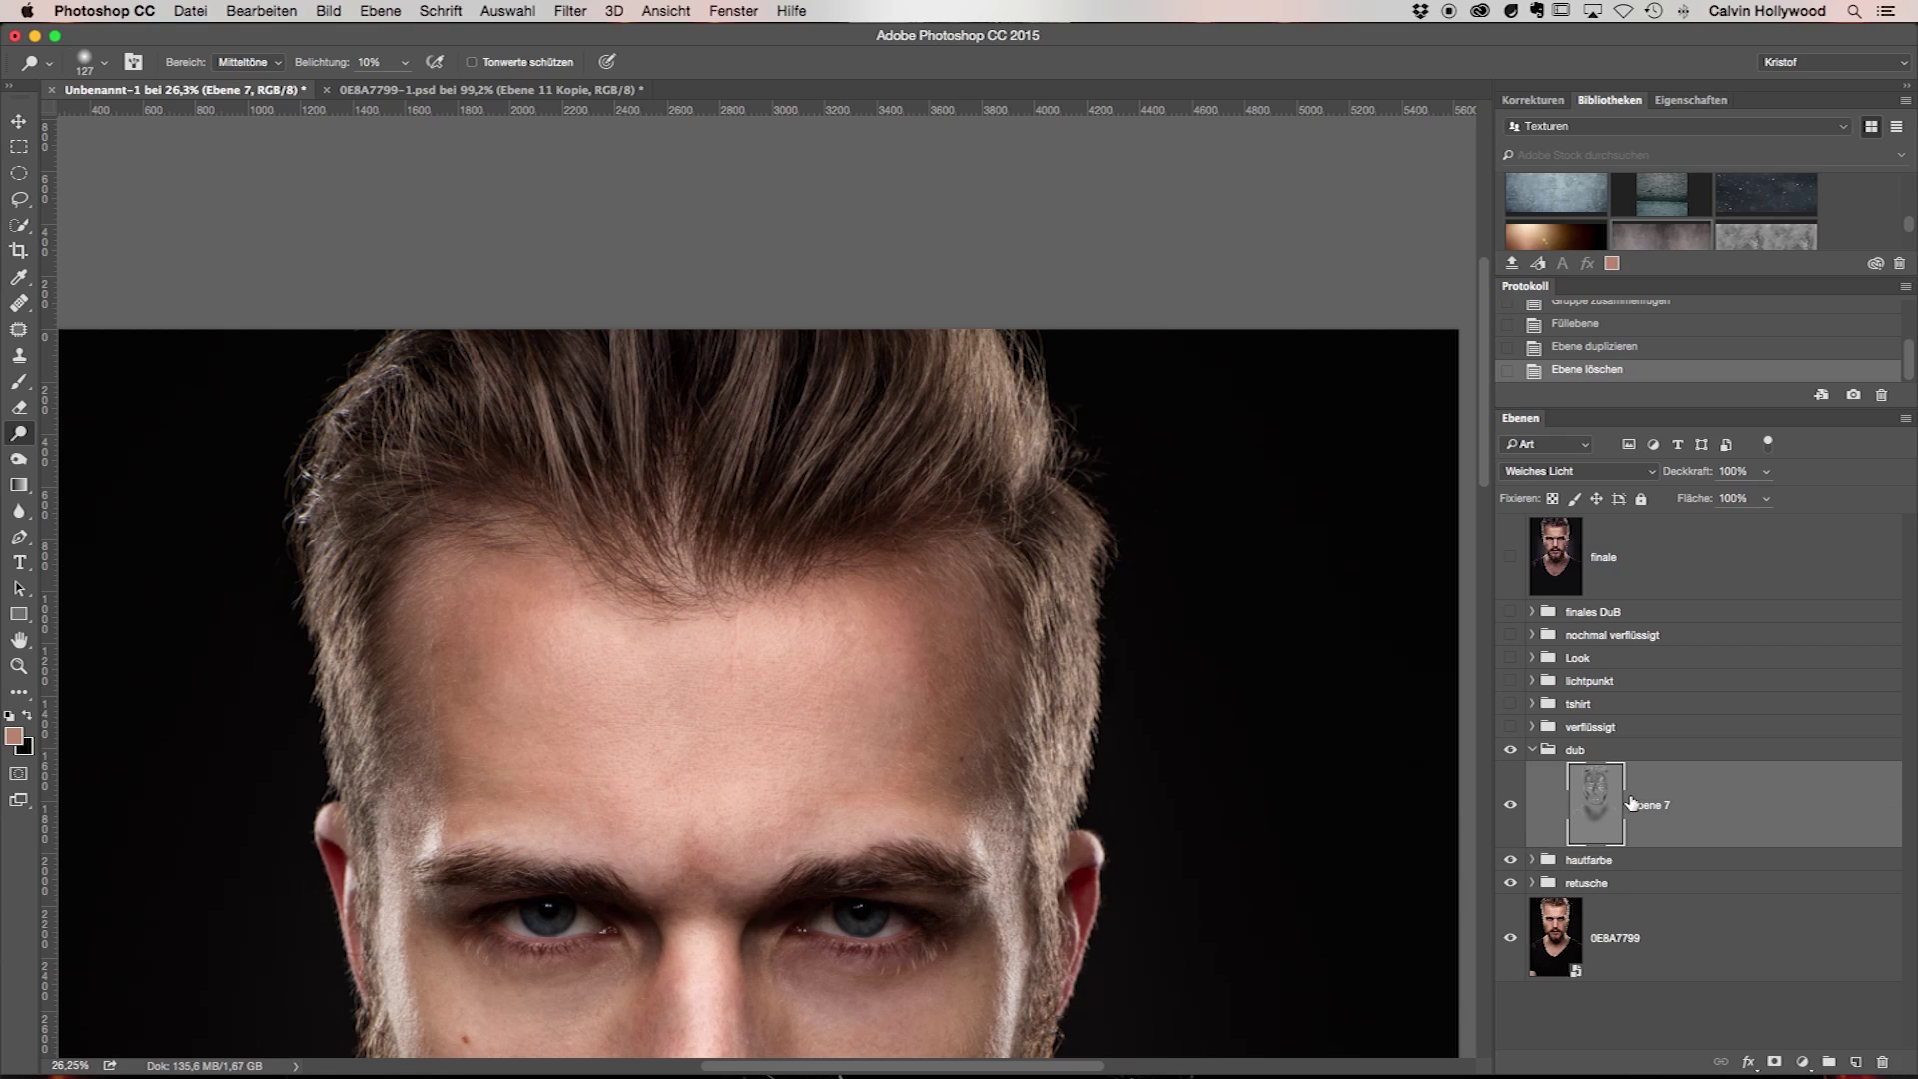
drag(802, 427, 784, 435)
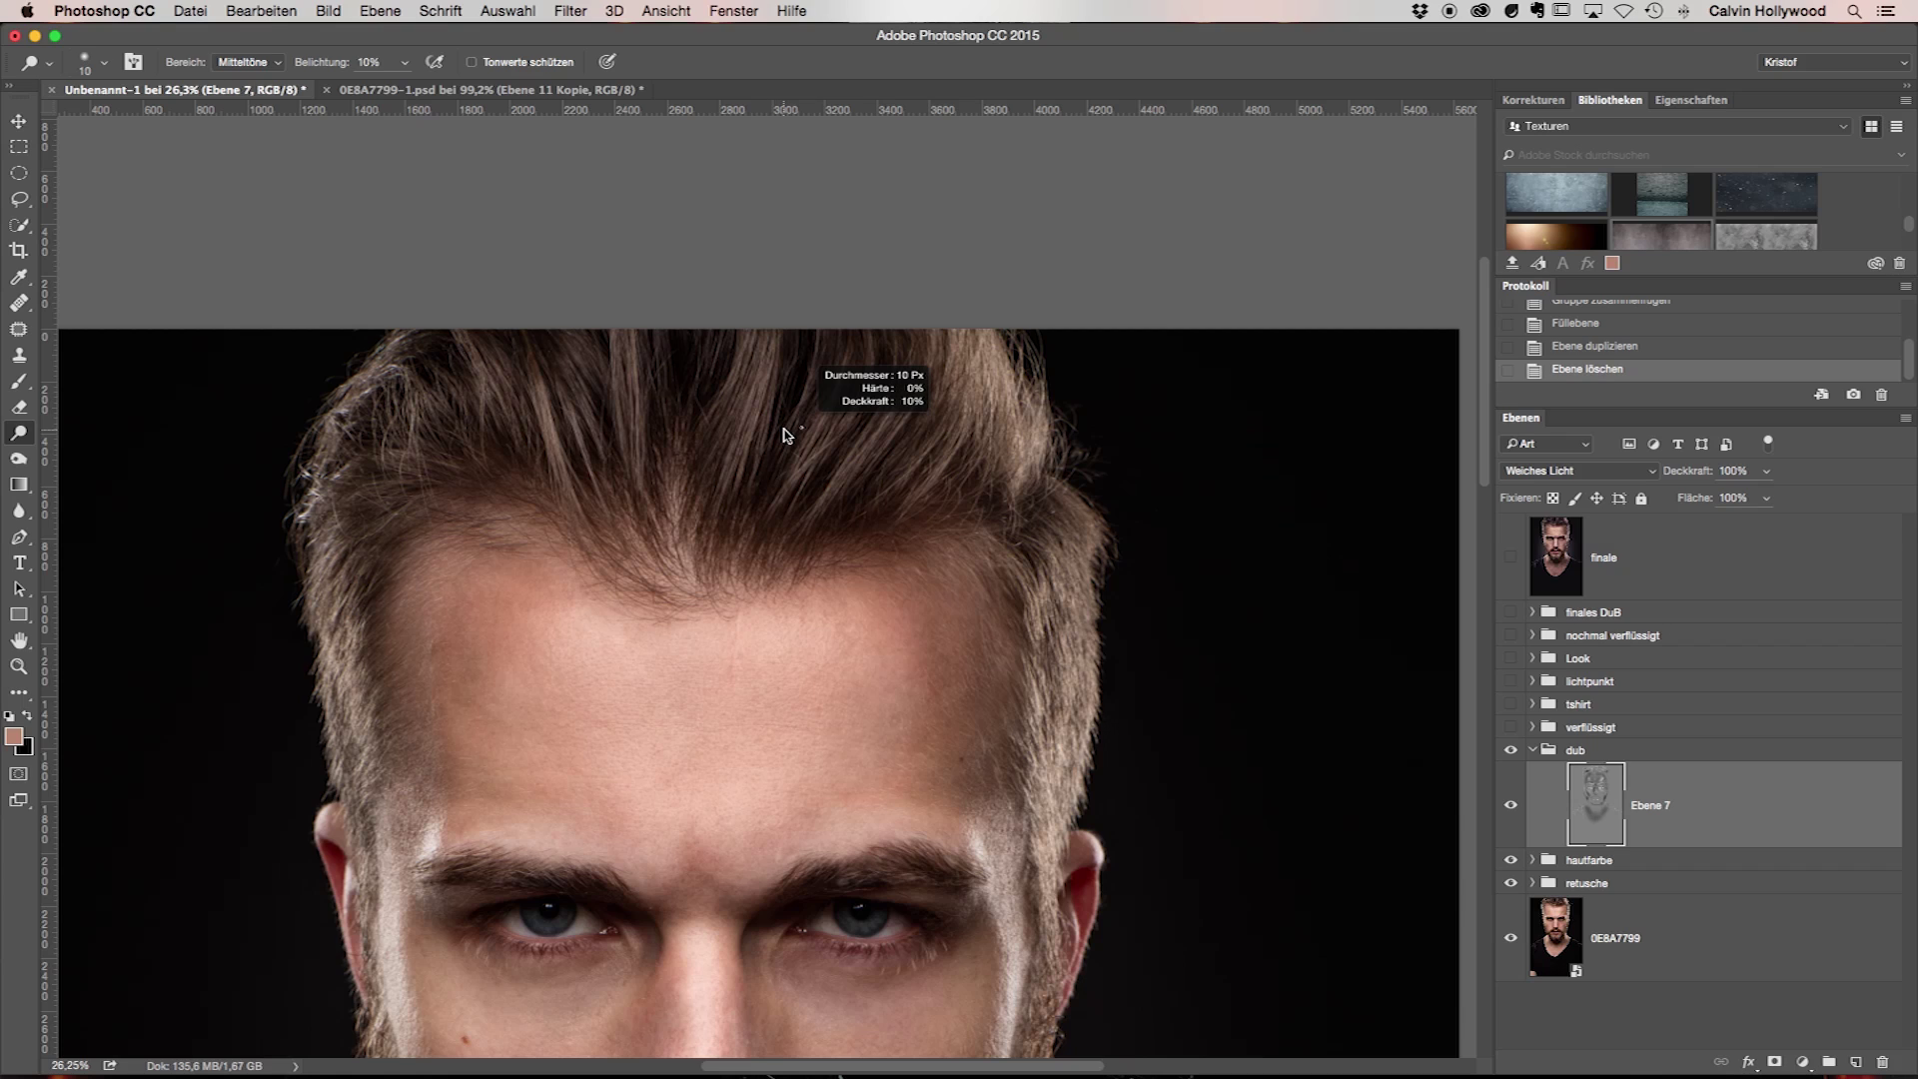
drag(784, 435, 784, 430)
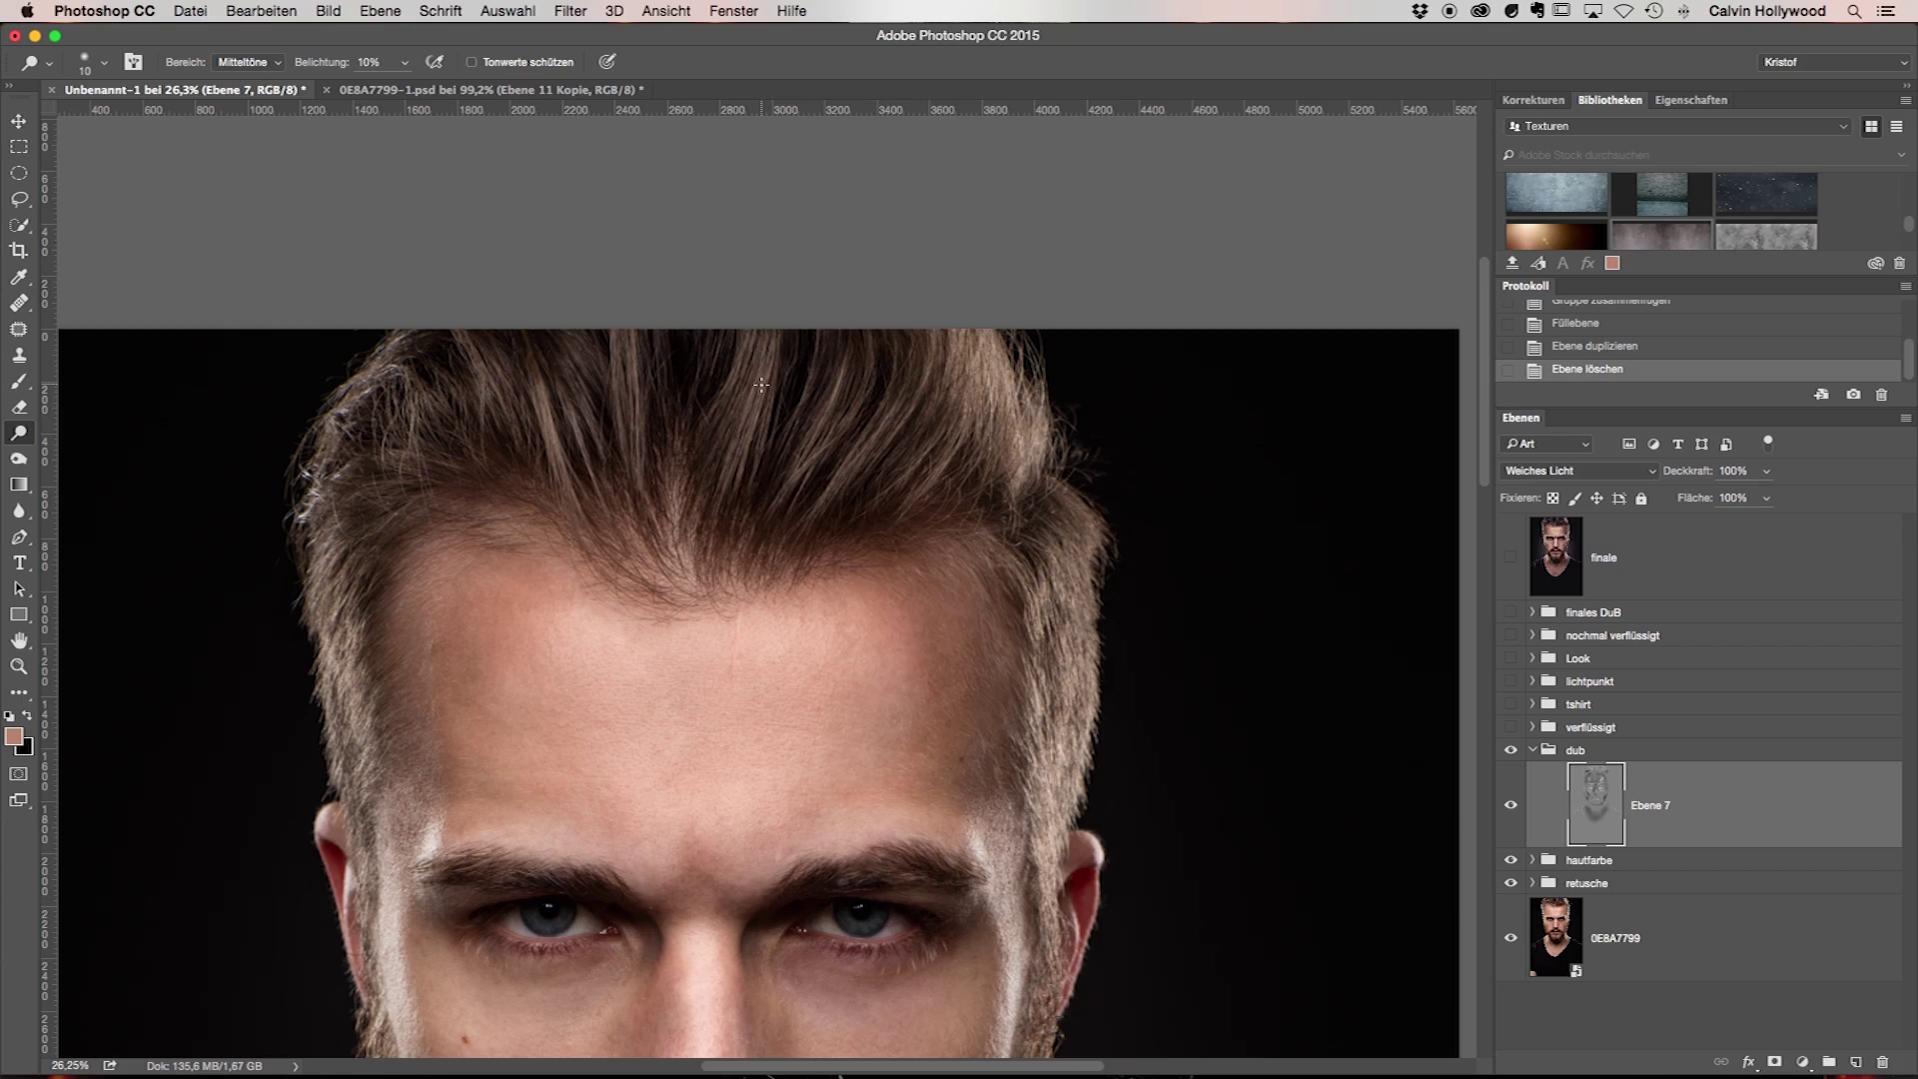
Dodge several hair strands on Ebene 7, raising the exposure to 55%
drag(771, 357, 709, 479)
drag(302, 68, 350, 68)
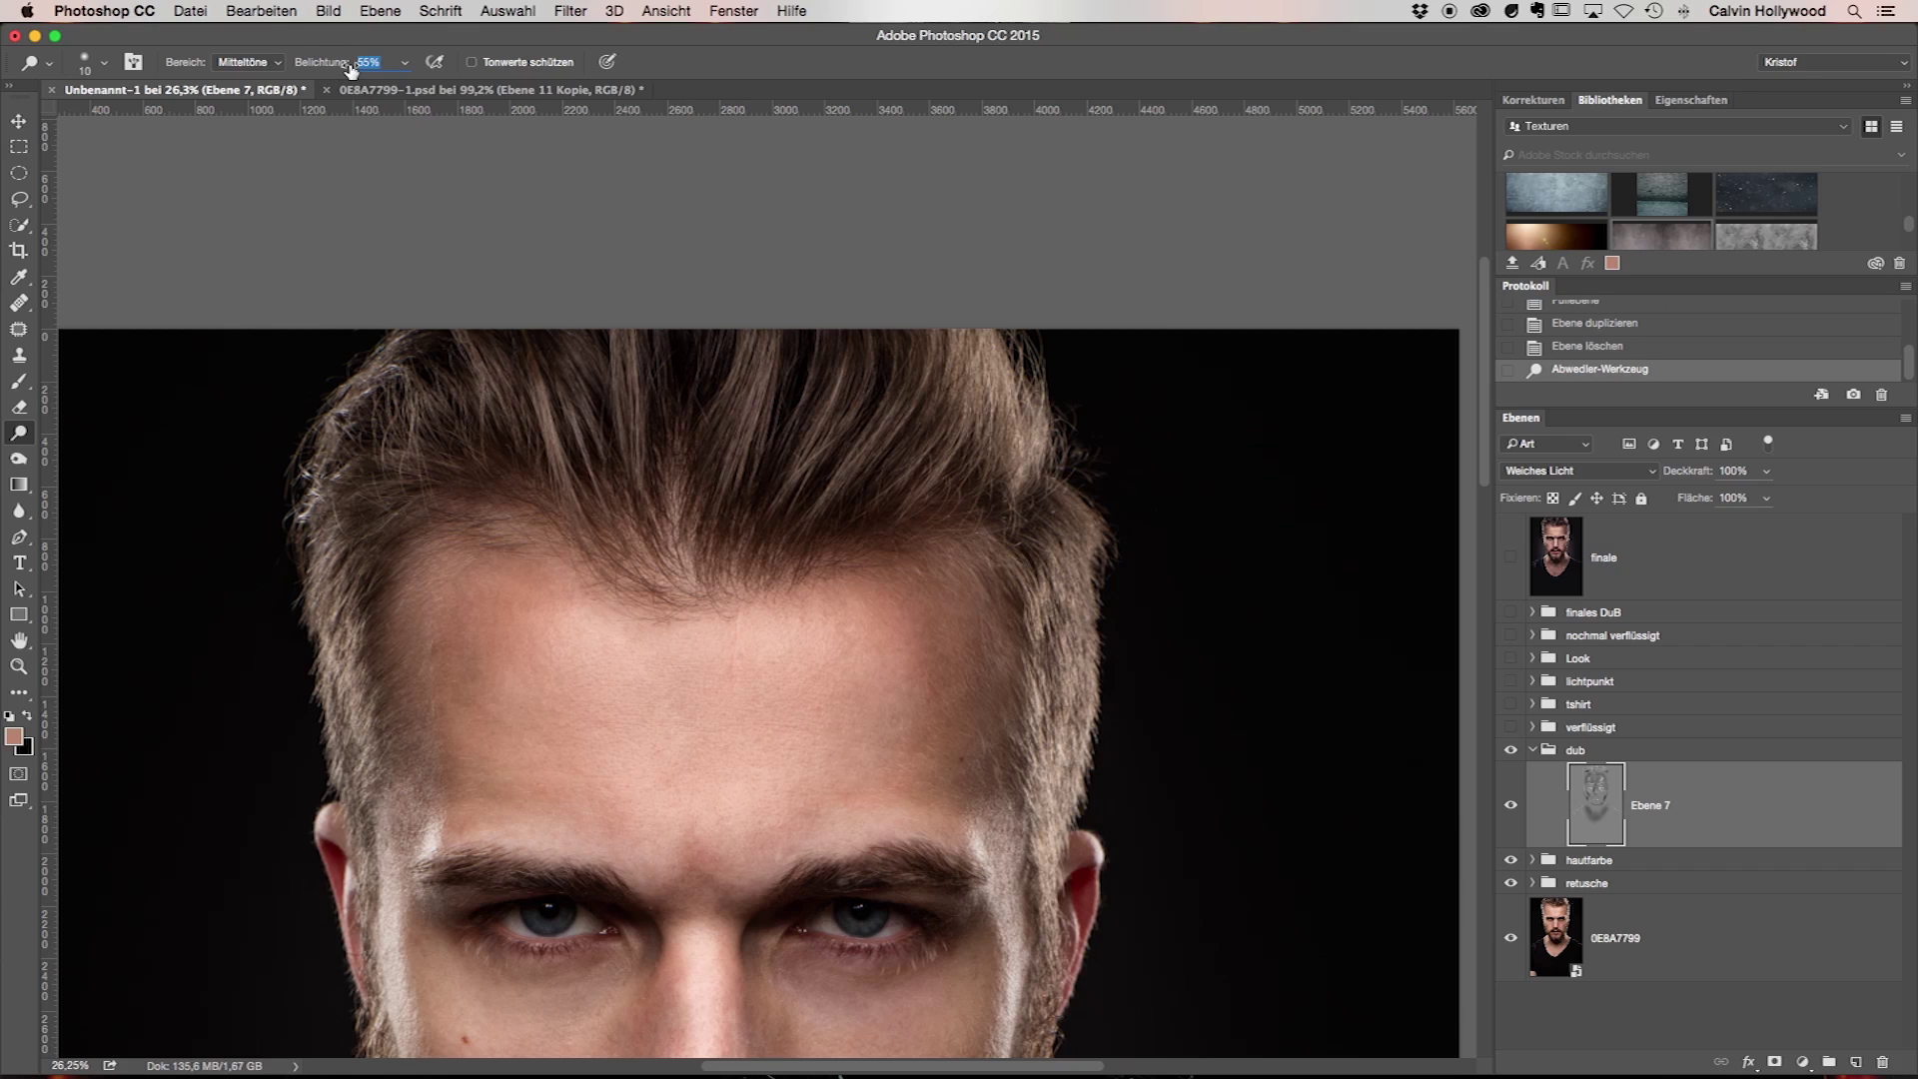
drag(736, 411, 763, 370)
drag(664, 451, 911, 389)
drag(790, 544, 919, 370)
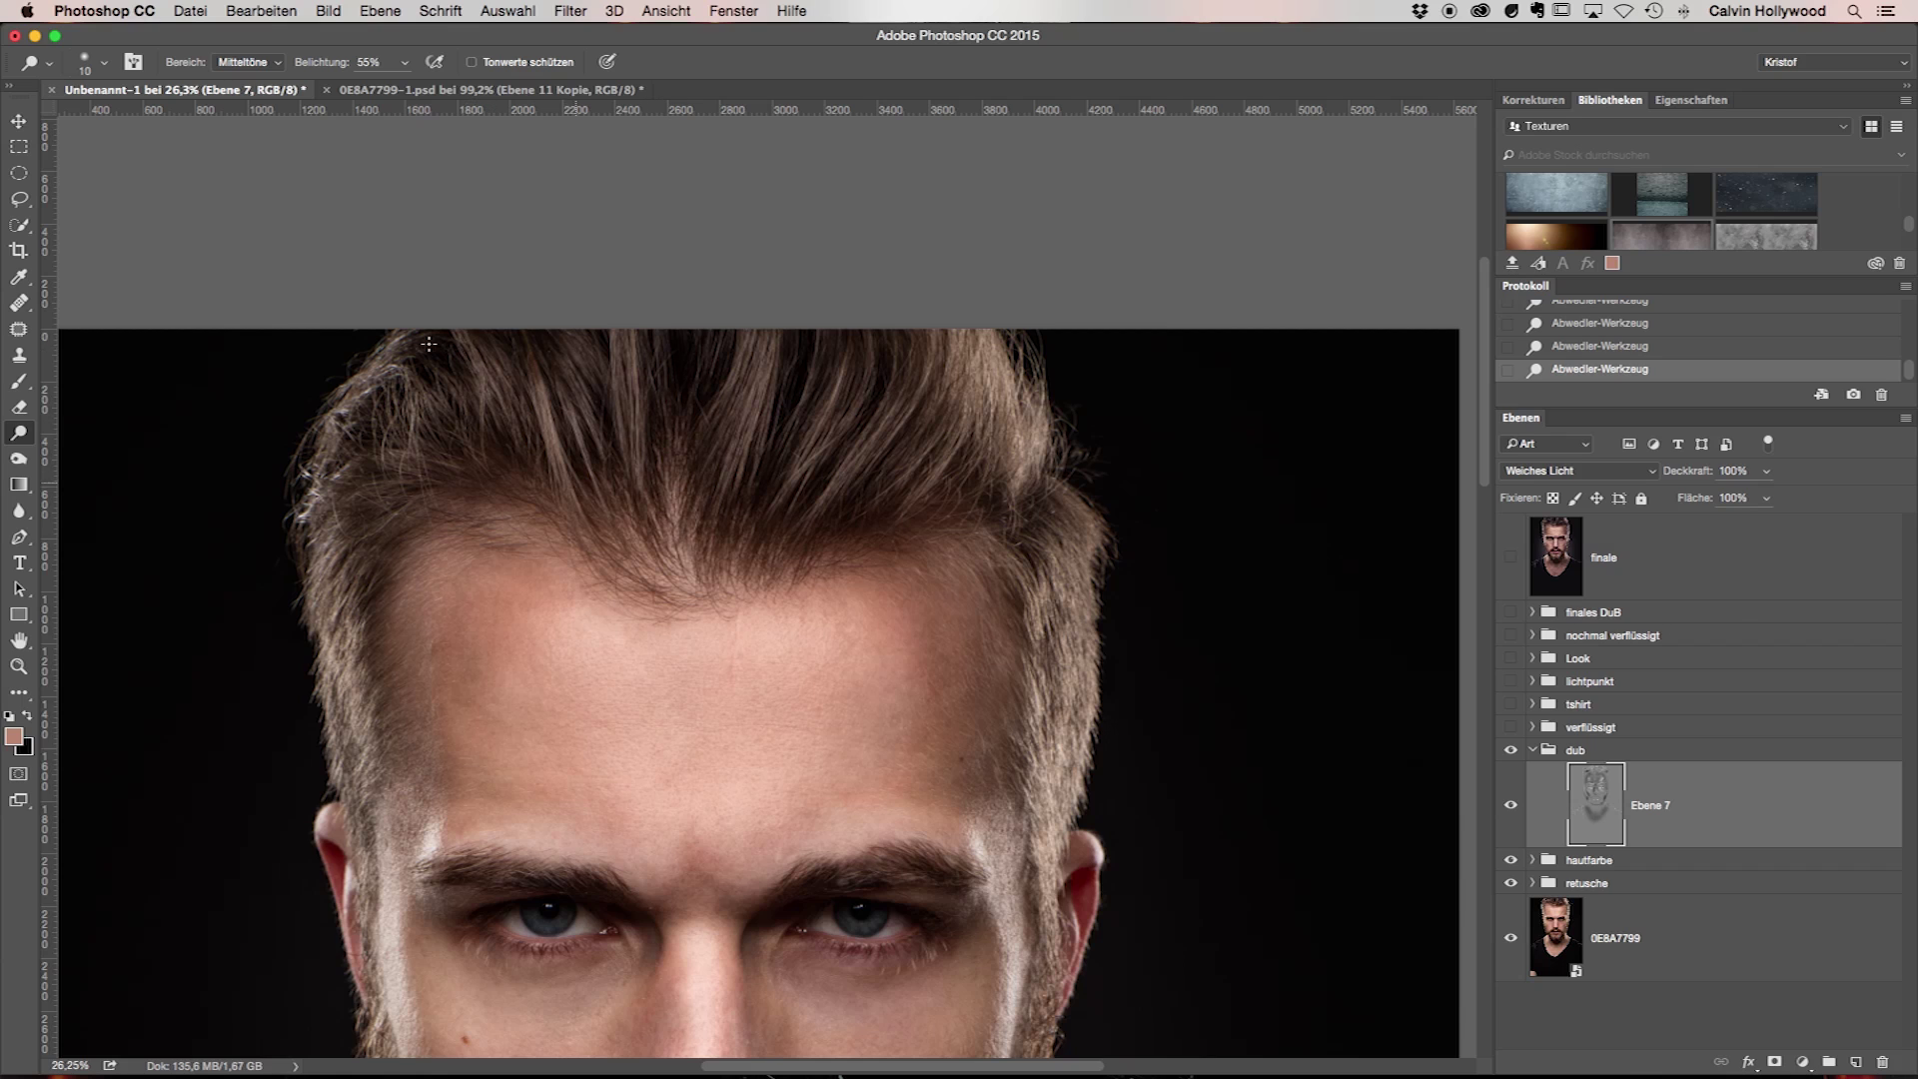
drag(1726, 407, 1754, 732)
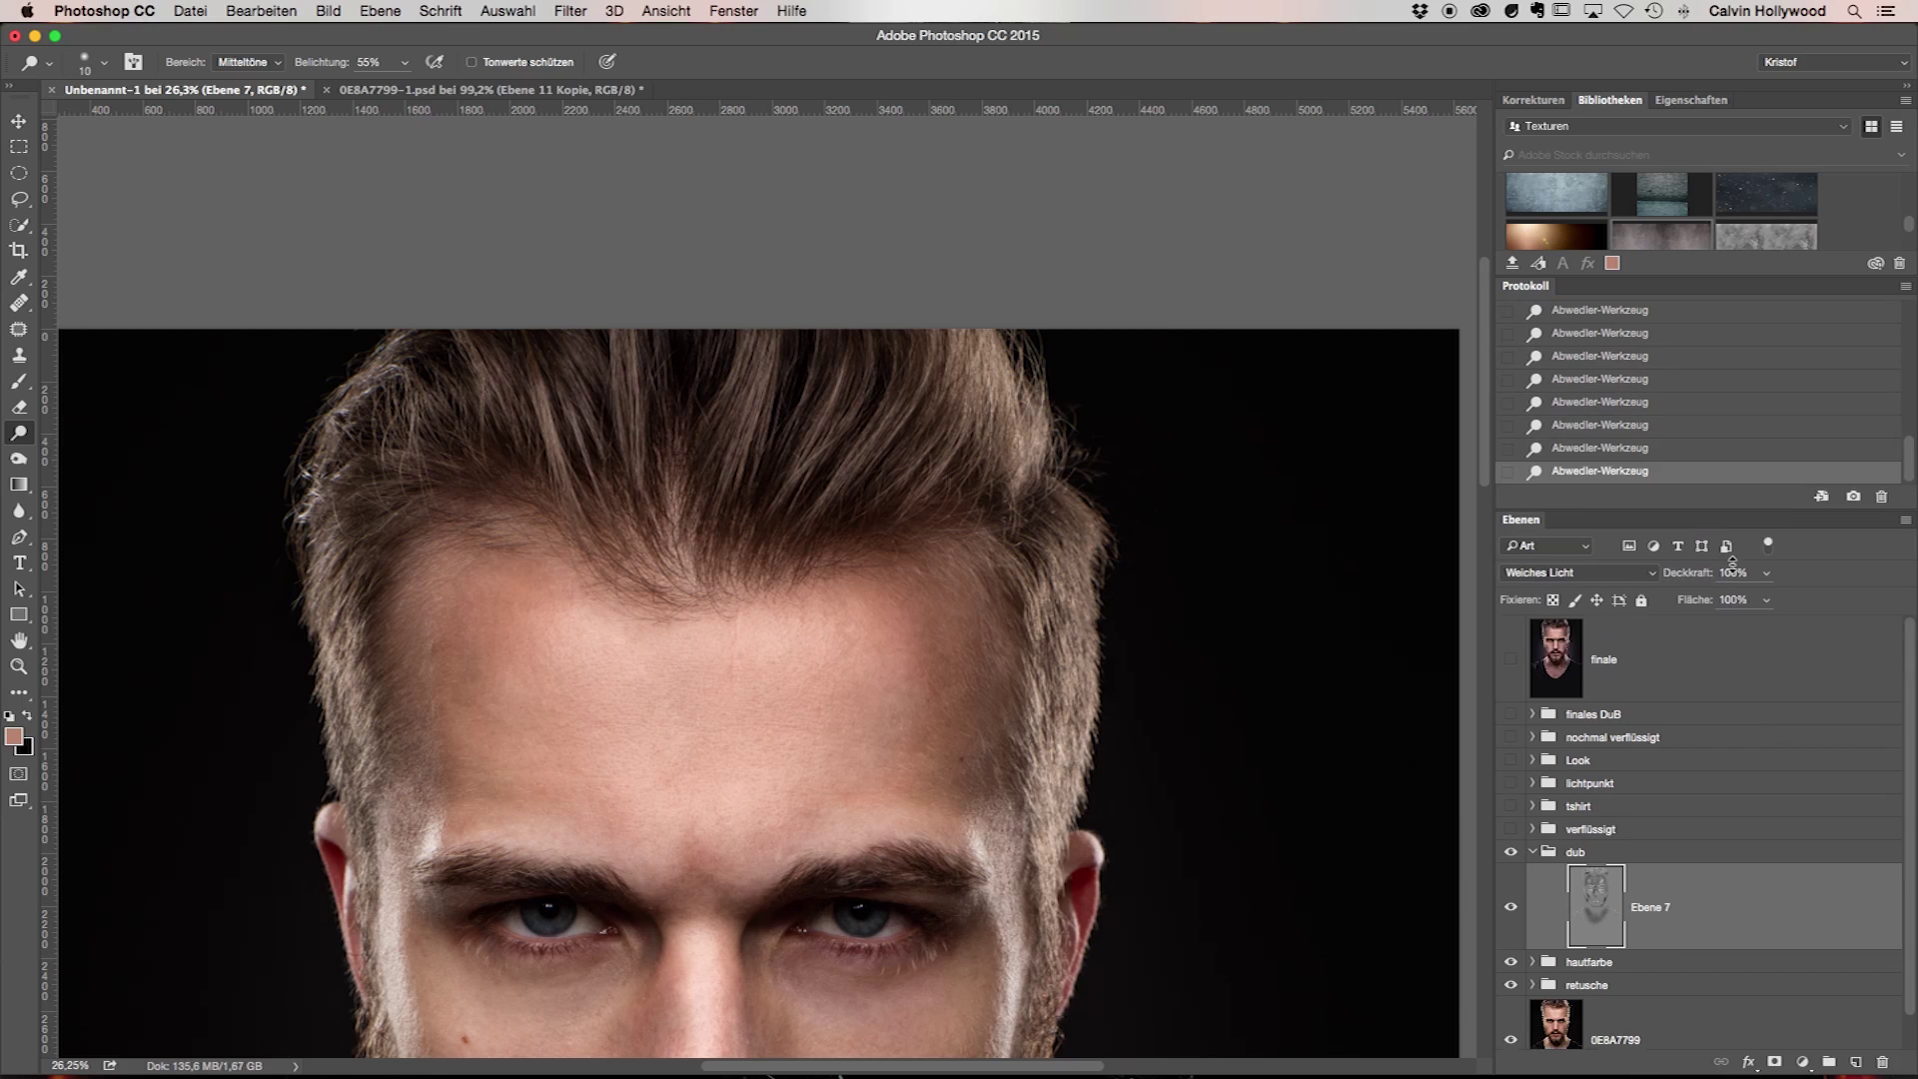
Step between pre-dodge and later Dodge Tool history states, ending on the latest
click(1678, 385)
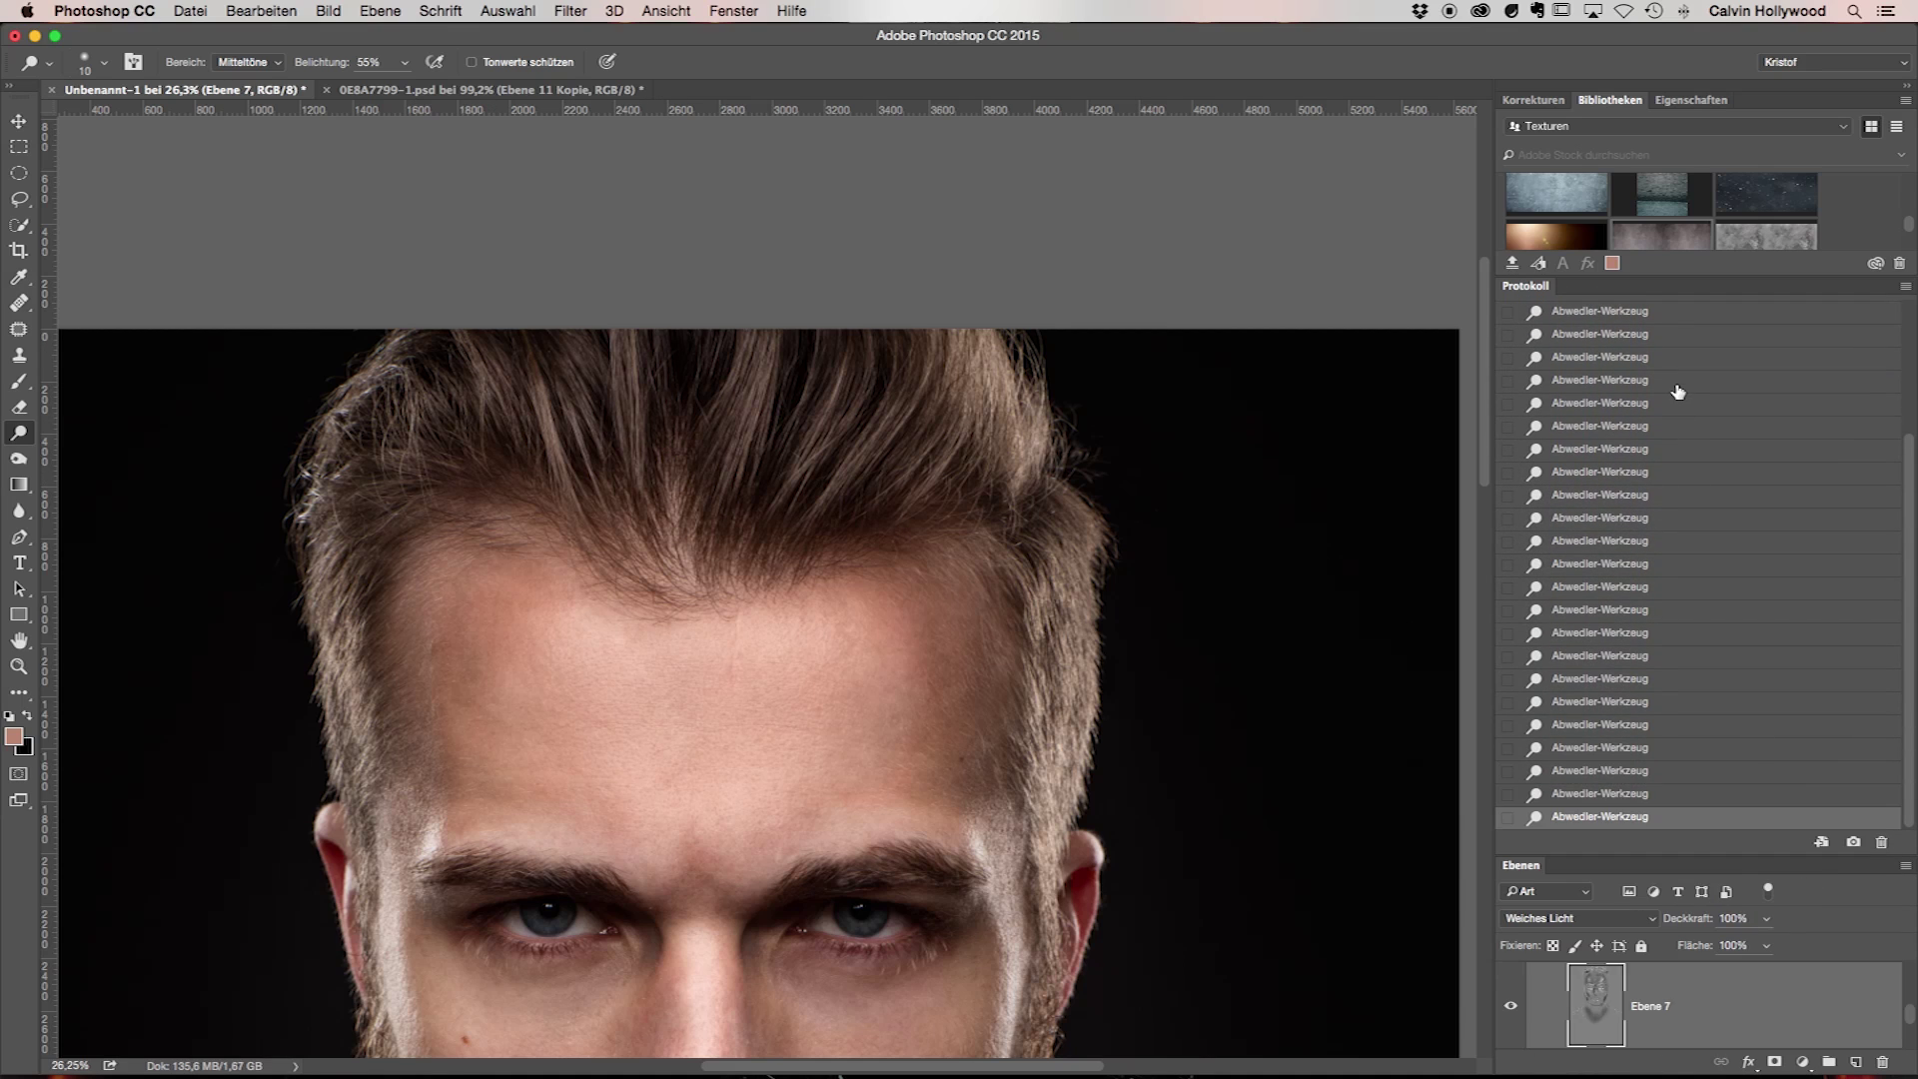
click(1666, 819)
scroll(1655, 670, up, 10)
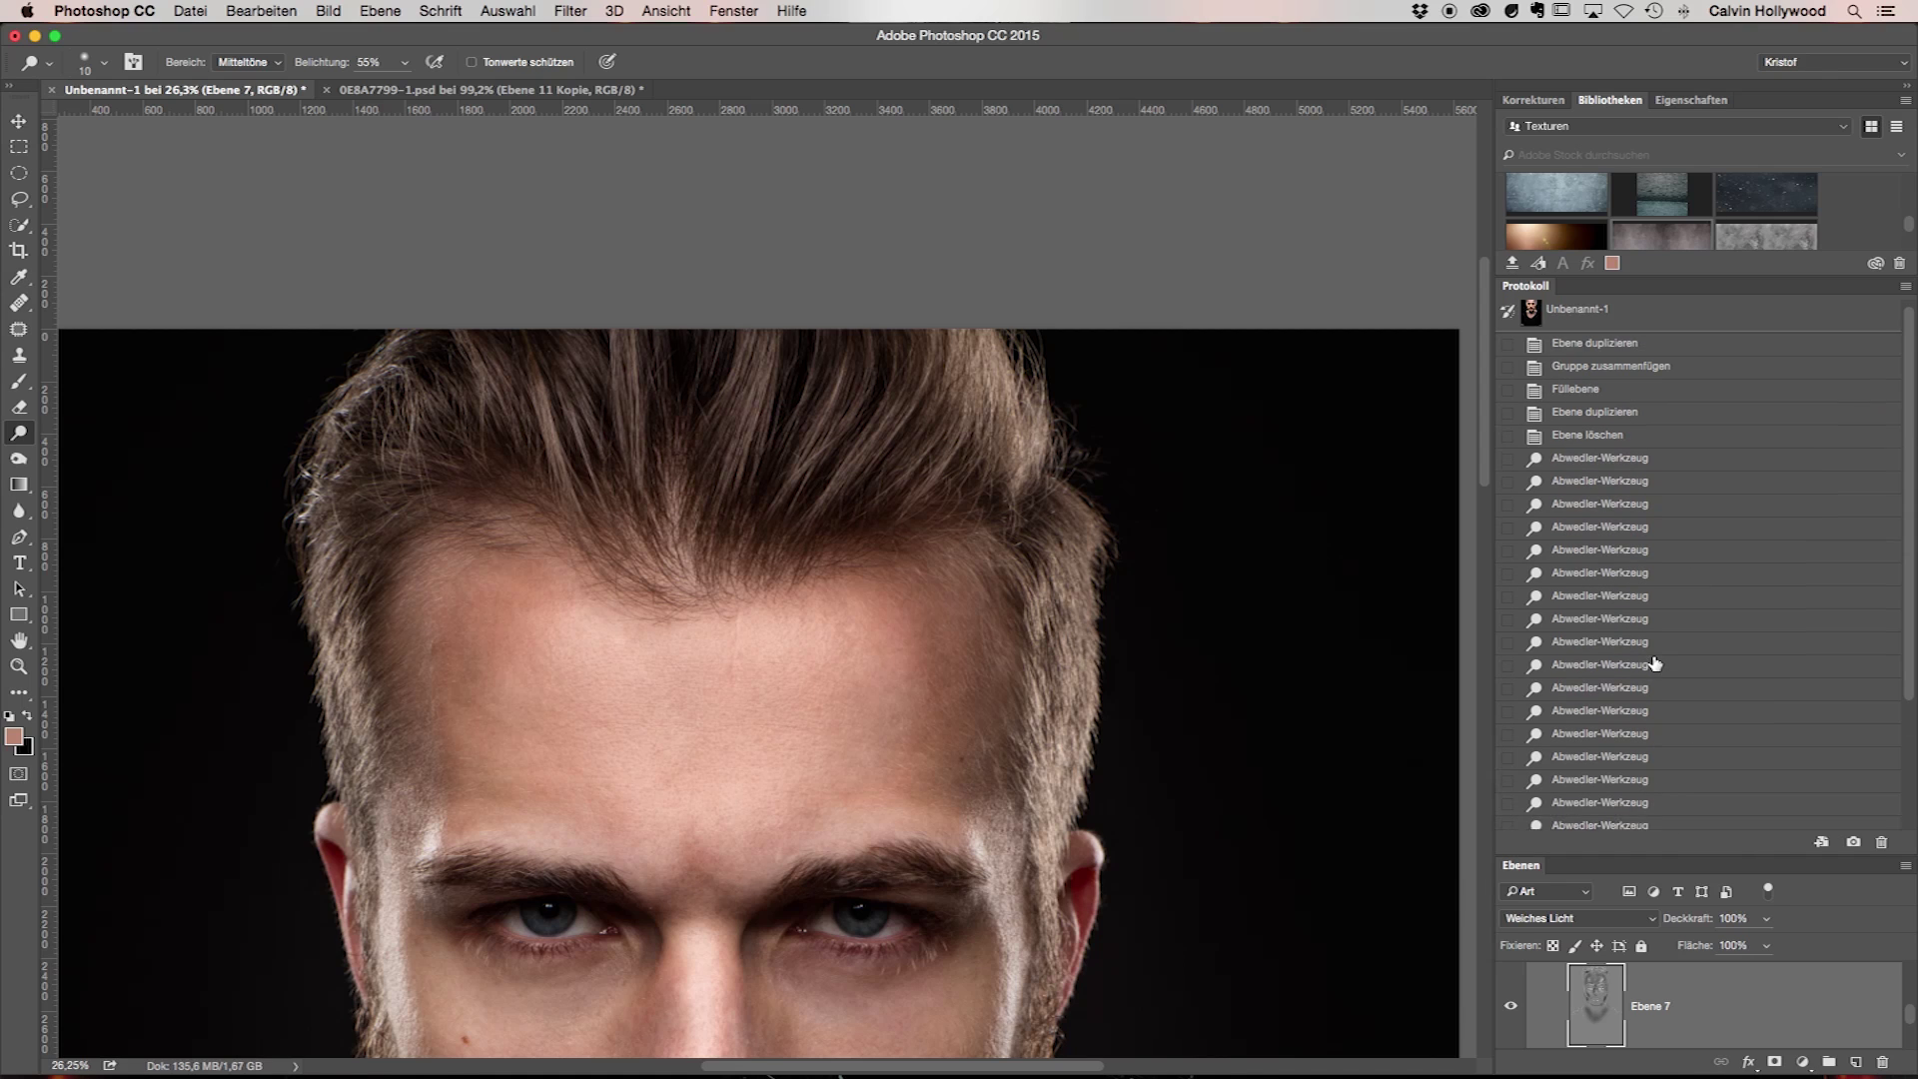
click(1639, 444)
click(1666, 811)
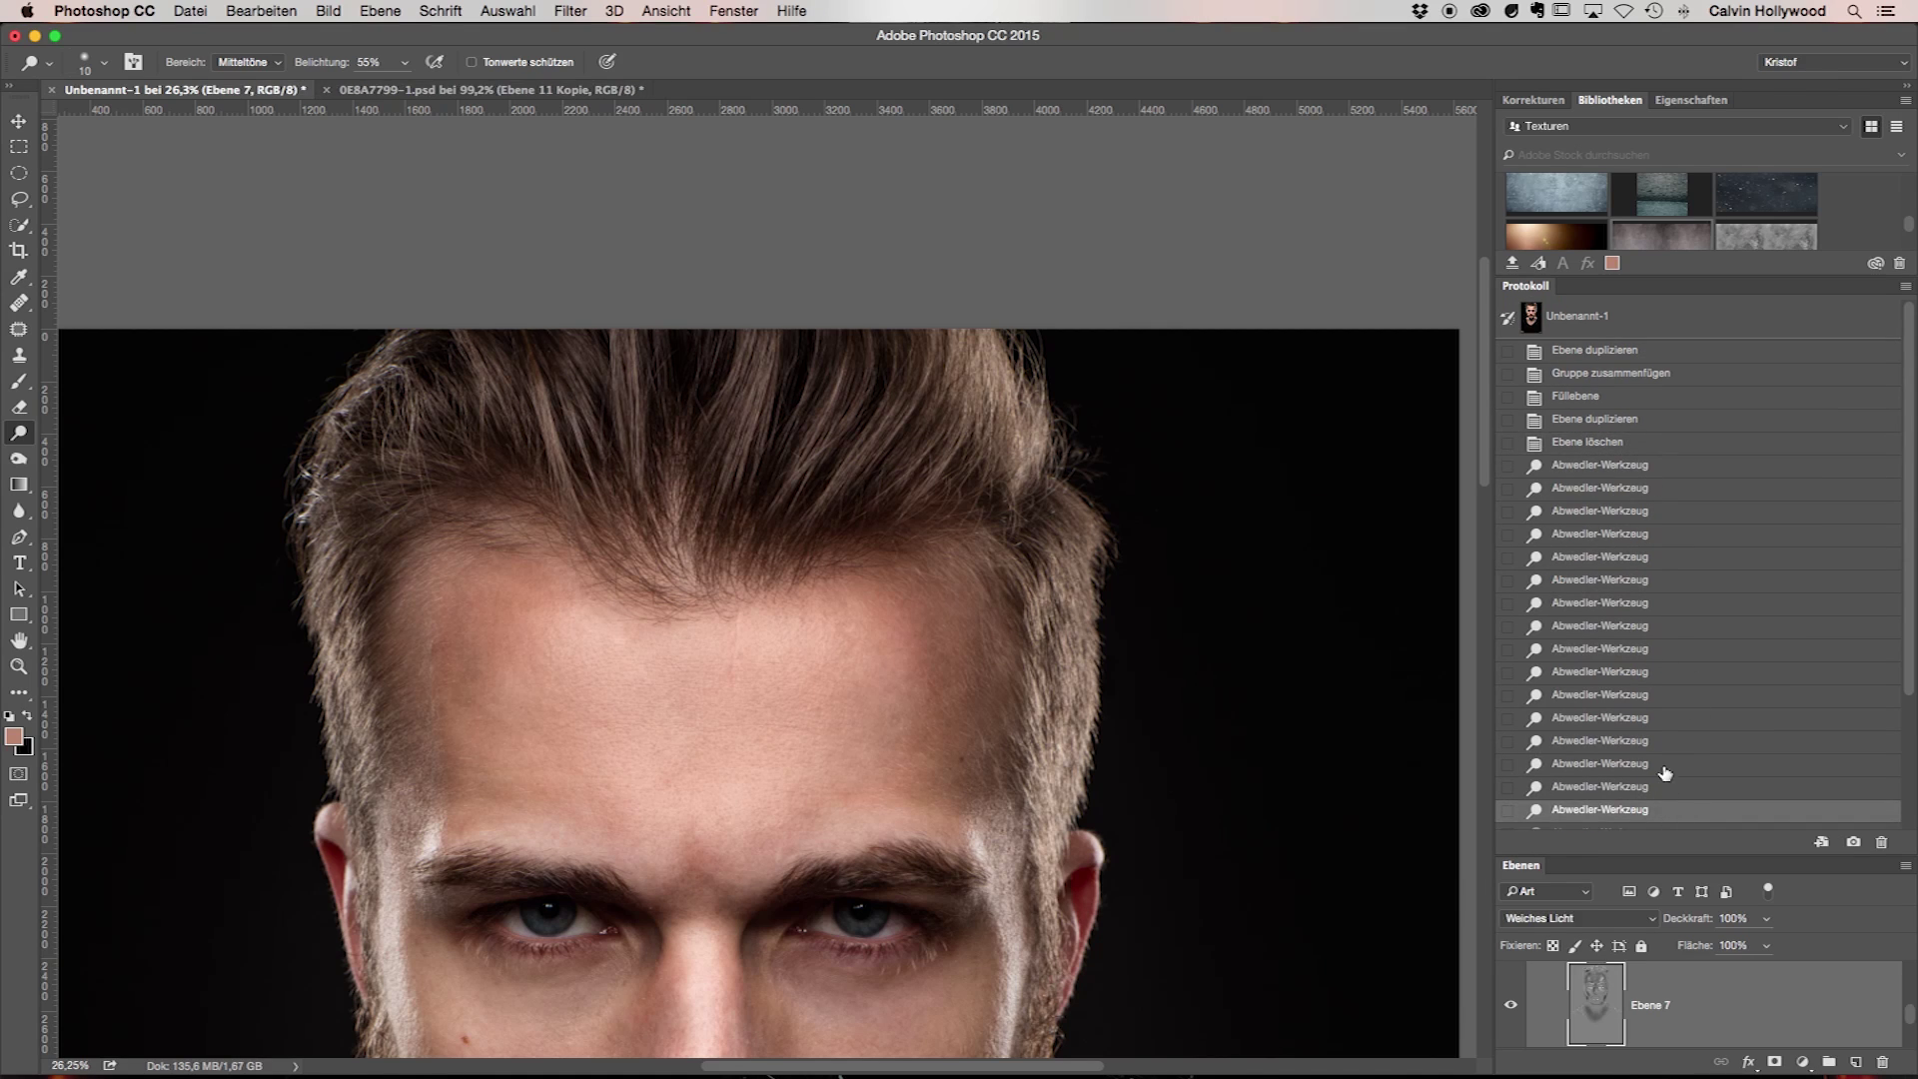
scroll(1658, 684, down, 5)
click(1666, 821)
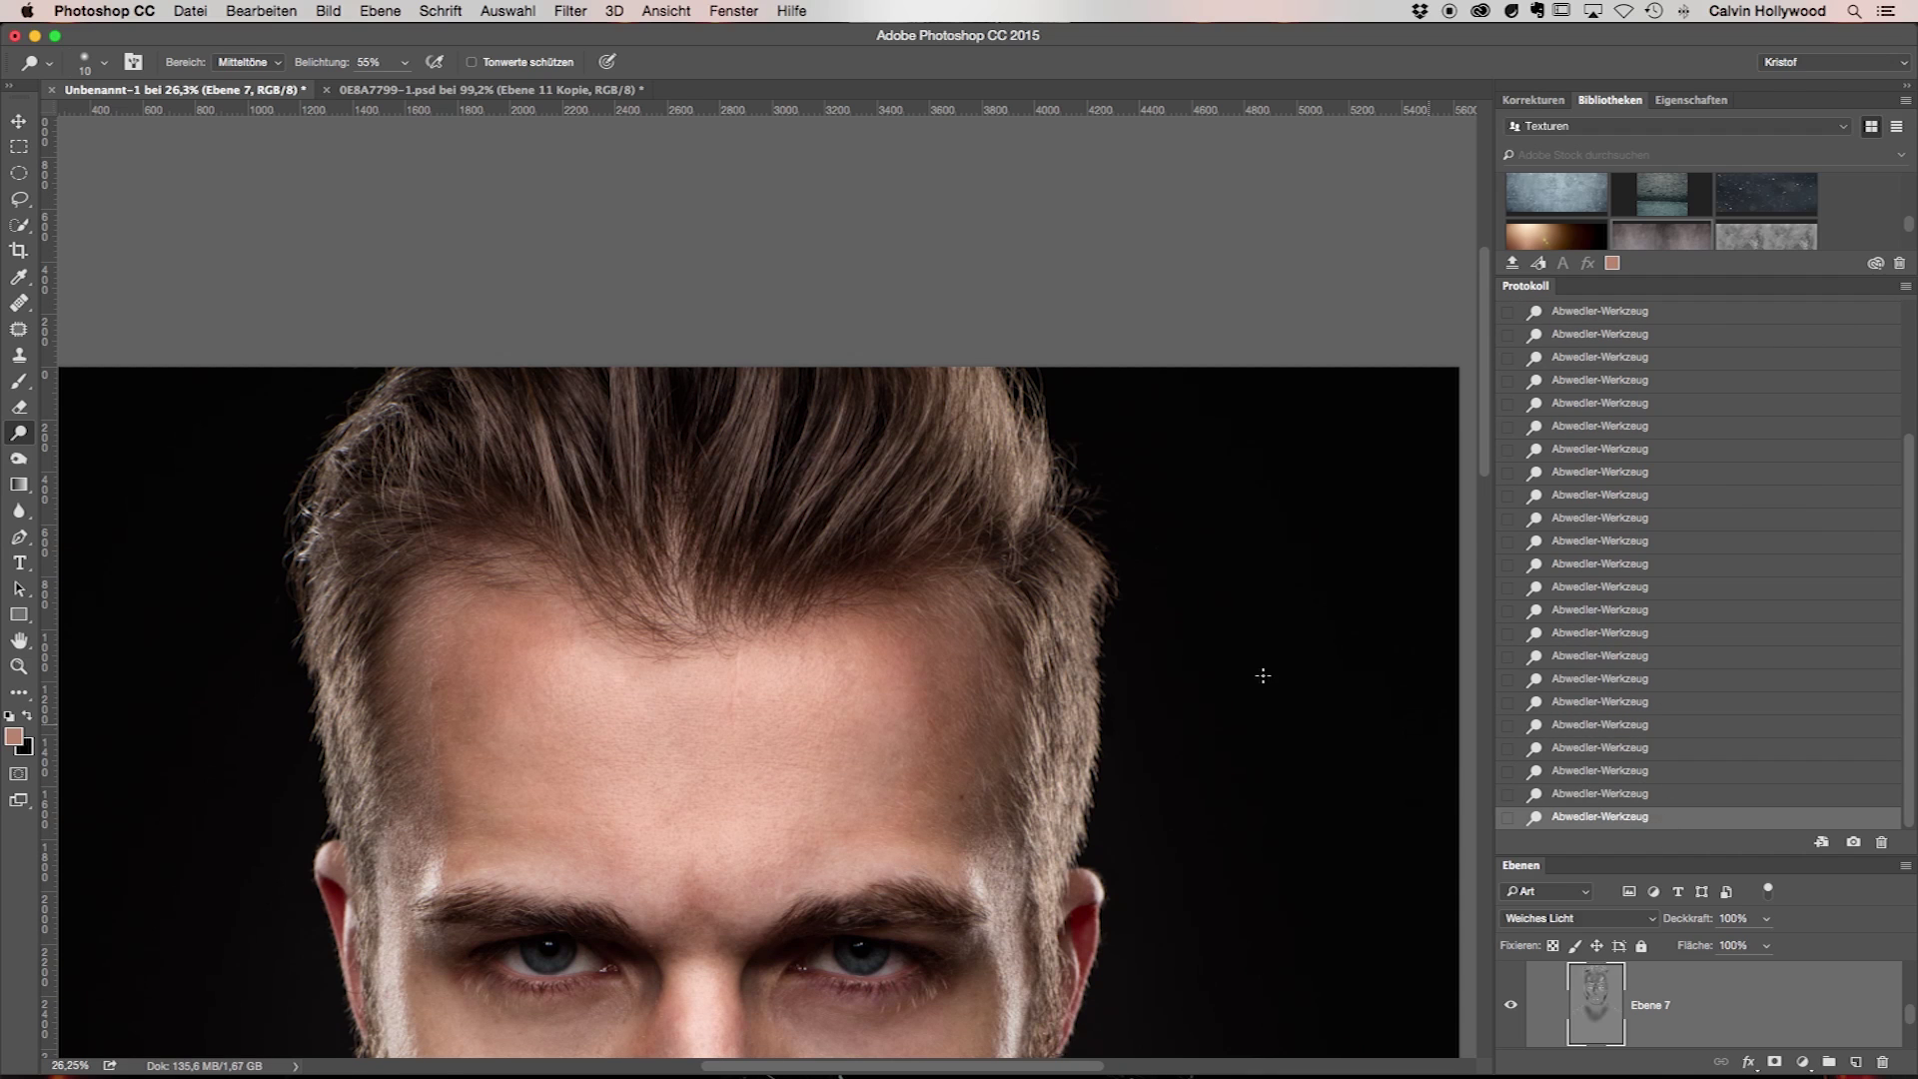
Fit the whole portrait in the window and give the layer list more room
key(super+minus)
key(super+minus)
key(super+0)
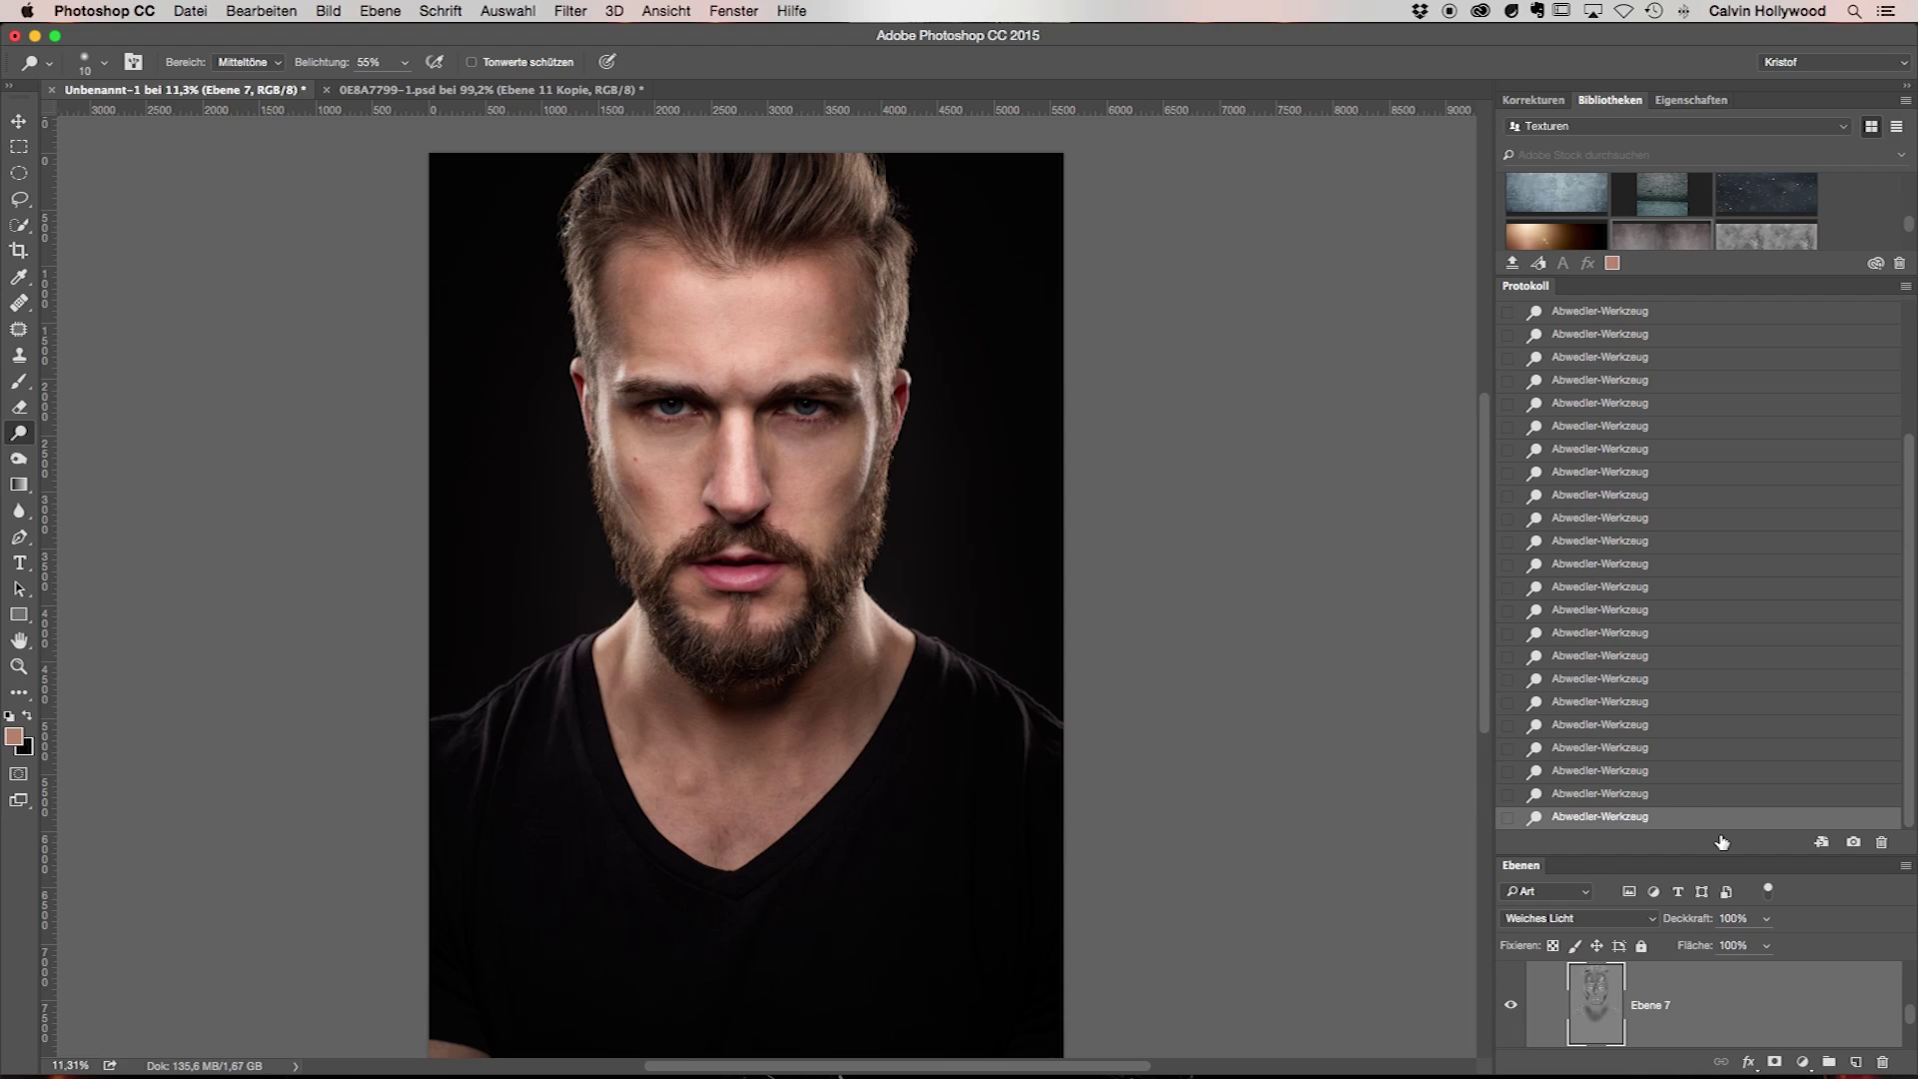
scroll(667, 318, down, 3)
scroll(666, 318, down, 3)
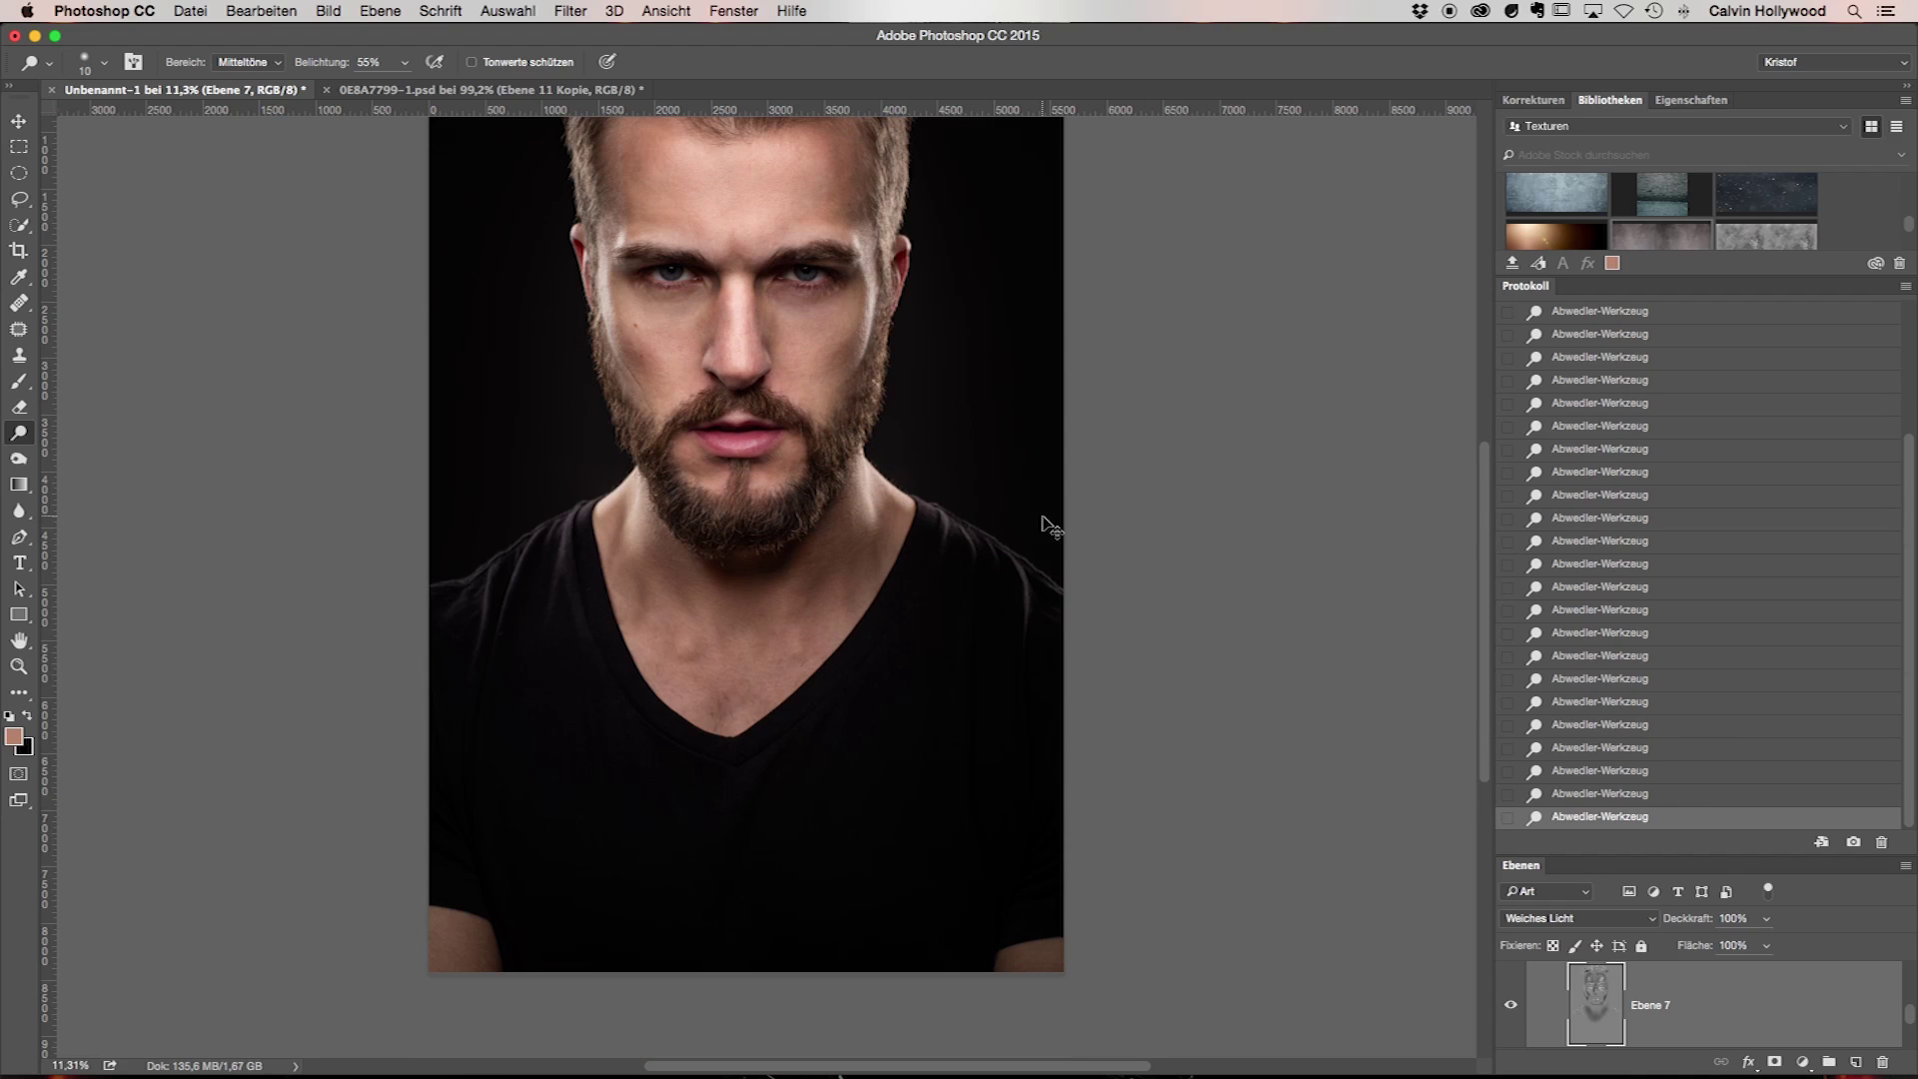
scroll(1042, 516, up, 2)
scroll(1042, 520, up, 2)
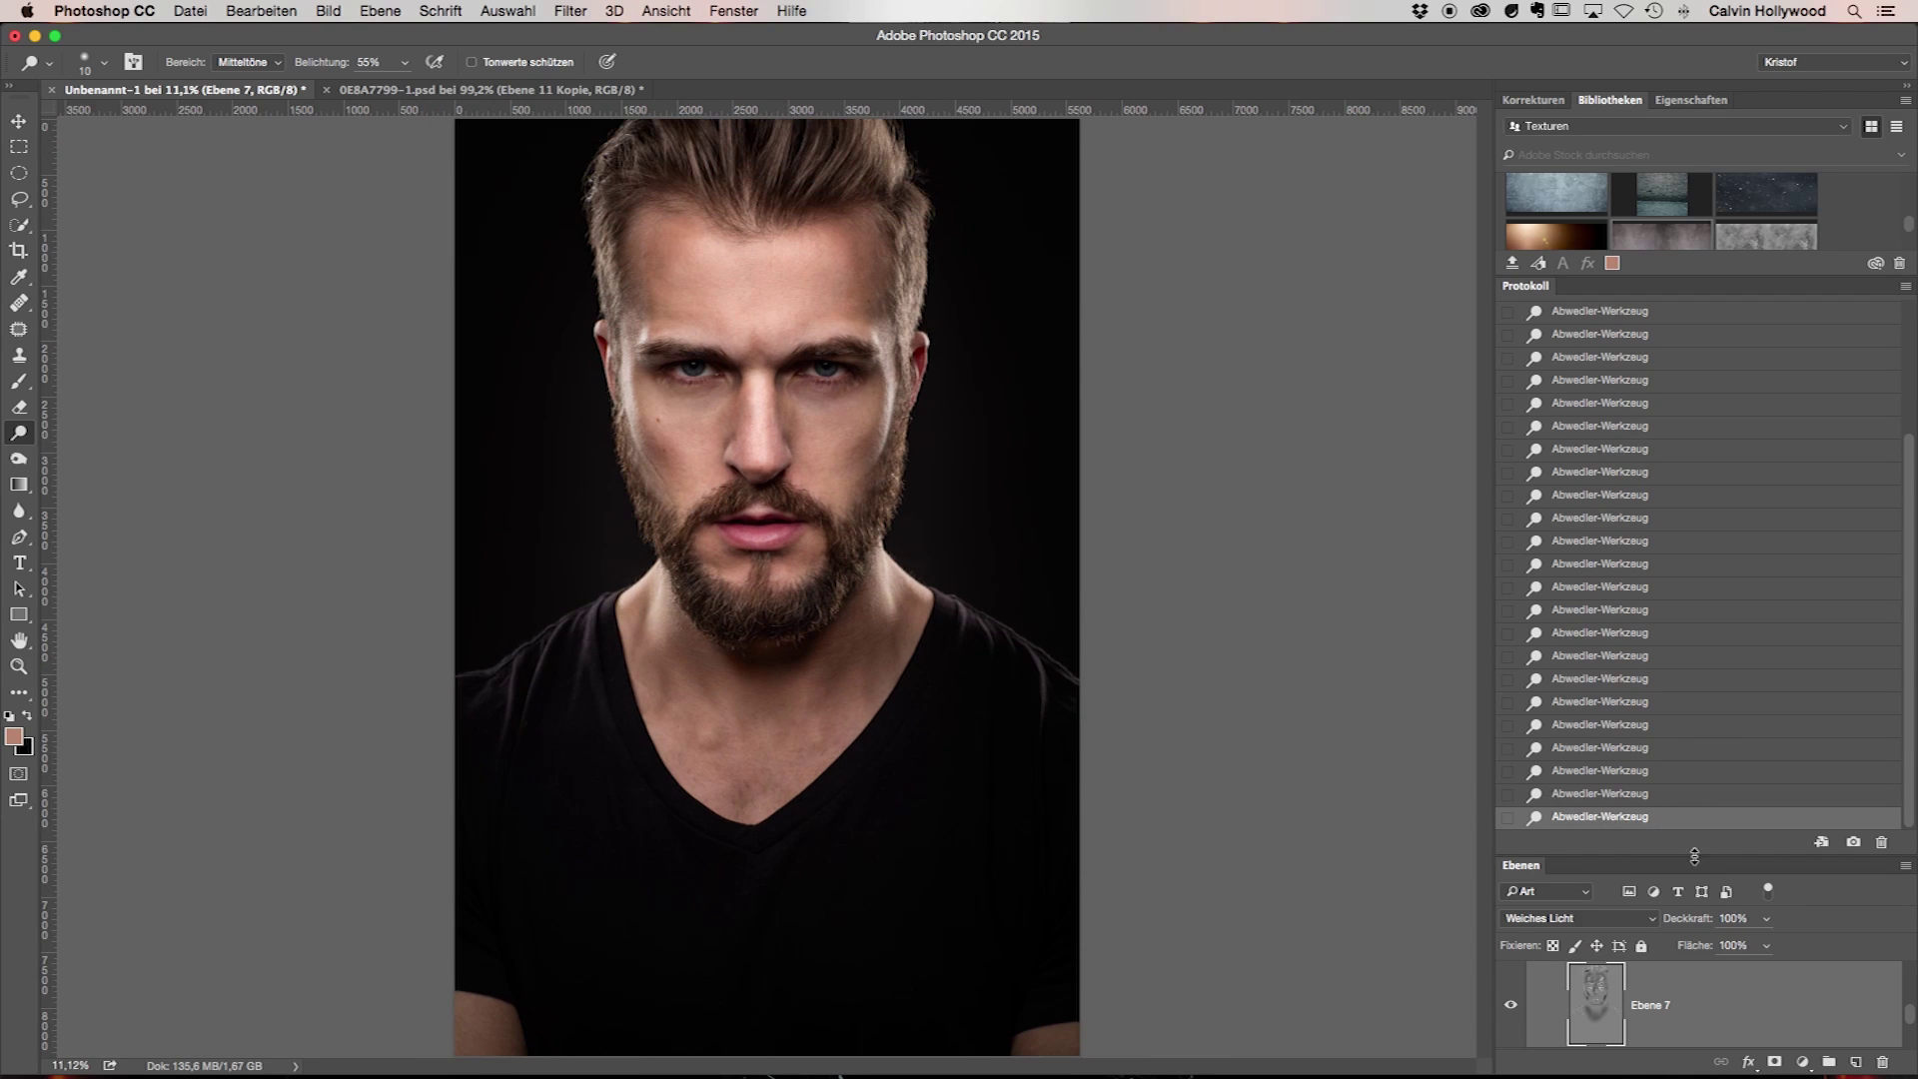
drag(1694, 856, 1693, 408)
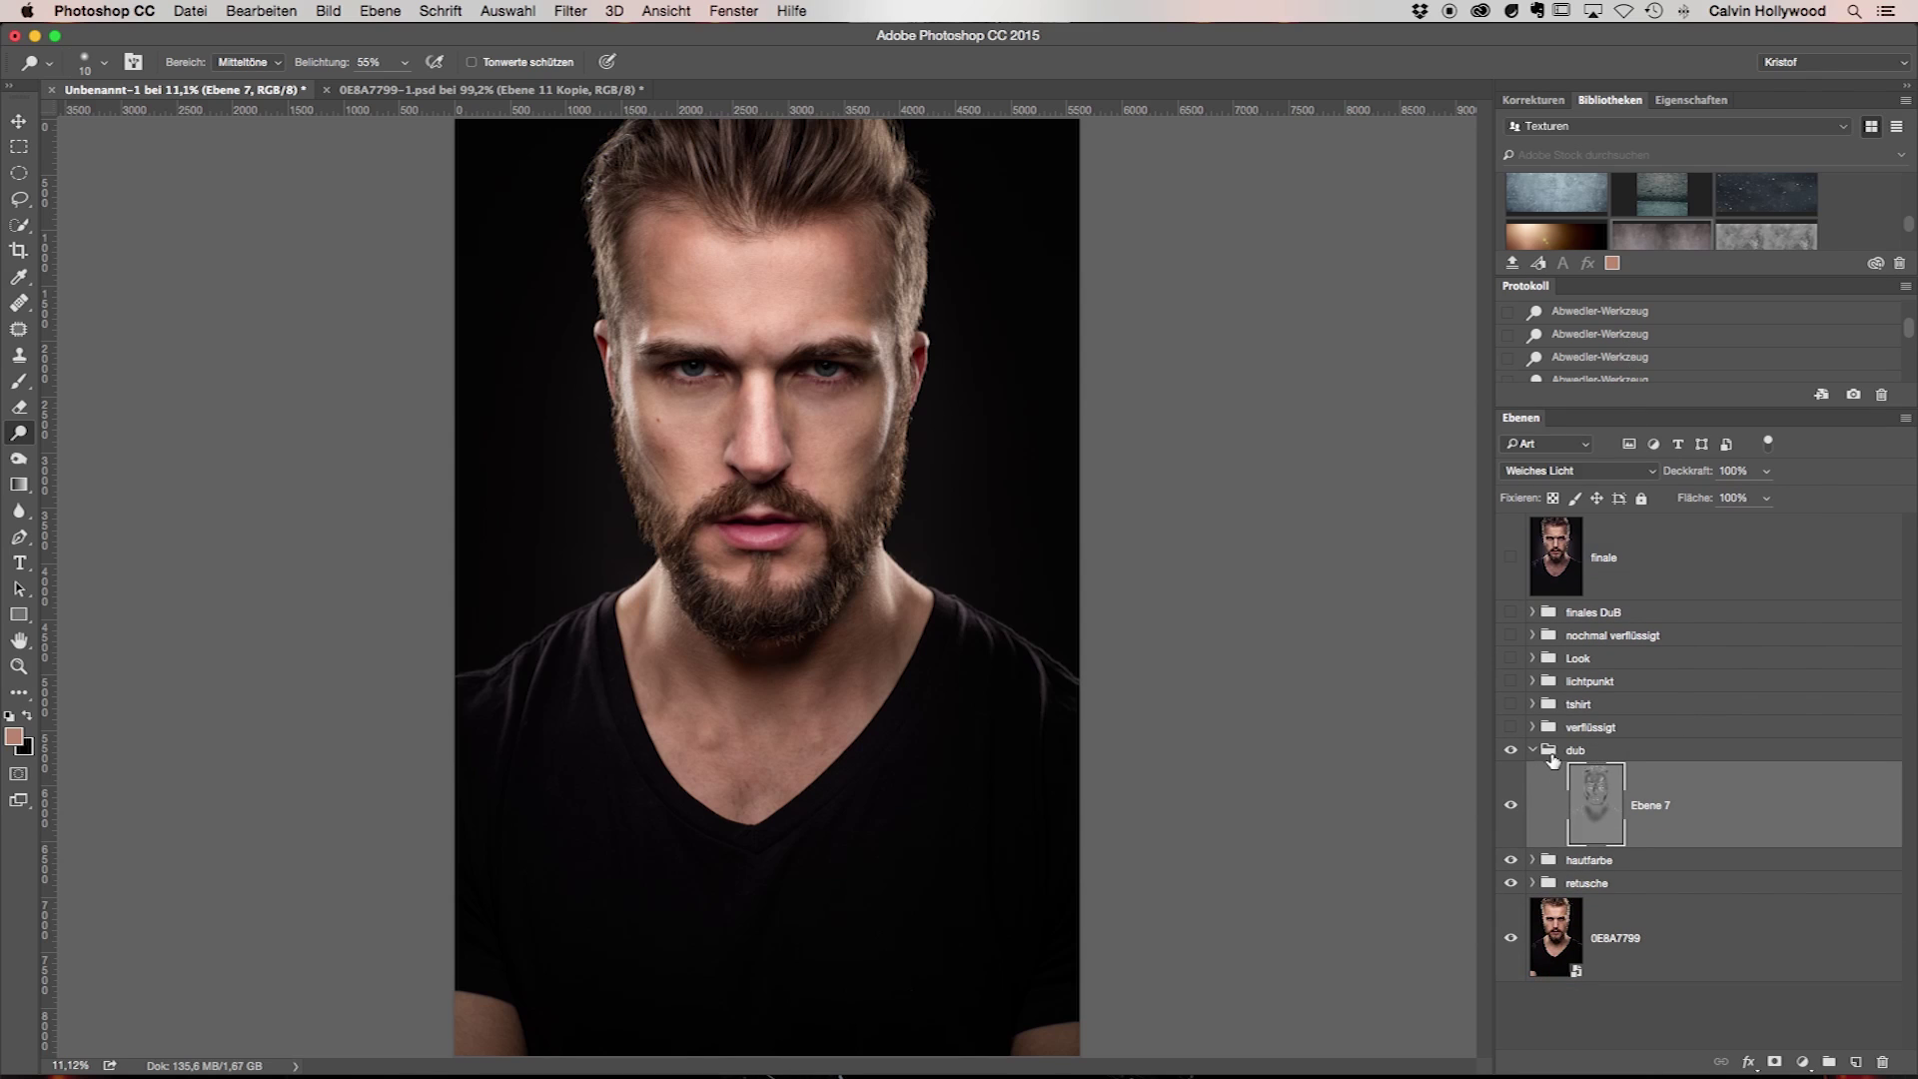
Fold the dub group closed and flick verflüssigt off and on to compare the neck
click(1534, 751)
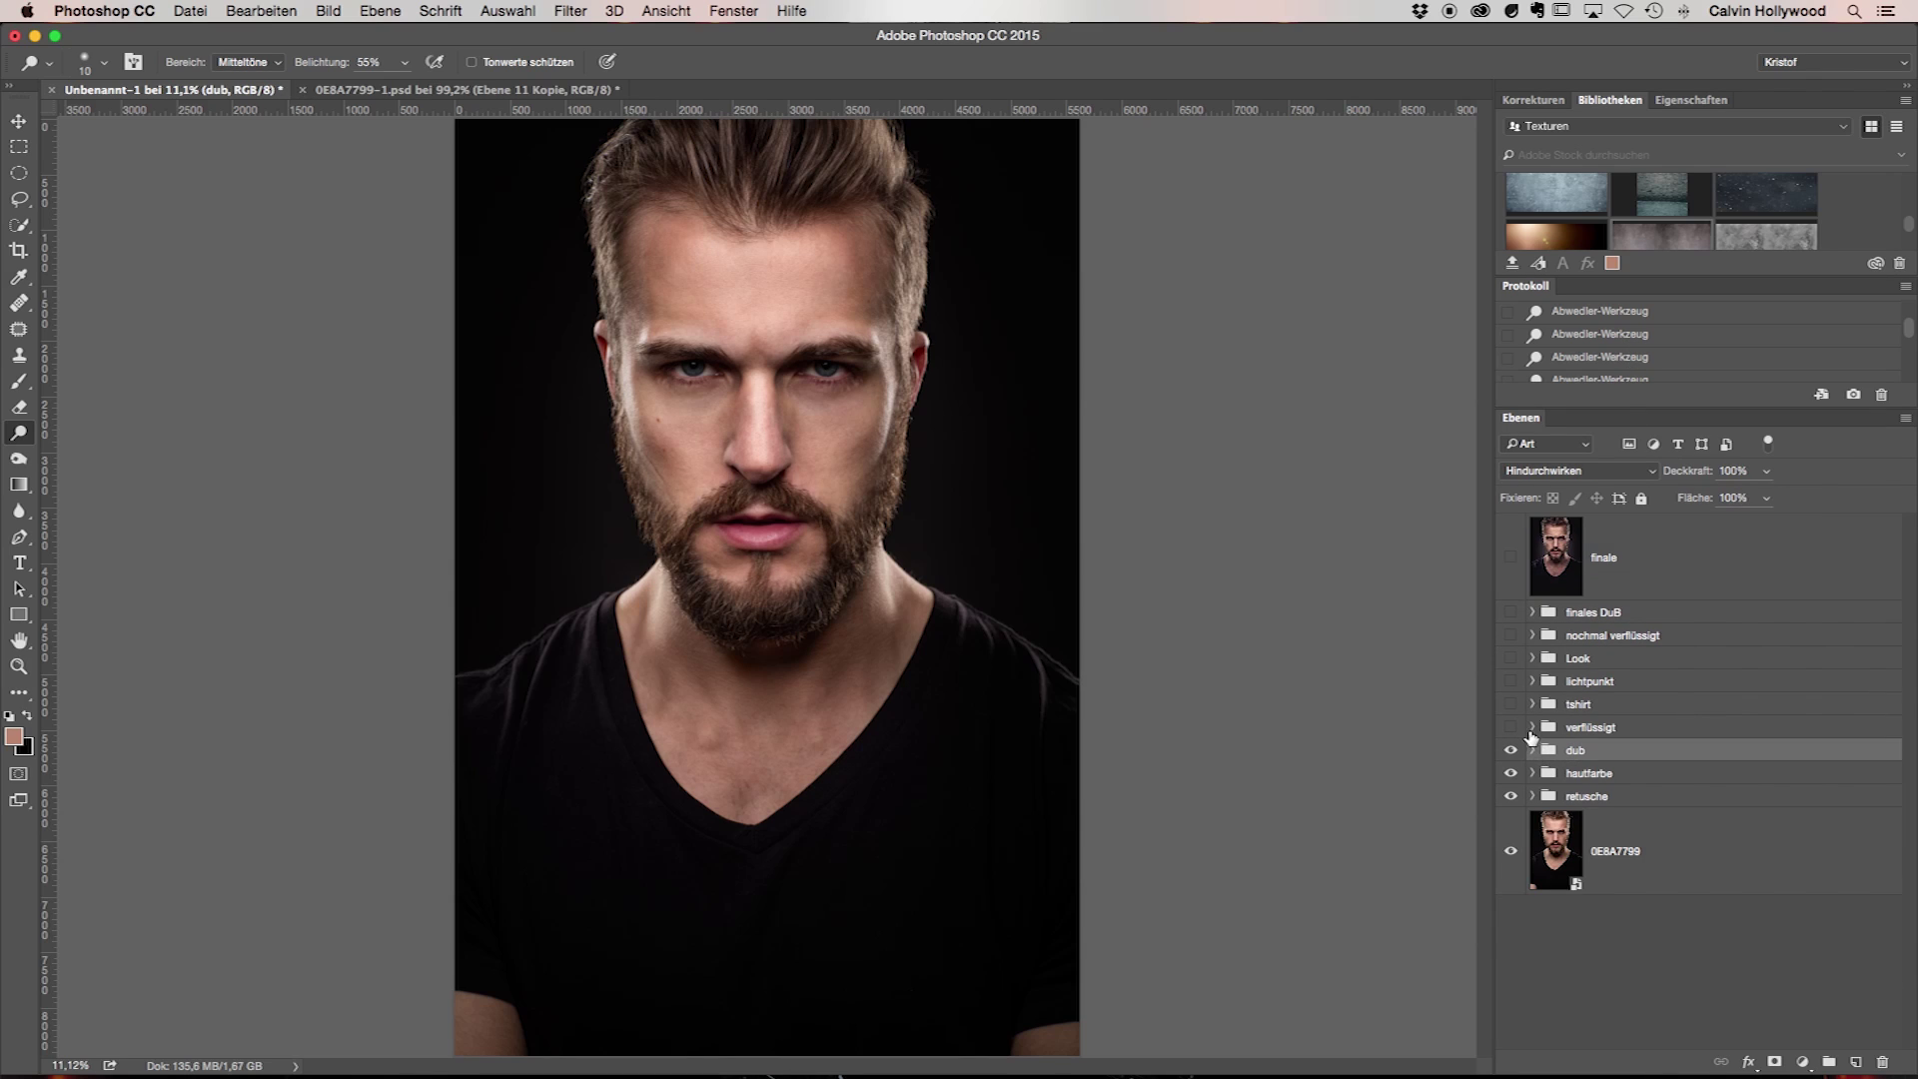
click(1510, 728)
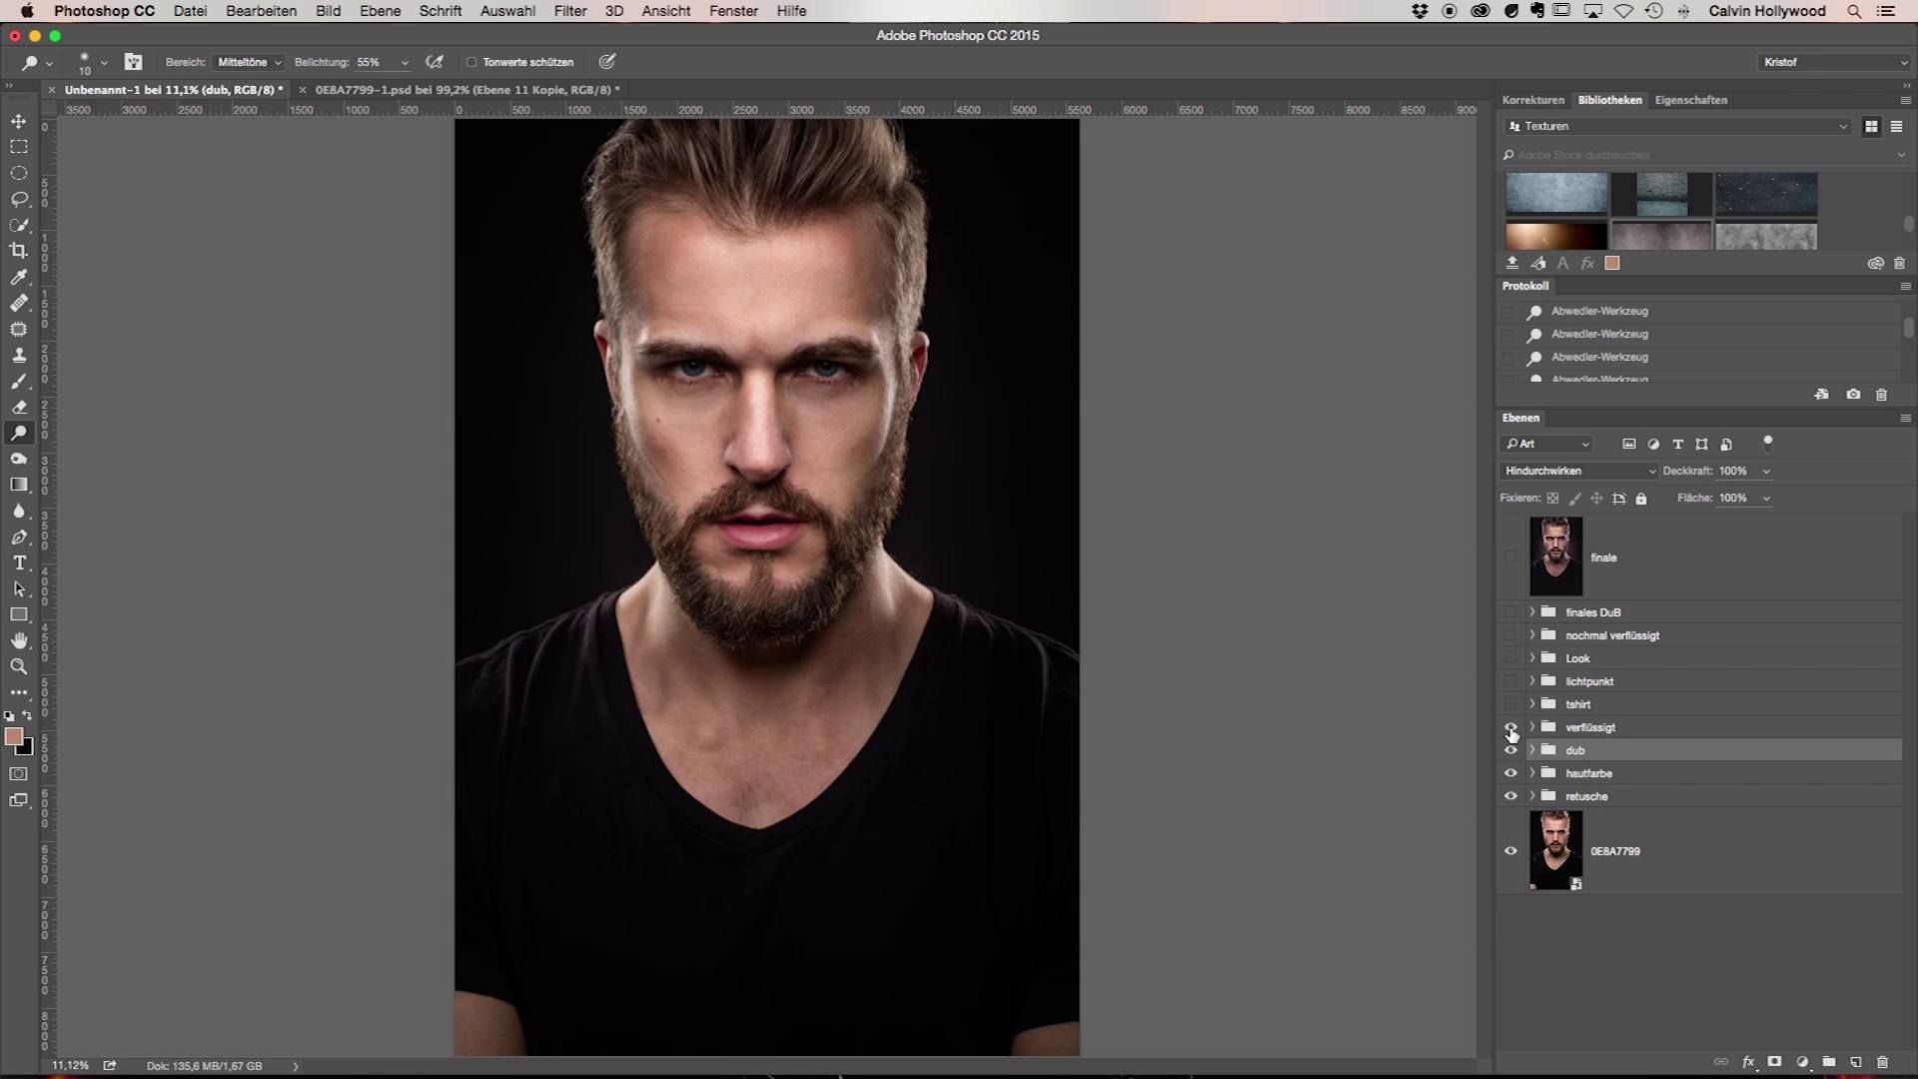
click(1510, 728)
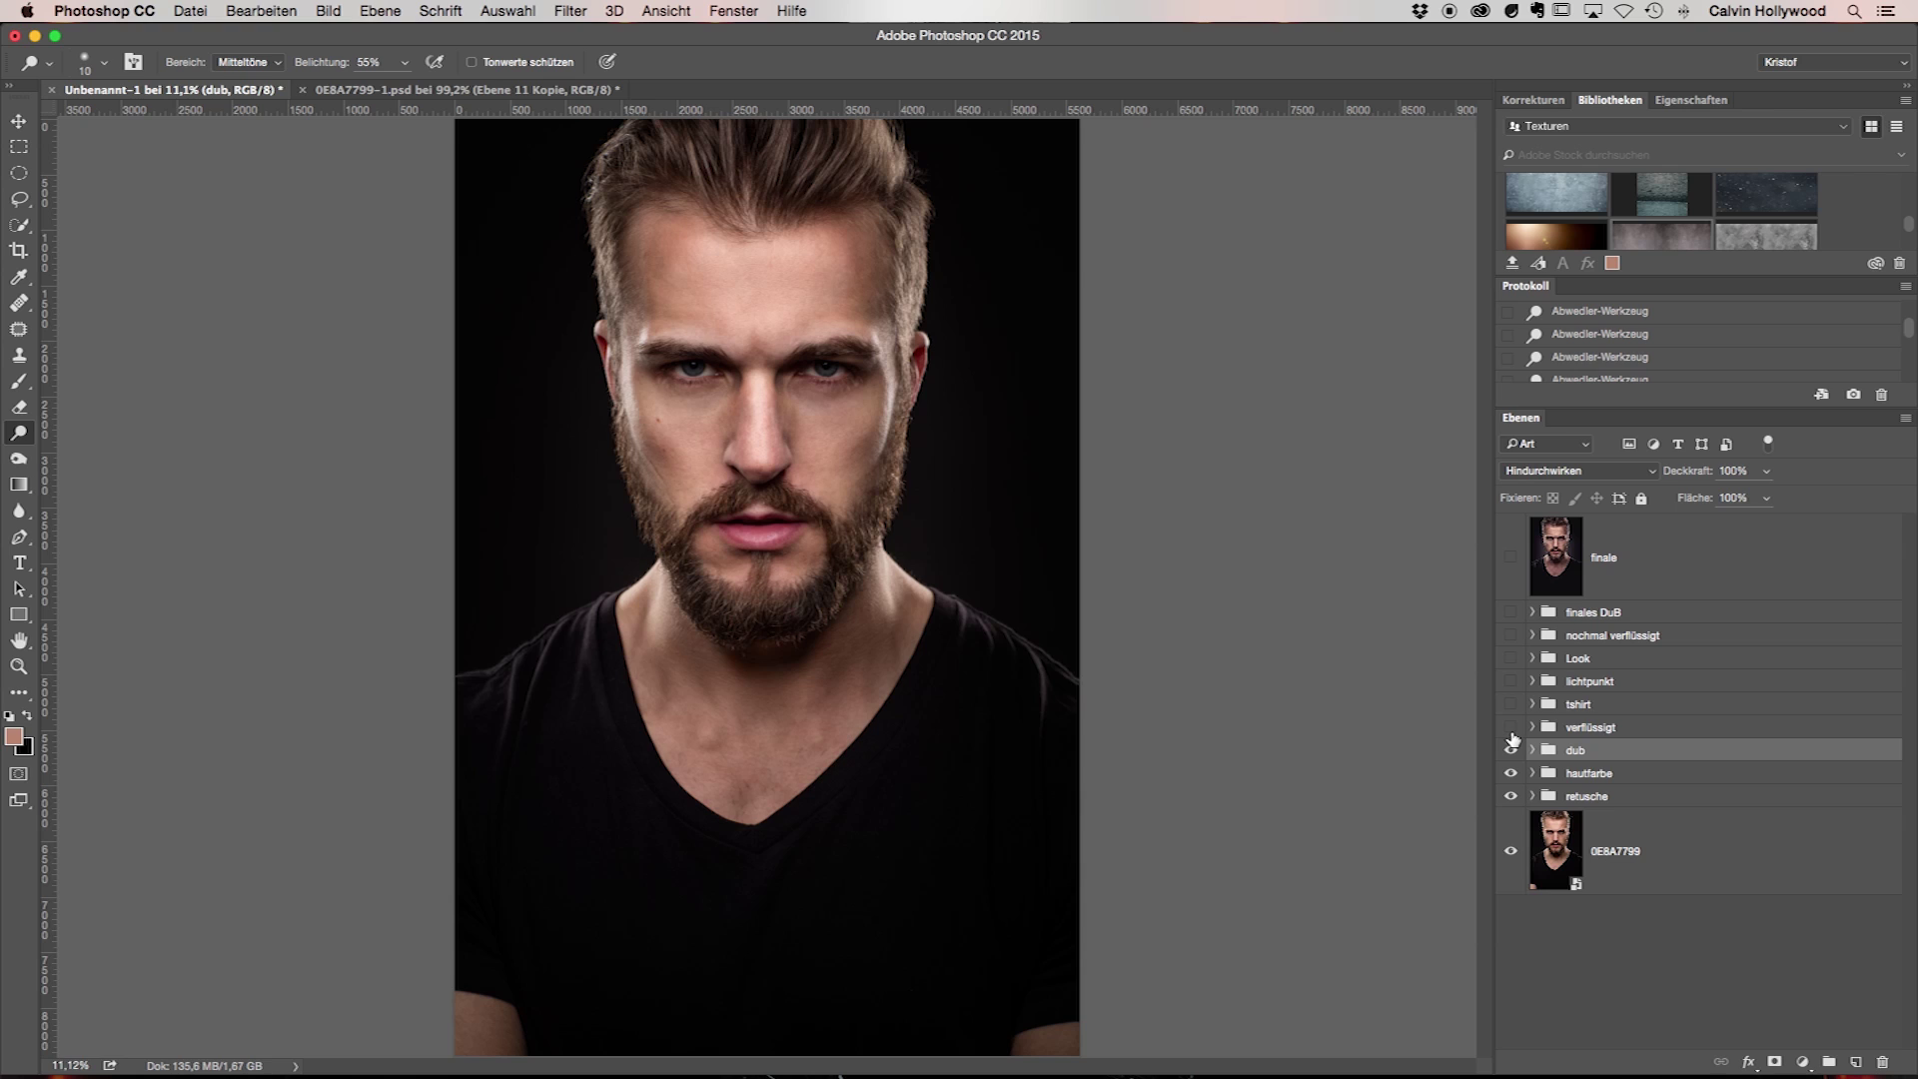
click(1511, 730)
click(1511, 732)
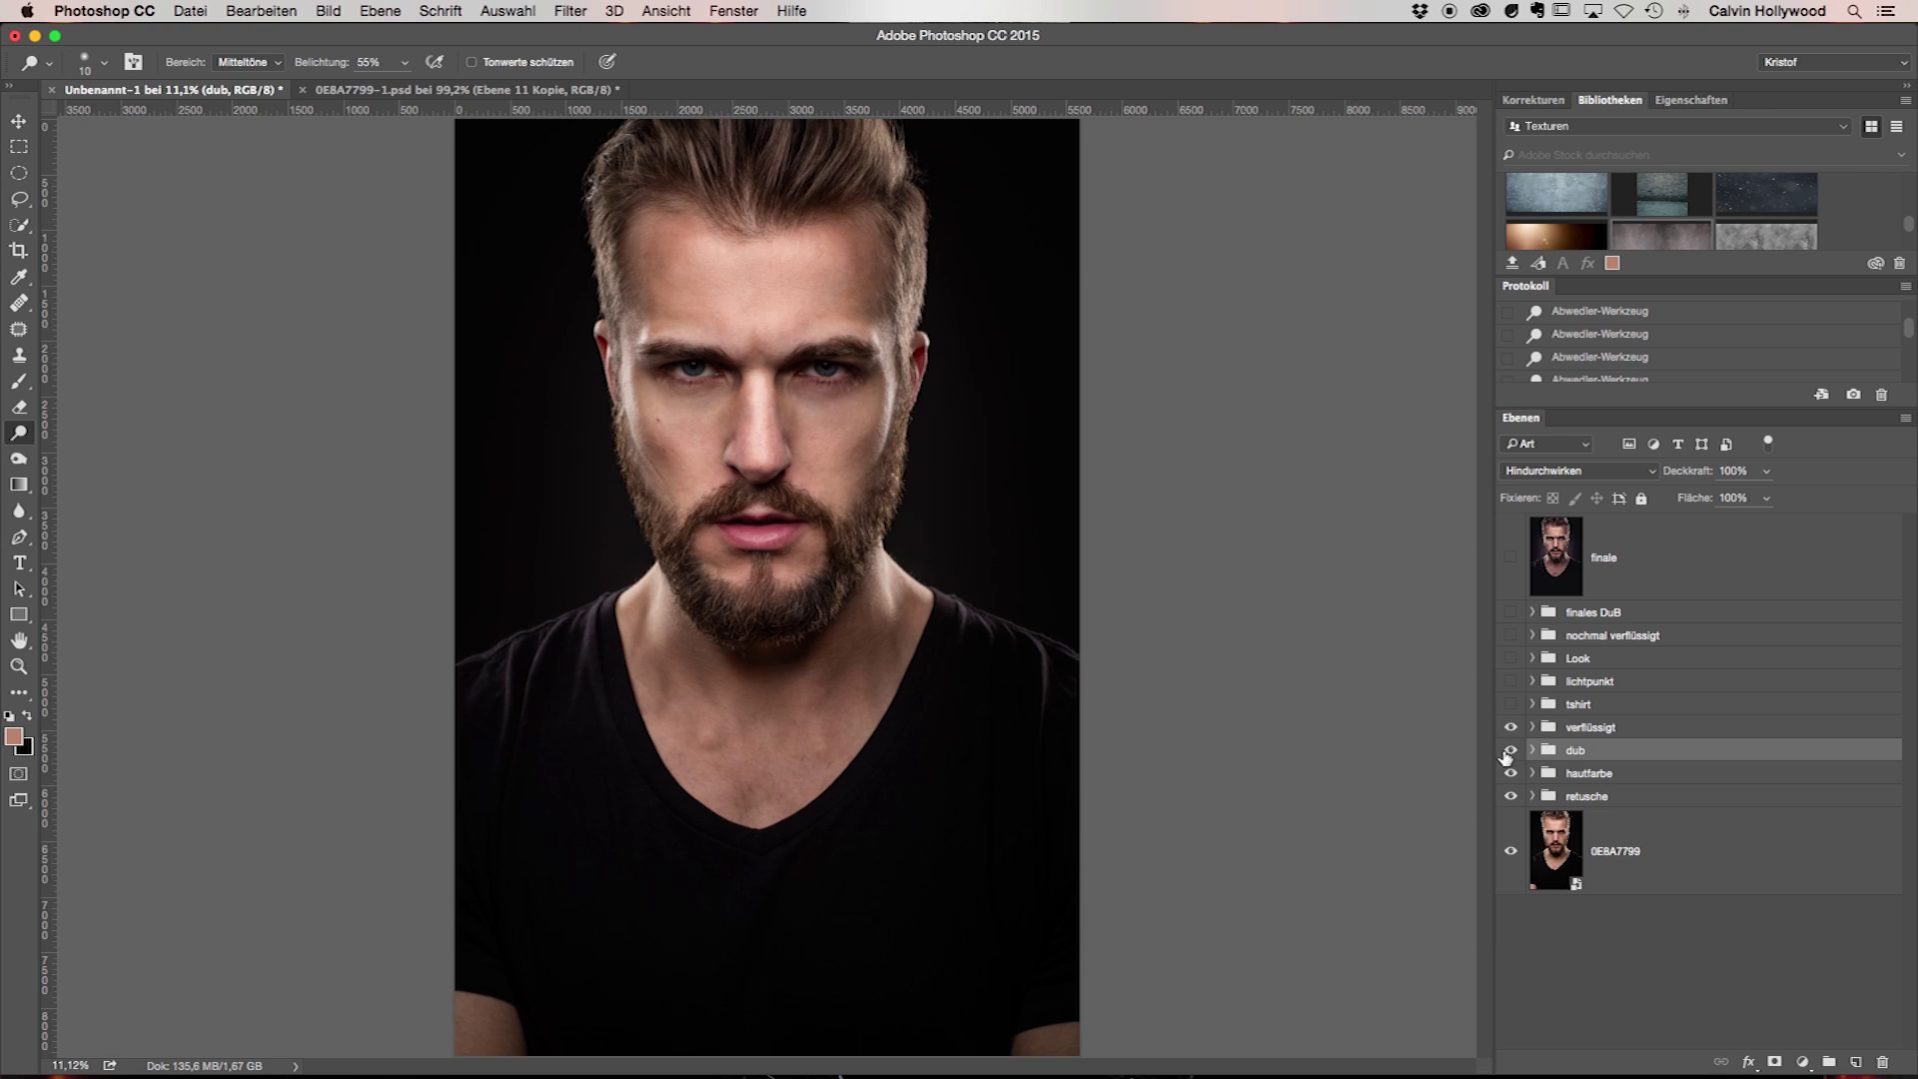
Toggle the dub and verflüssigt groups to compare the neck, leaving both visible
click(1511, 751)
click(1511, 751)
click(1511, 730)
click(1511, 730)
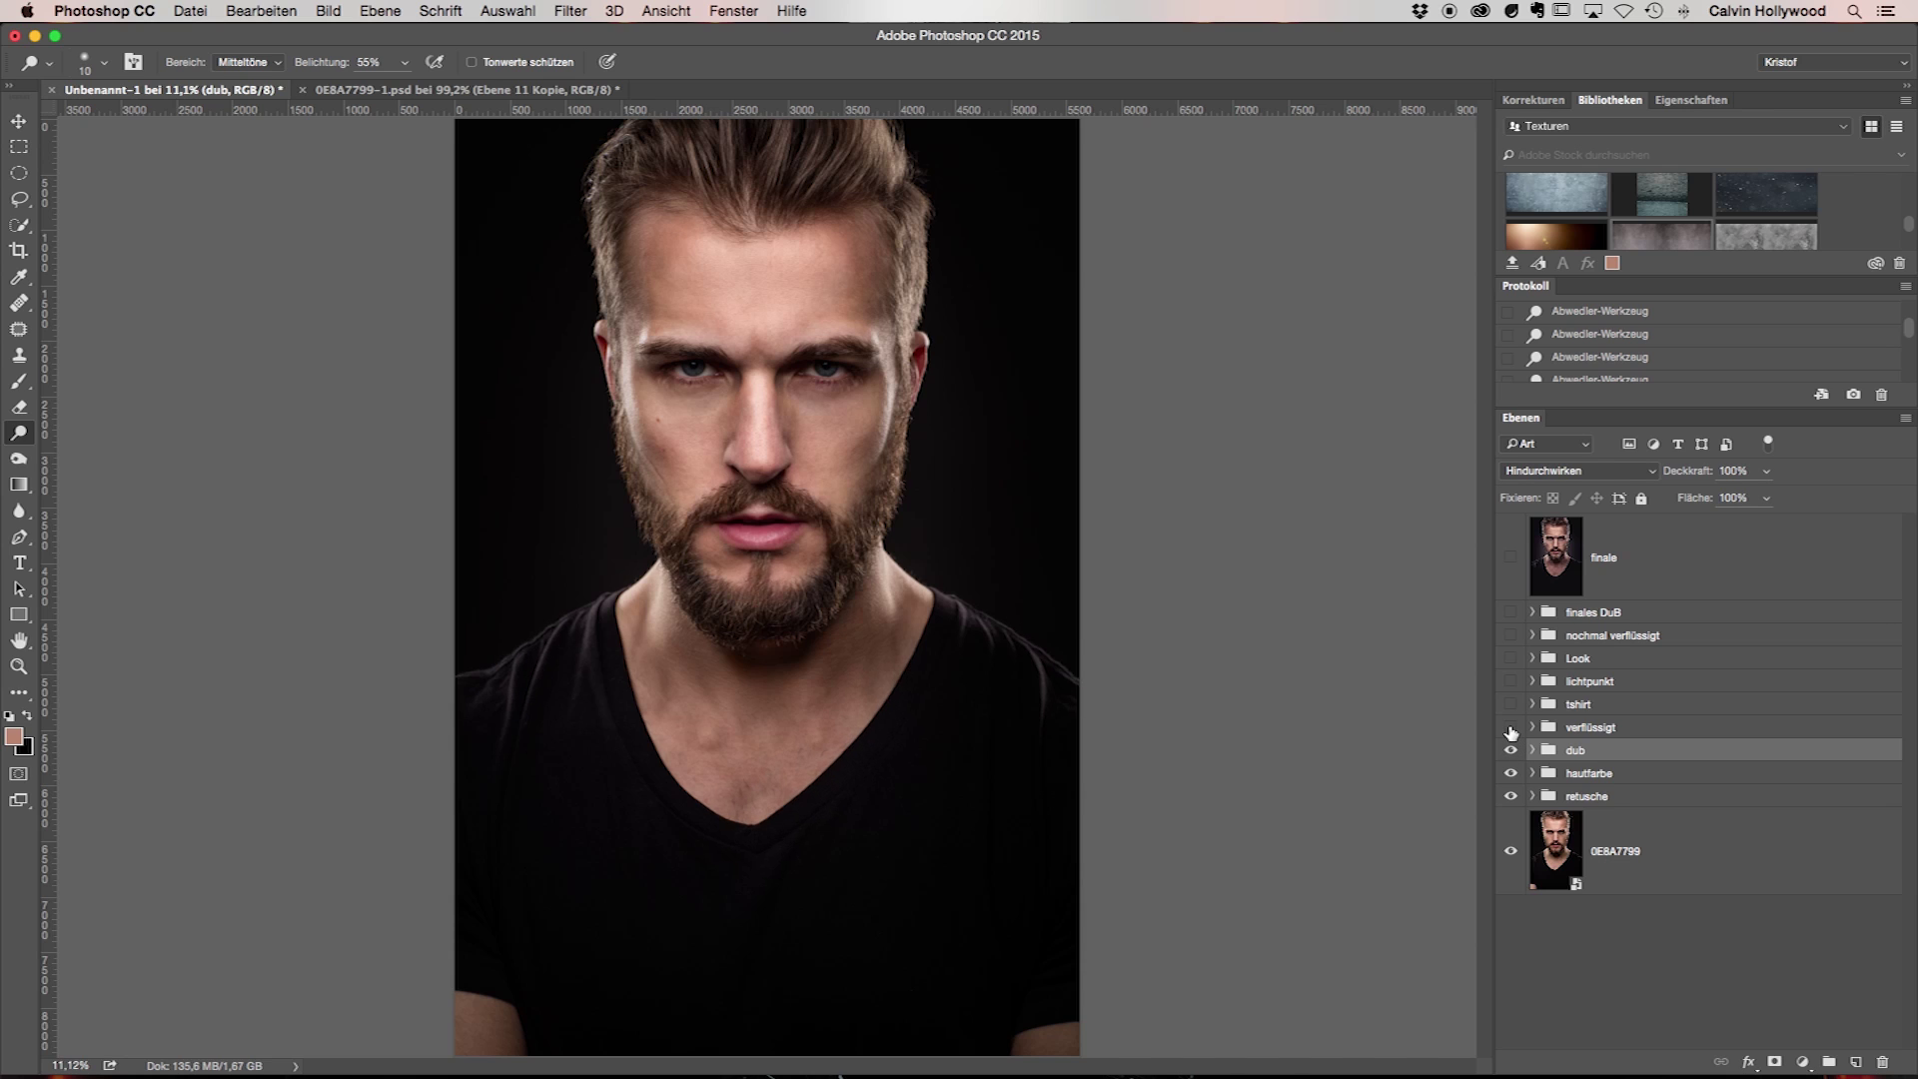
click(1511, 730)
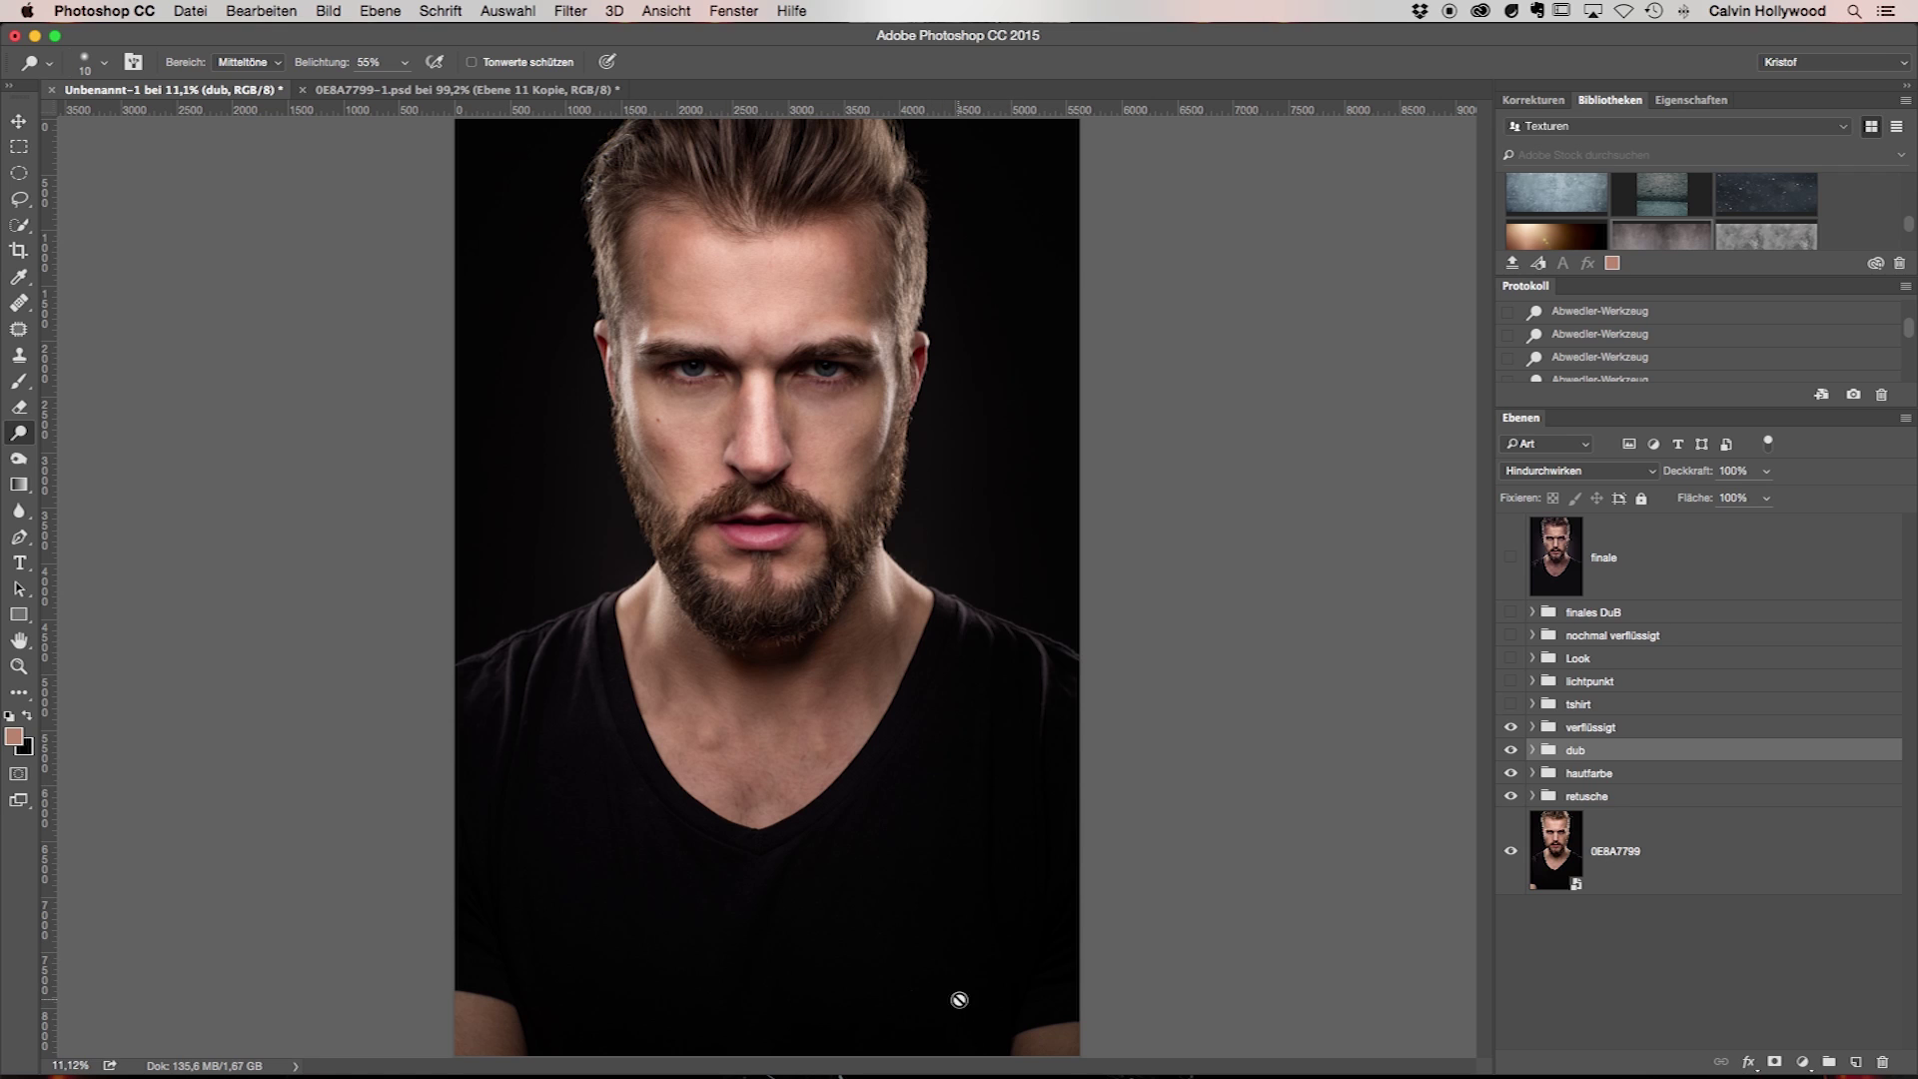
Turn on the tshirt group, flicking it off and on to compare the darkened shirt corners
click(1509, 706)
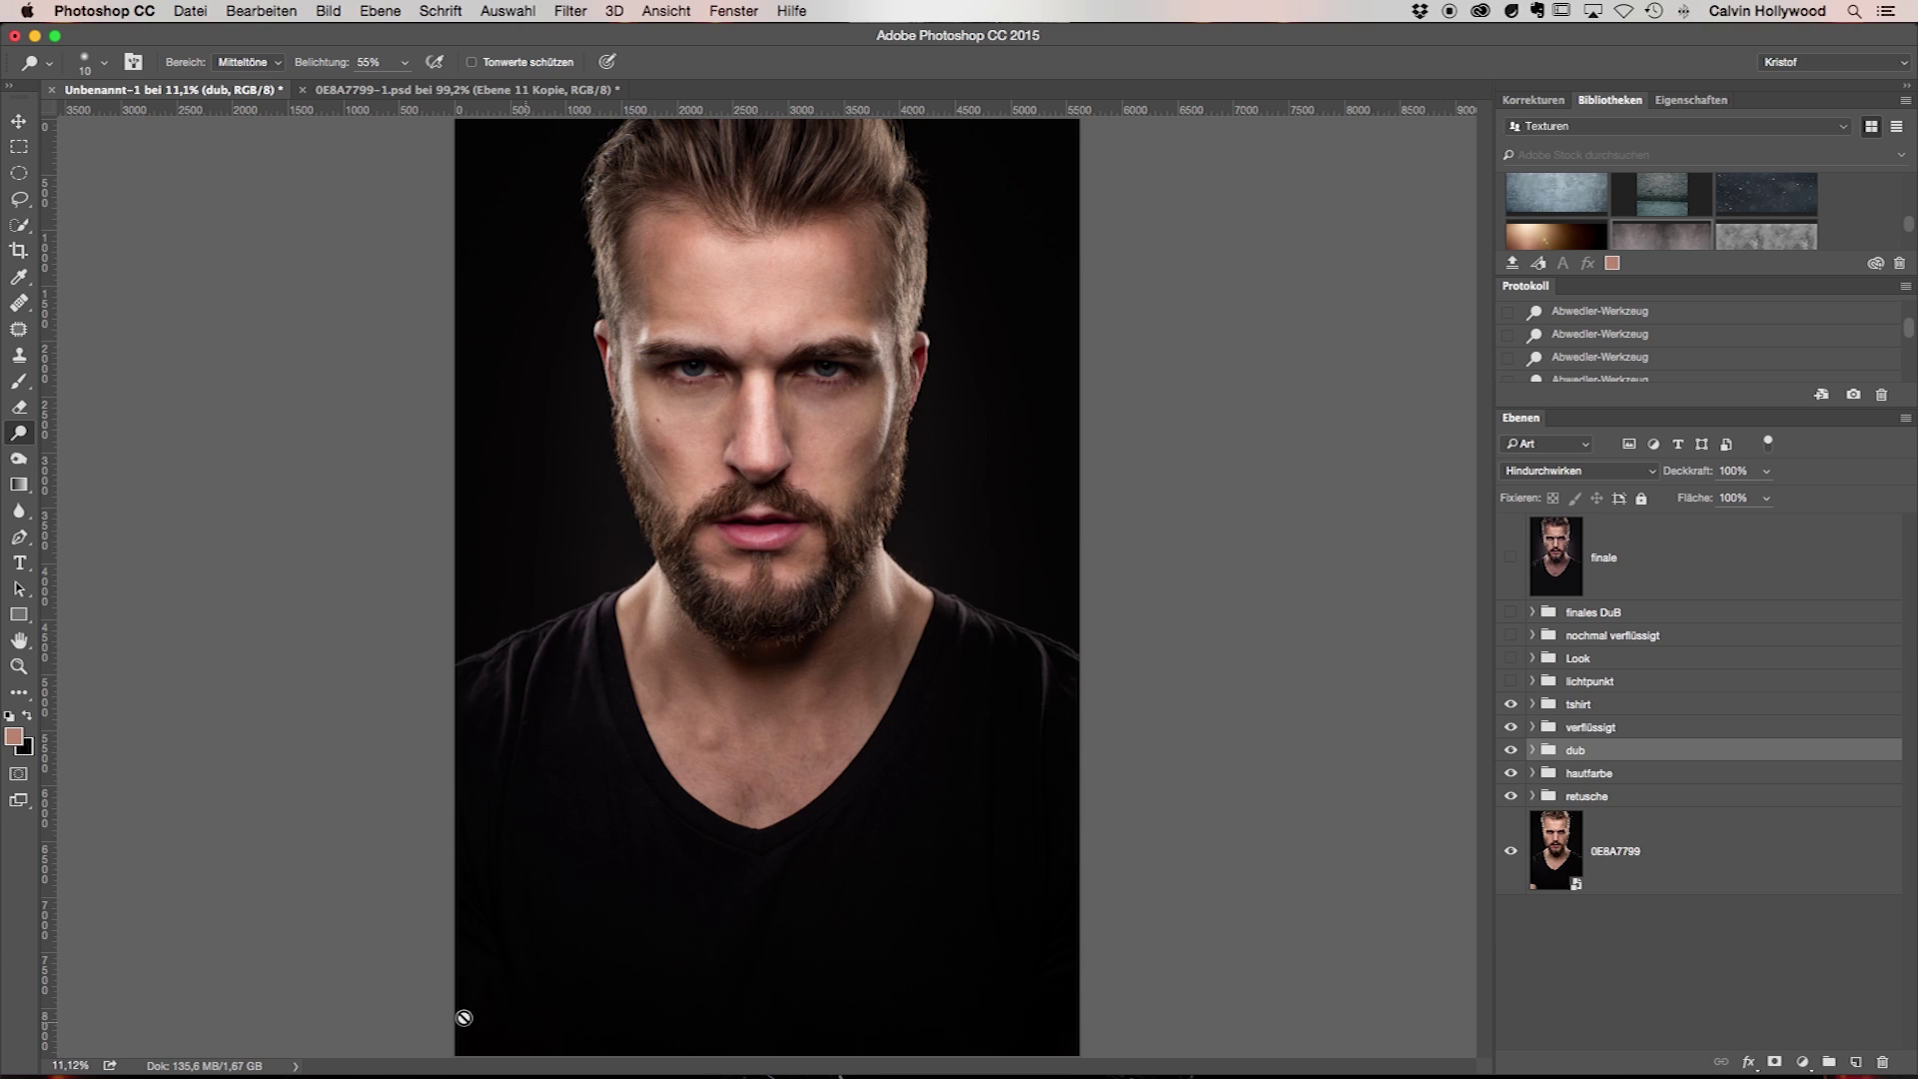
click(1509, 706)
click(1509, 706)
click(1509, 706)
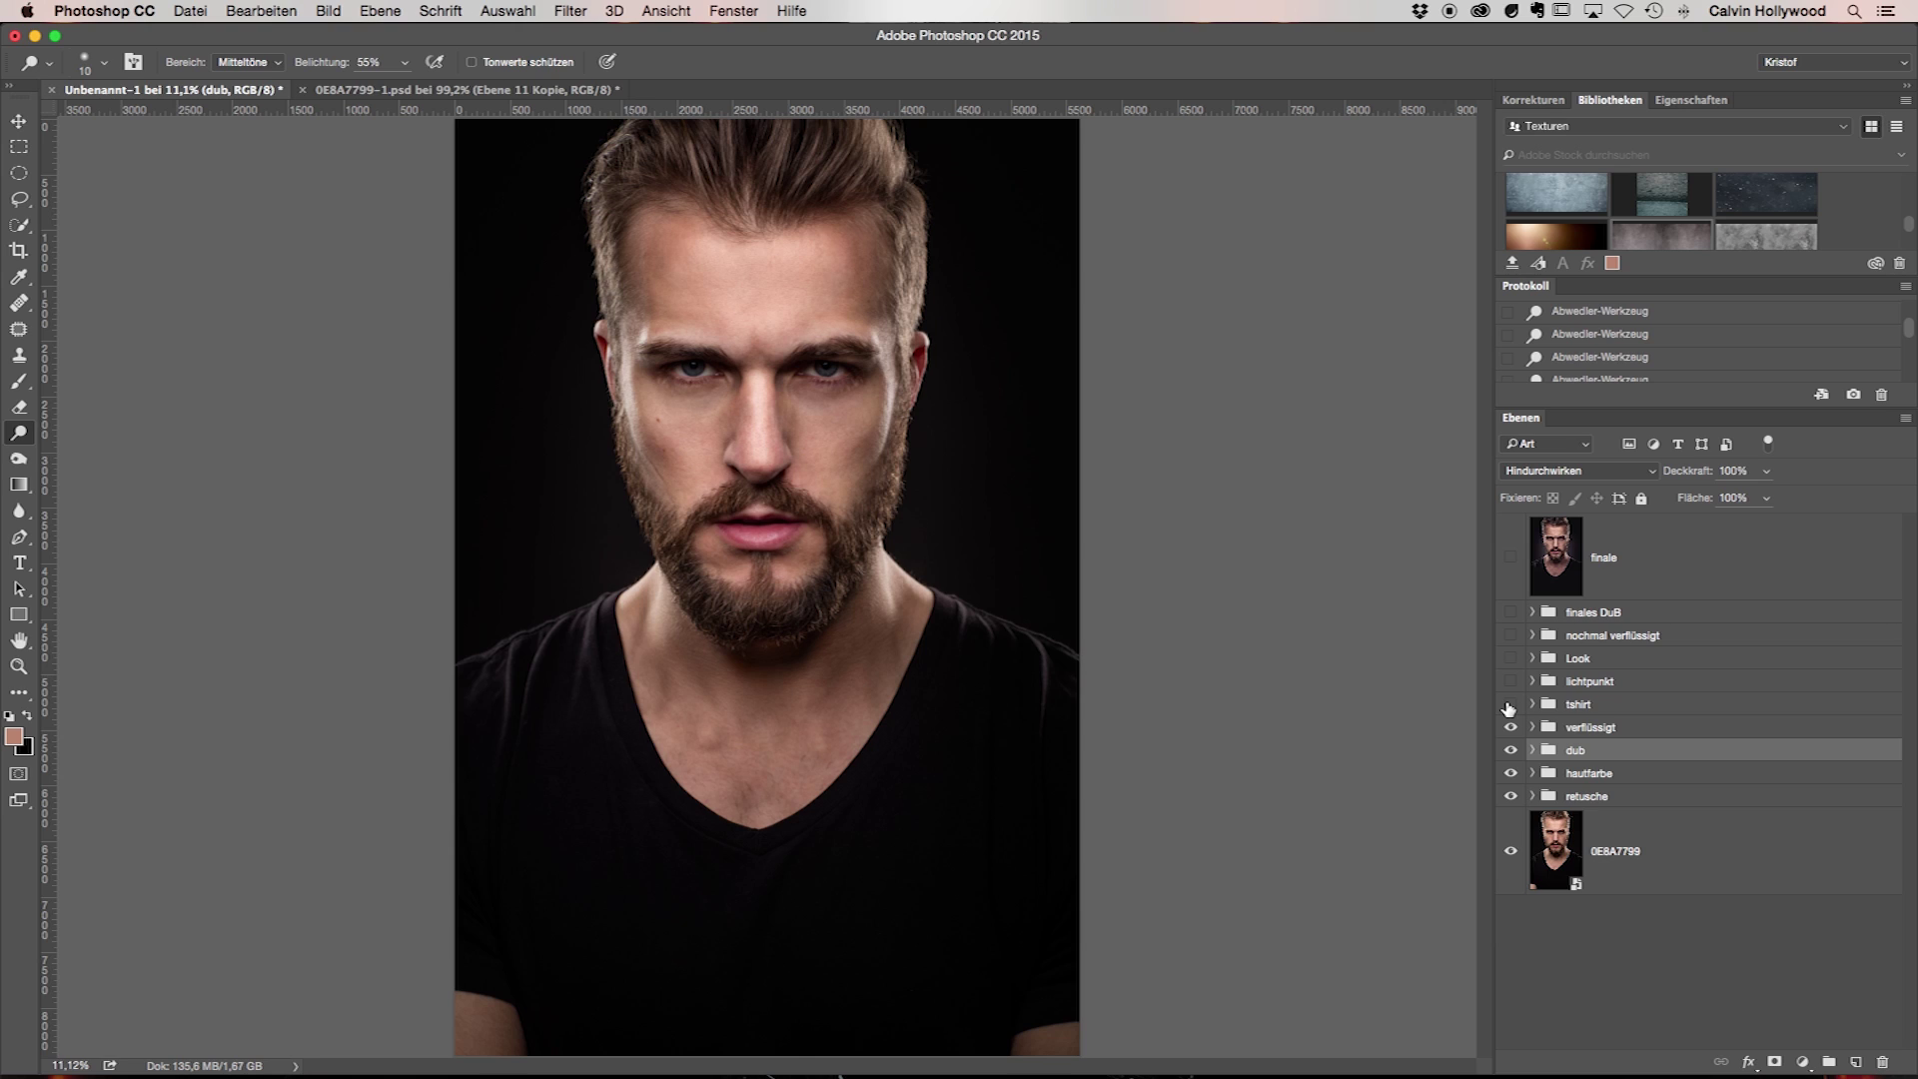
click(1509, 706)
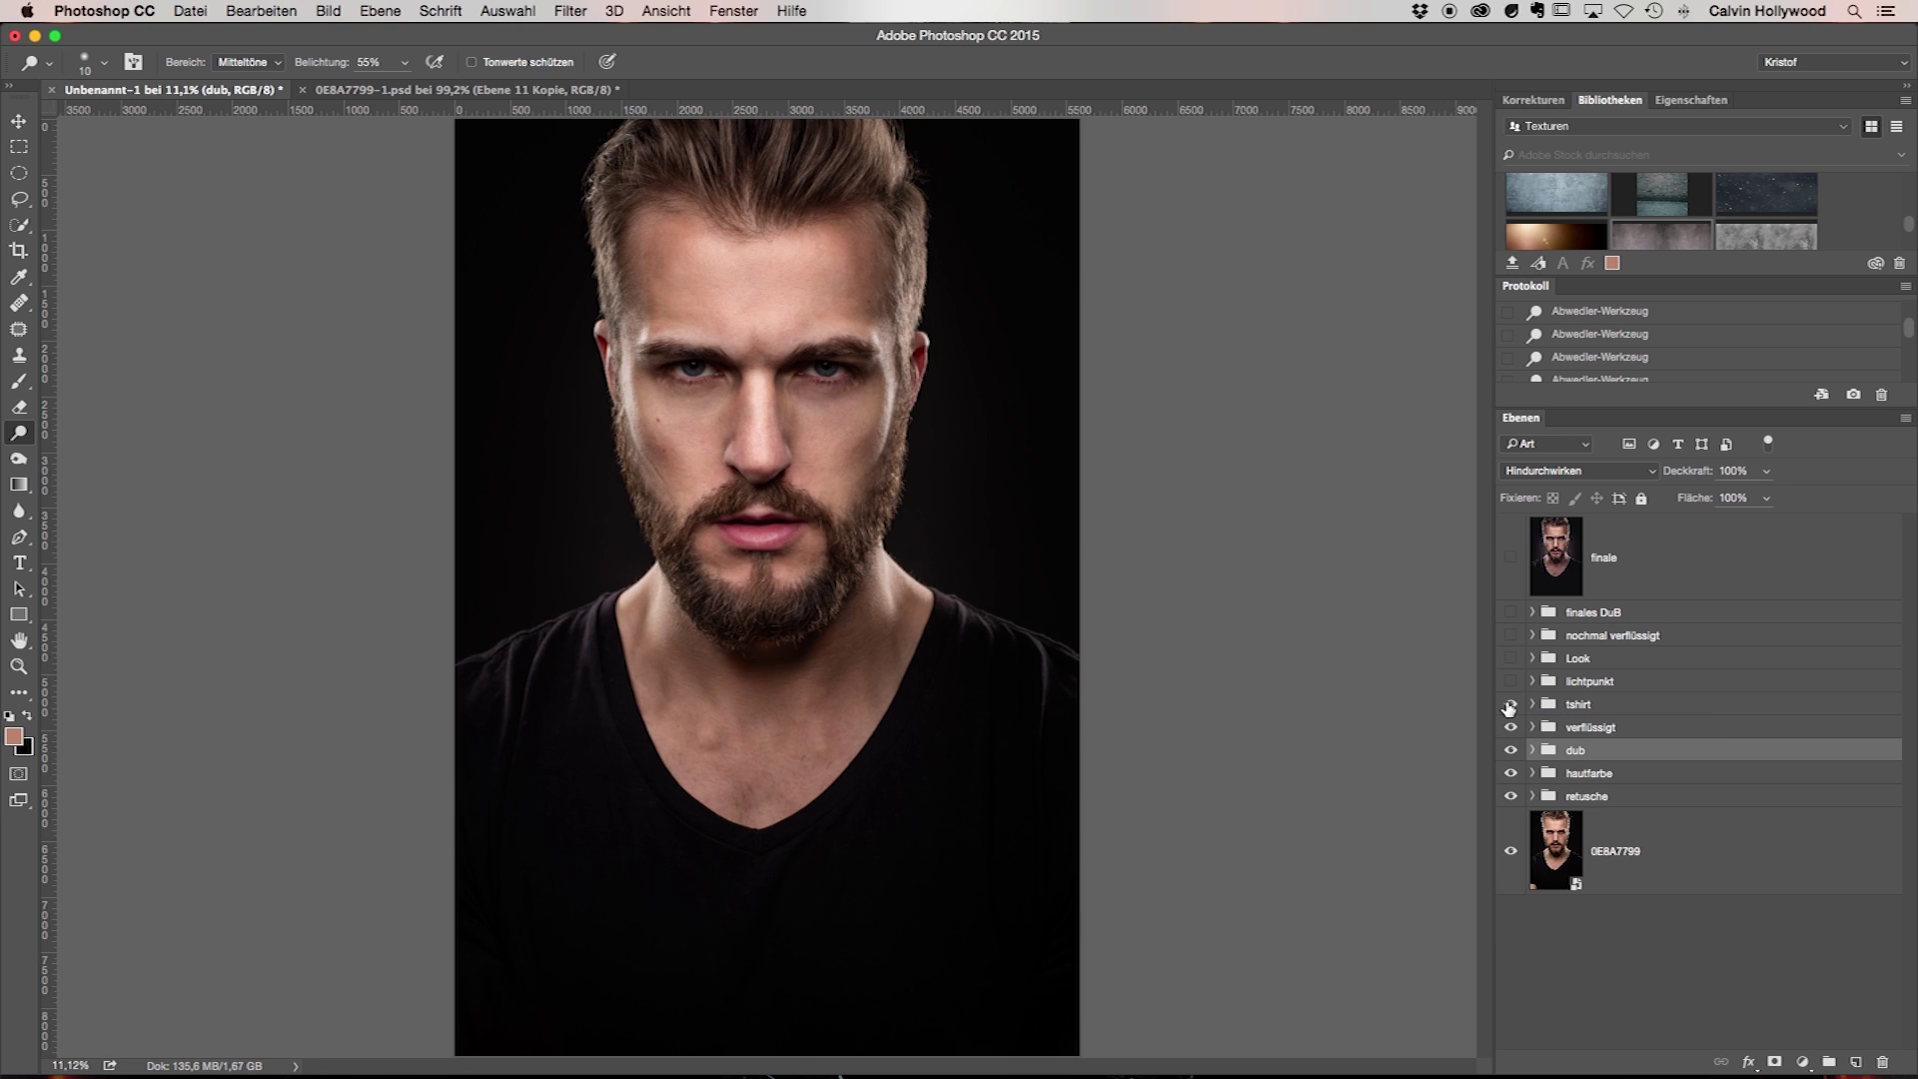
click(1509, 706)
click(1509, 706)
Expand the tshirt group to reveal Ebene 9, select the group, and fold it closed
click(1532, 704)
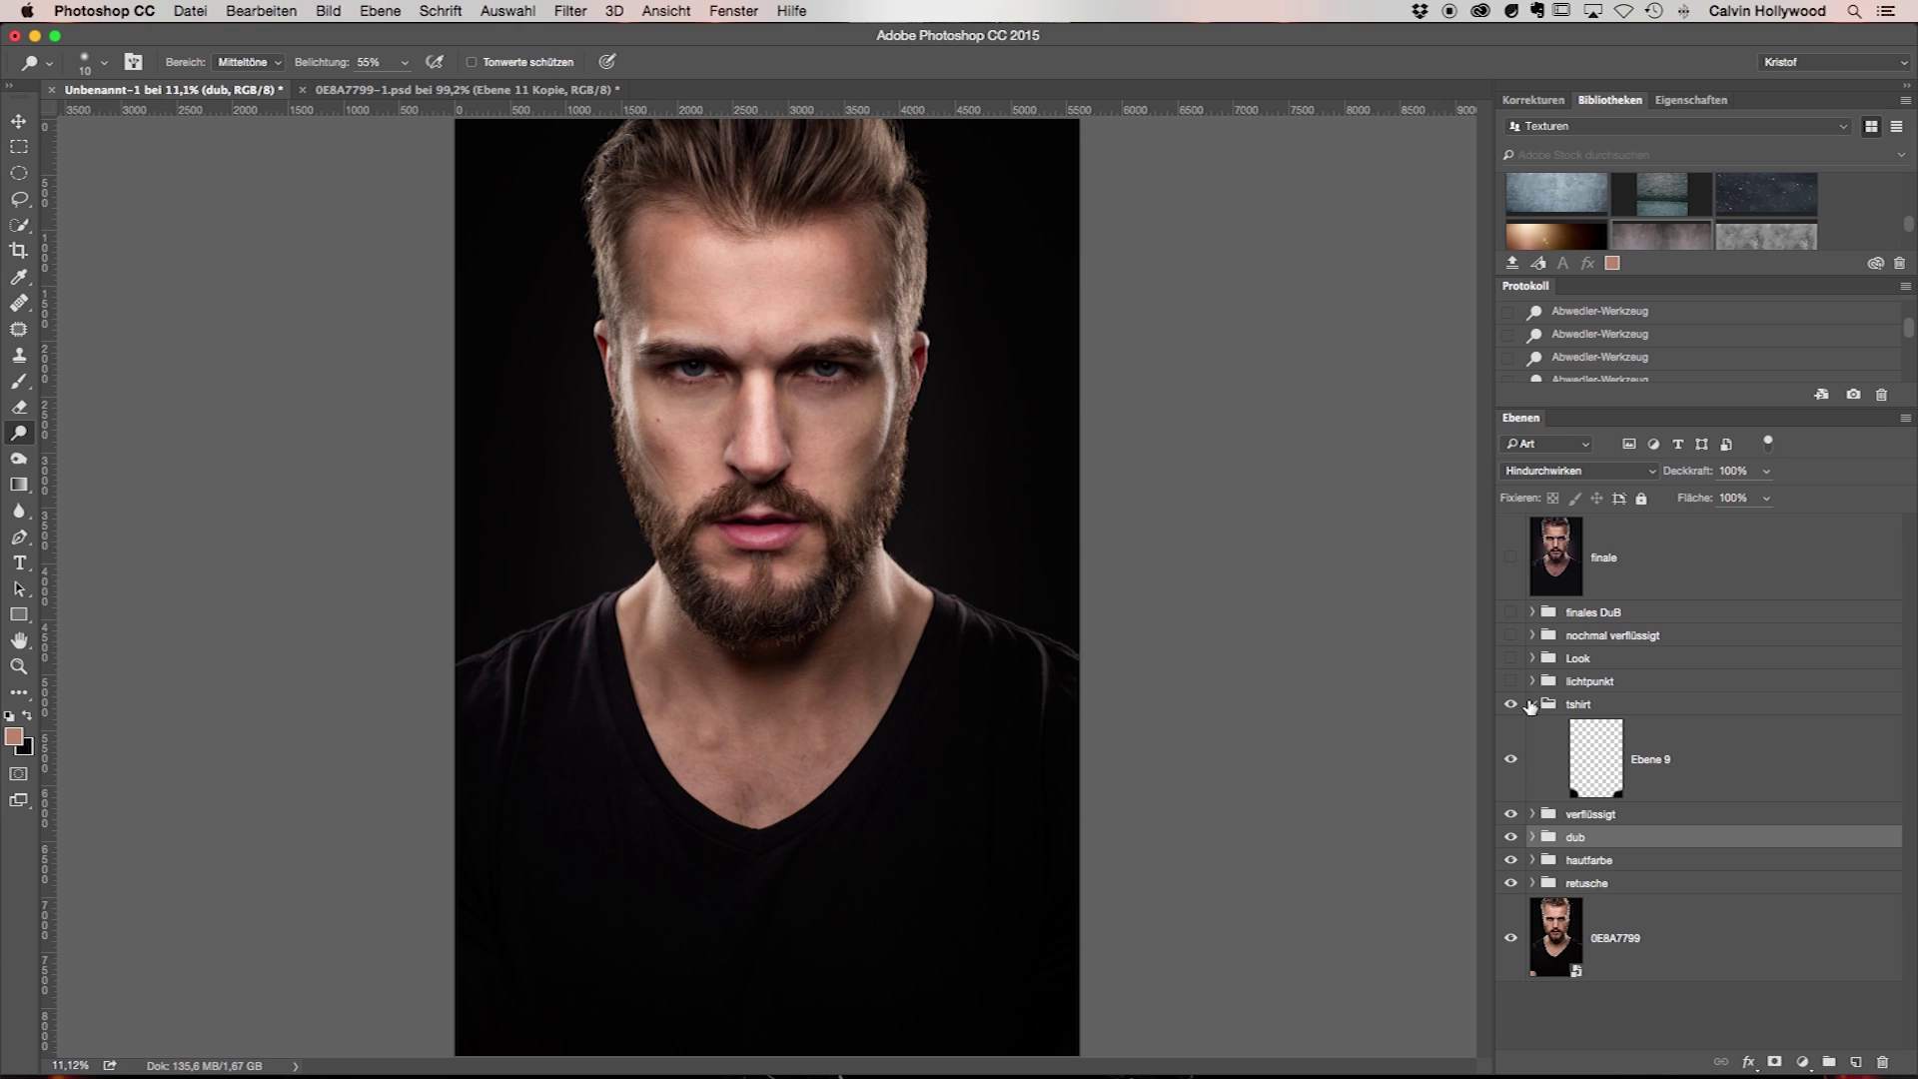
click(1530, 707)
click(1532, 705)
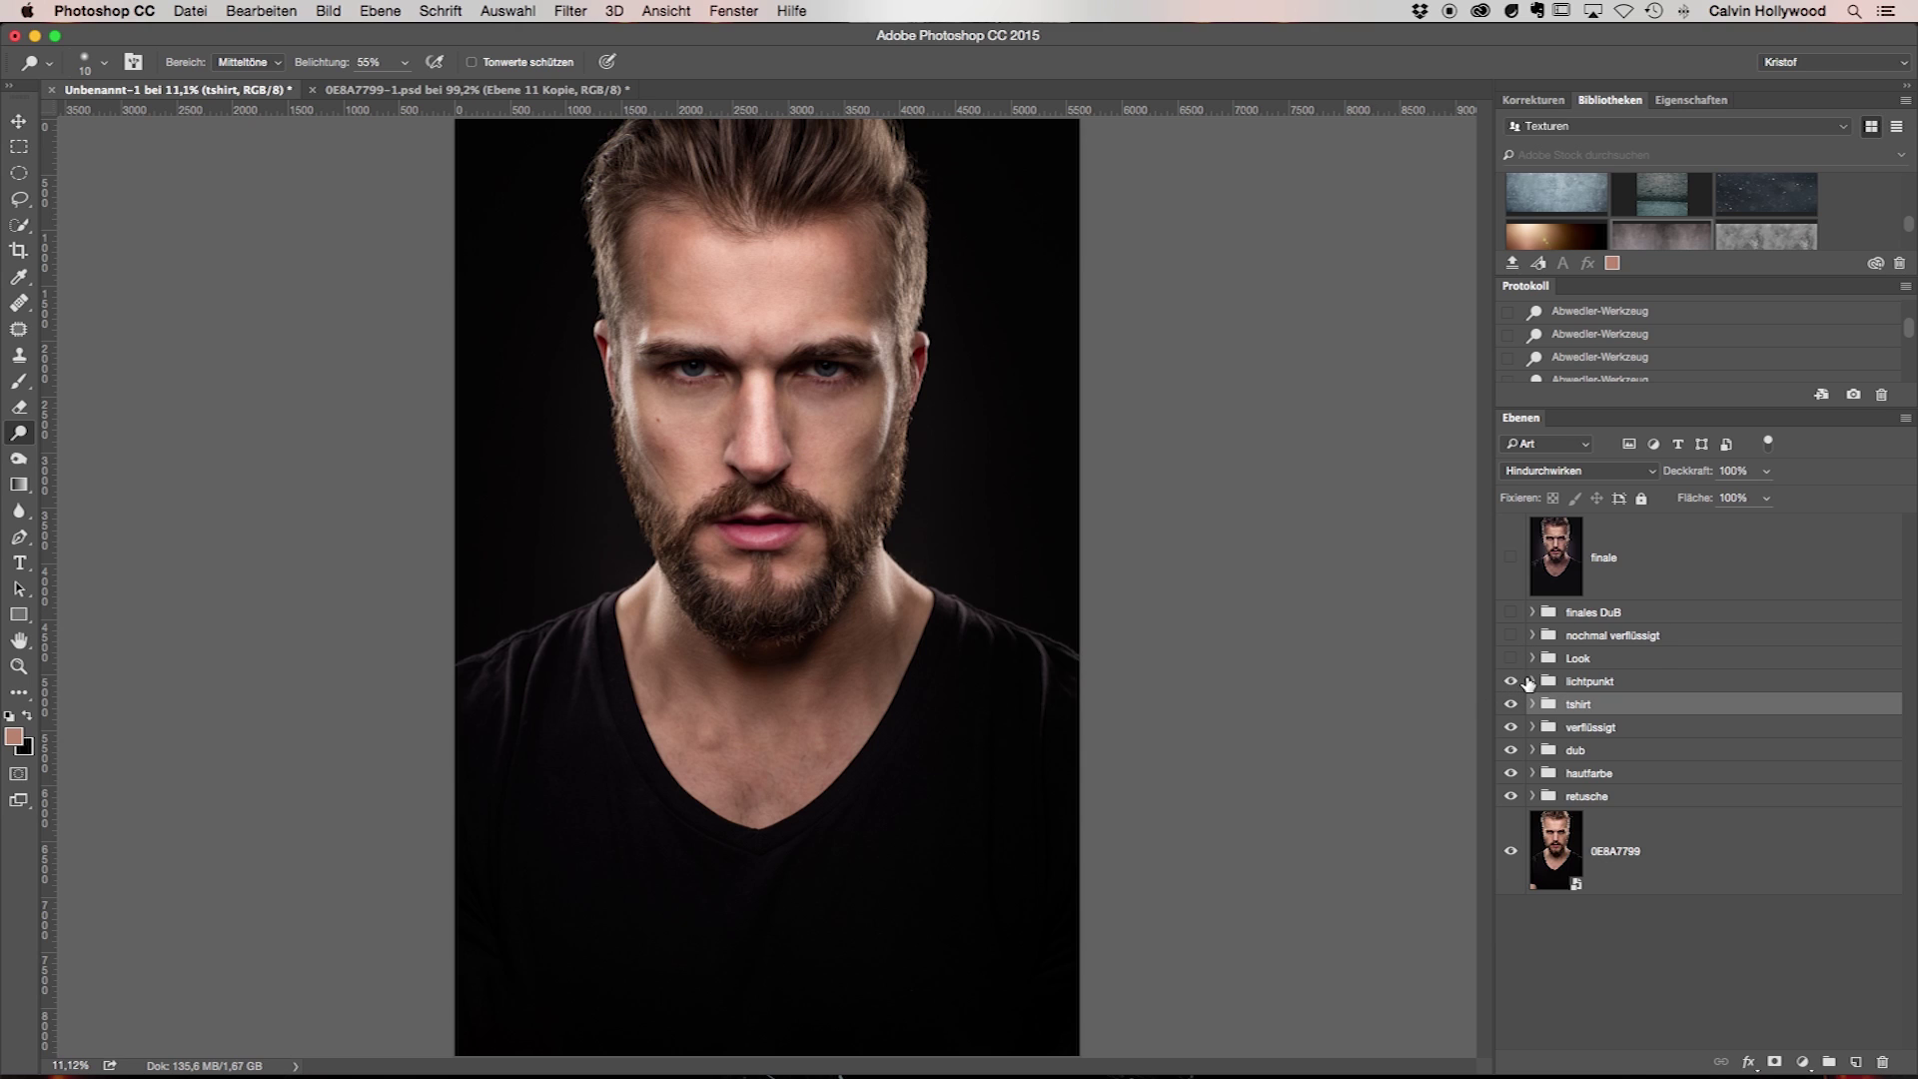
Expand lichtpunkt, turn on all three of its layers, and collapse the group
click(1528, 683)
drag(1517, 743, 1511, 910)
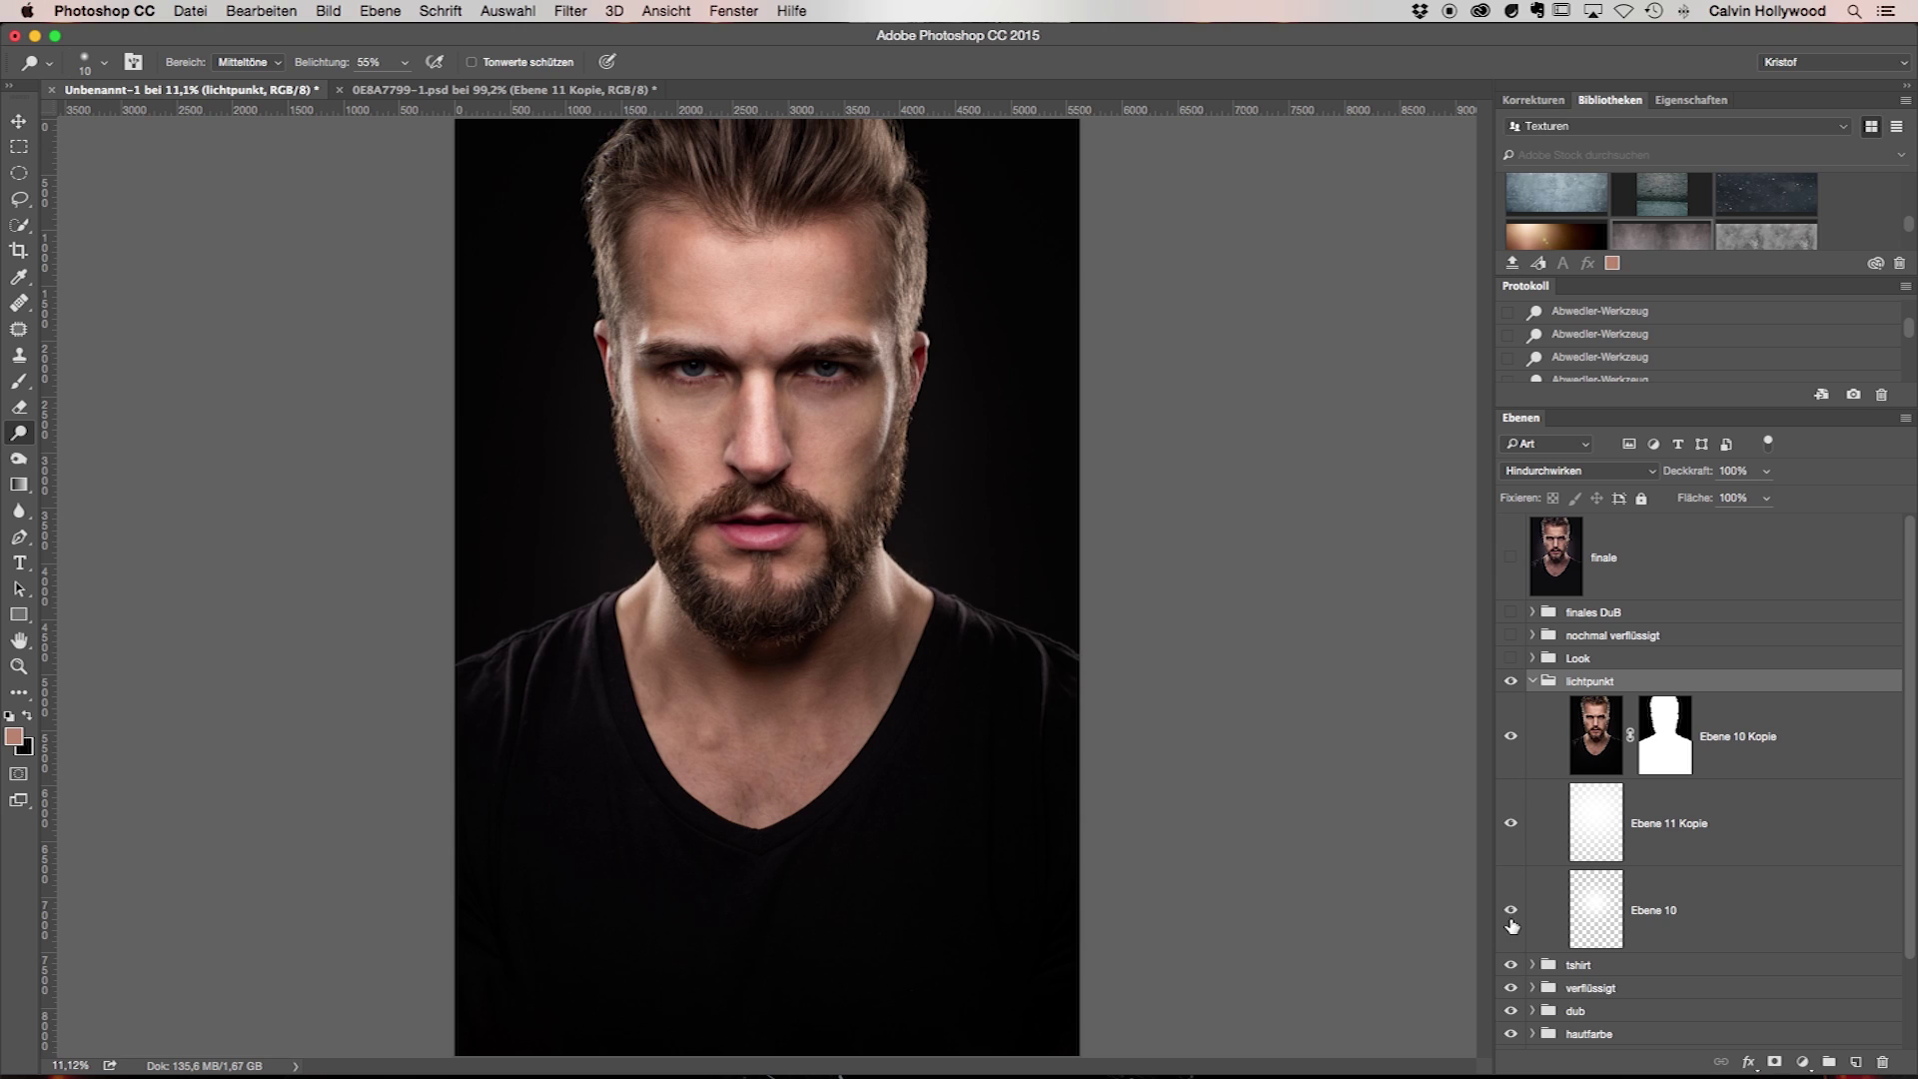
click(1533, 682)
click(1510, 681)
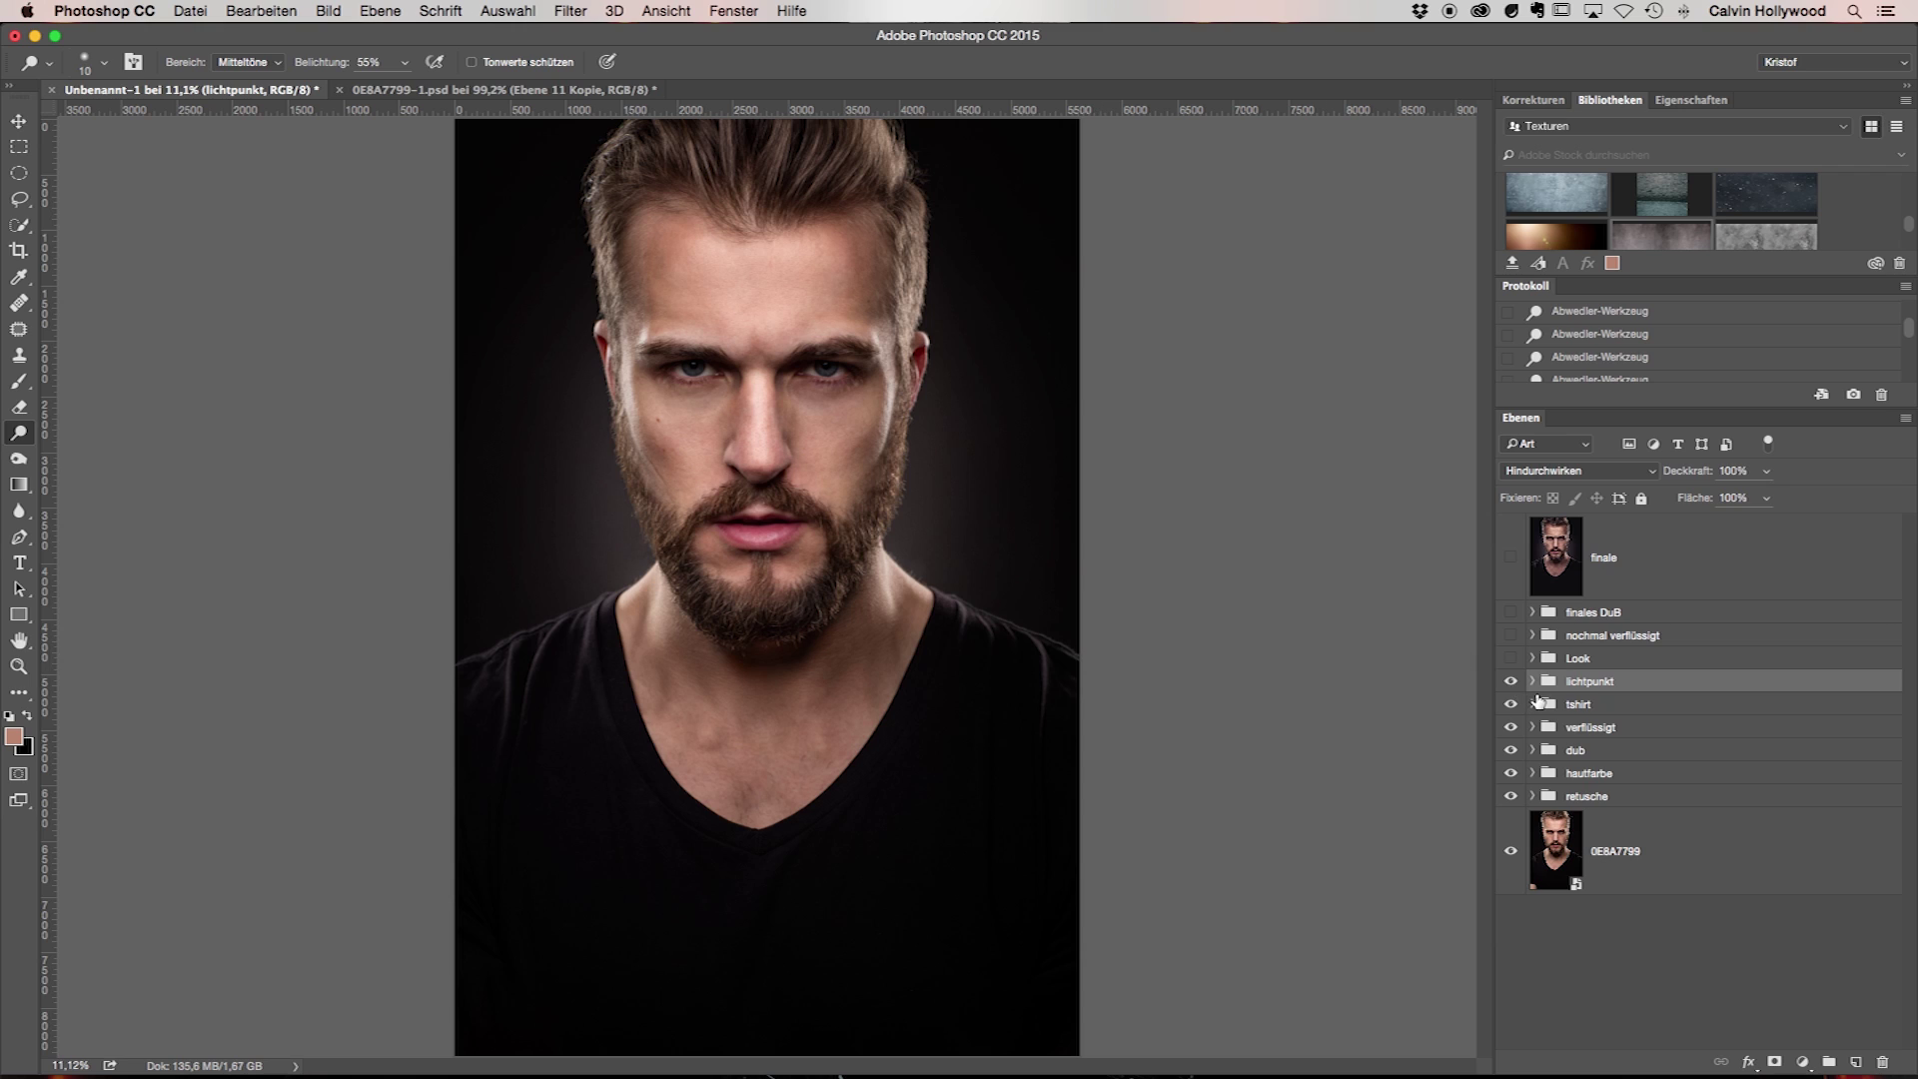
Compare the head glow with lichtpunkt off and on, then show the Look group's purple grade
click(1510, 683)
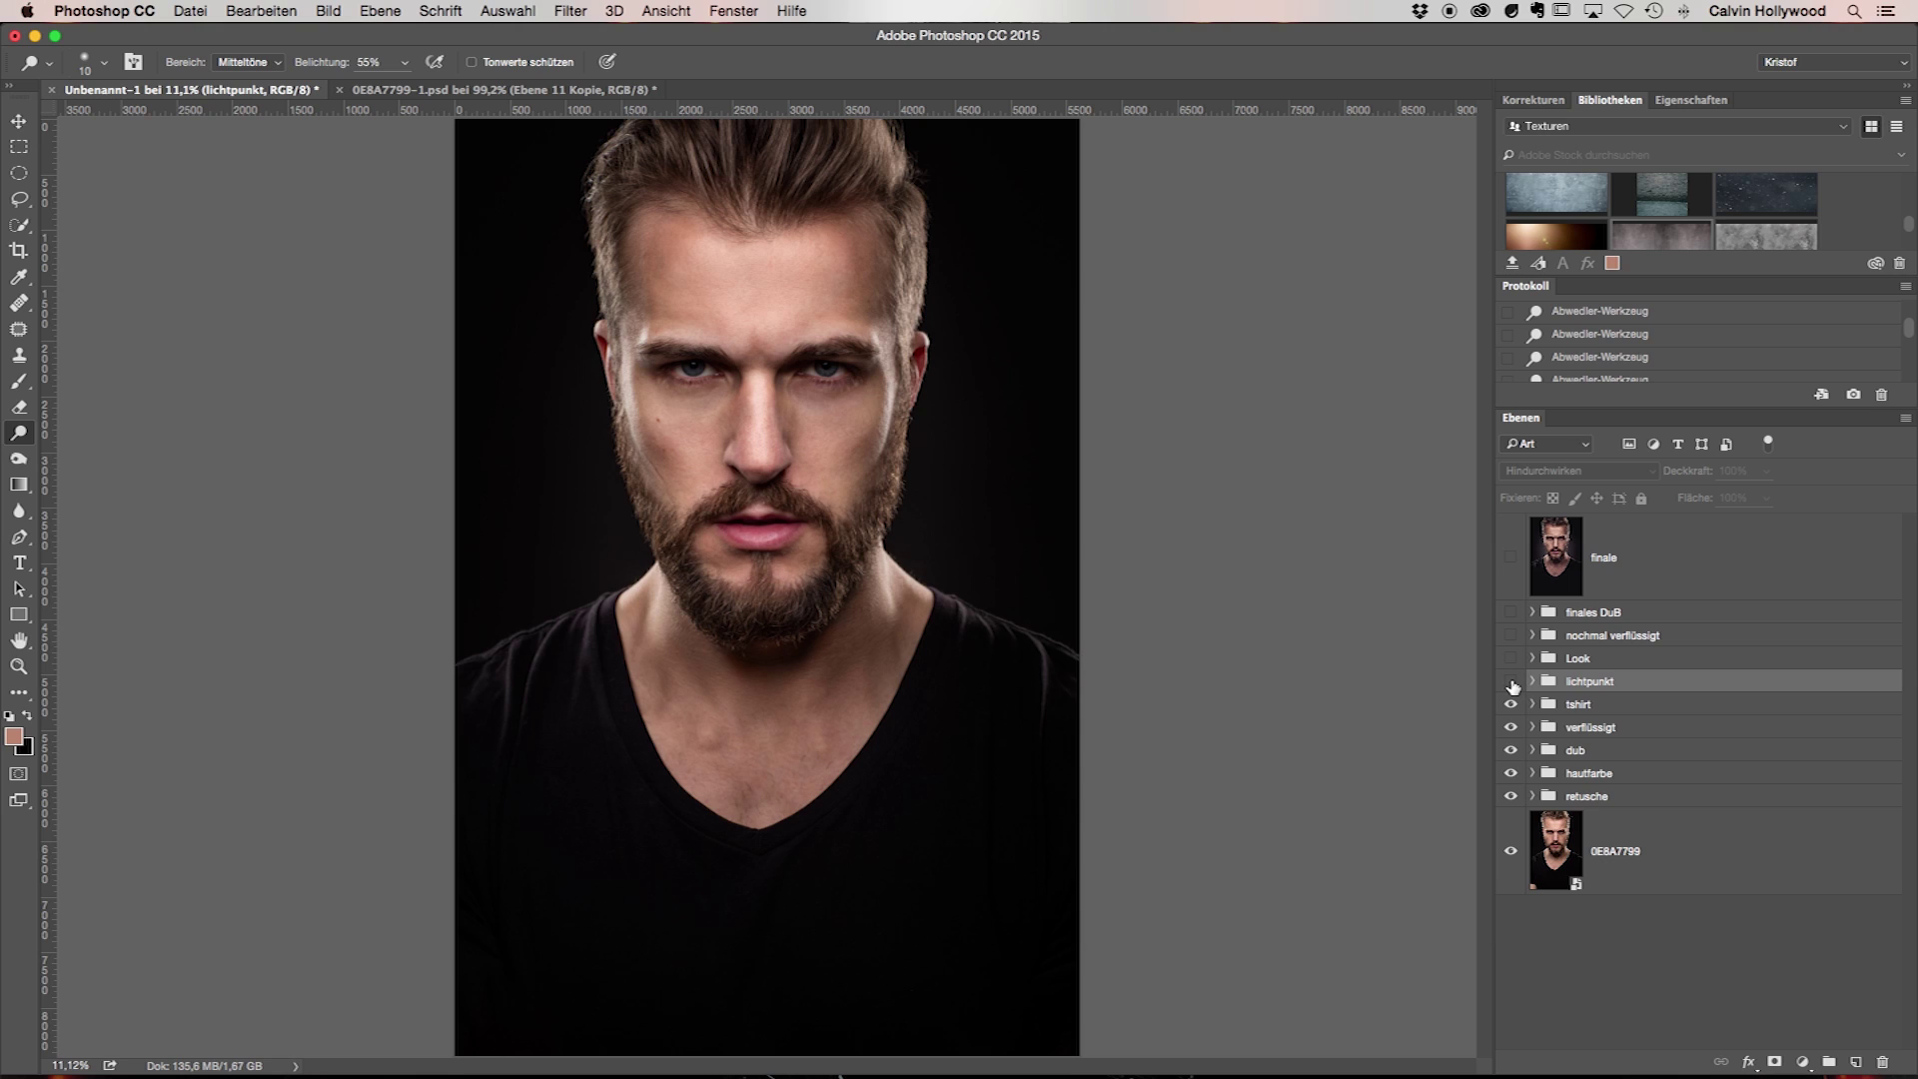
click(1511, 682)
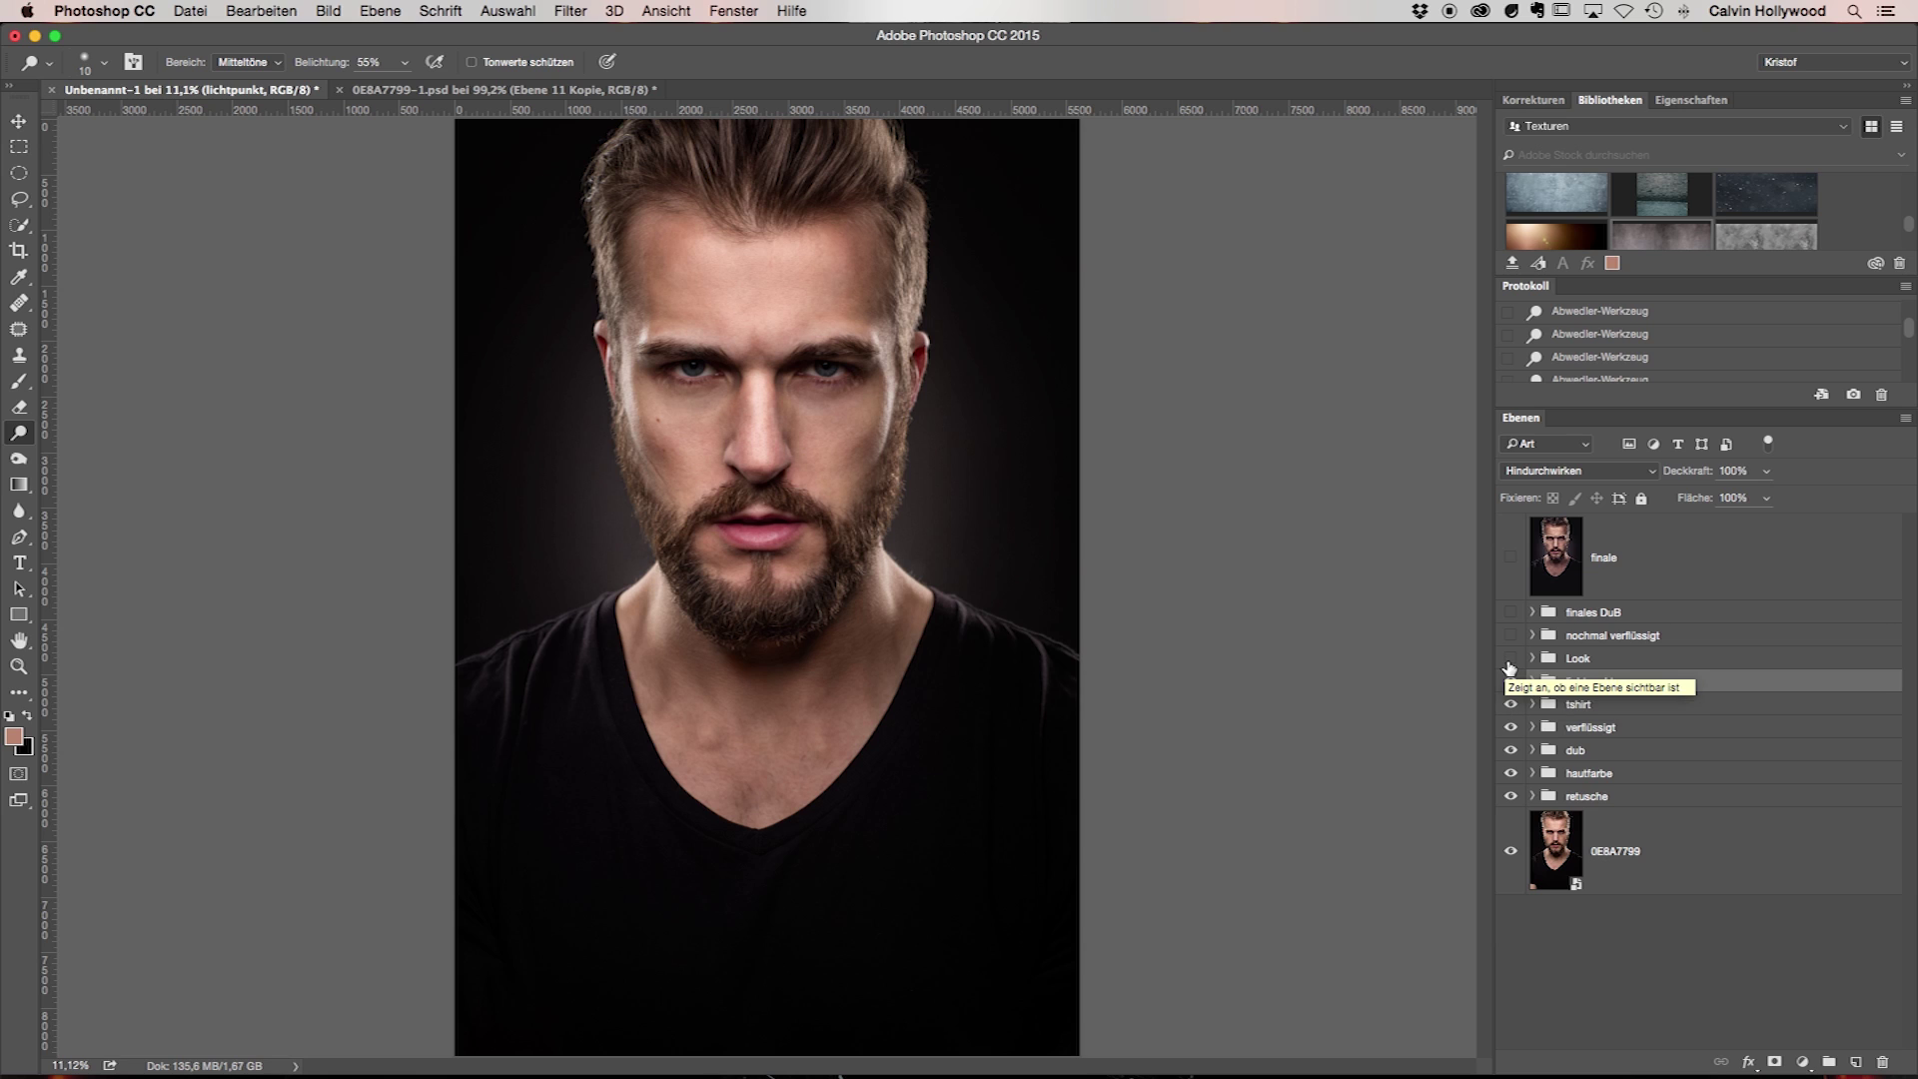
click(1510, 659)
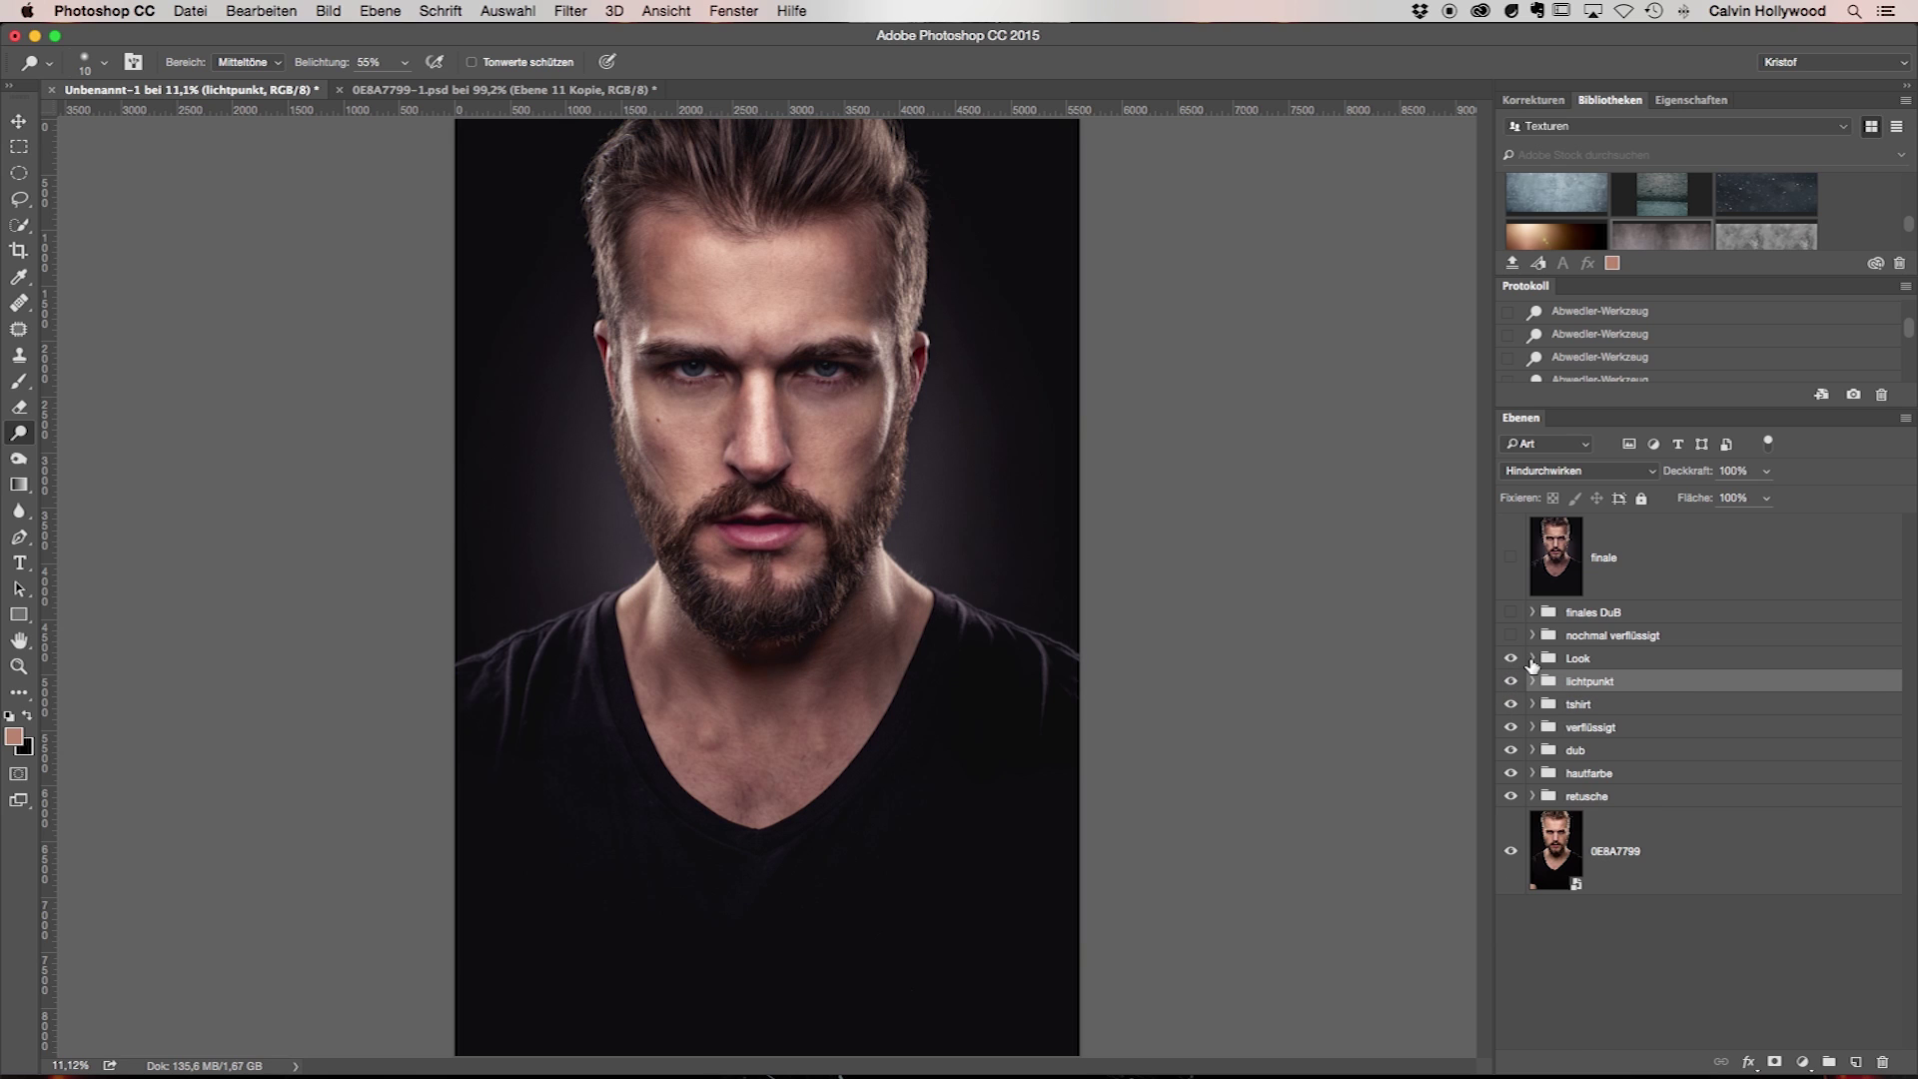
Expand the Look group and toggle Ebene 12 off and on to compare the face
click(1532, 659)
scroll(1561, 691, down, 3)
scroll(1560, 691, down, 2)
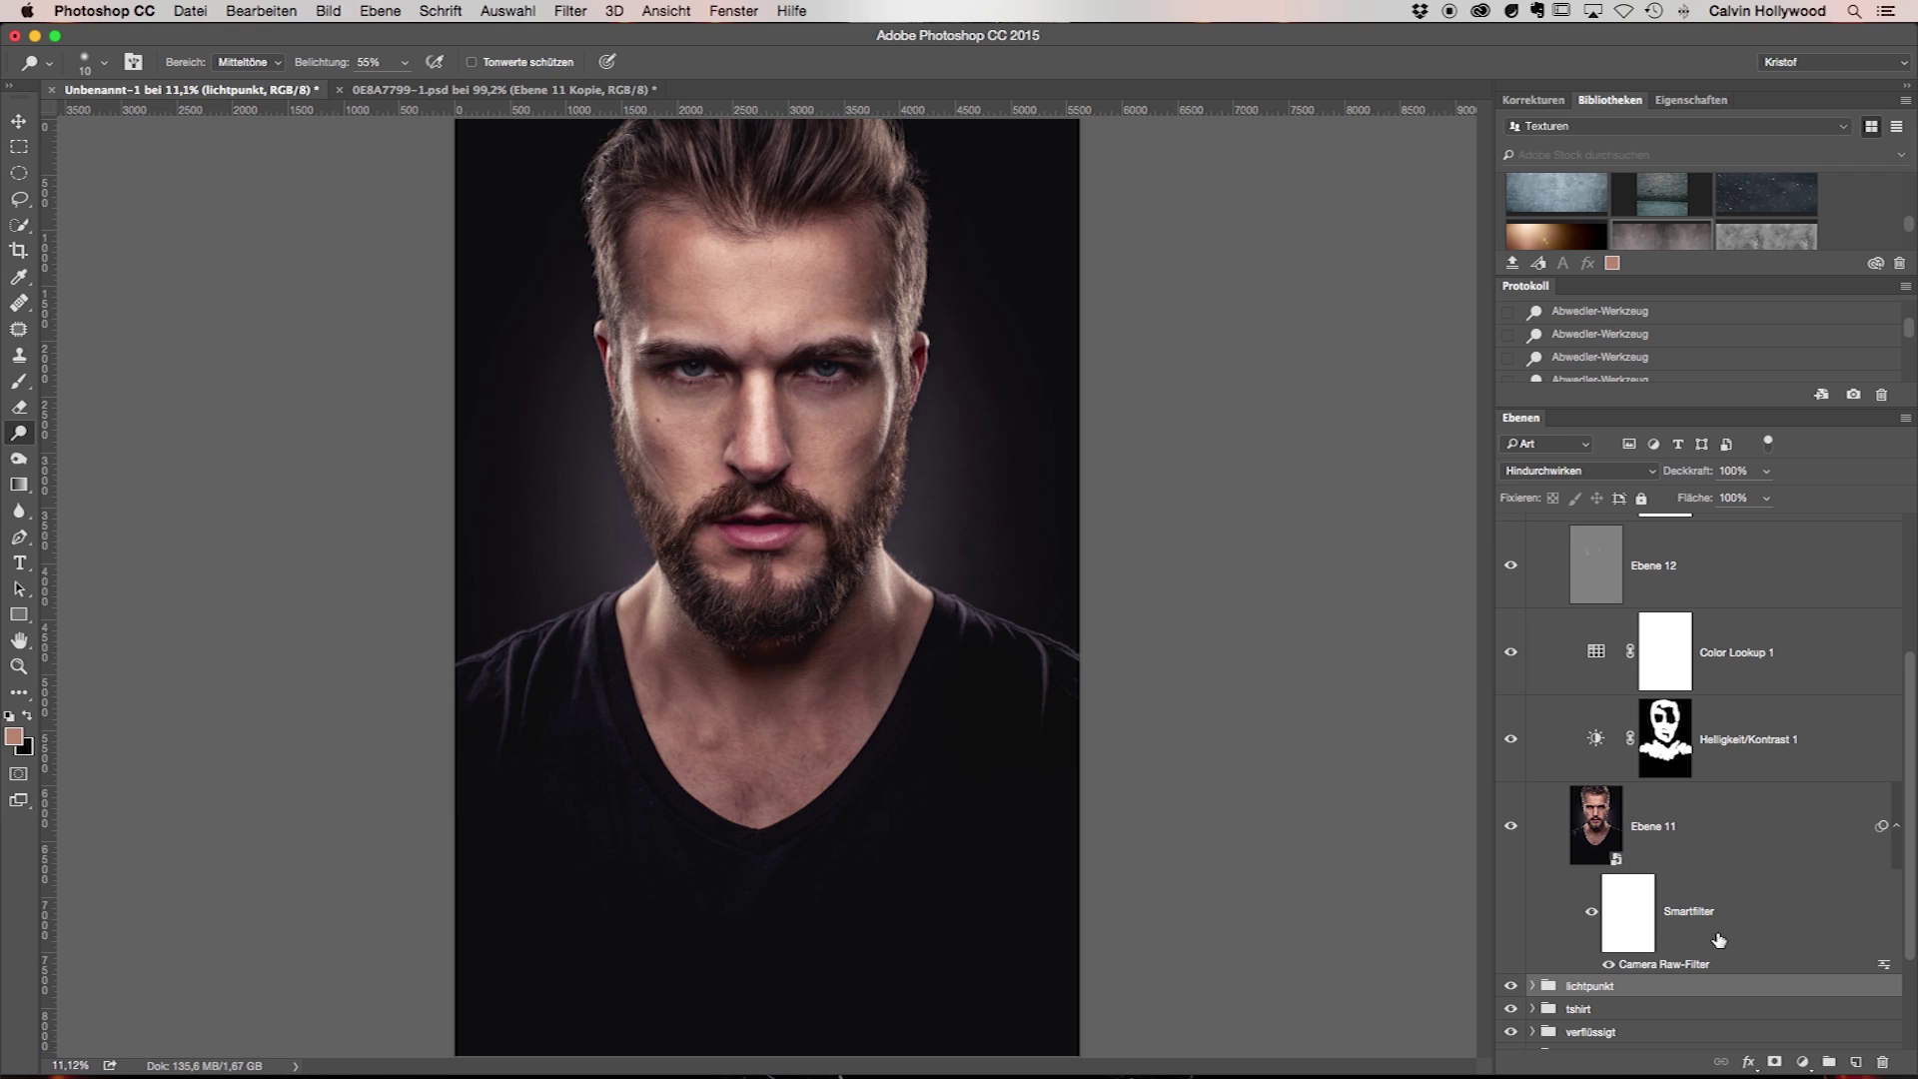
scroll(1695, 939, up, 1)
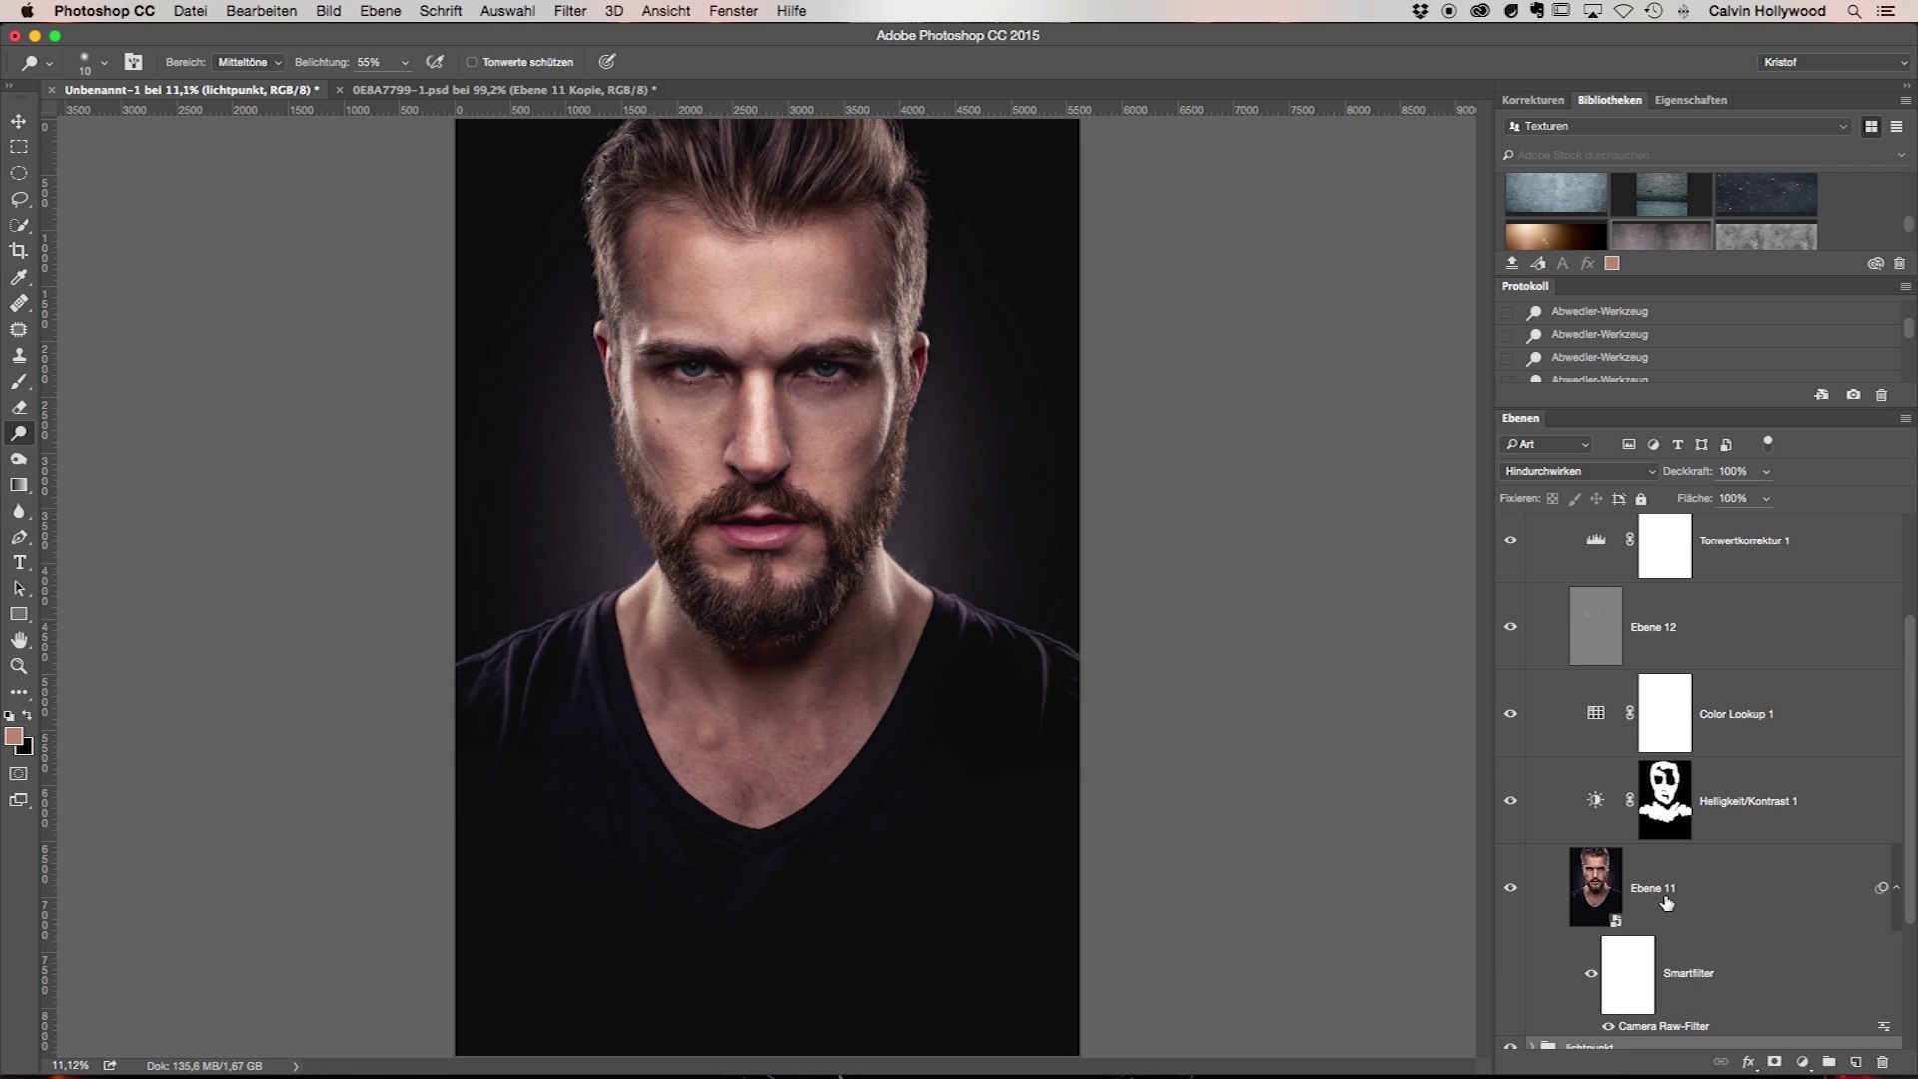
scroll(1598, 798, up, 1)
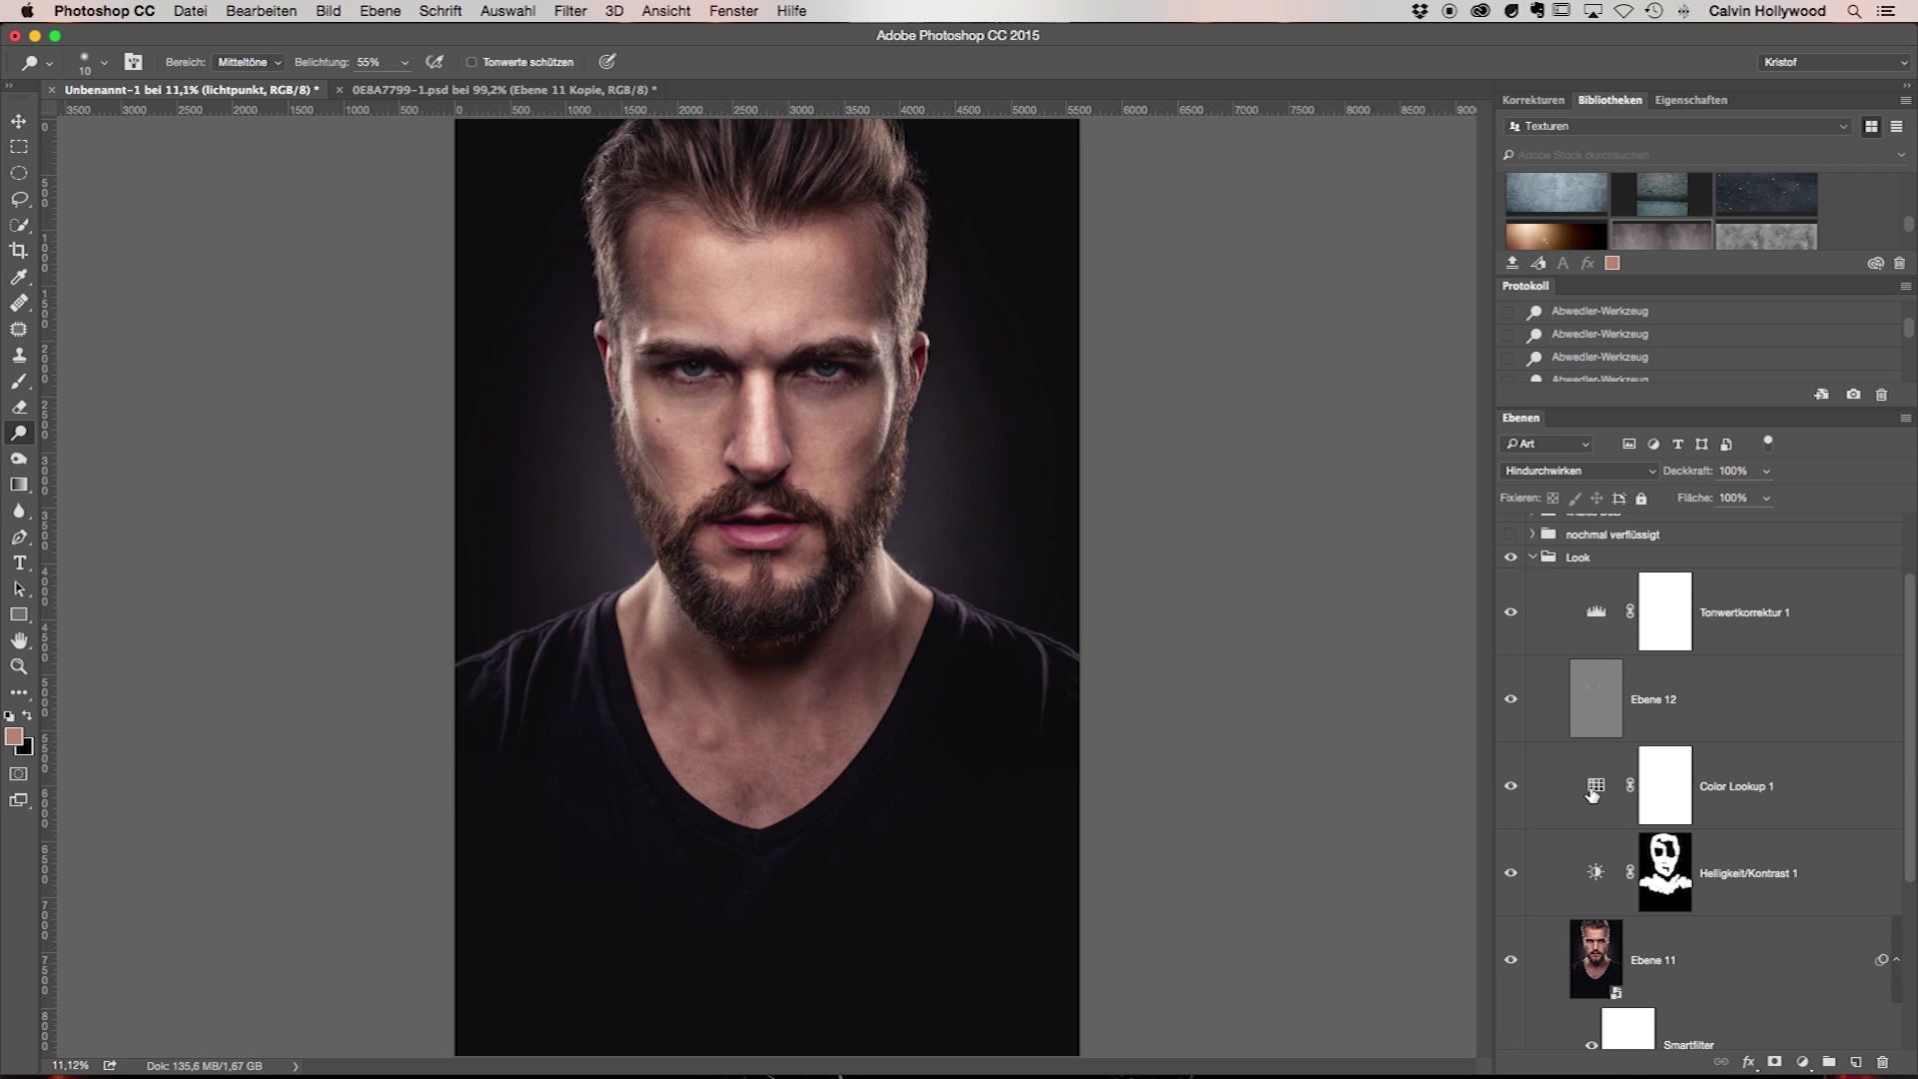
scroll(1638, 834, up, 1)
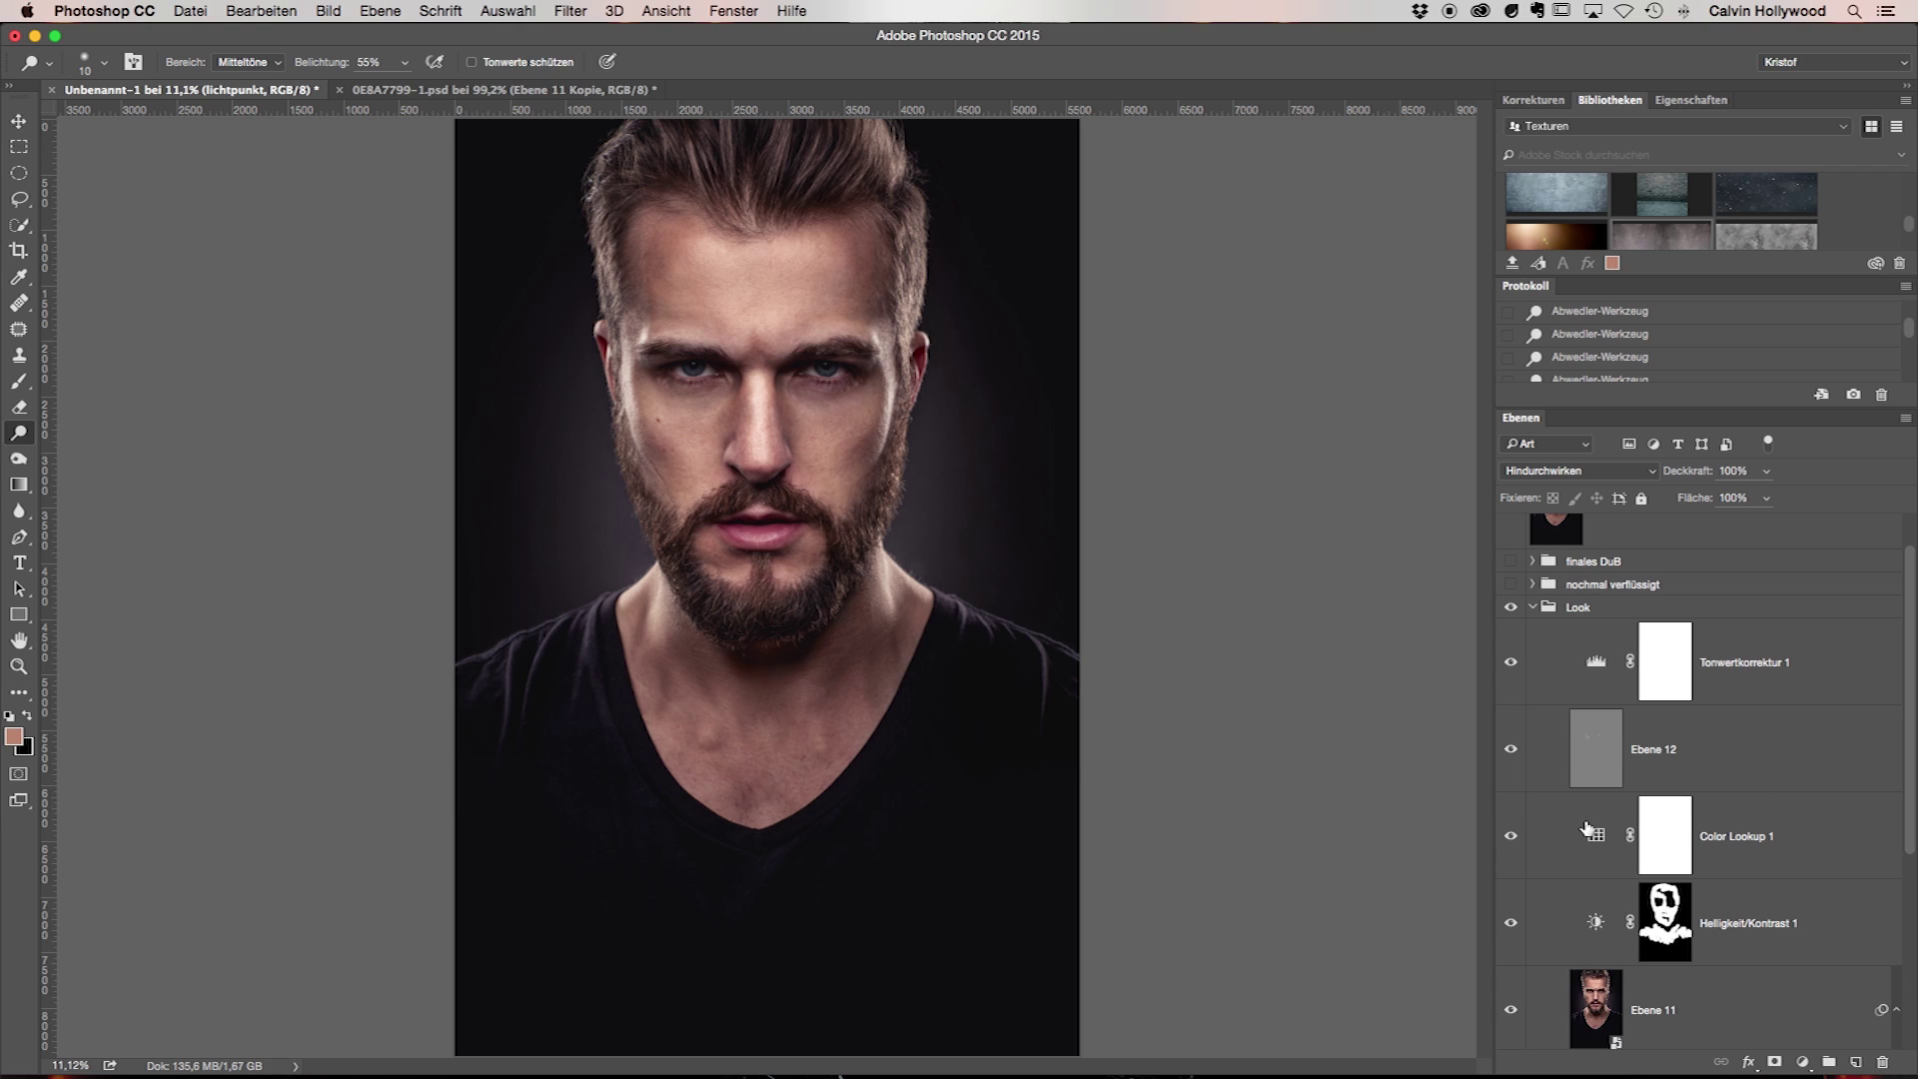
scroll(1598, 821, up, 1)
click(1511, 799)
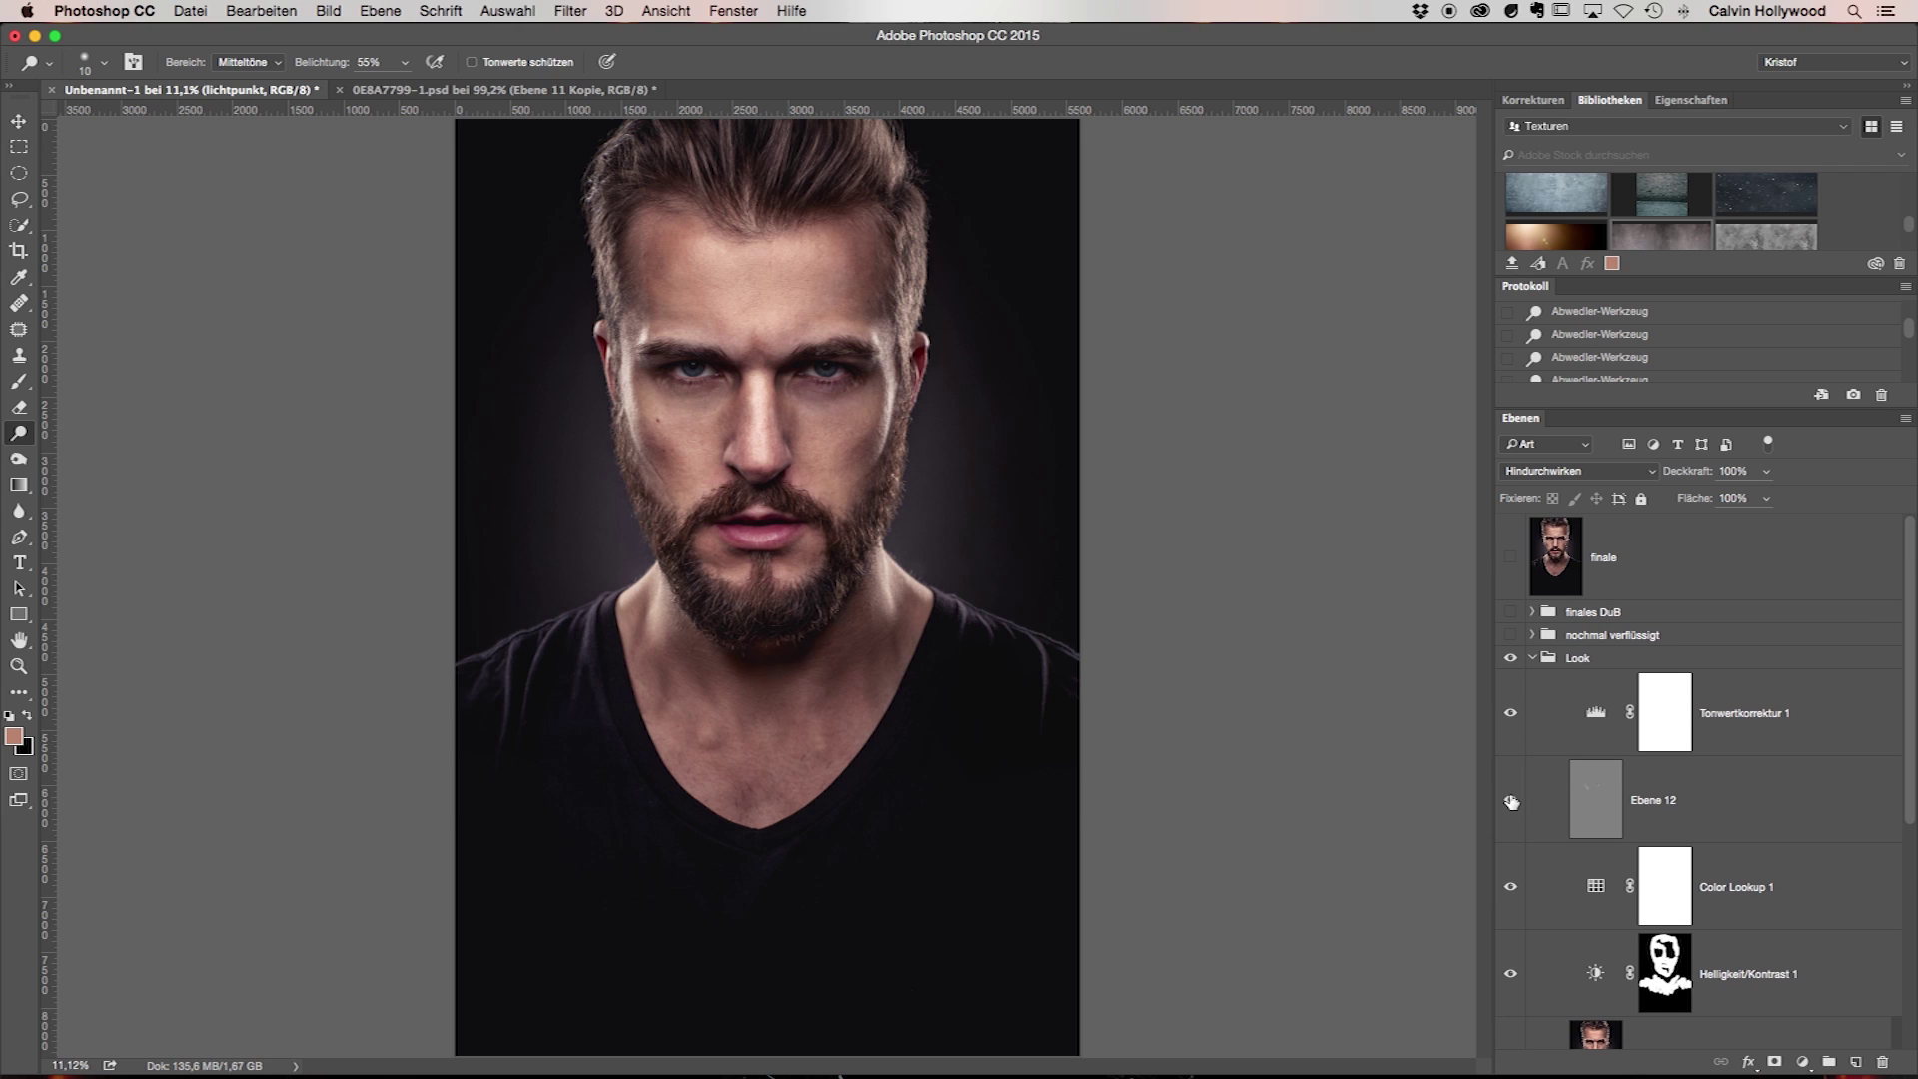
click(1508, 800)
Flick Color Lookup 1 off and on, then select it and Helligkeit/Kontrast 1
click(1512, 887)
click(1512, 887)
click(1838, 887)
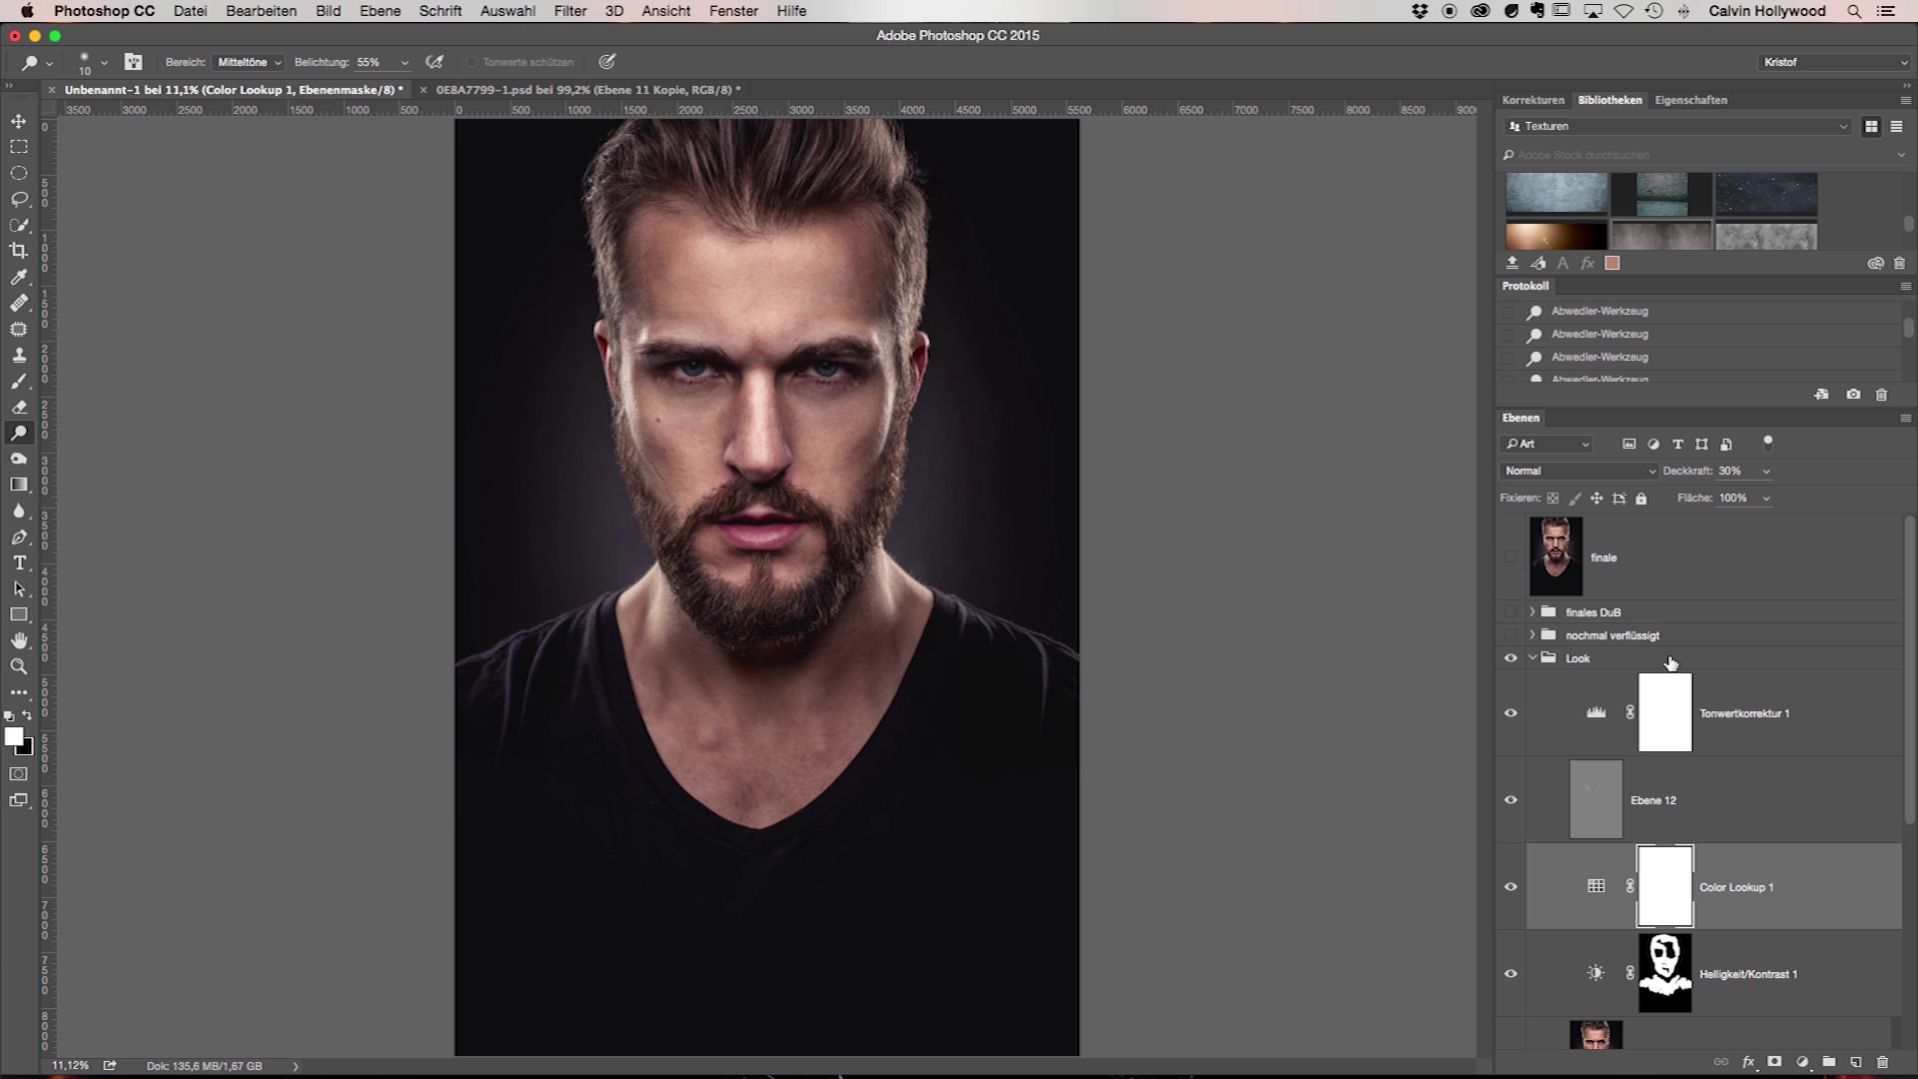
click(1540, 973)
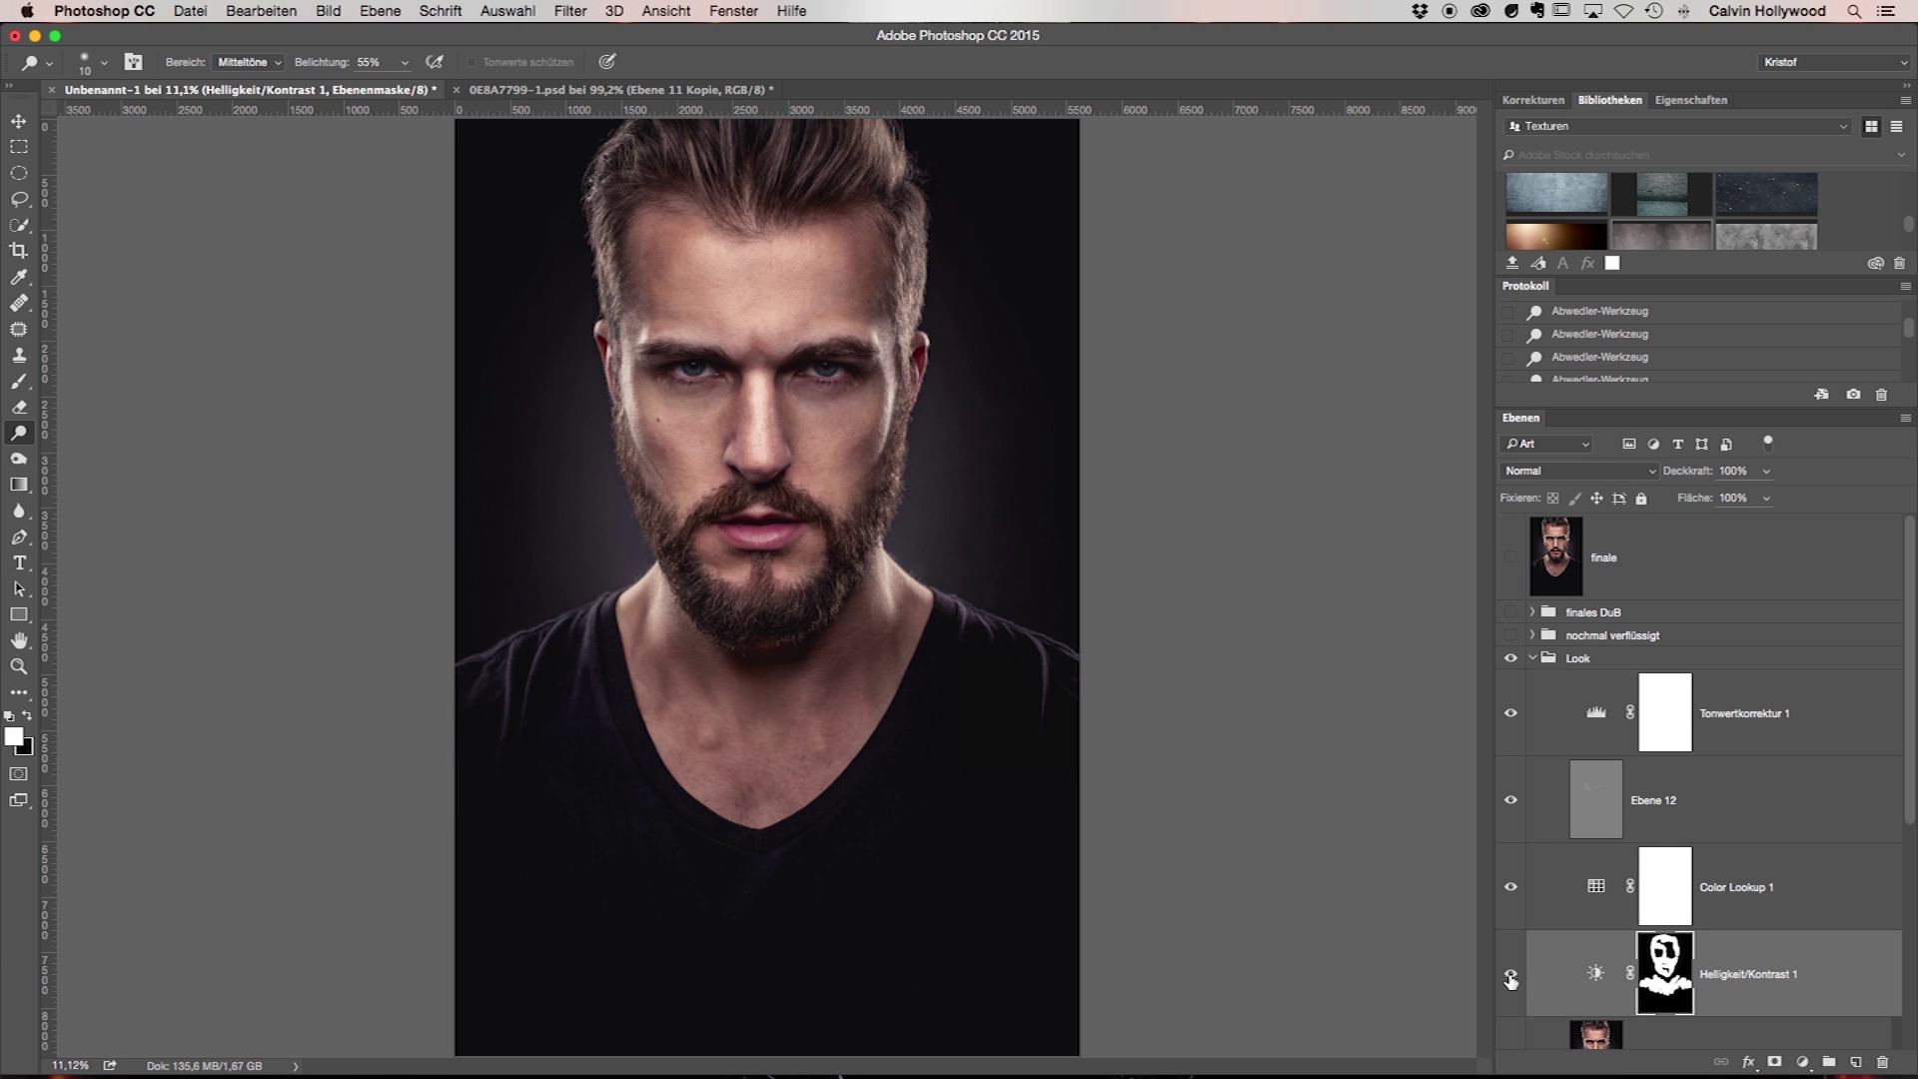
scroll(1566, 973, down, 3)
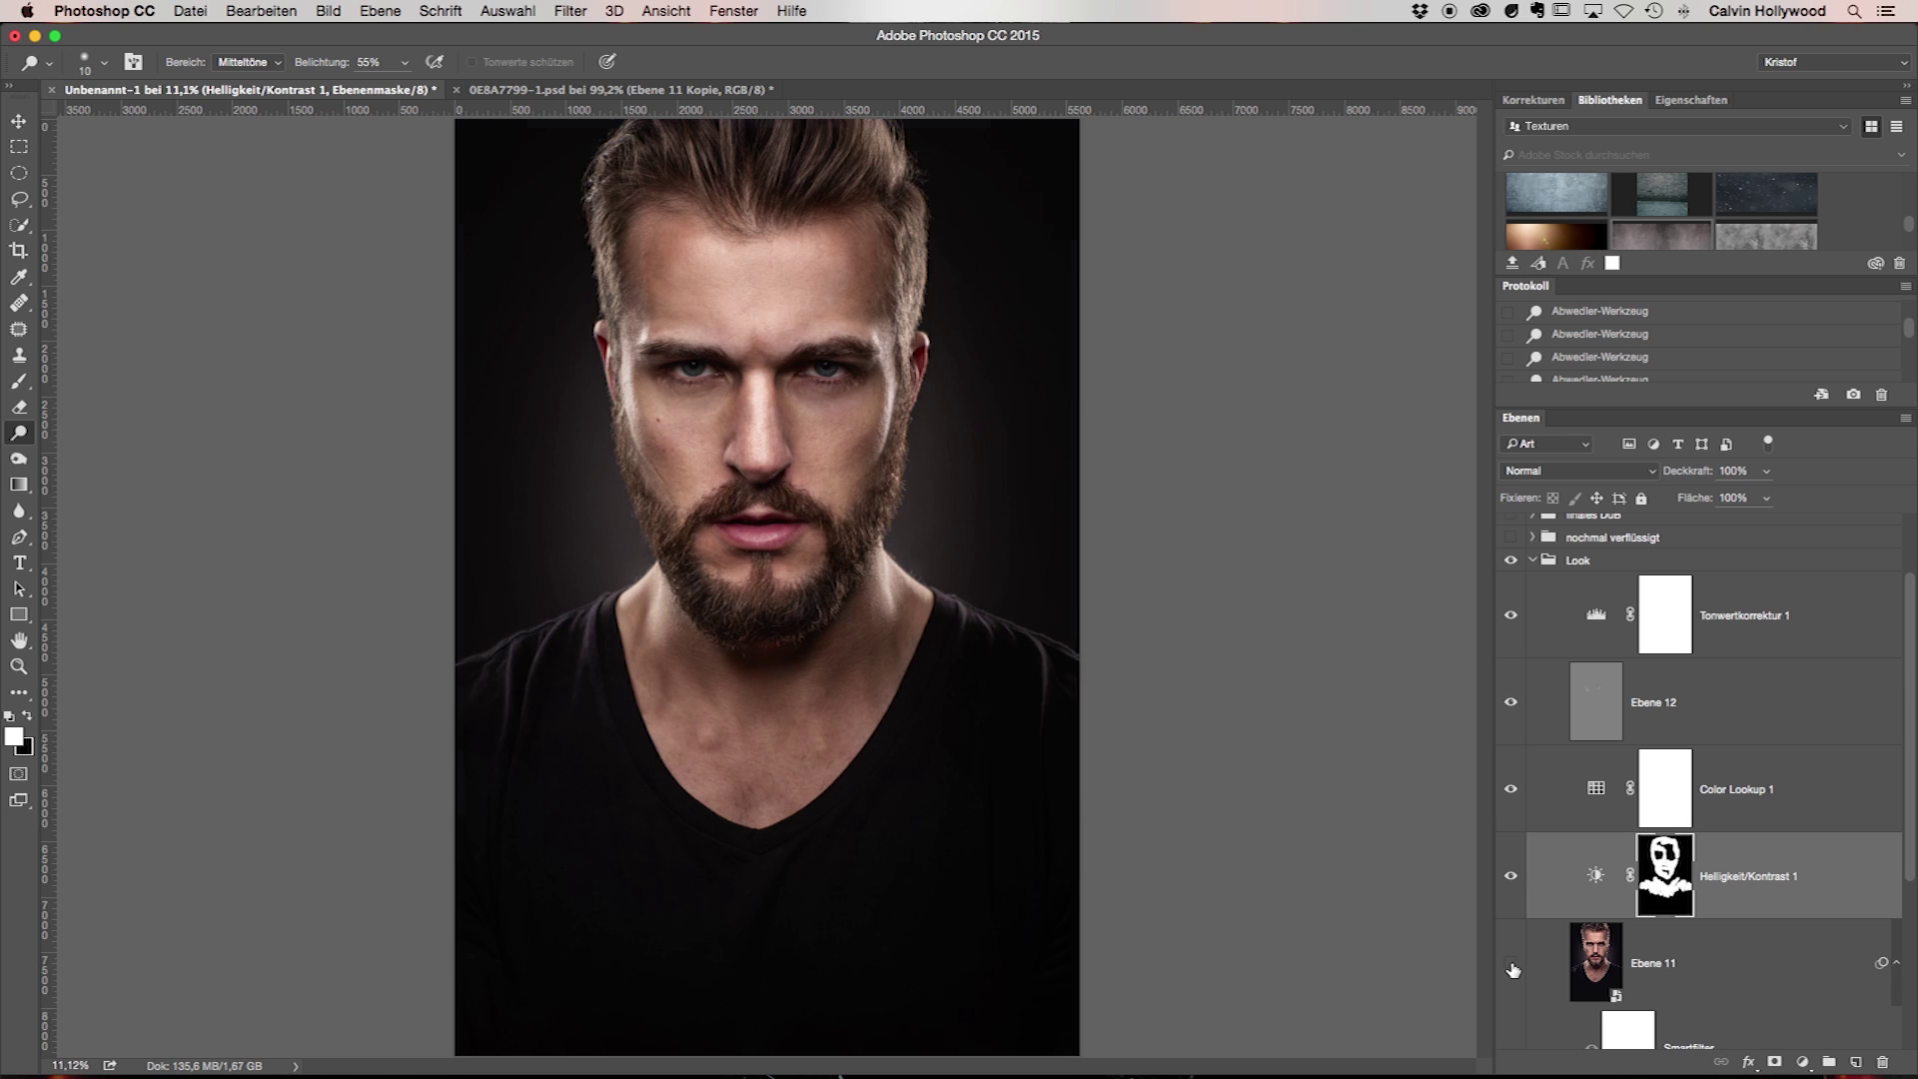
scroll(1518, 969, down, 3)
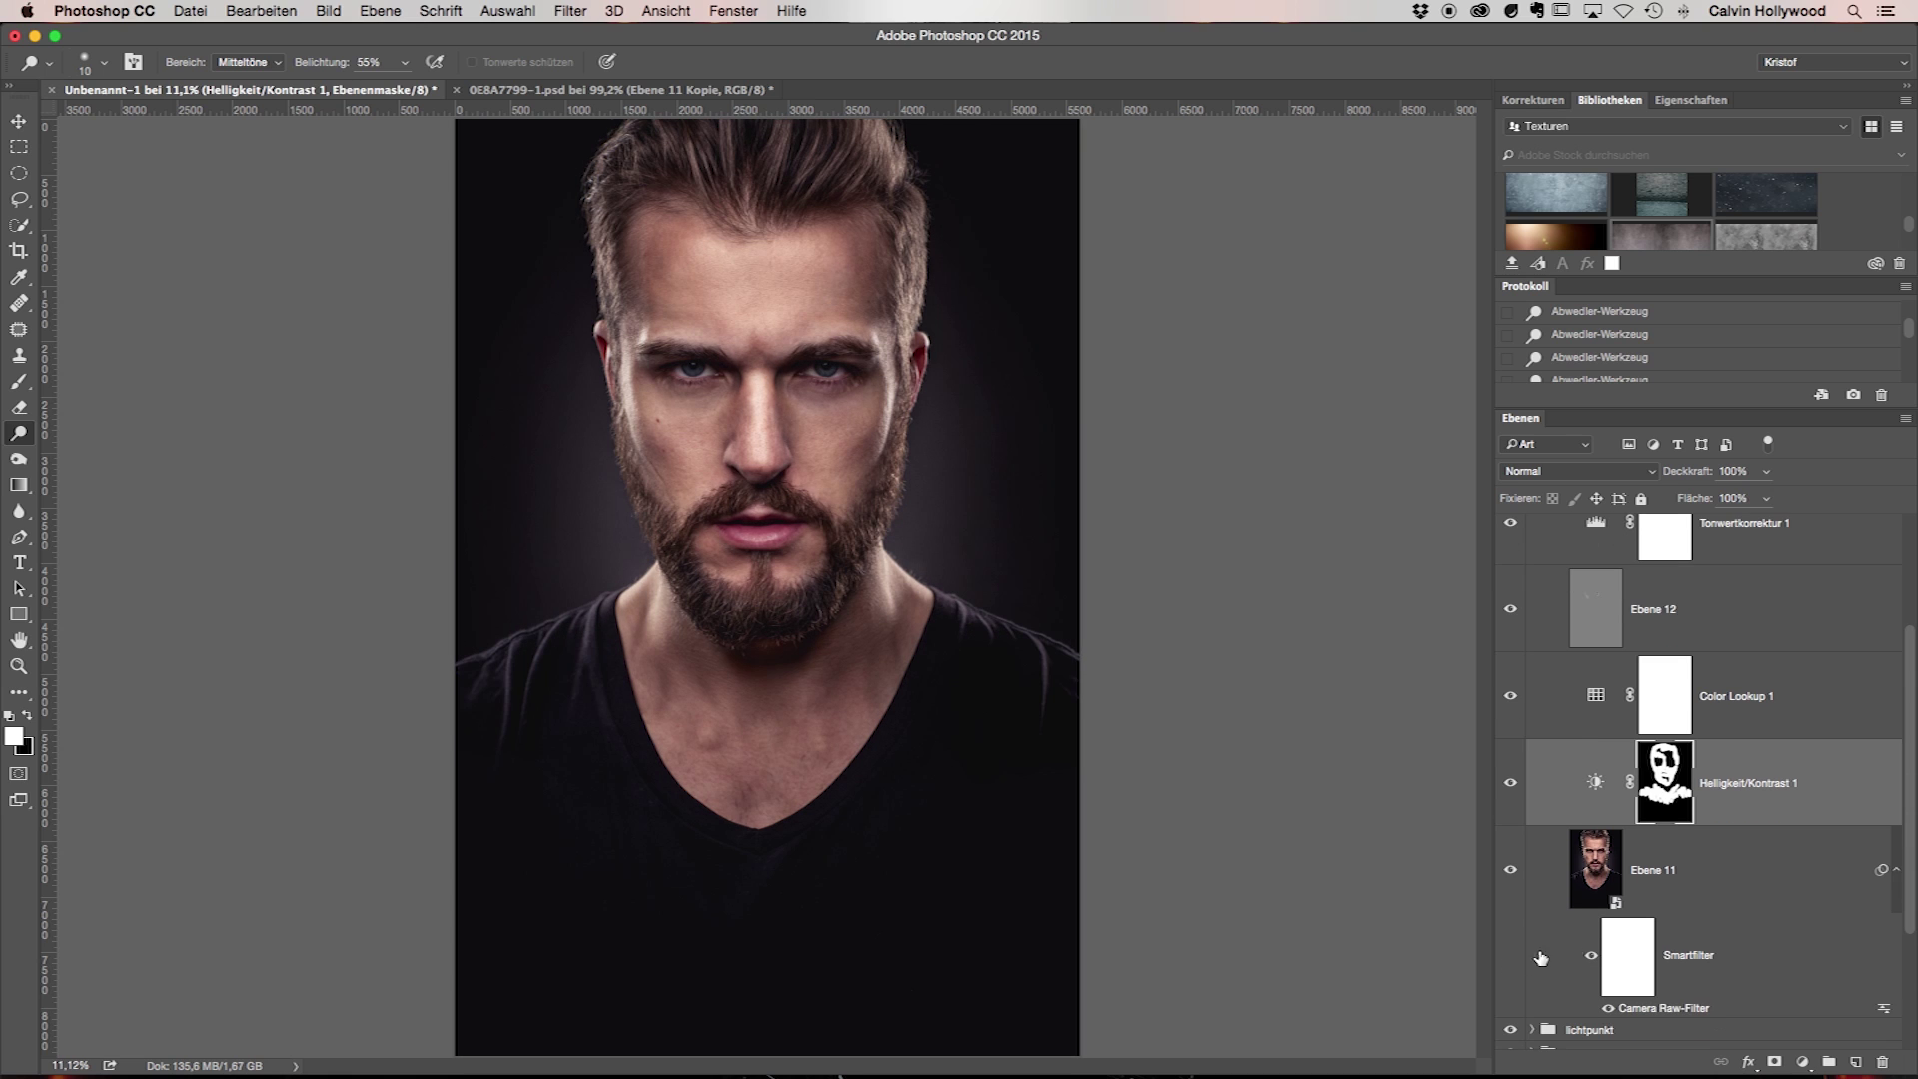
Toggle Ebene 11's Camera Raw look to compare, then fold the Look group closed
click(1509, 874)
scroll(1540, 875, up, 3)
scroll(1540, 875, up, 3)
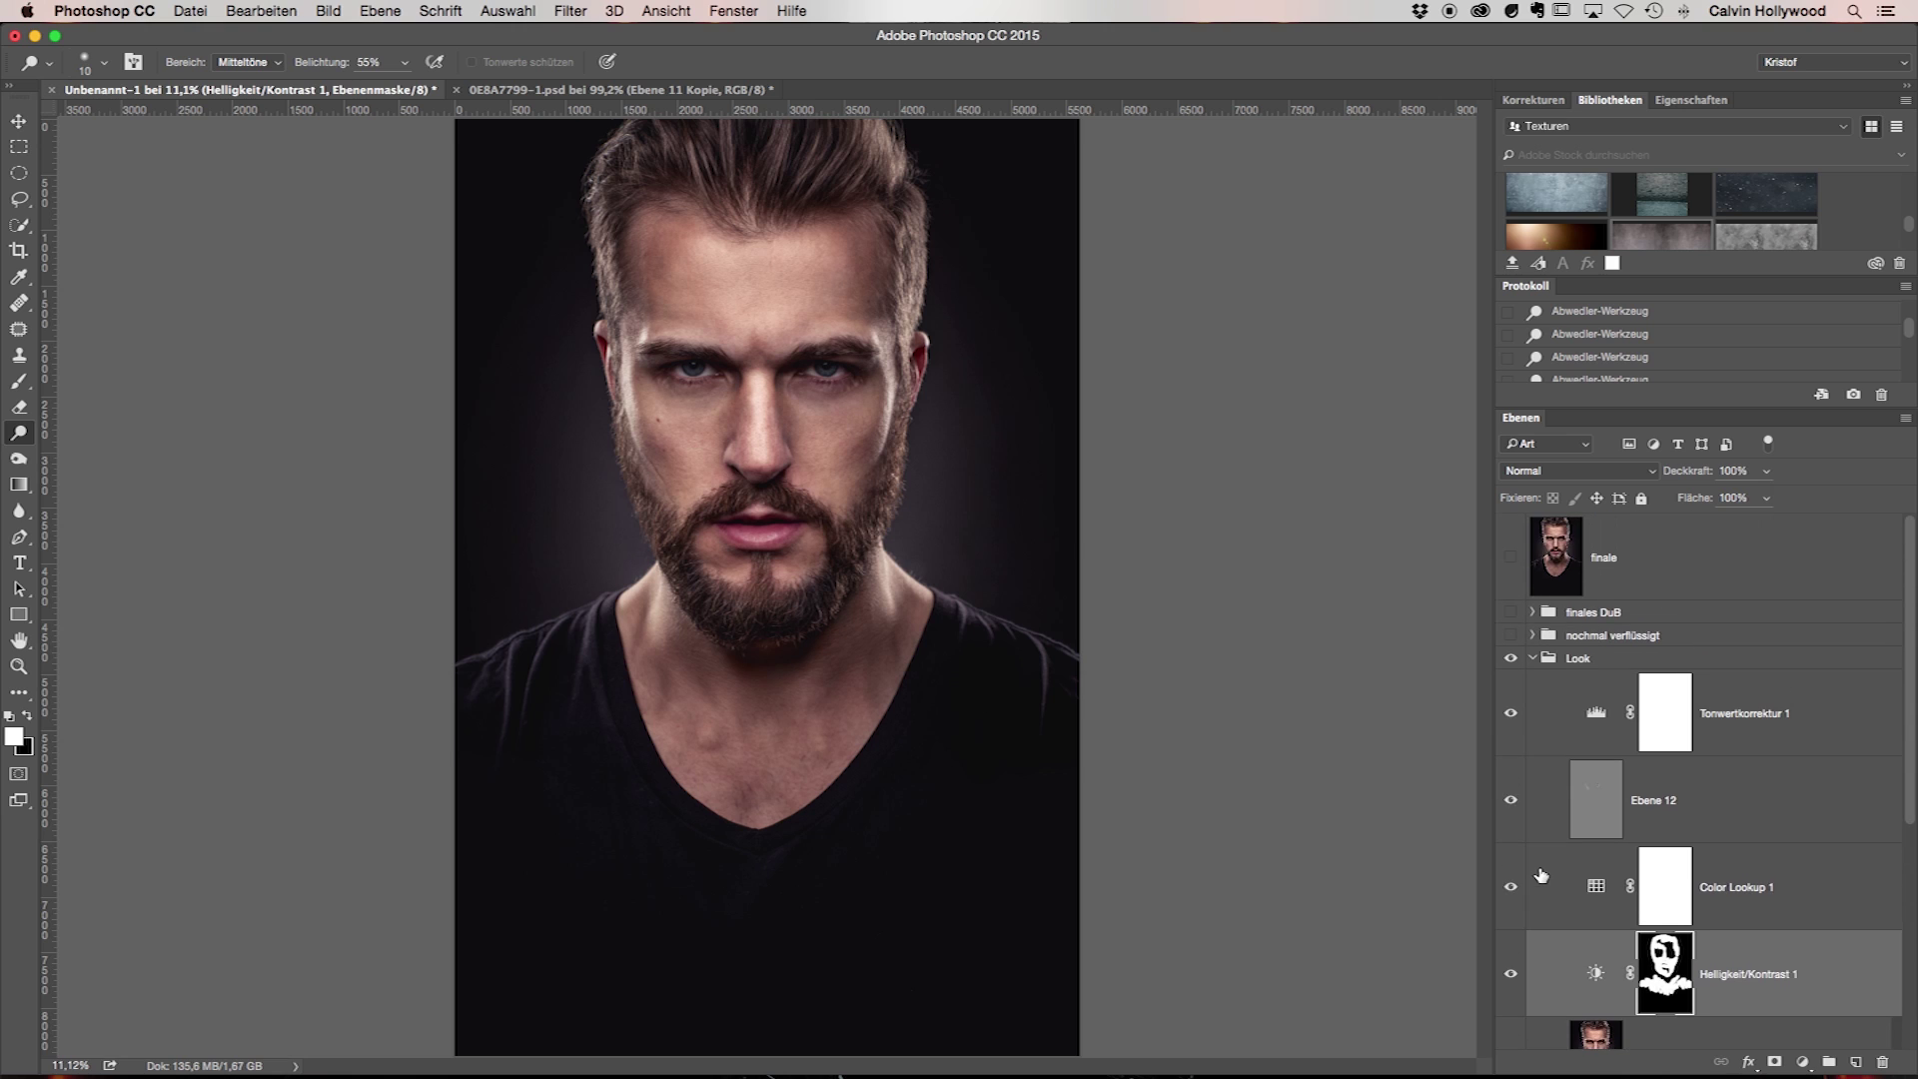
scroll(1540, 875, down, 2)
scroll(1540, 875, up, 2)
click(1535, 659)
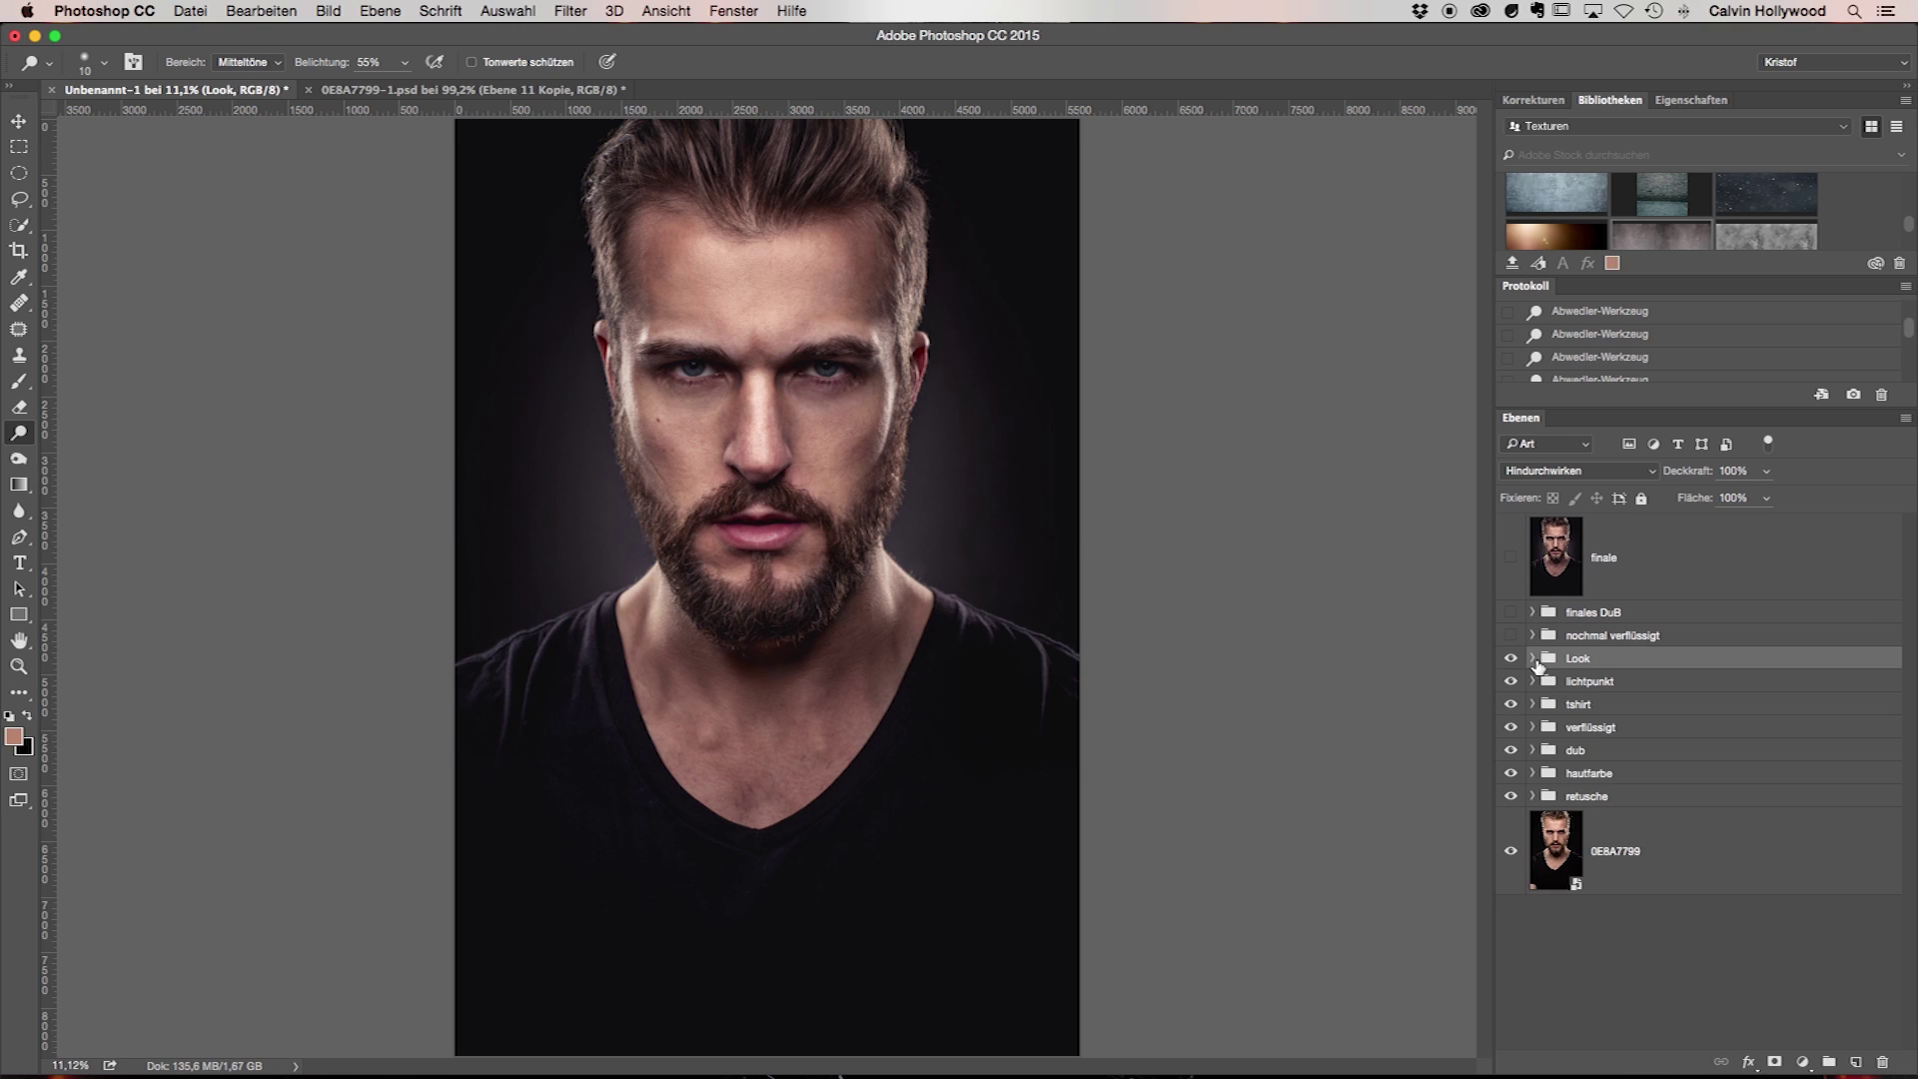
Compare the Look group, then expand nochmal verflüssigt and toggle it on, off and on
click(1511, 658)
click(1532, 635)
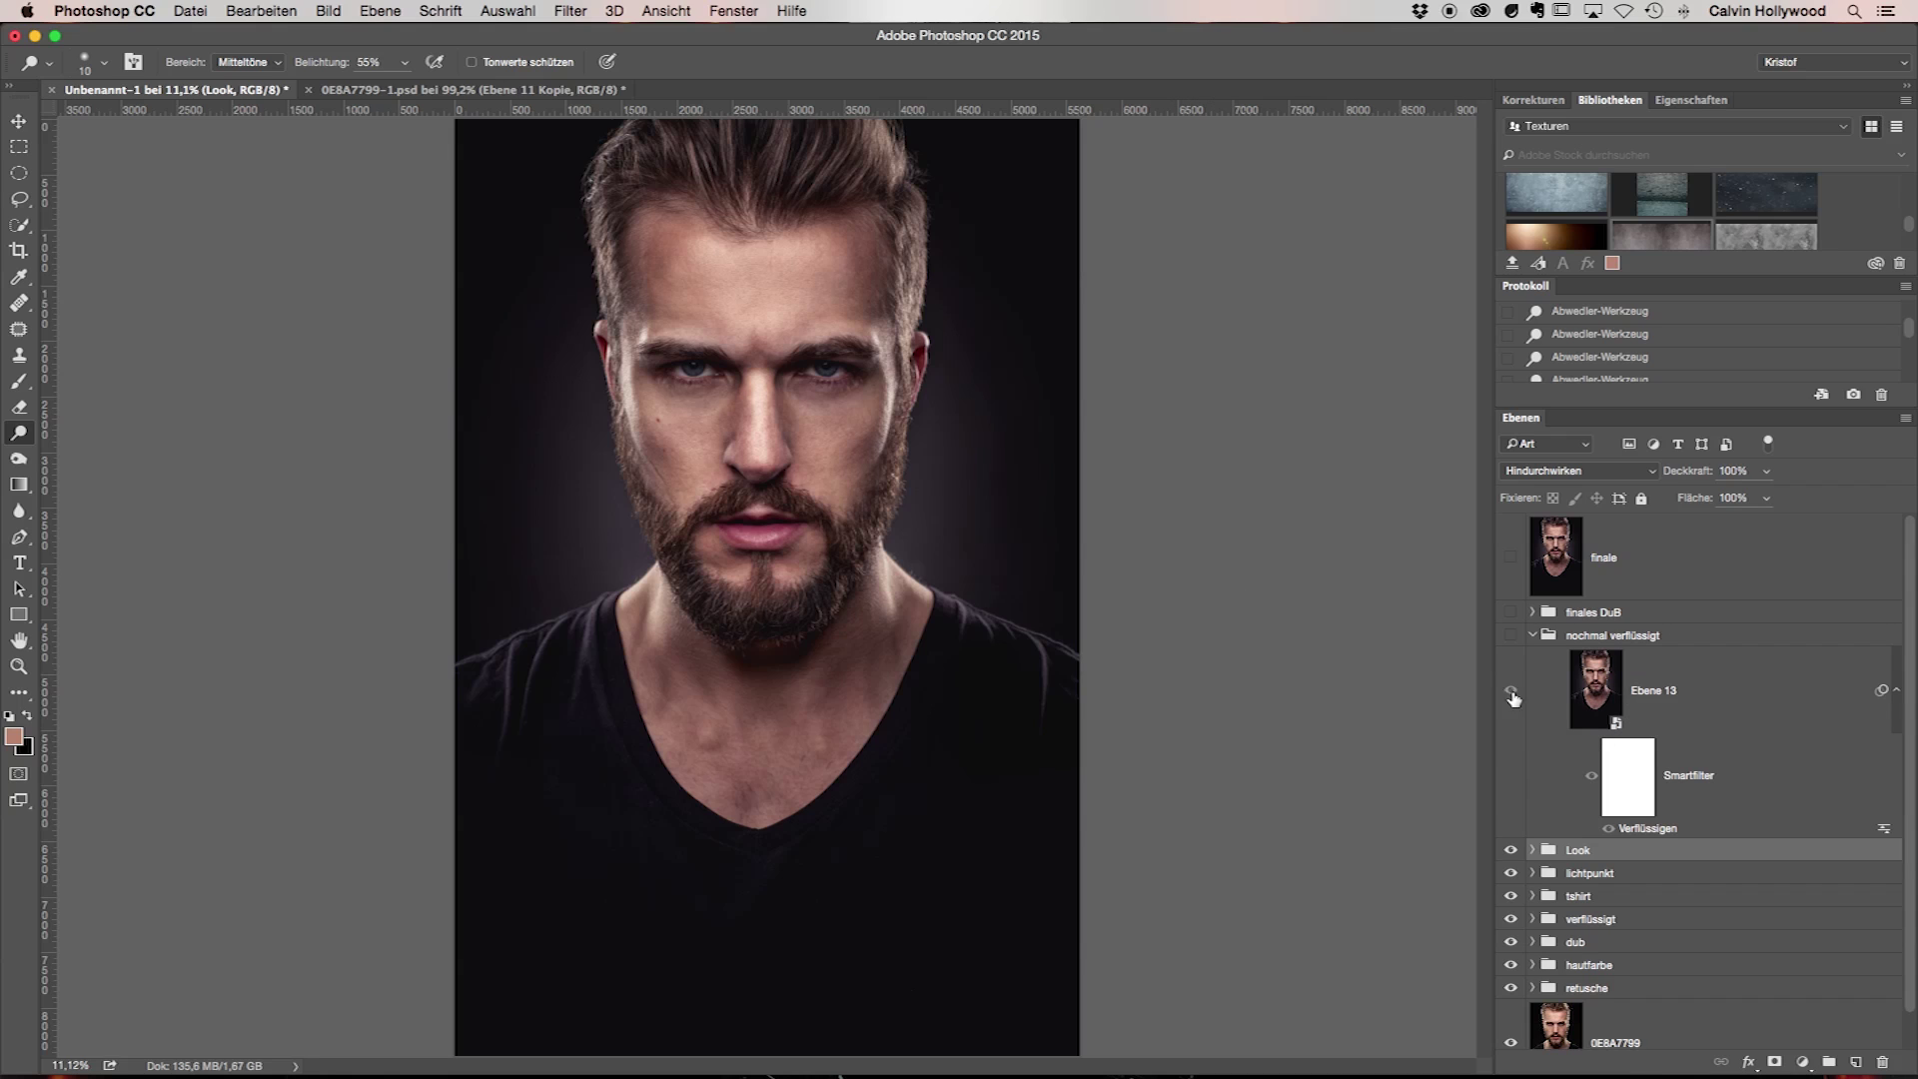
click(1511, 637)
click(1511, 636)
click(1509, 637)
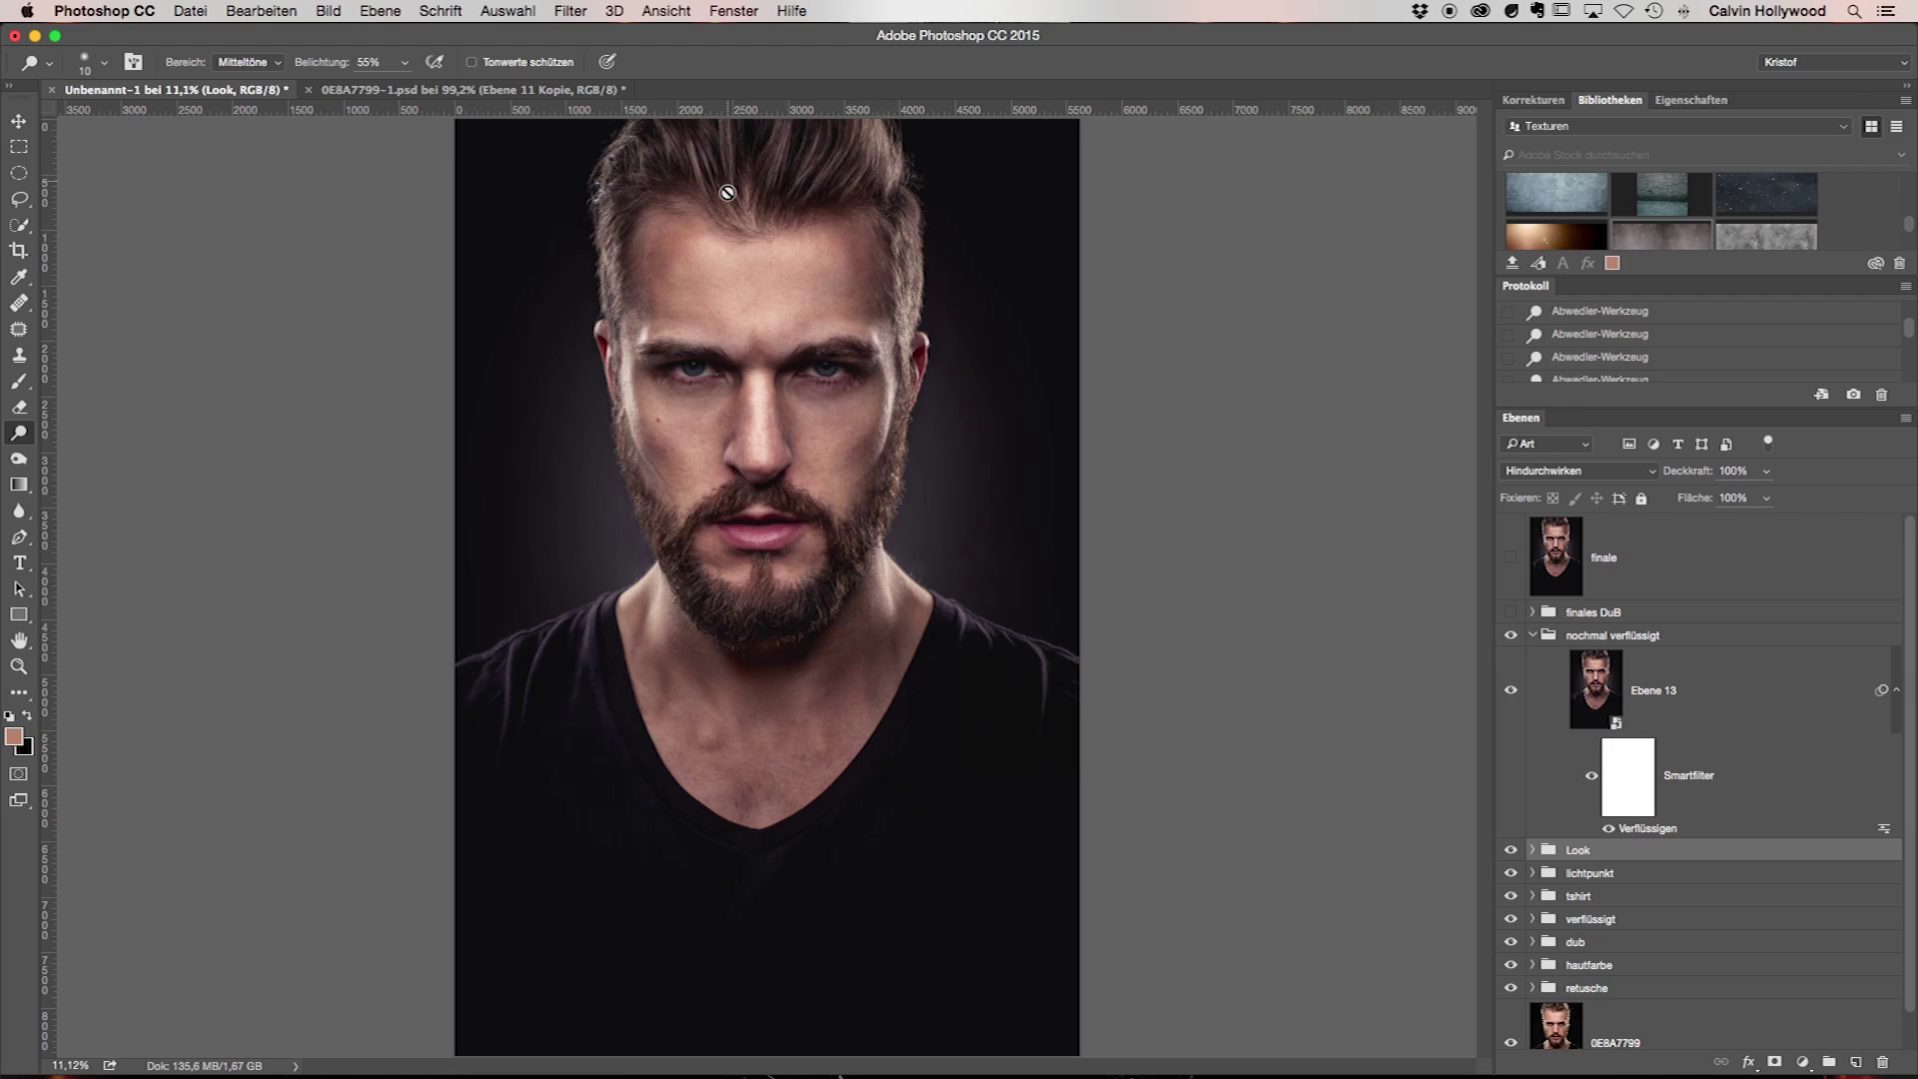
Flick Ebene 13 on and off to compare the liquified hair, then collapse nochmal verflüssigt
click(1508, 689)
click(1508, 689)
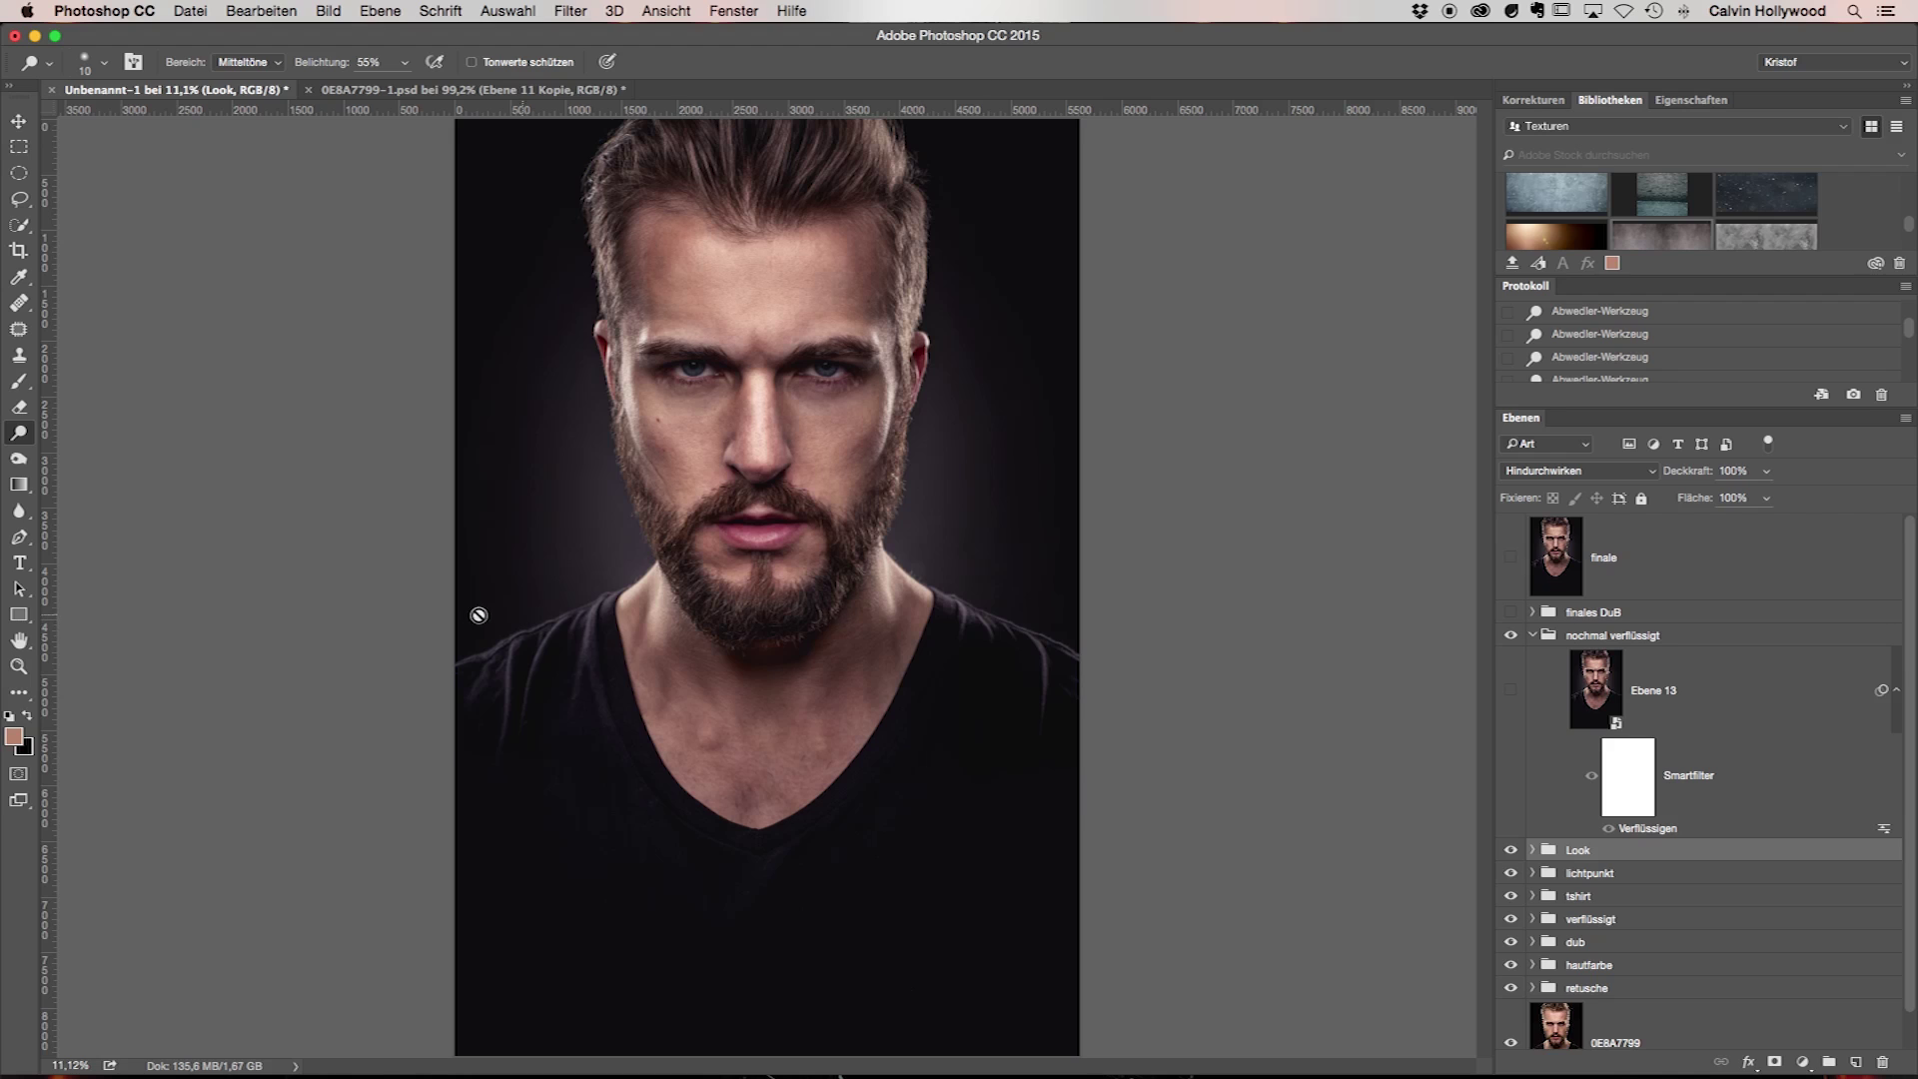
click(1508, 691)
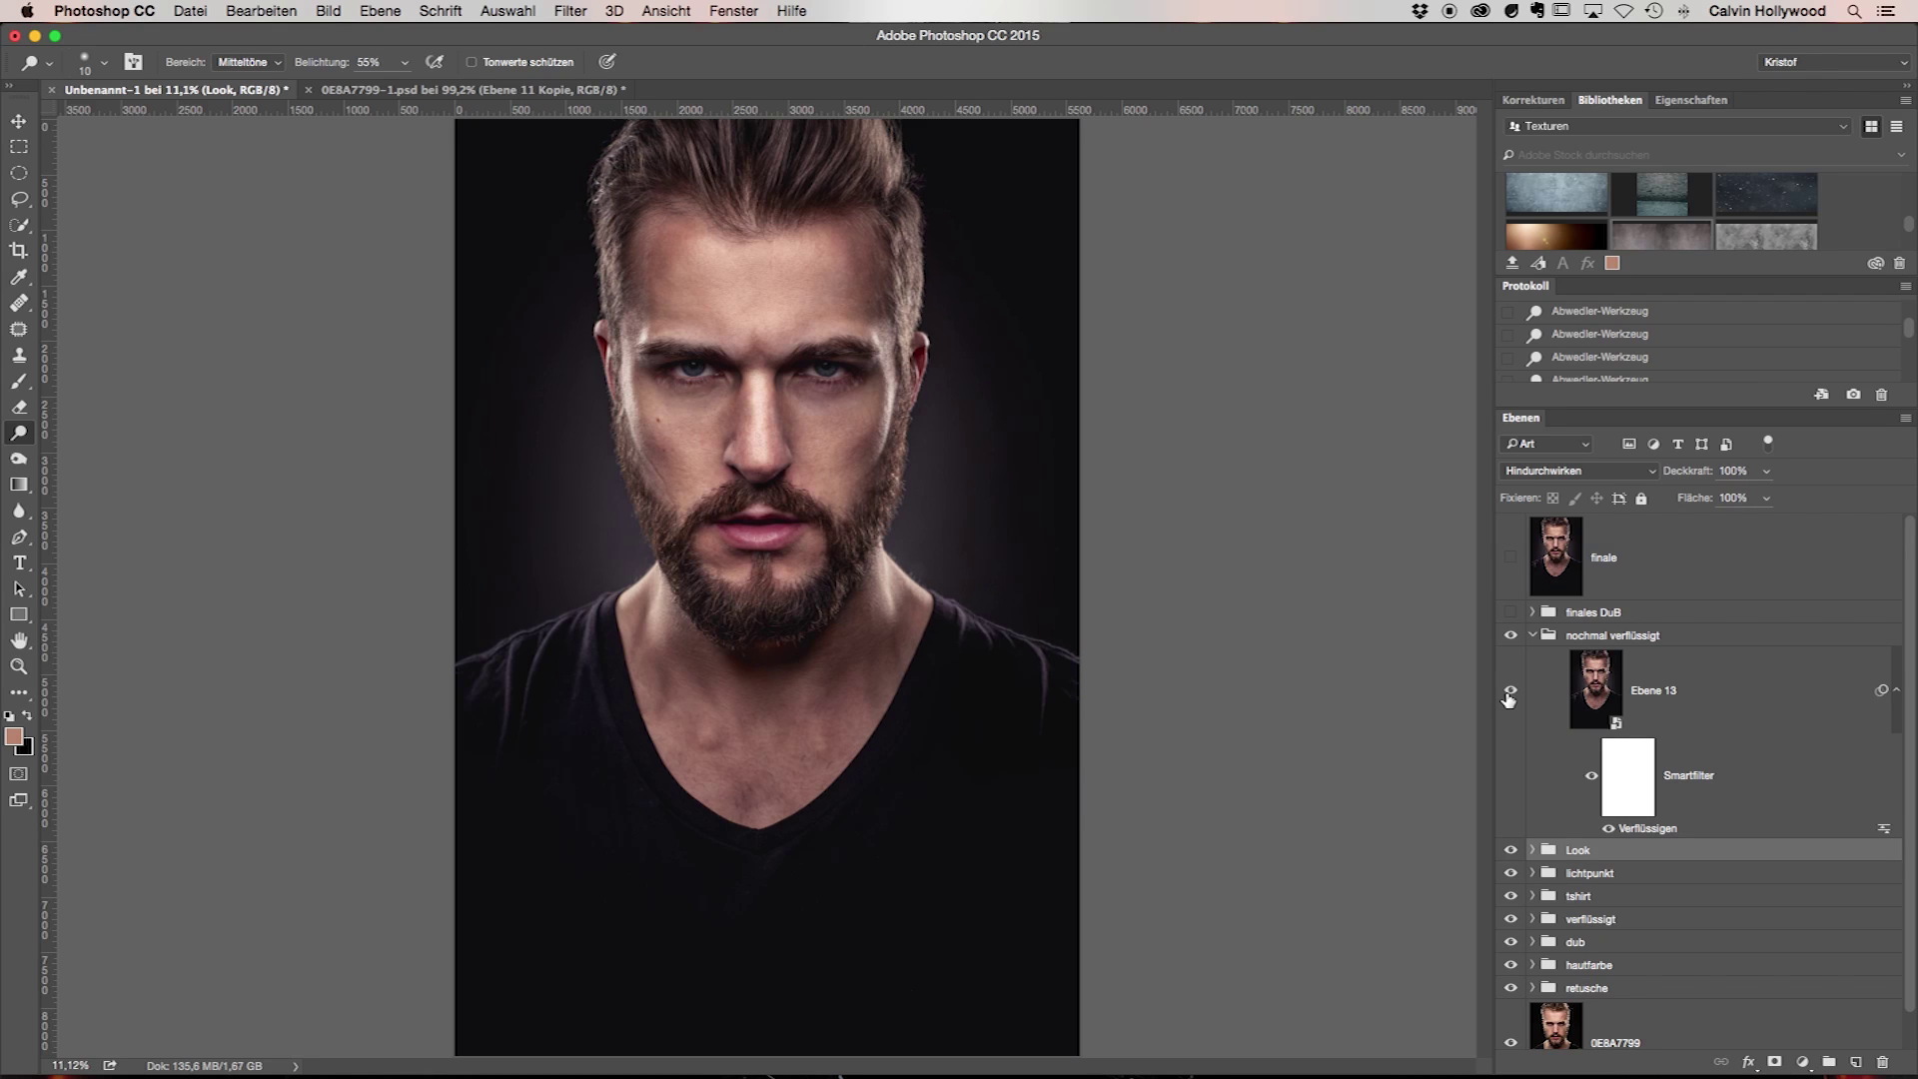
click(1508, 691)
click(1508, 691)
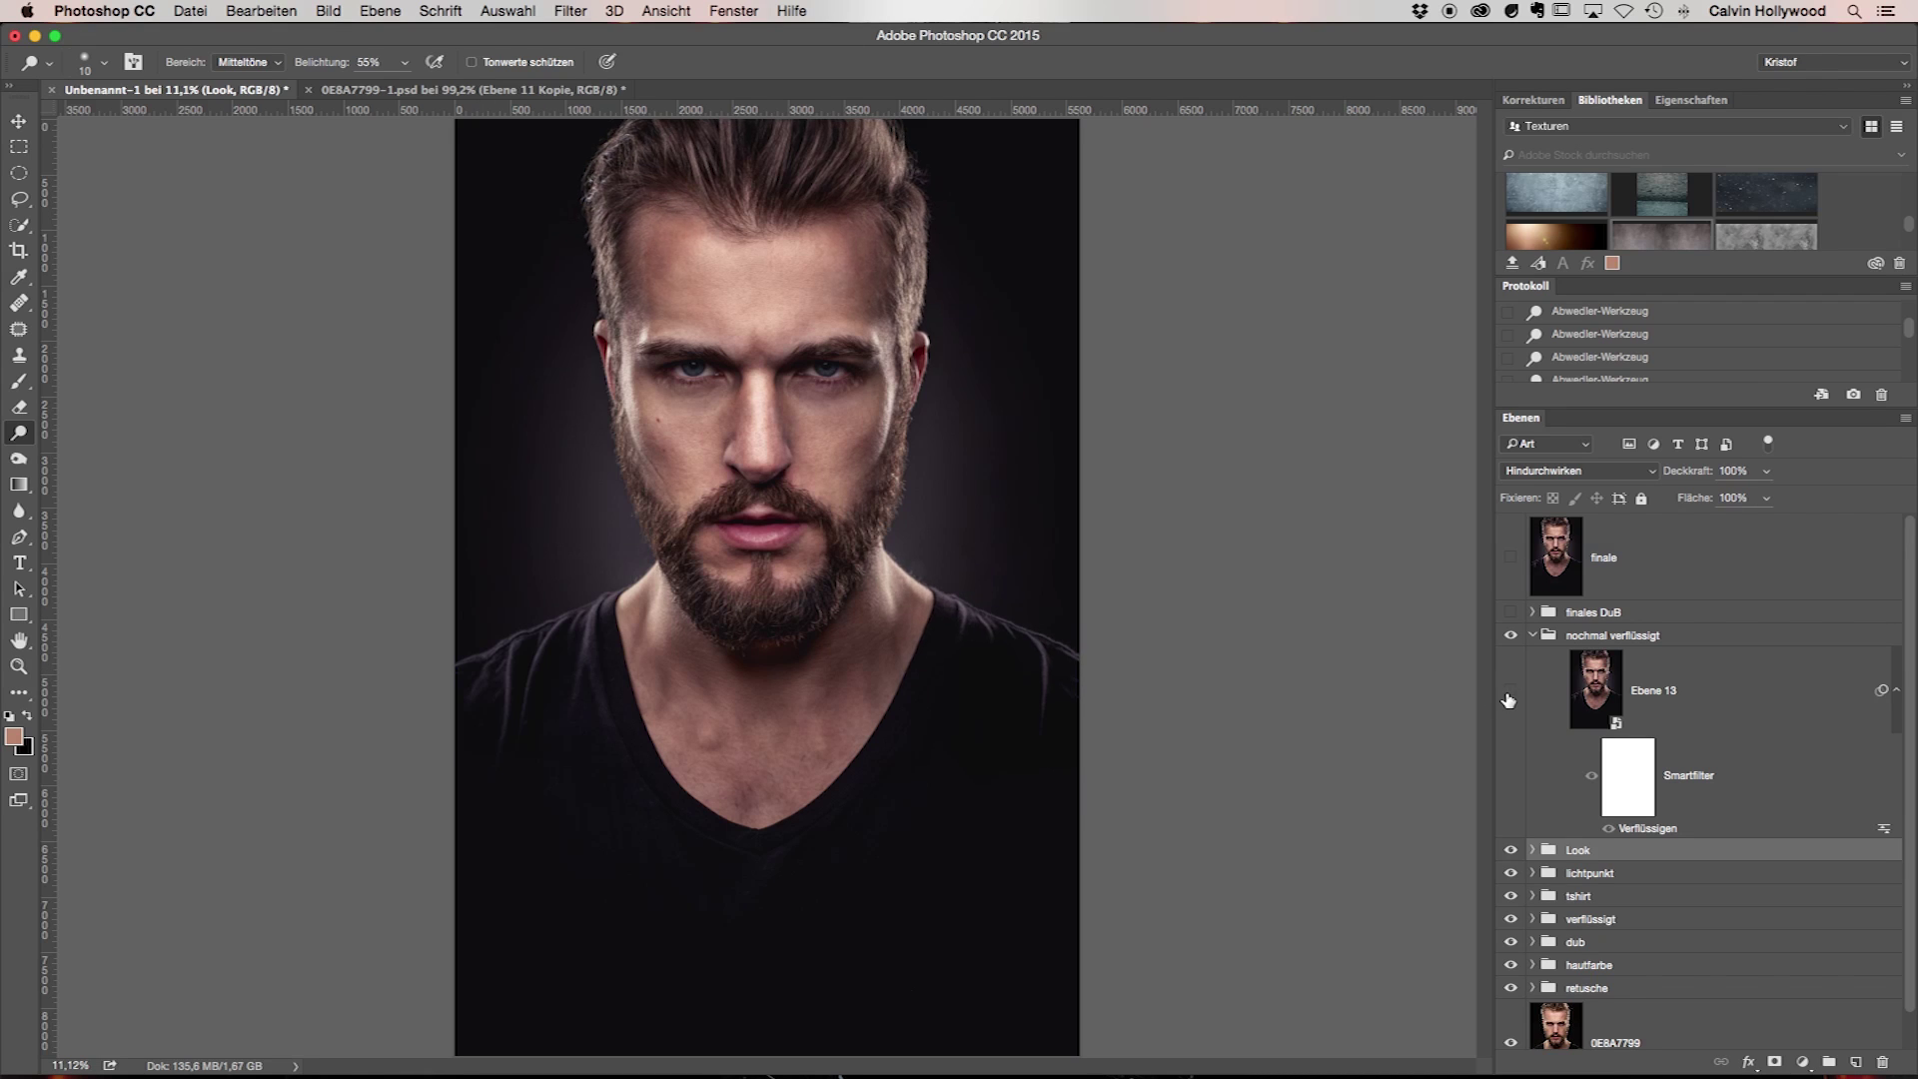
click(1546, 636)
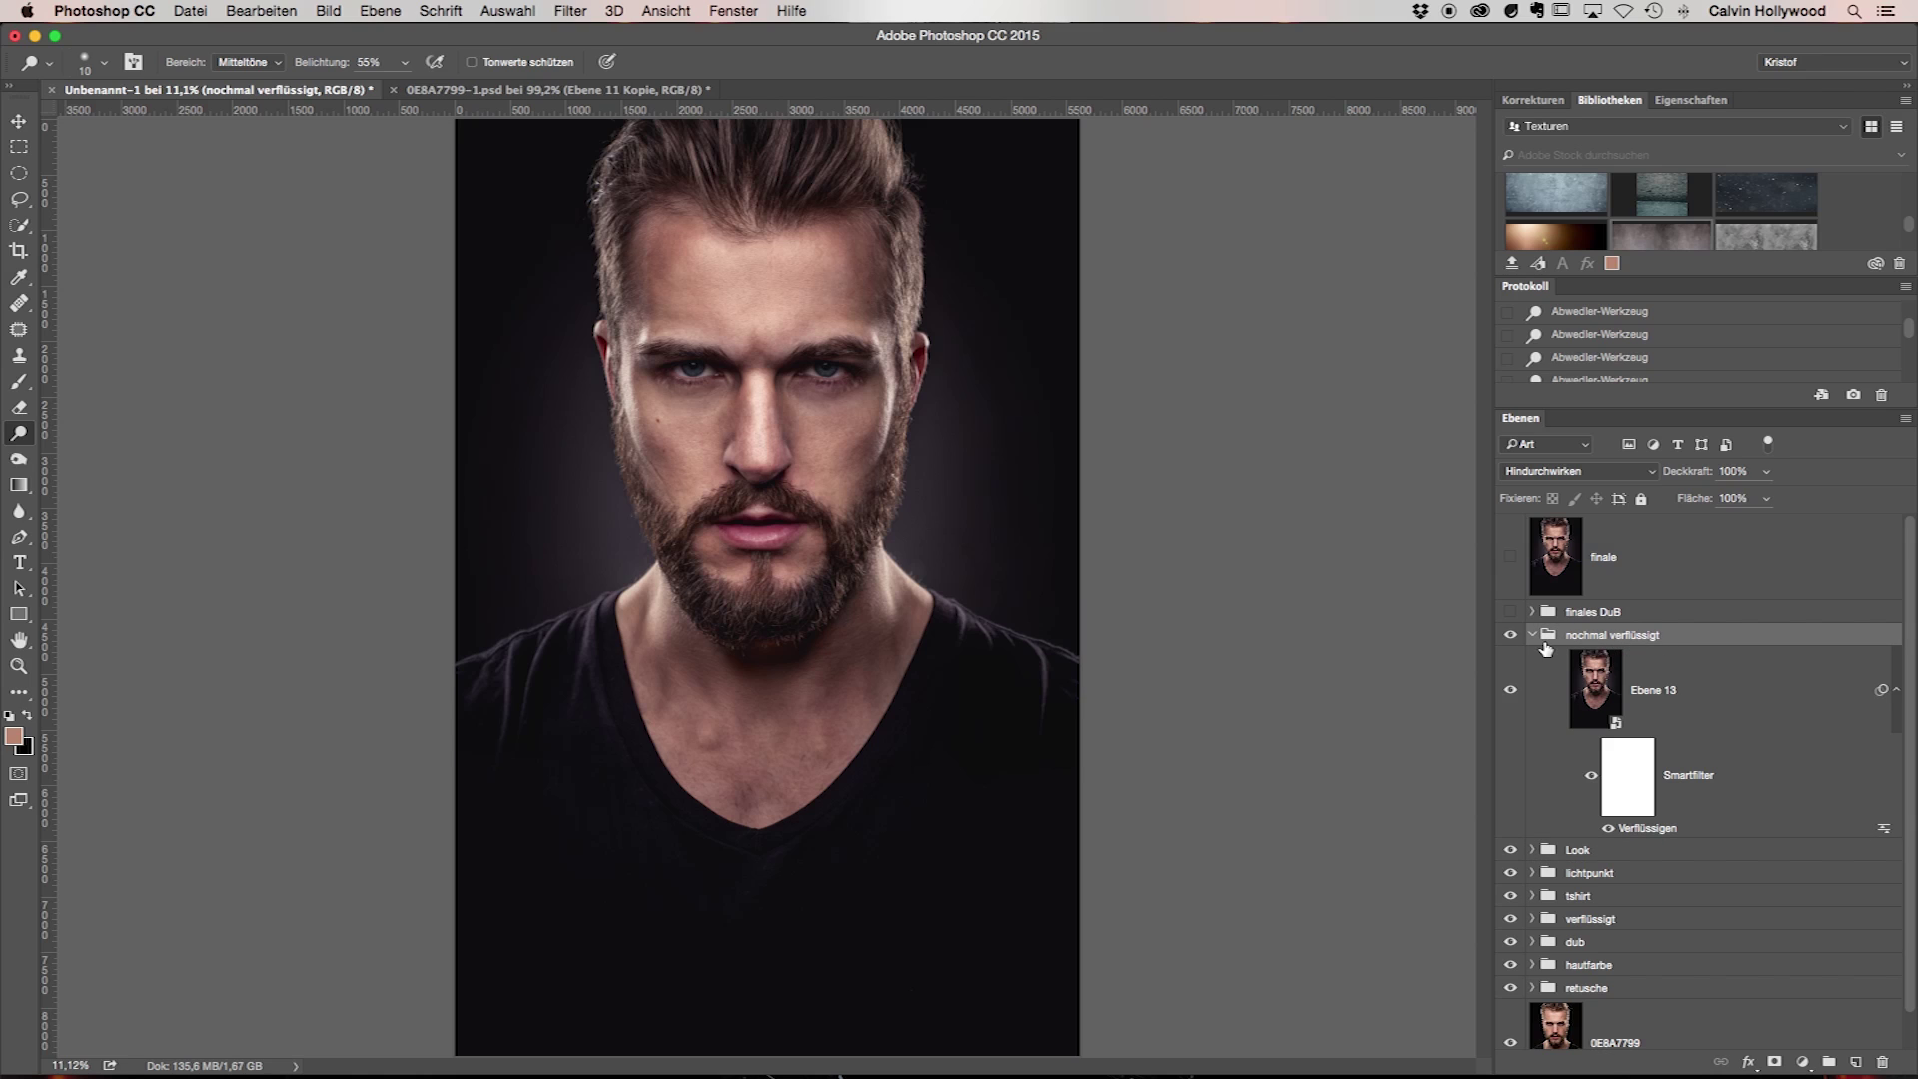
click(1532, 636)
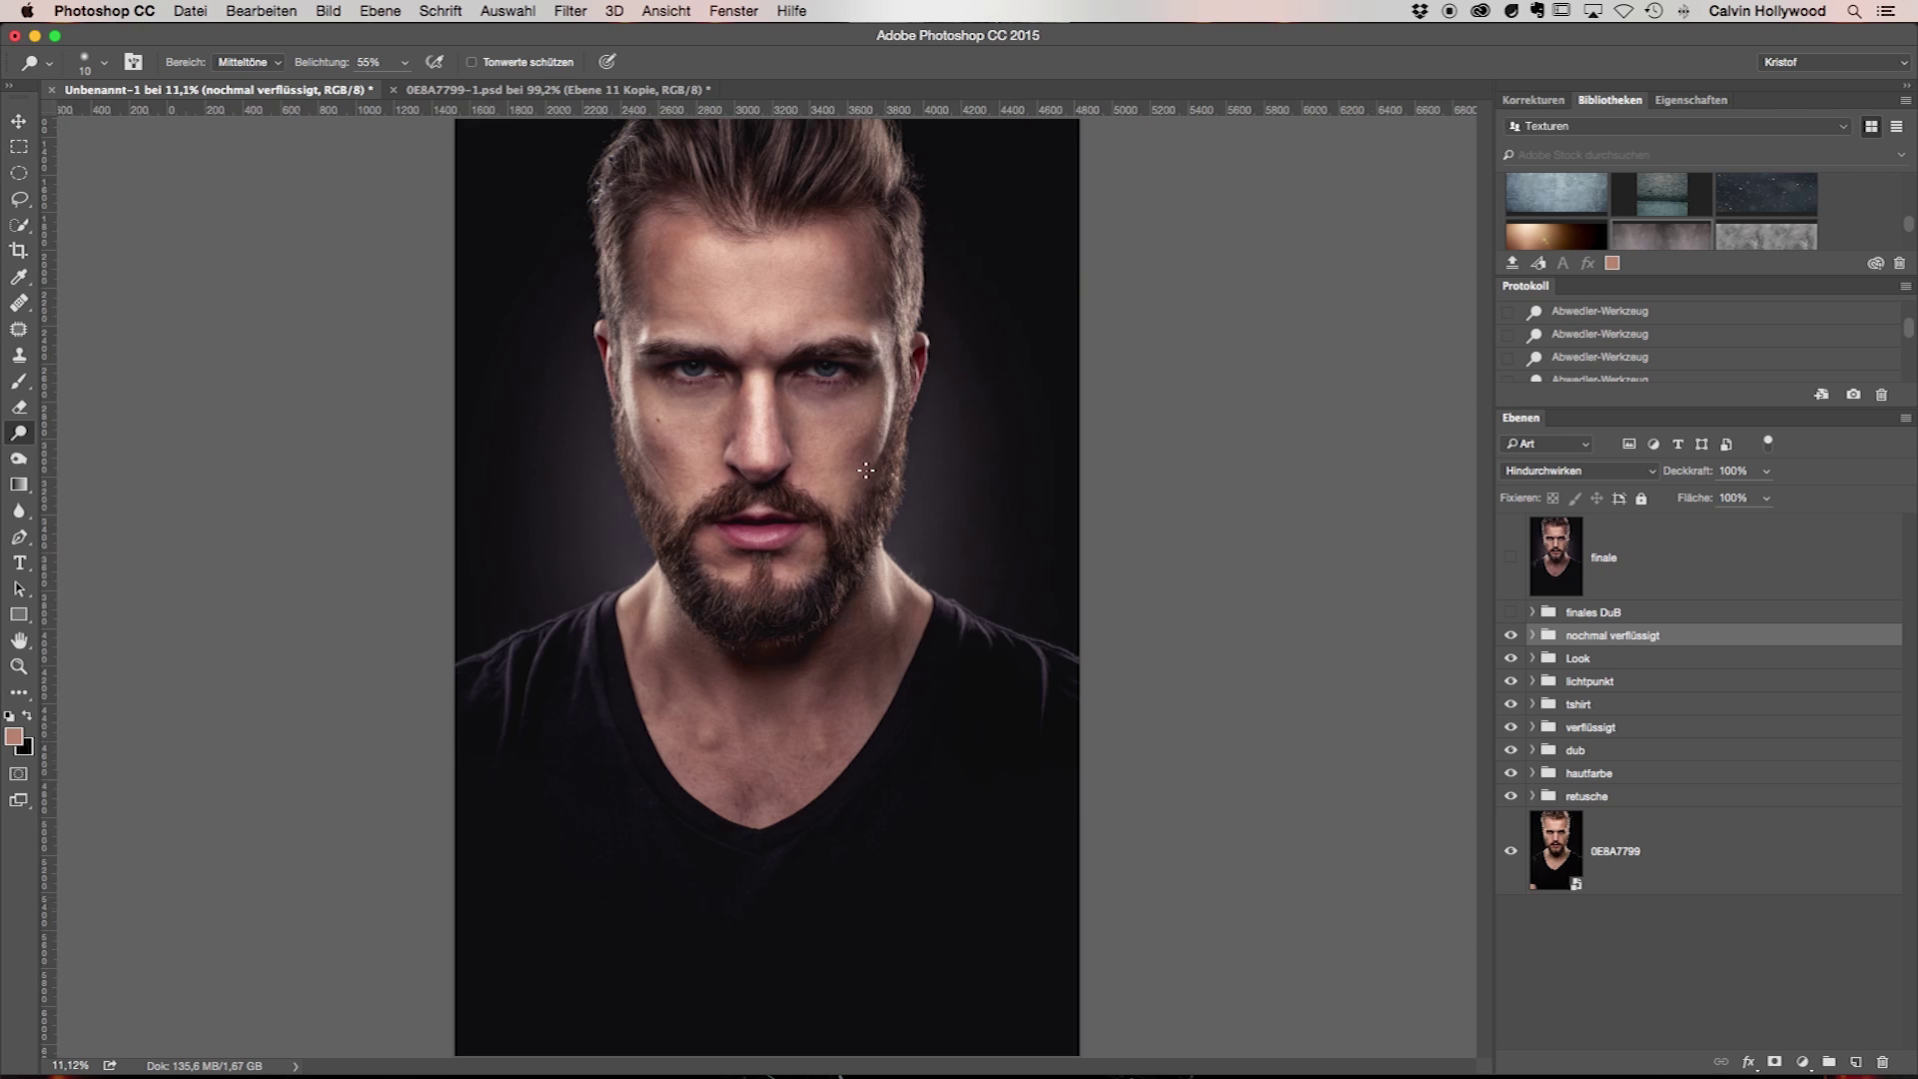
Zoom into the beard, show the finales DuB group, and toggle the finale layer
scroll(879, 462, up, 5)
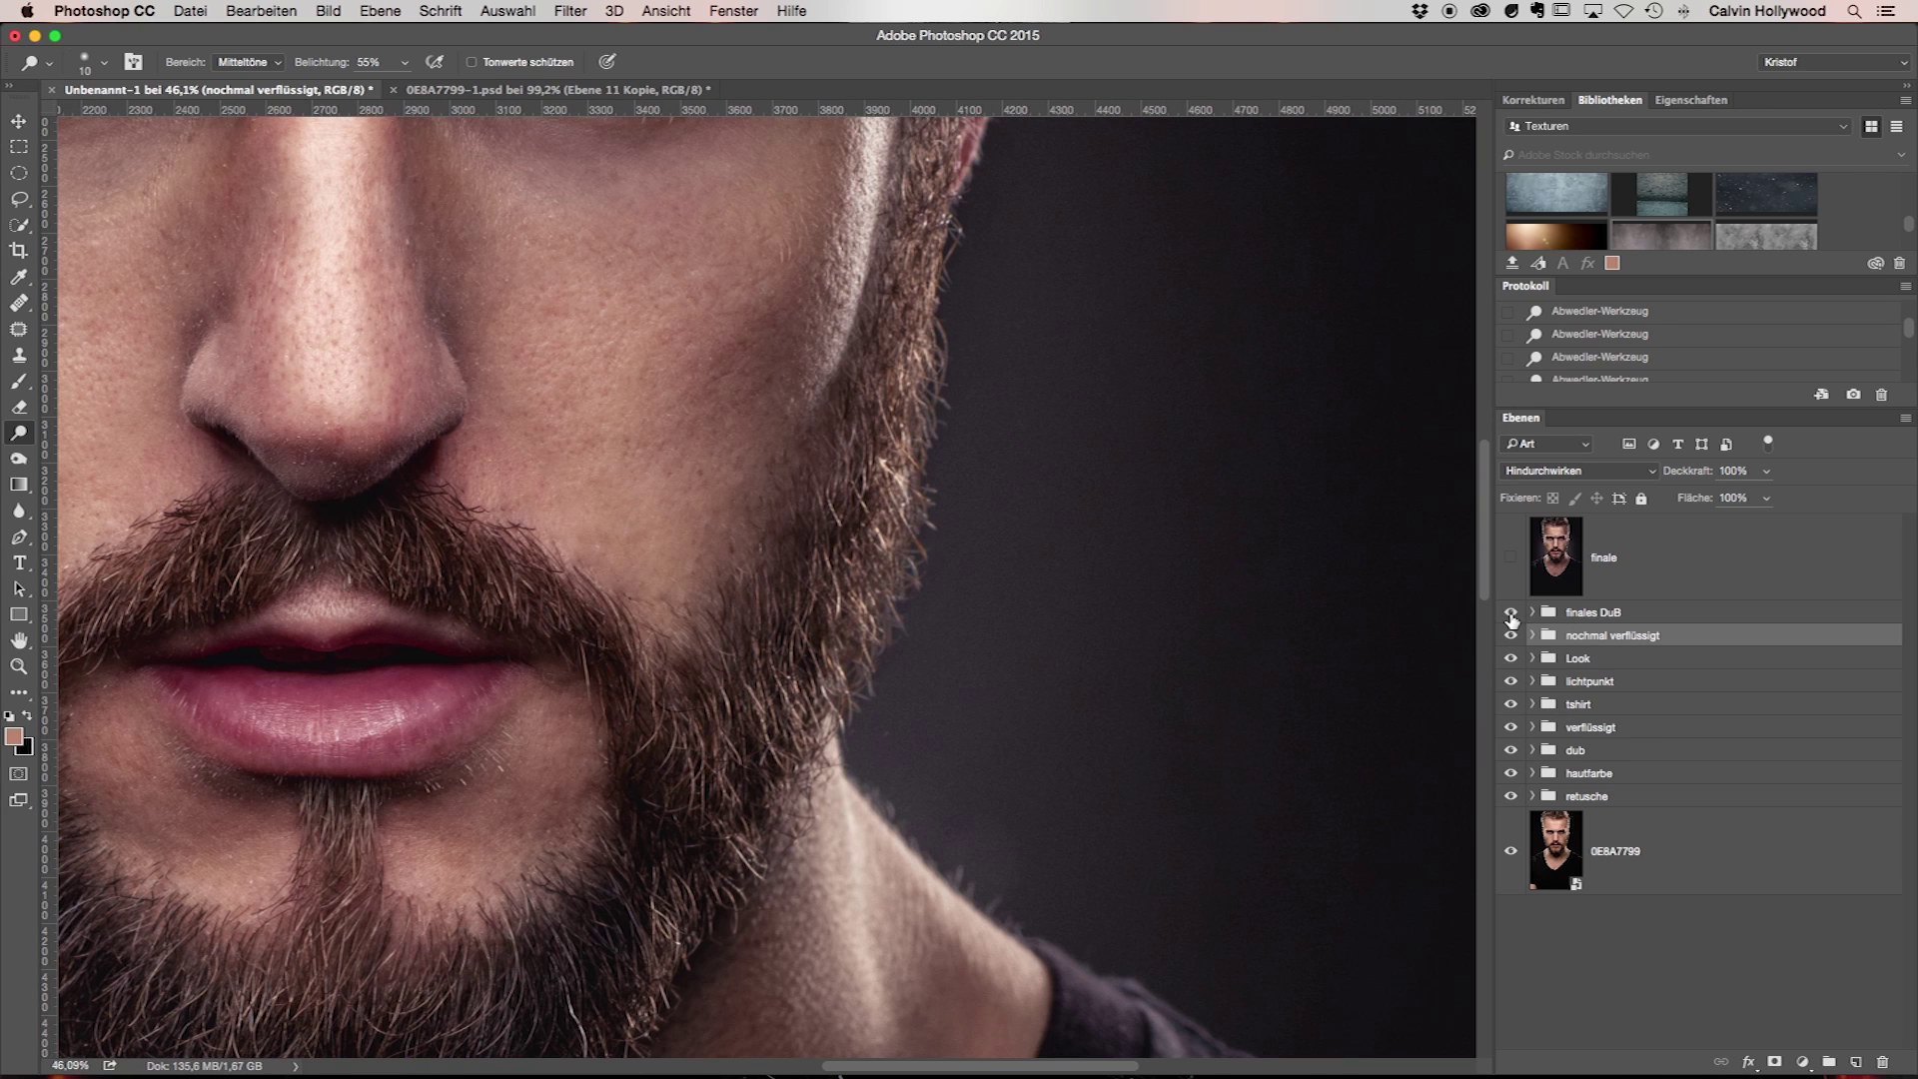
click(1511, 617)
scroll(605, 605, down, 5)
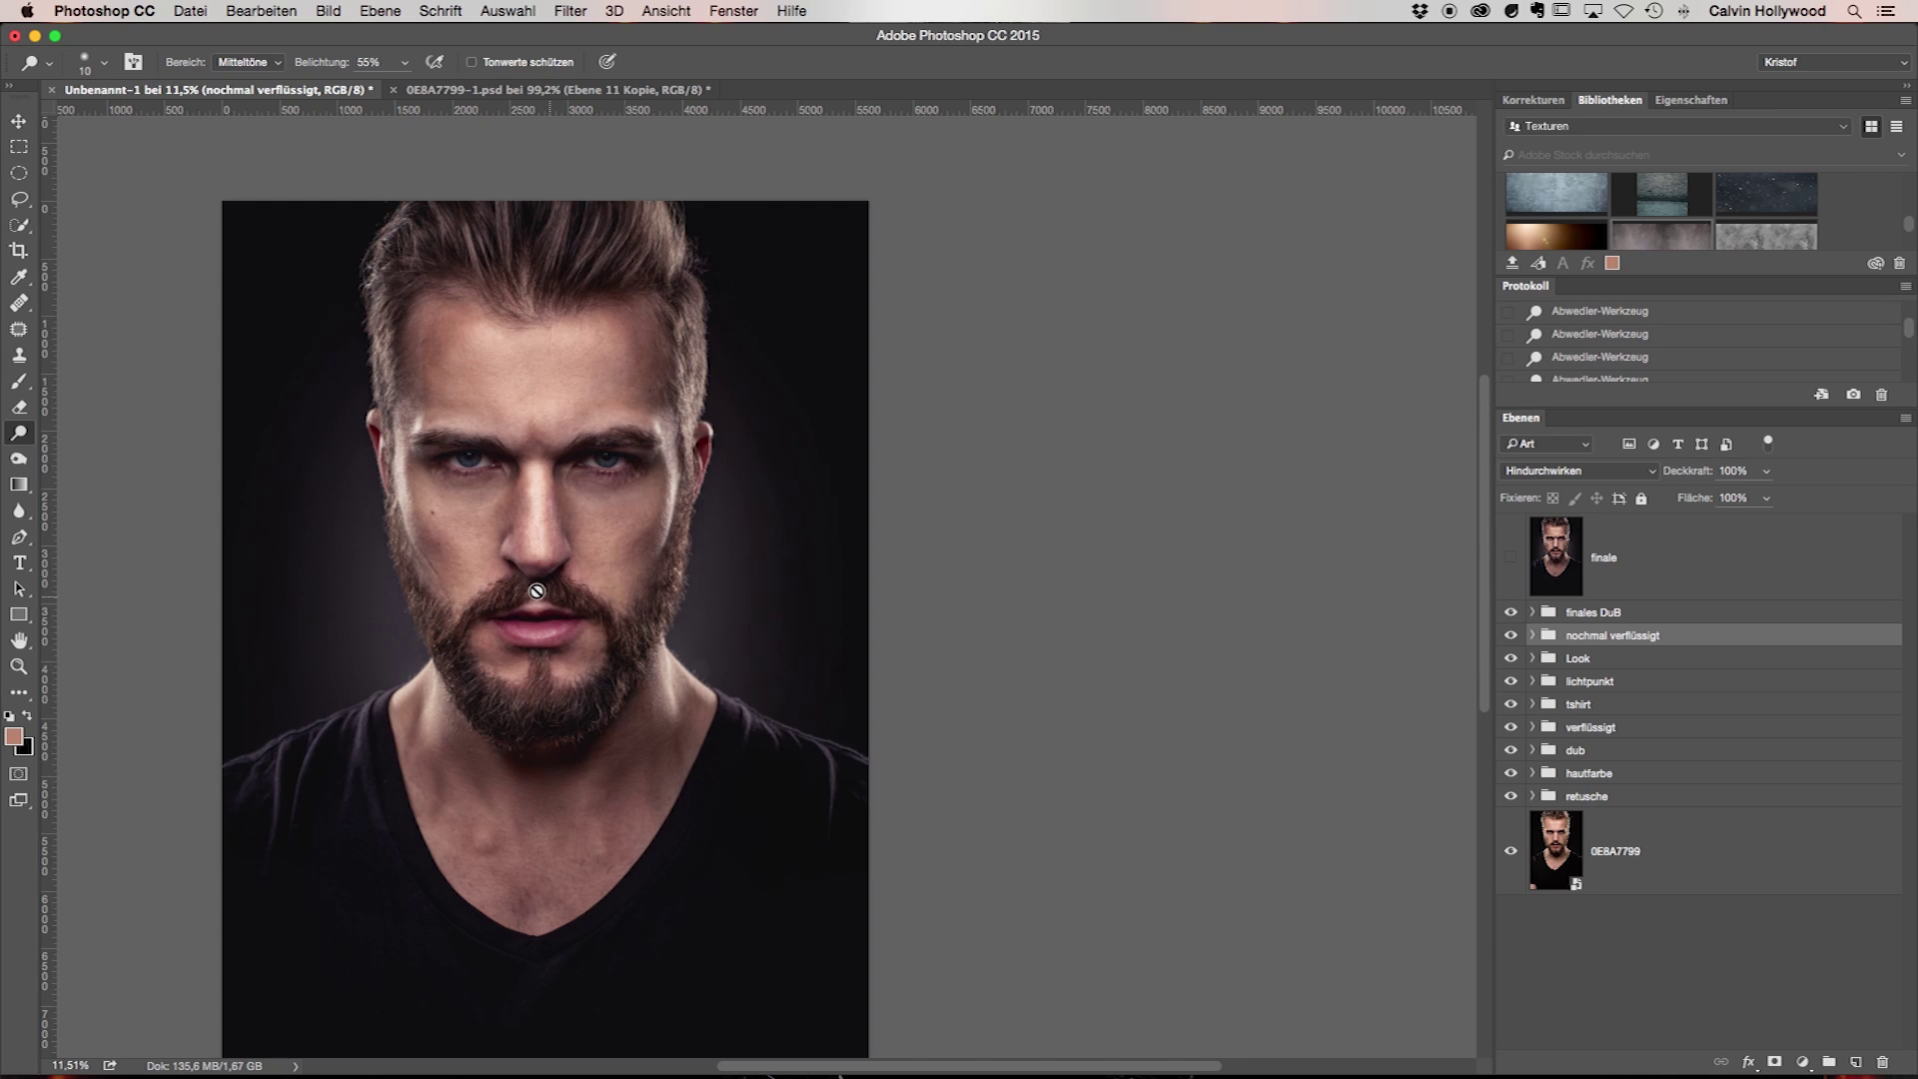
drag(526, 578, 581, 542)
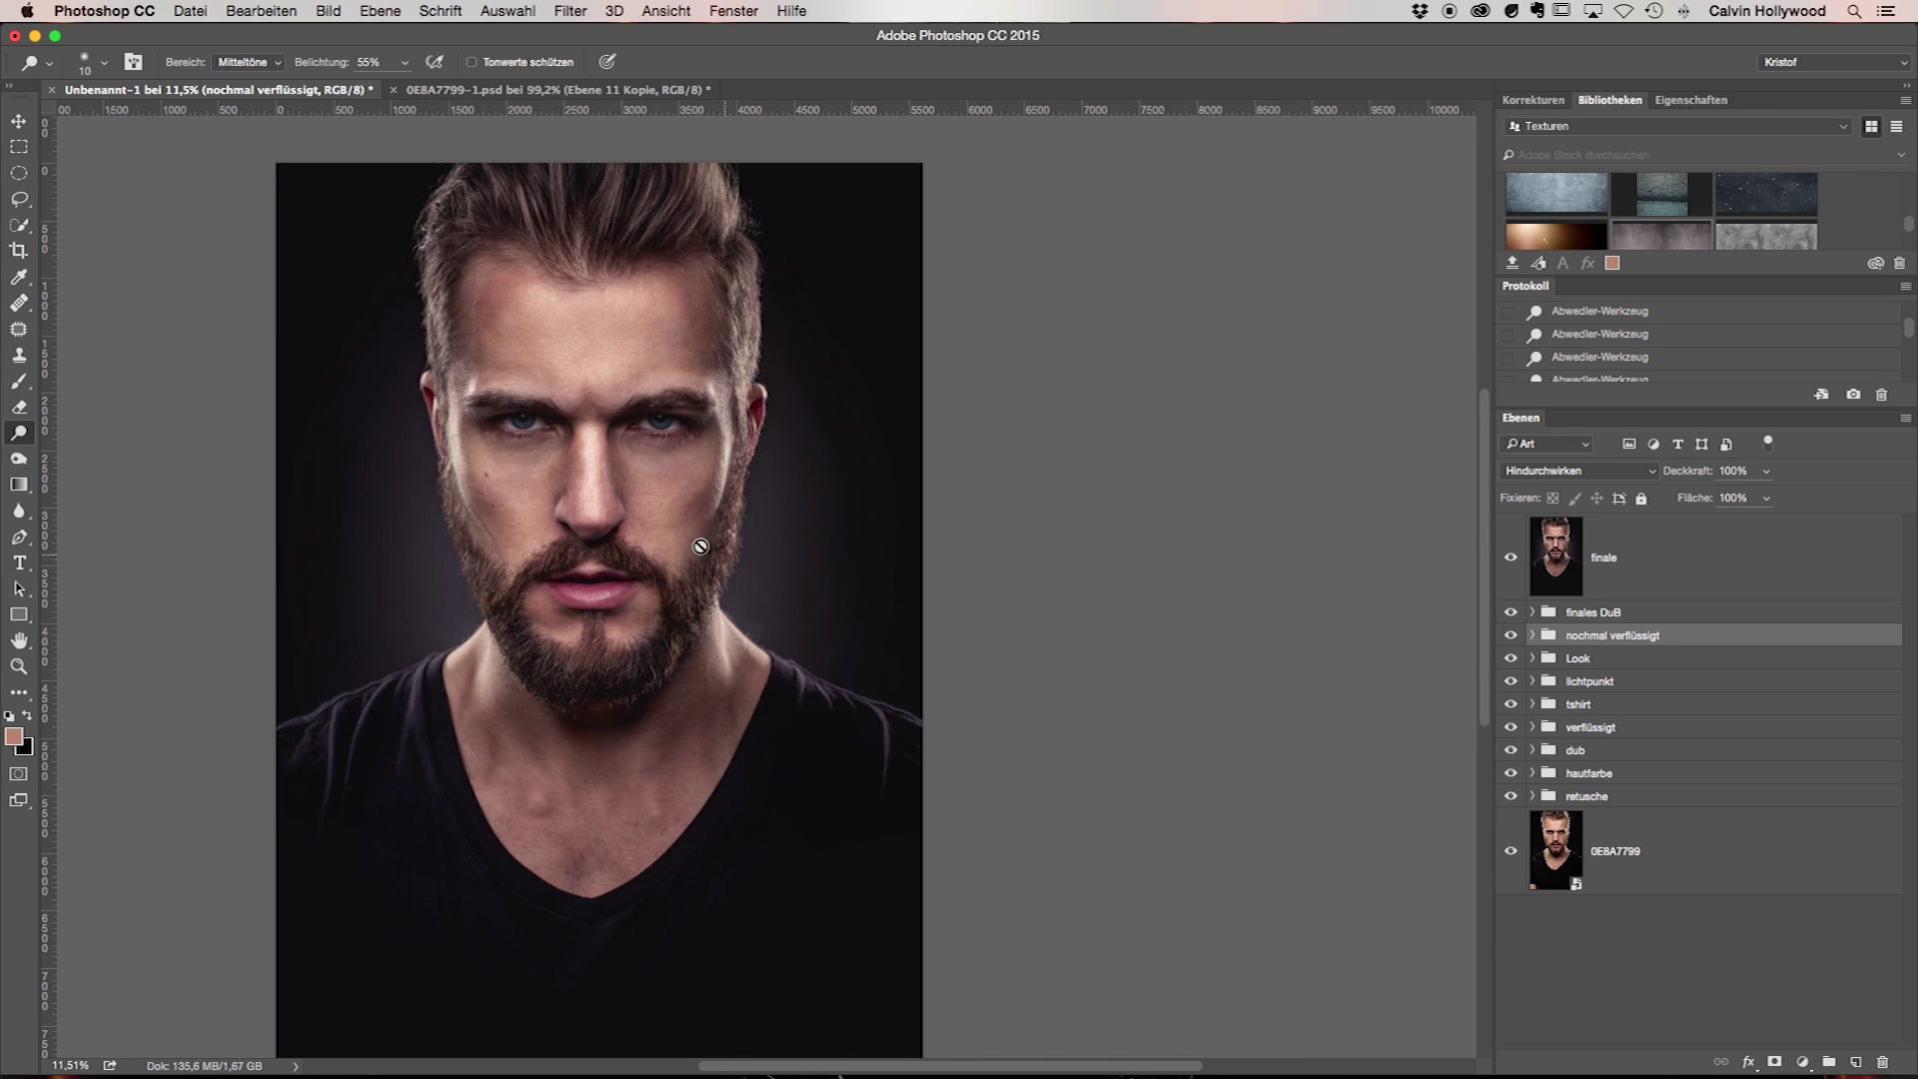
click(1508, 559)
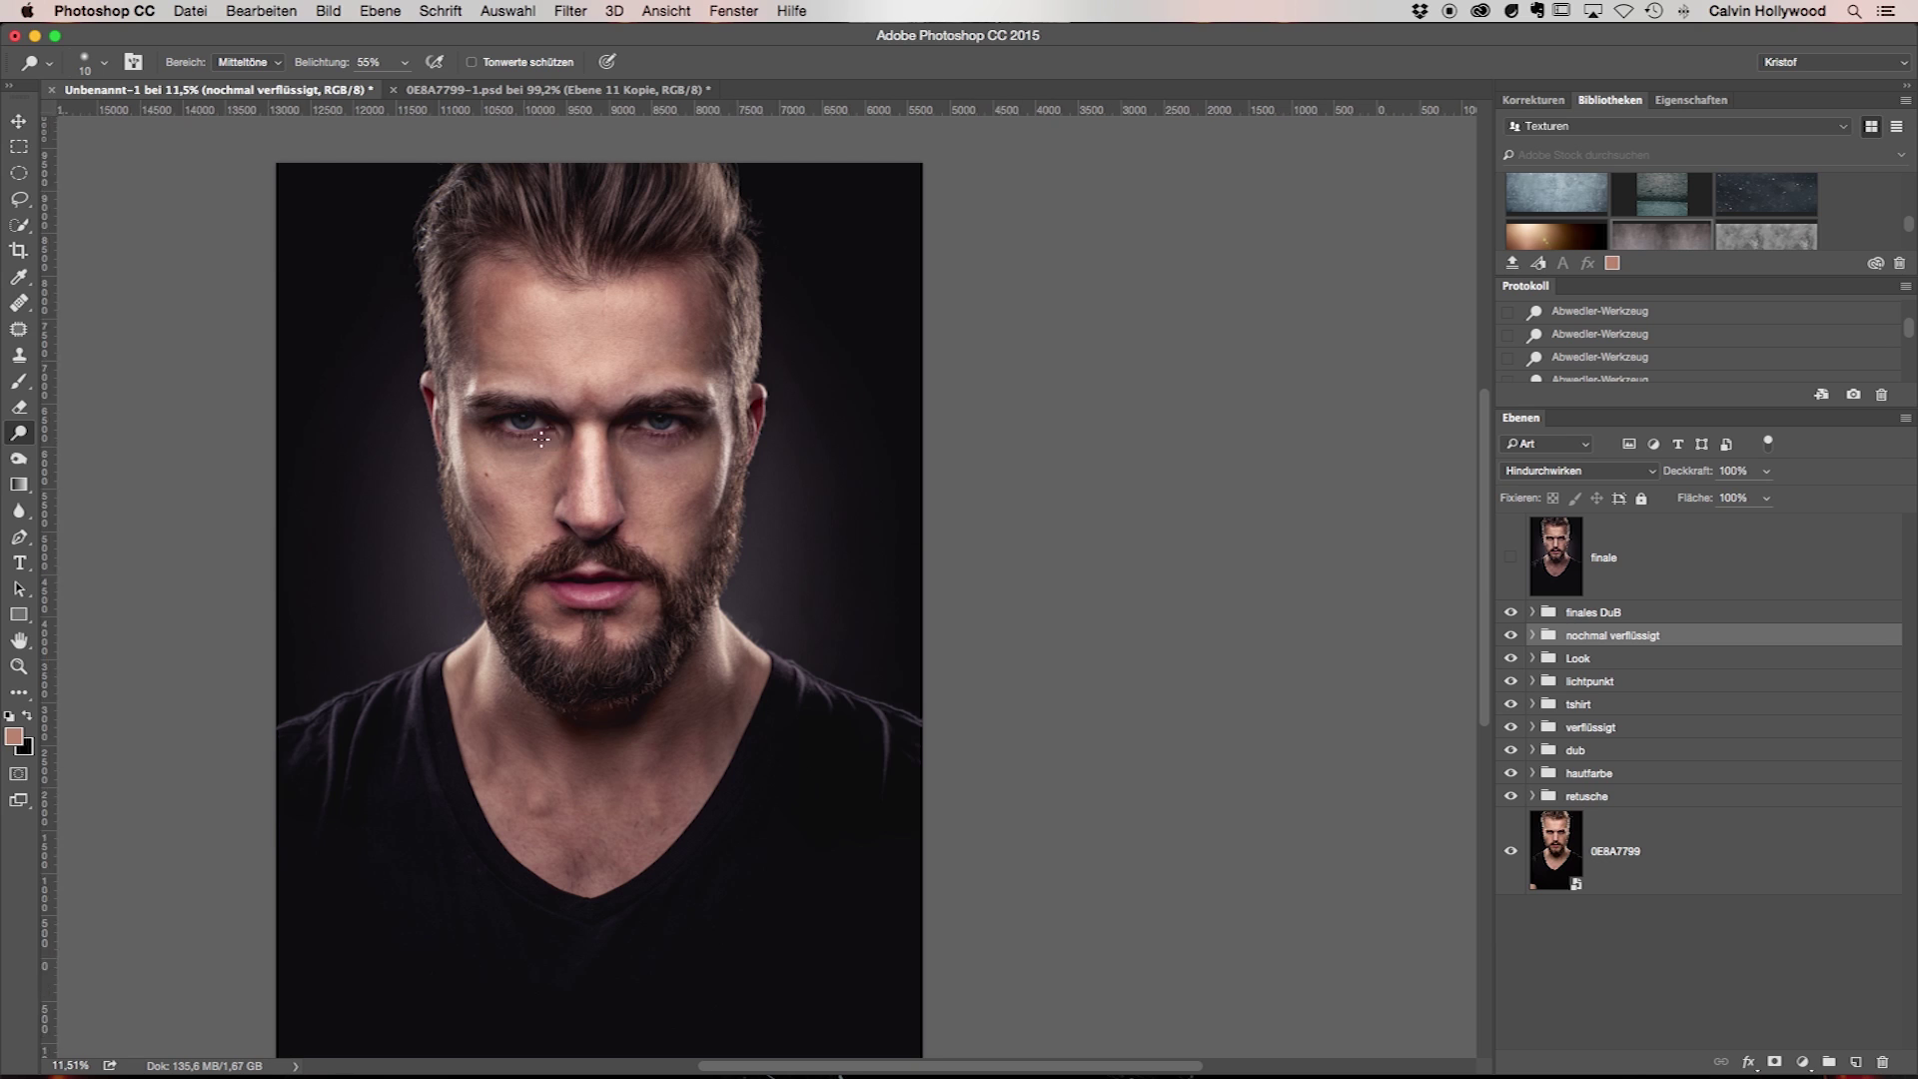
Fit the portrait with Cmd+0, compare finale off and on, then select the Move tool
scroll(540, 440, down, 5)
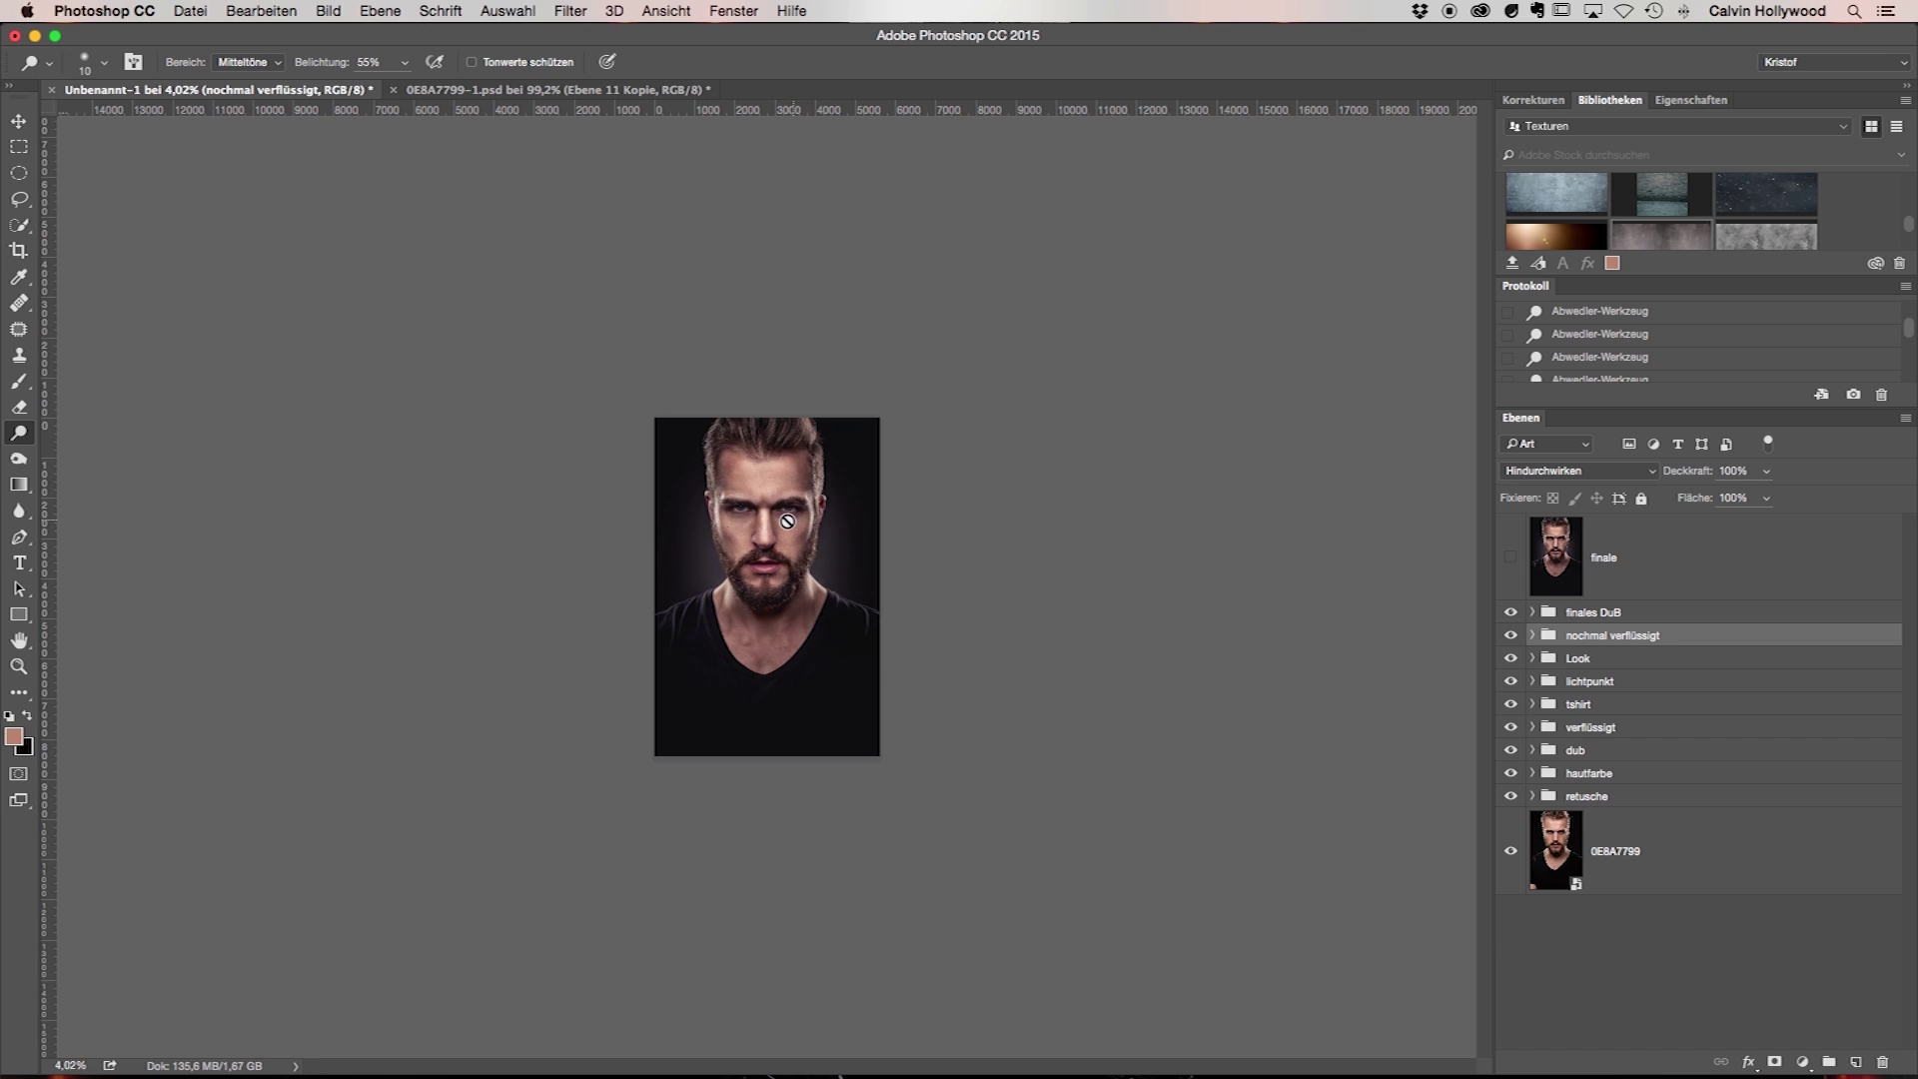
key(super+0)
scroll(797, 518, up, 3)
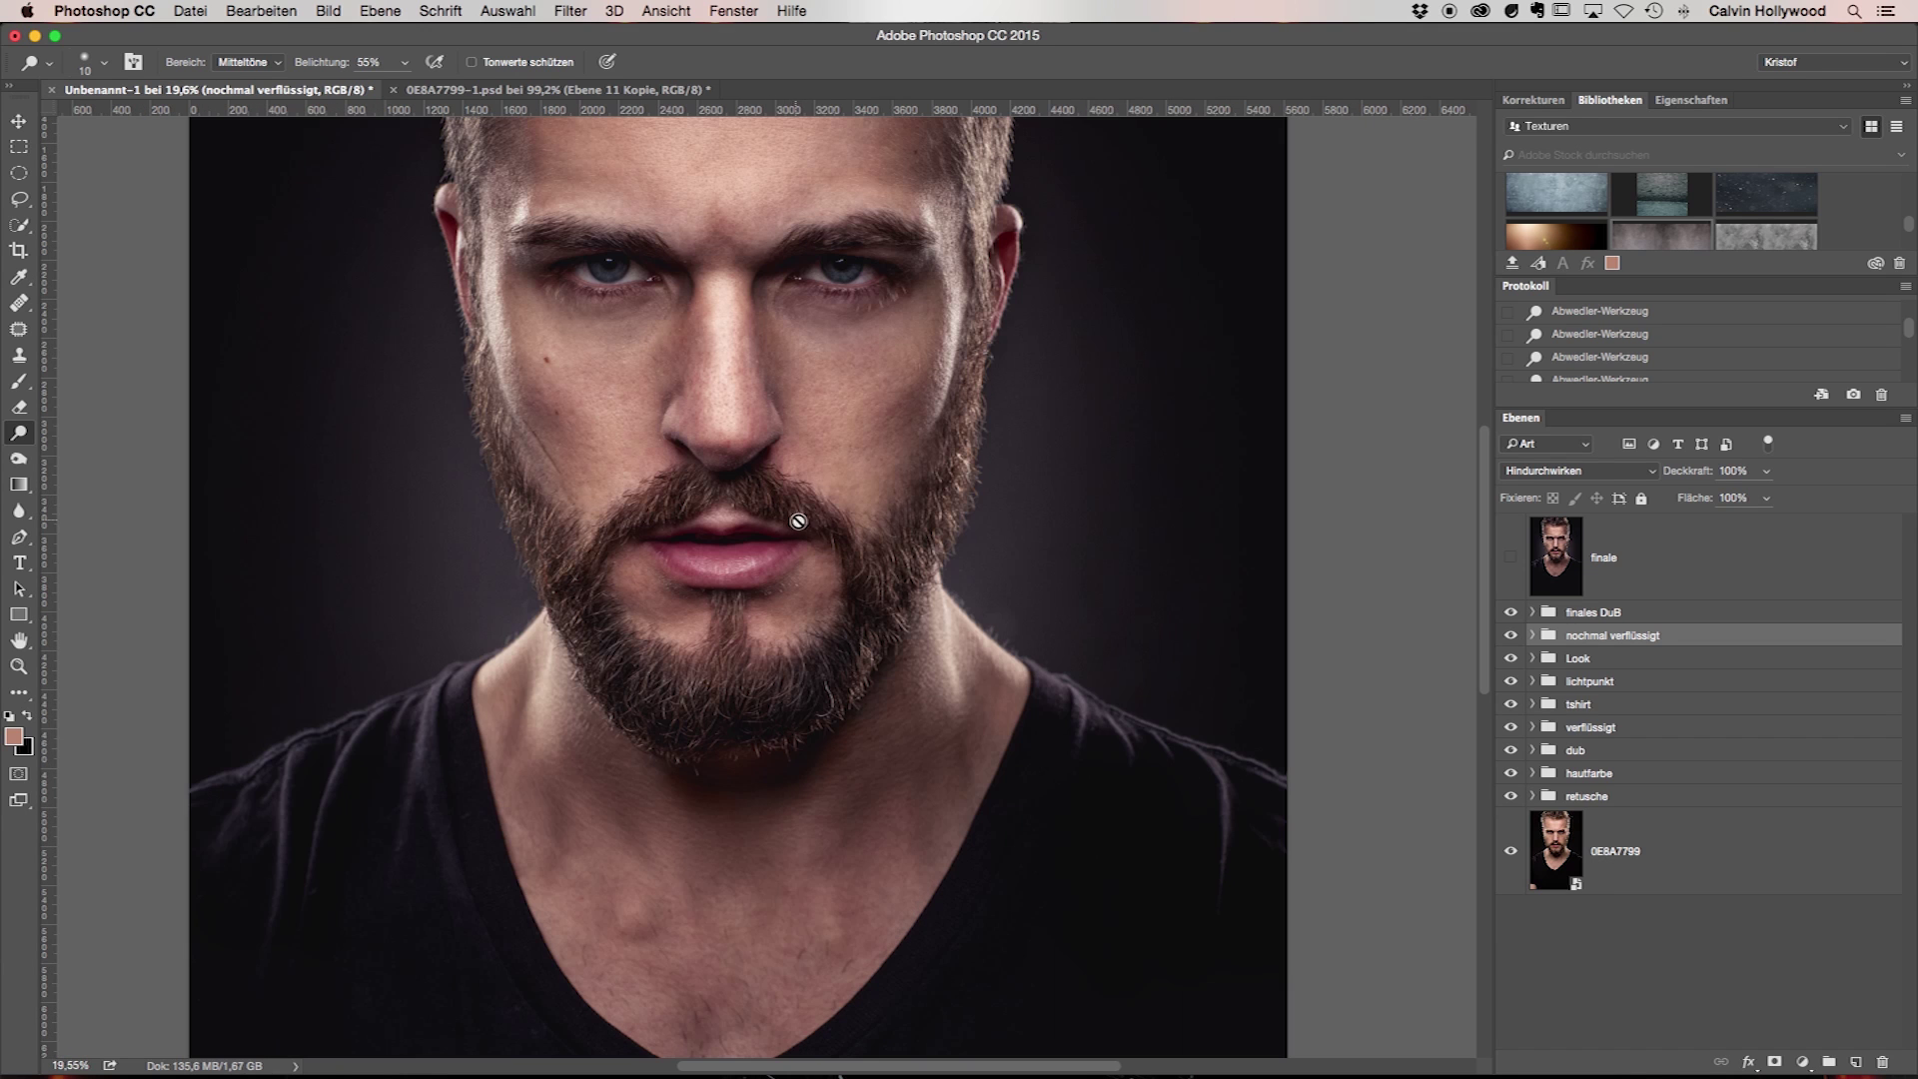
scroll(878, 507, up, 2)
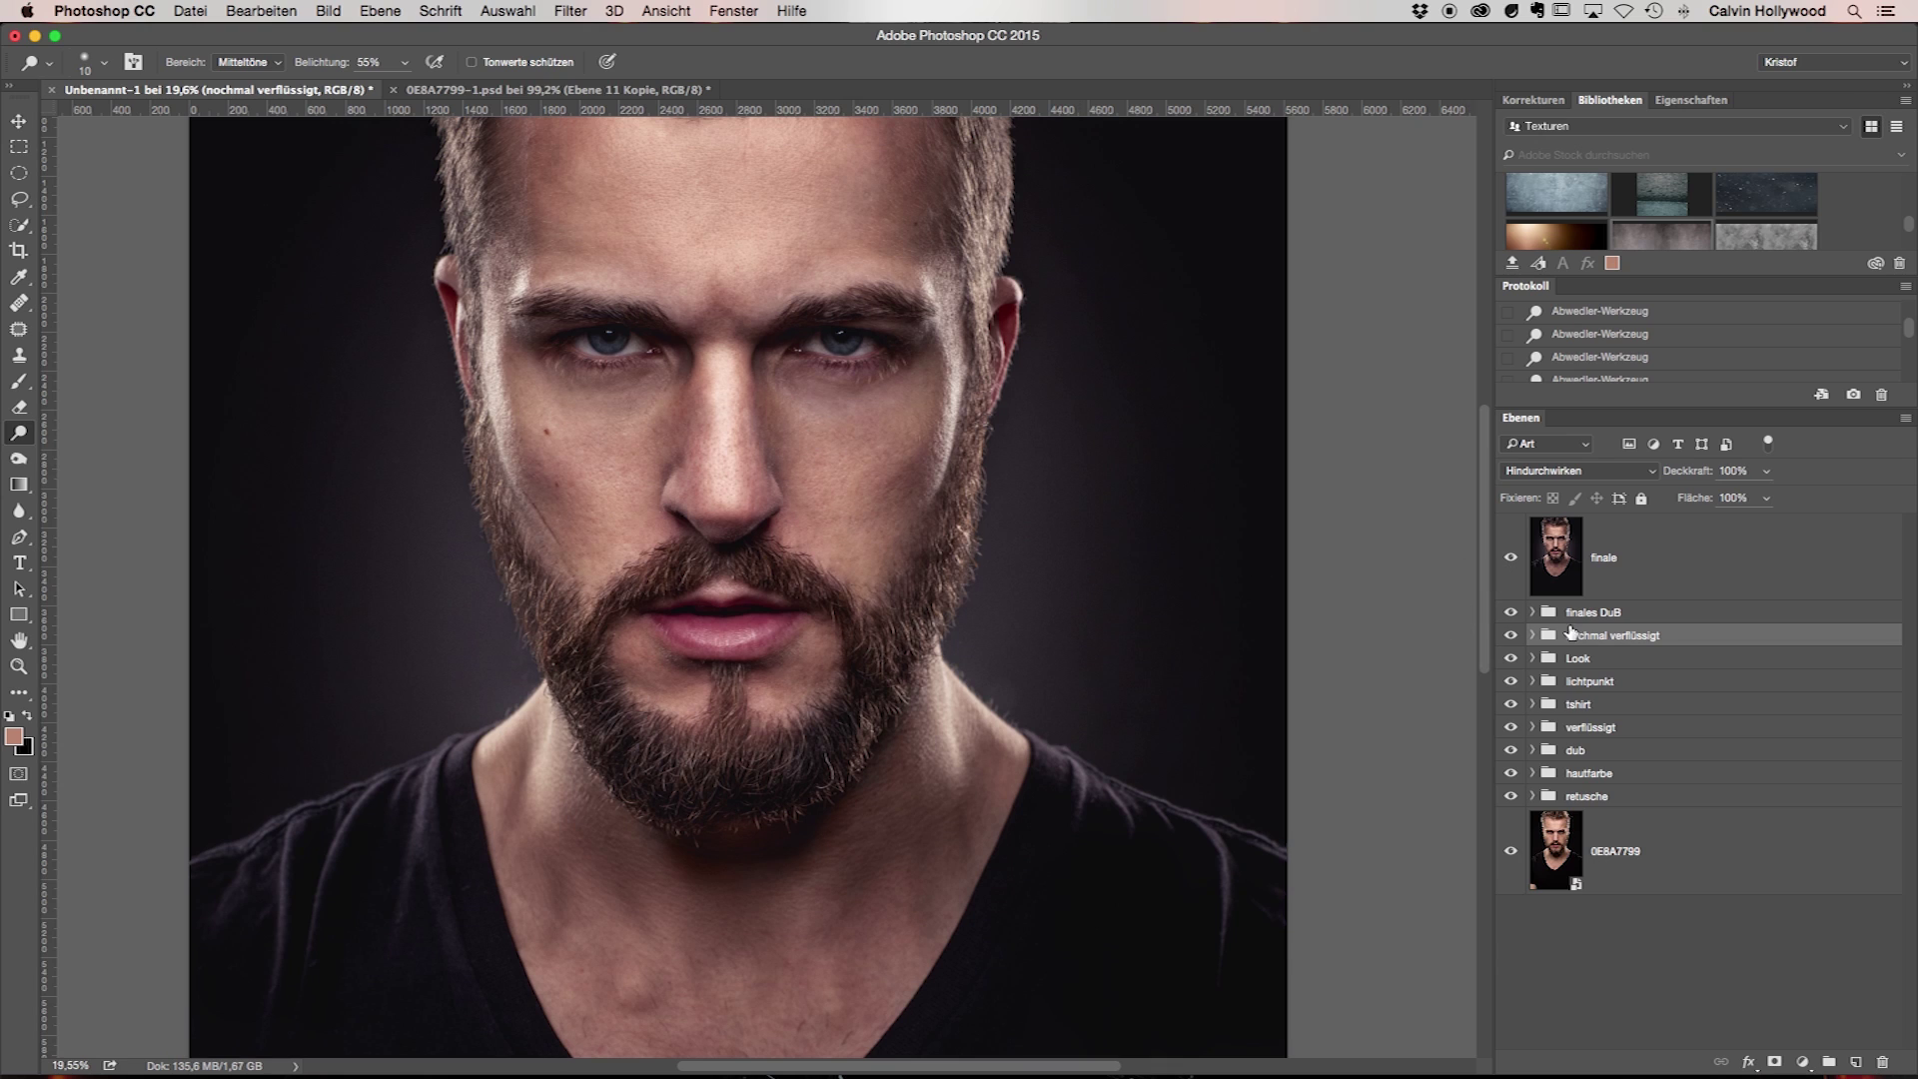
click(1511, 558)
click(1512, 559)
click(1510, 558)
click(18, 121)
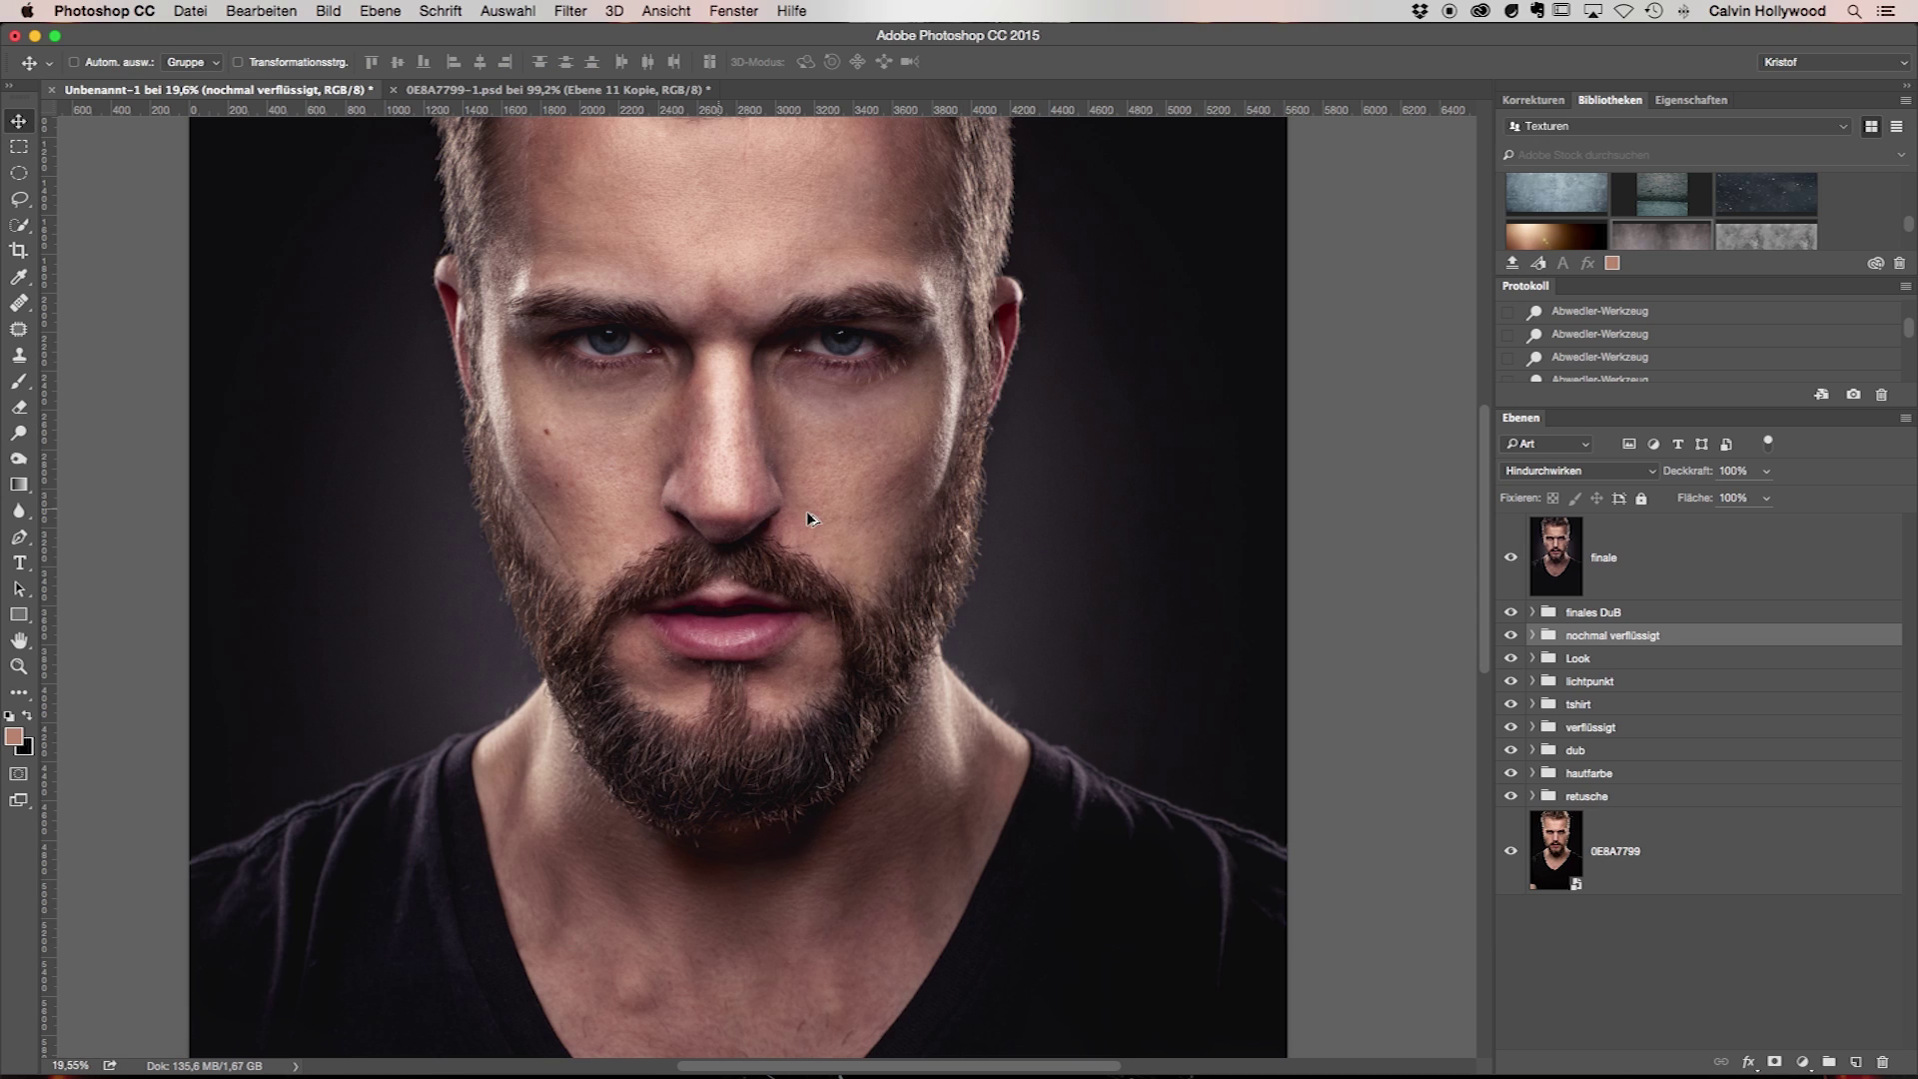
Fit the image and Alt-click 0E8A7799's eye to flip between original and retouch
key(super+0)
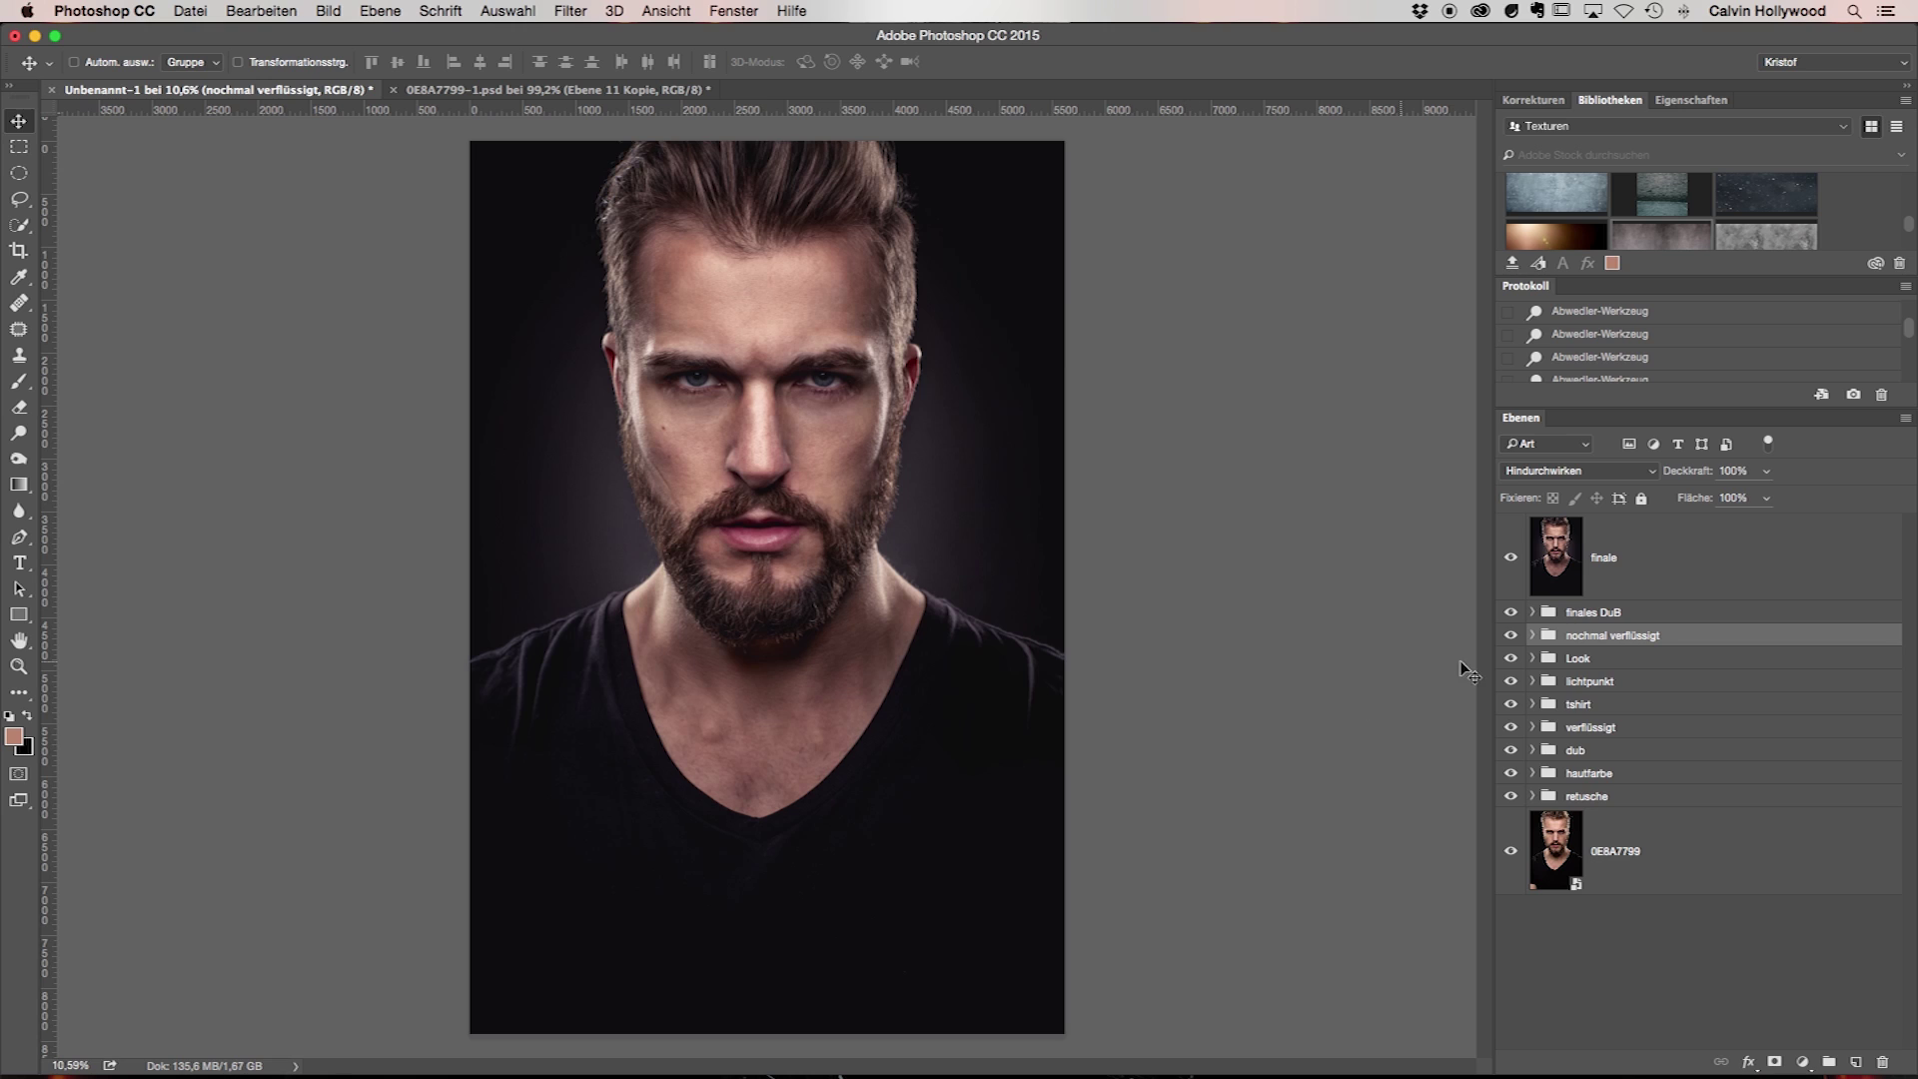
alt+click(1511, 852)
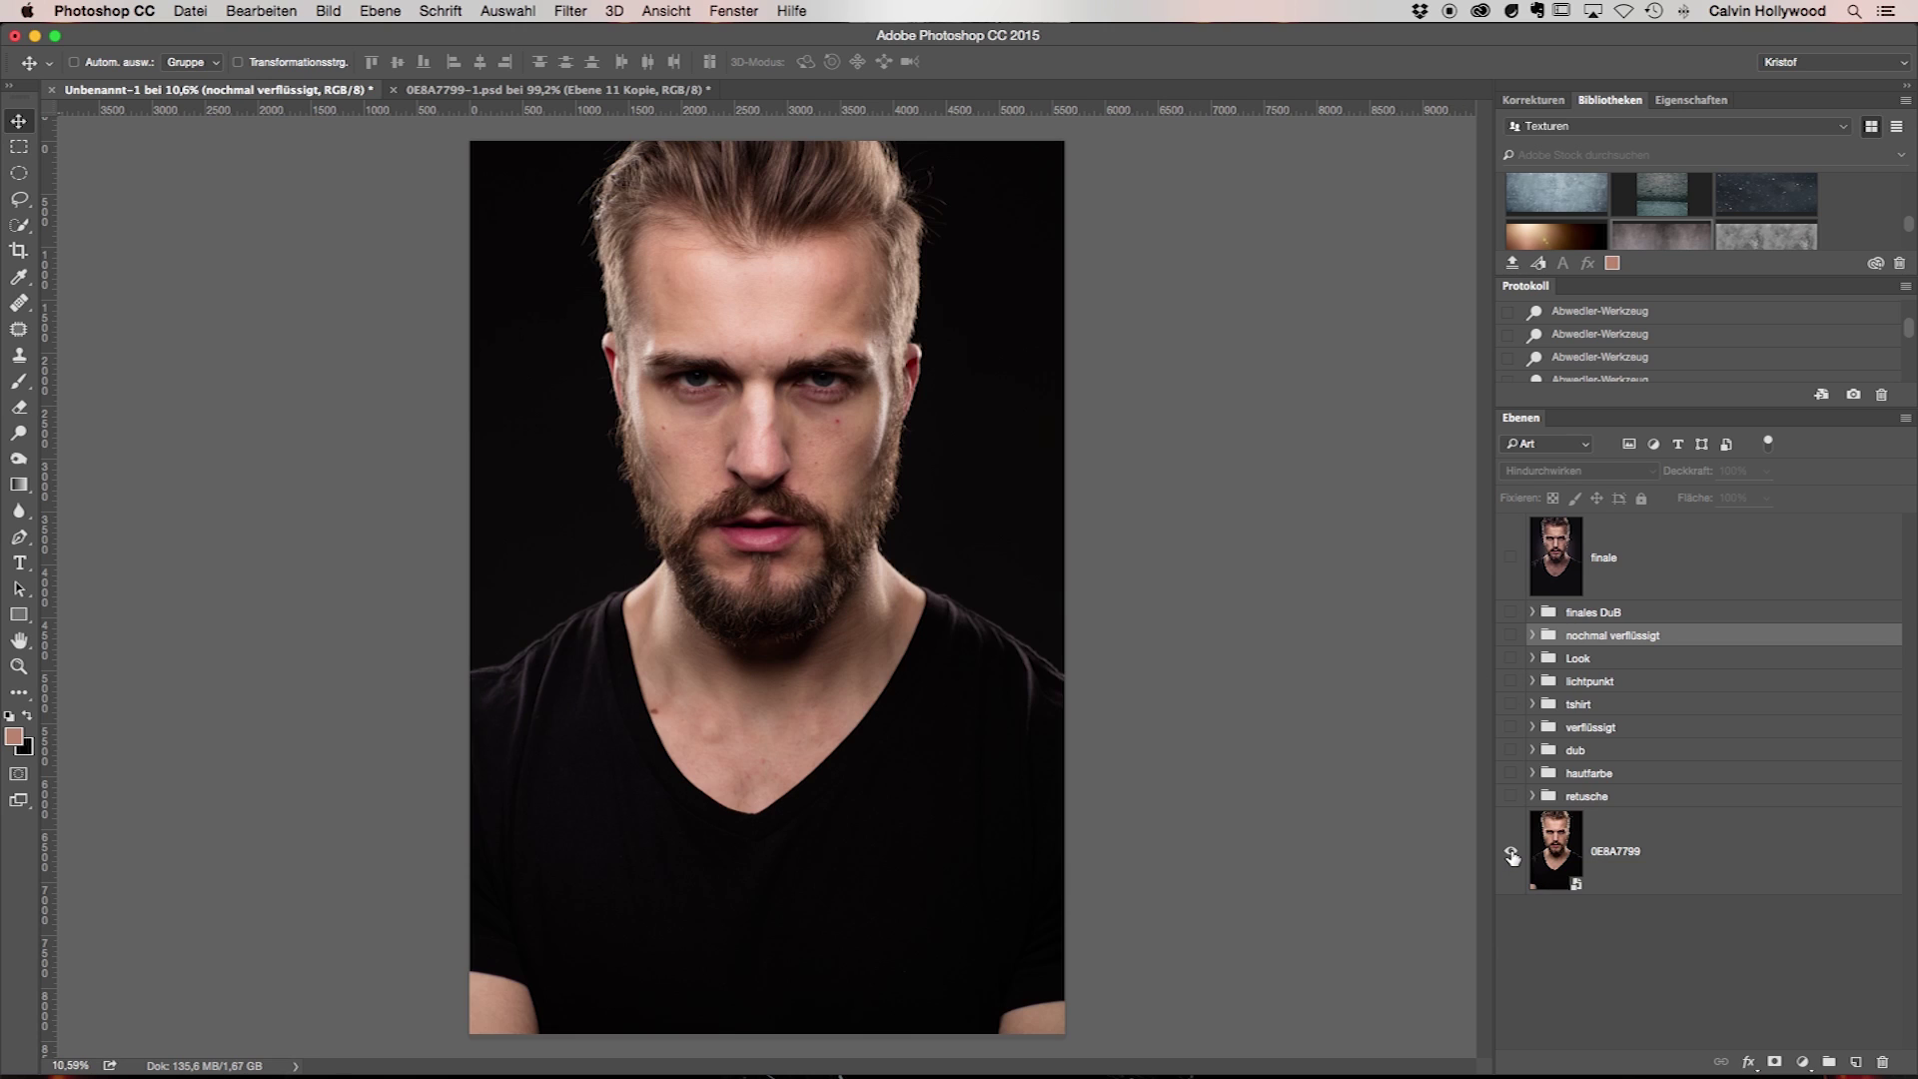
alt+click(1510, 852)
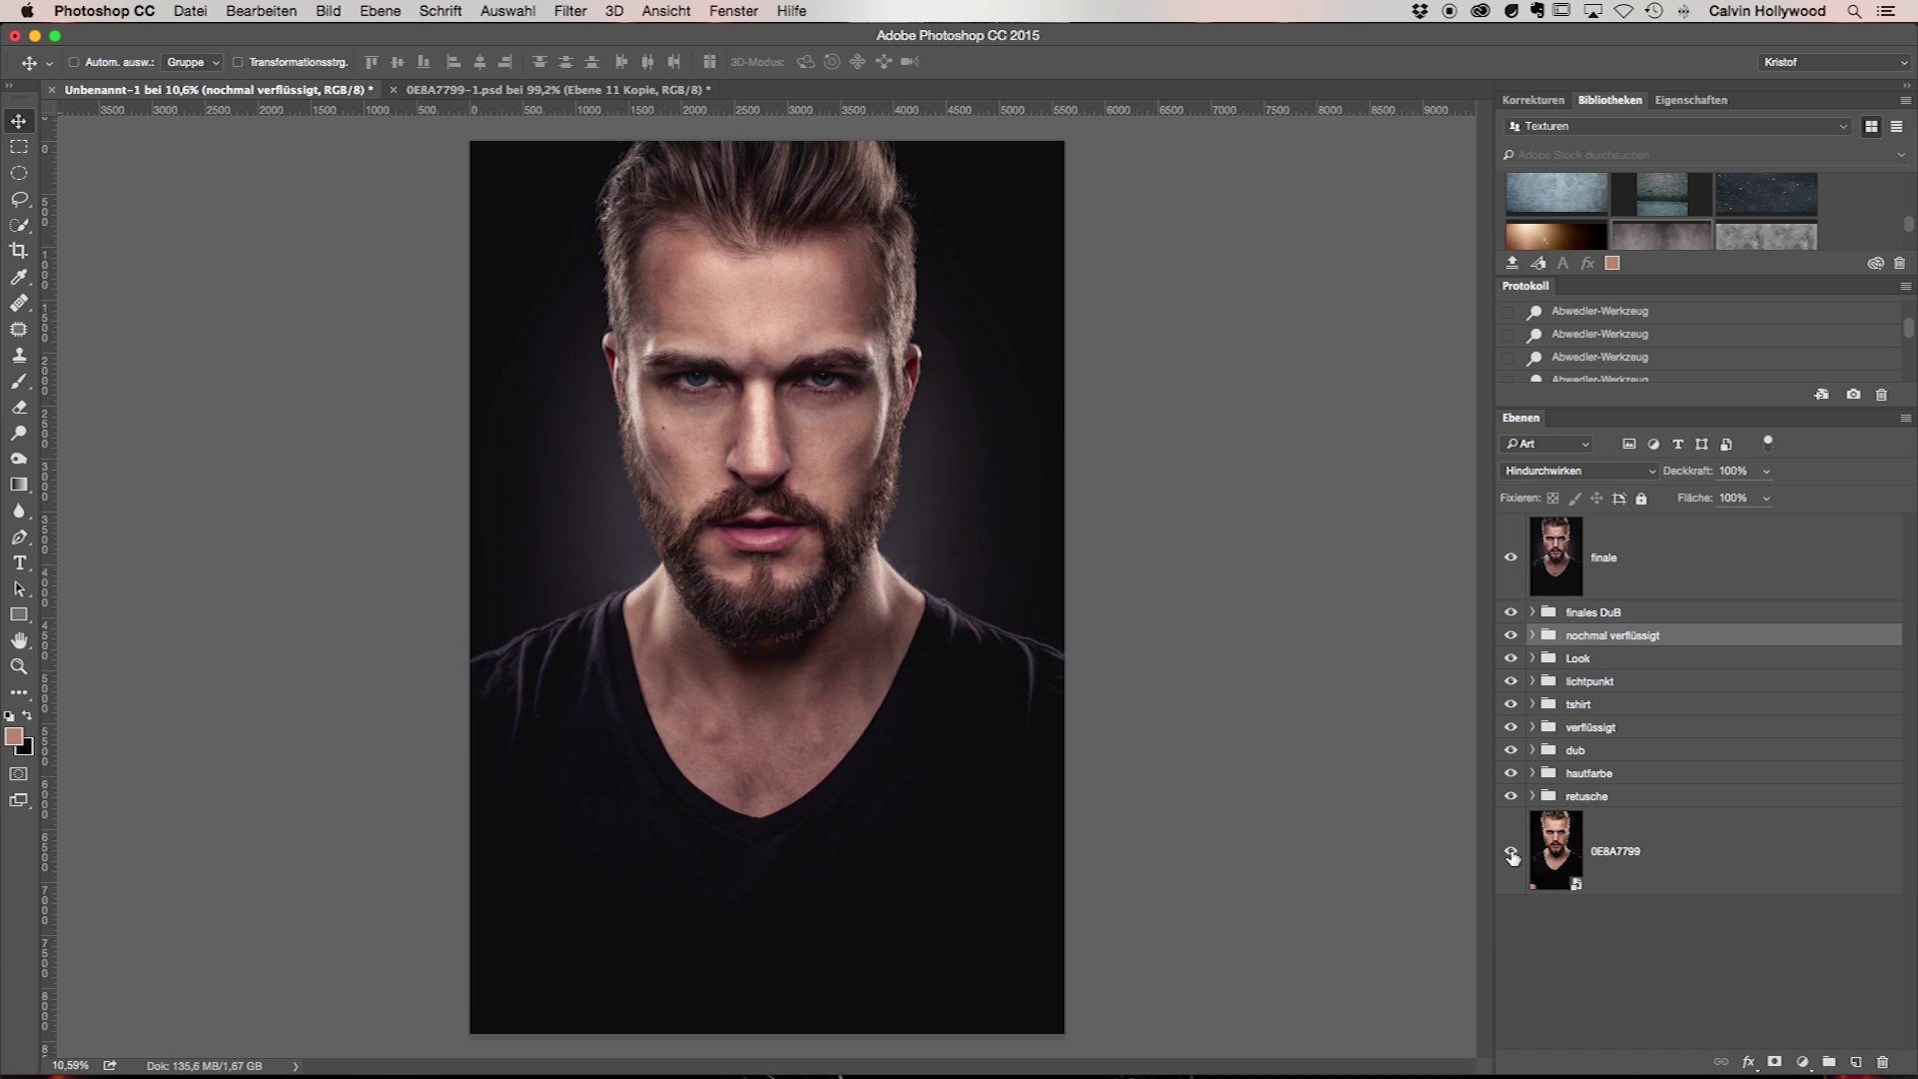
alt+click(1511, 855)
alt+click(1511, 855)
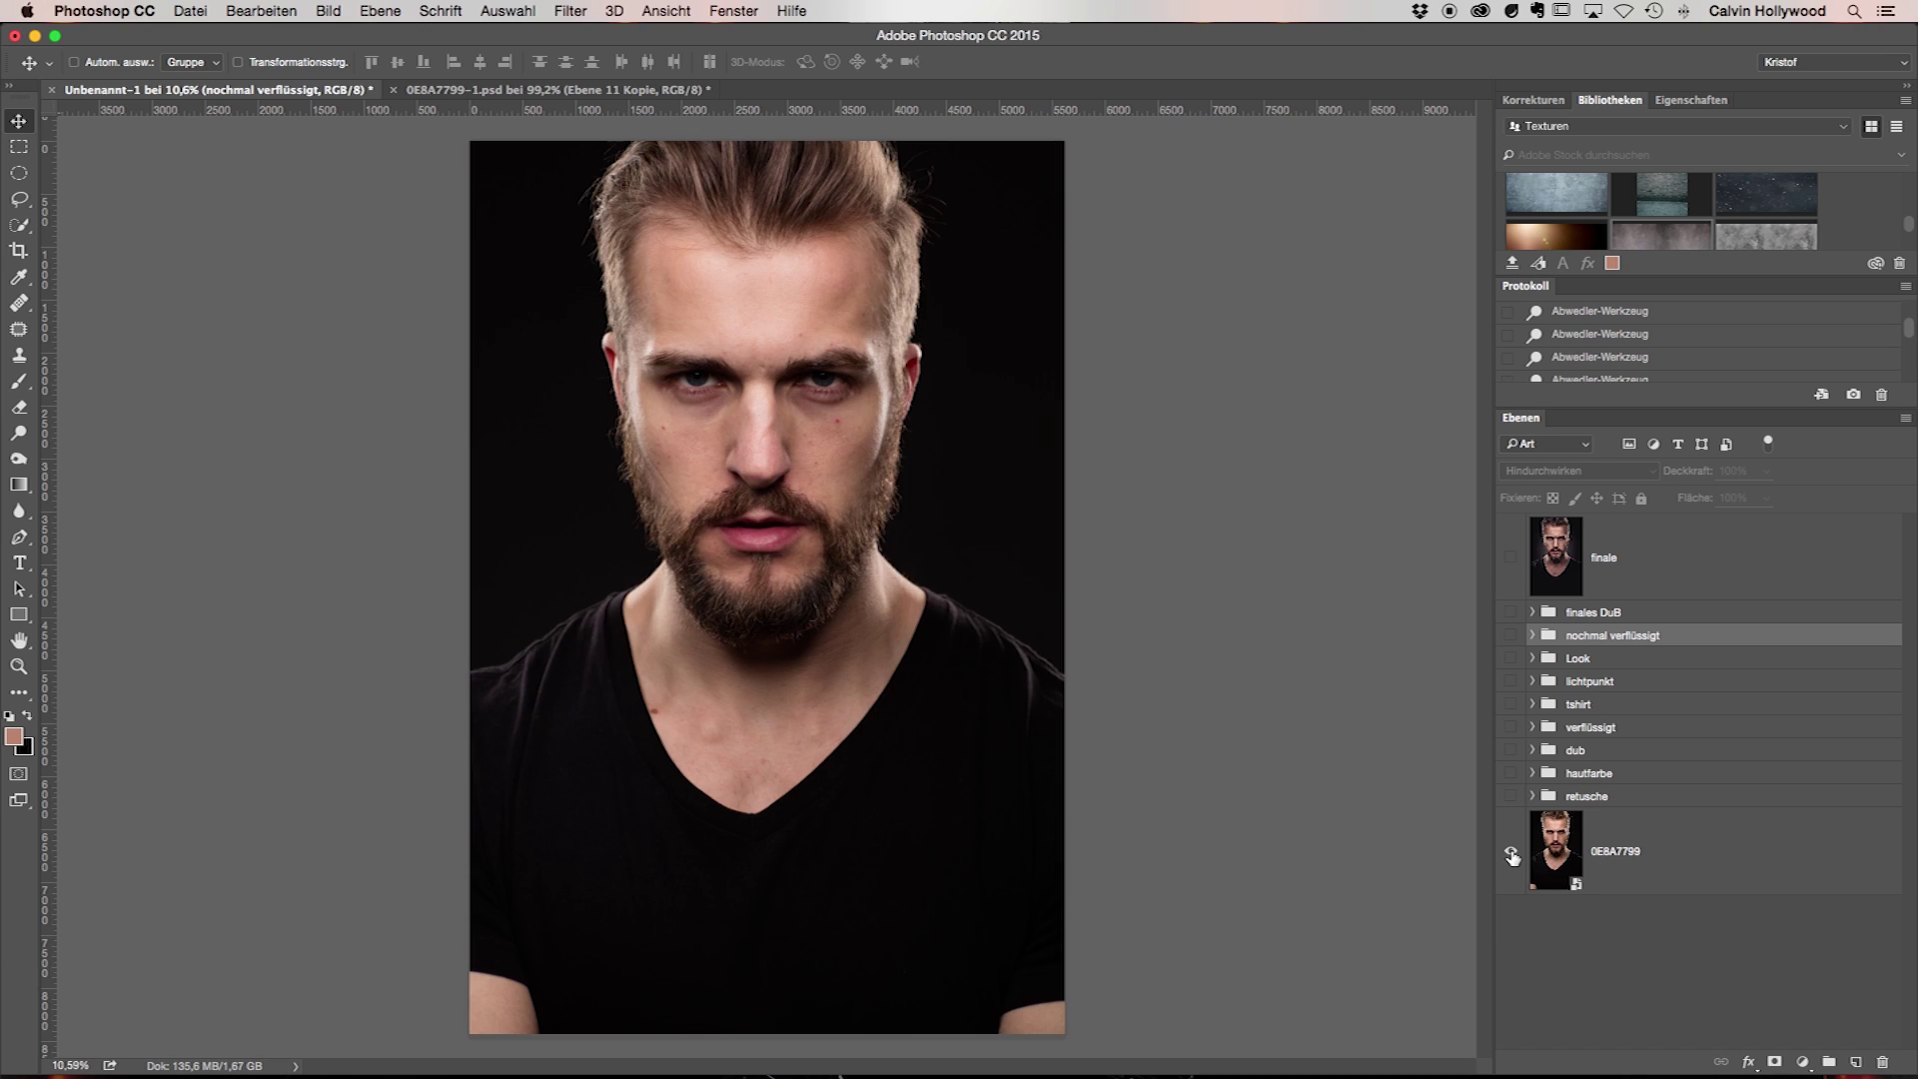
alt+click(1511, 854)
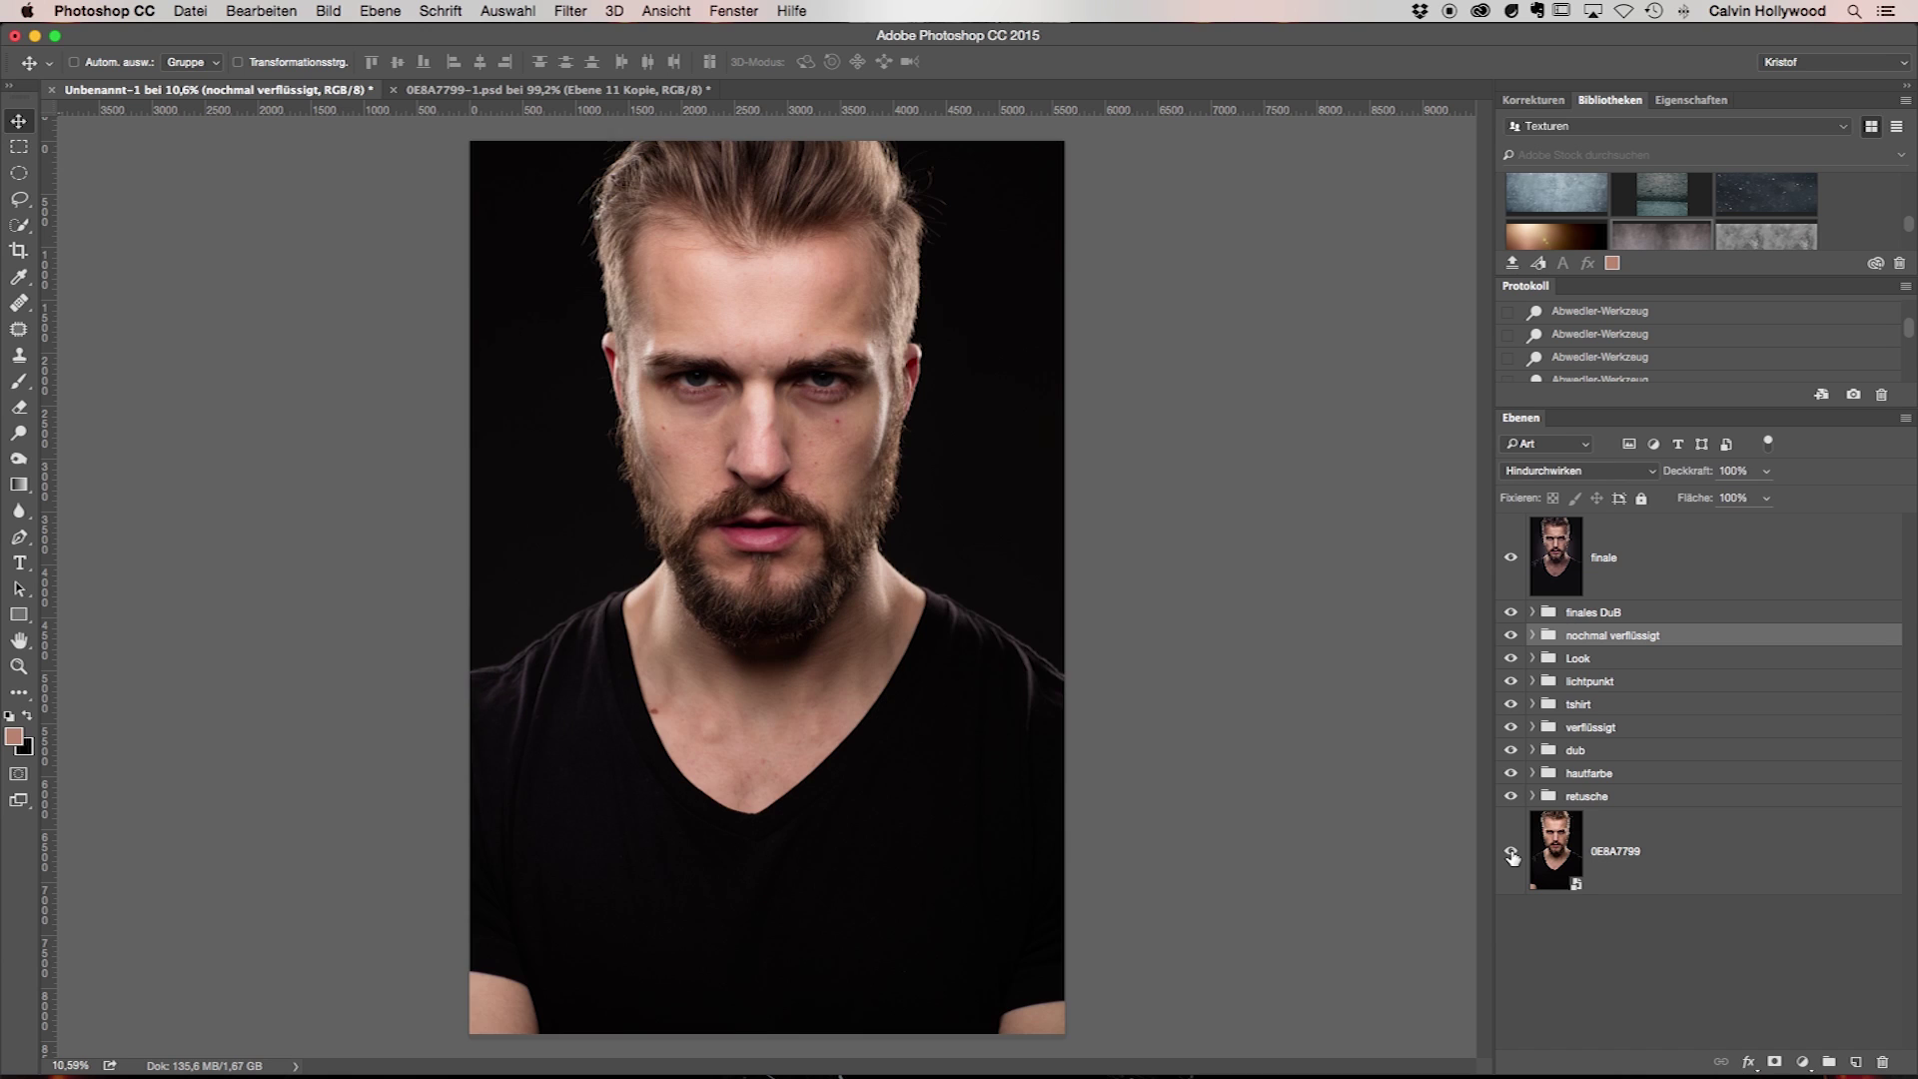
Keep flipping original versus finished retouch, ending on only the 0E8A7799 original
alt+click(1511, 855)
alt+click(1511, 854)
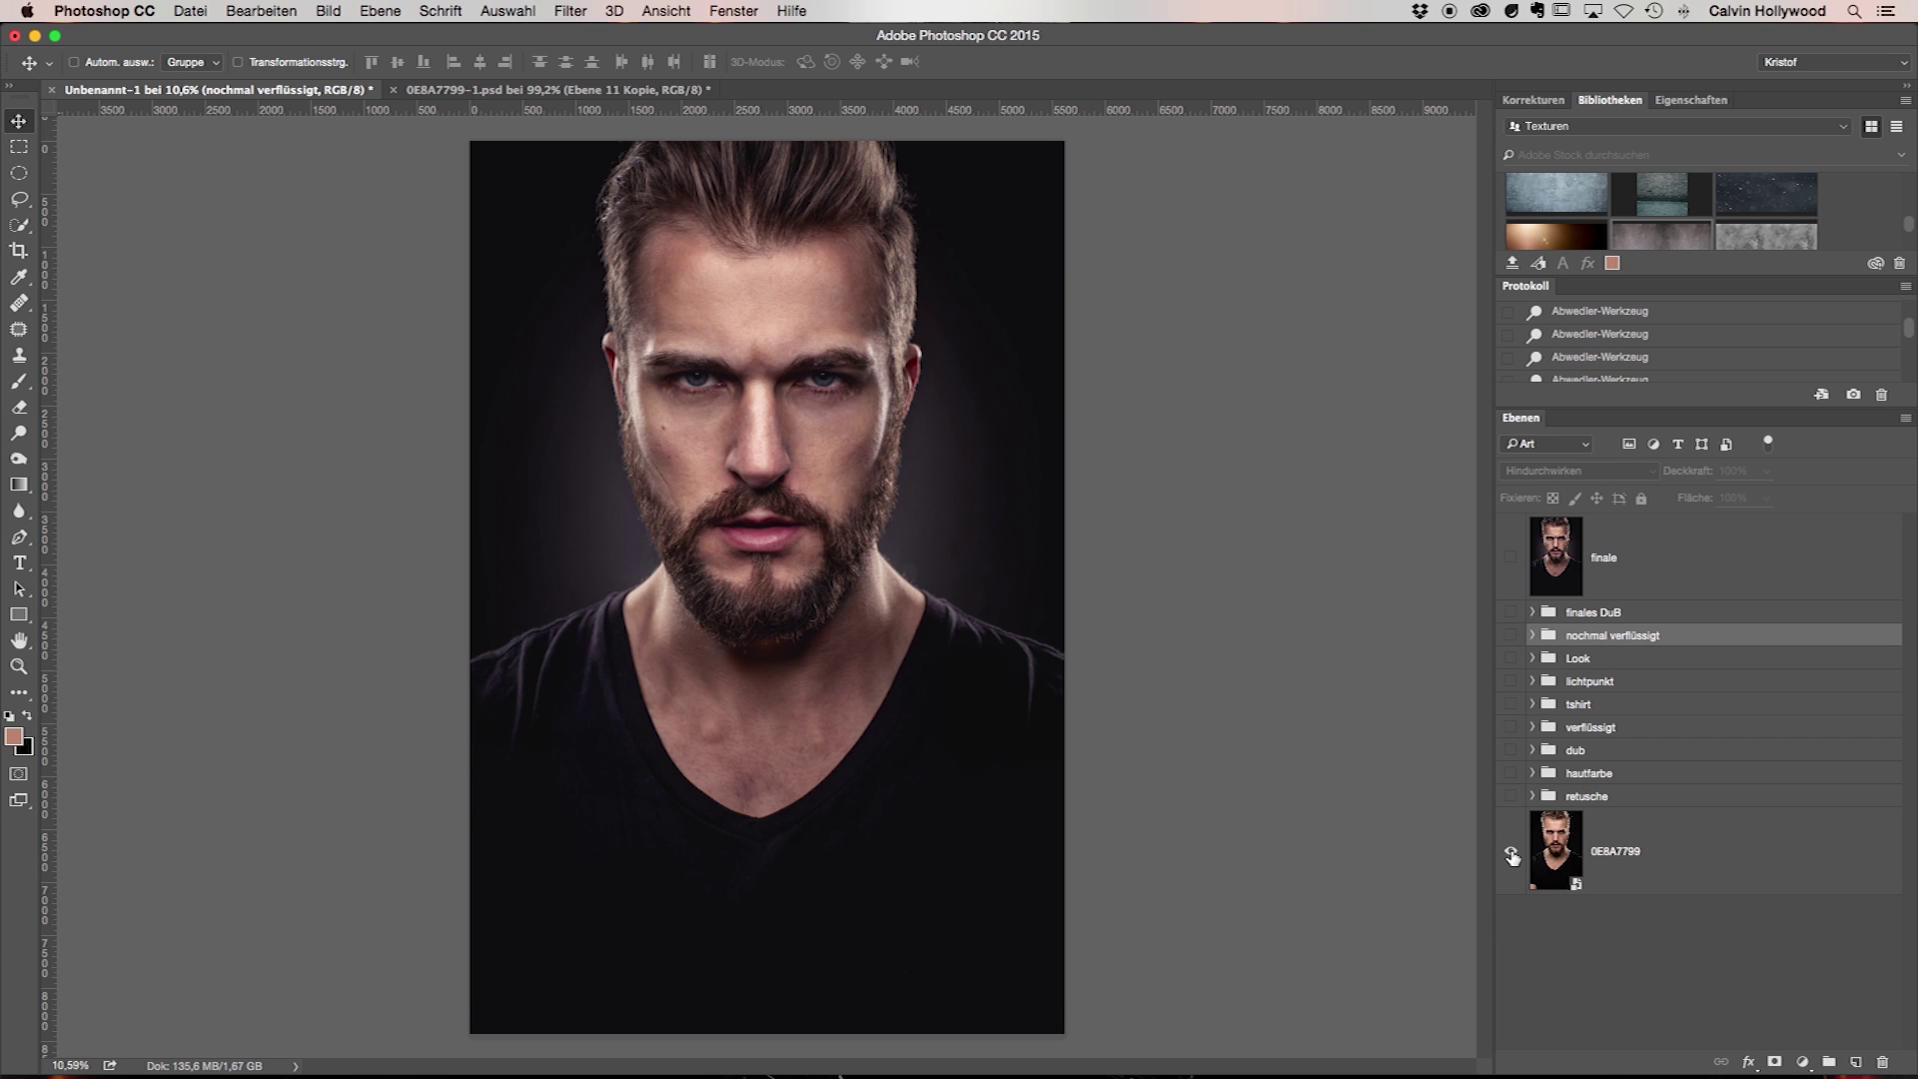
alt+click(1511, 855)
alt+click(1511, 855)
alt+click(1511, 855)
alt+click(1511, 855)
alt+click(1511, 855)
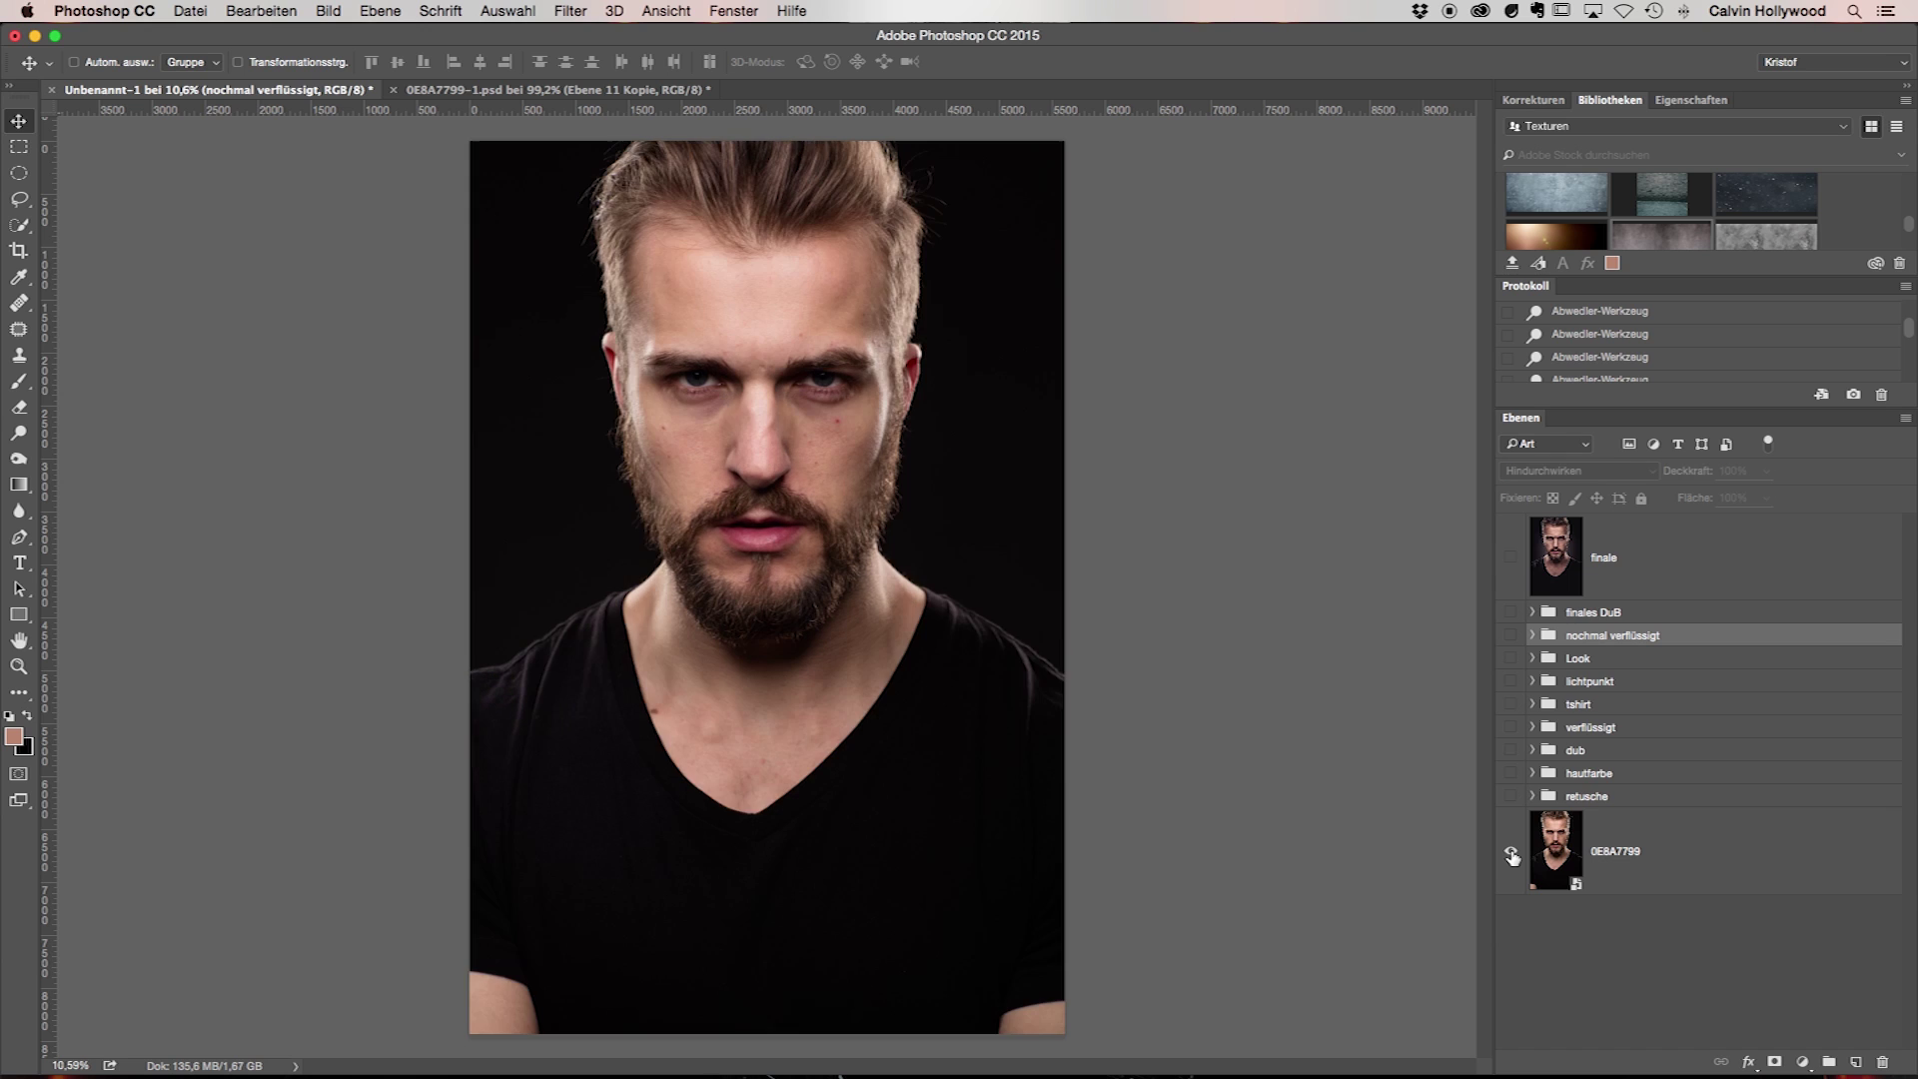